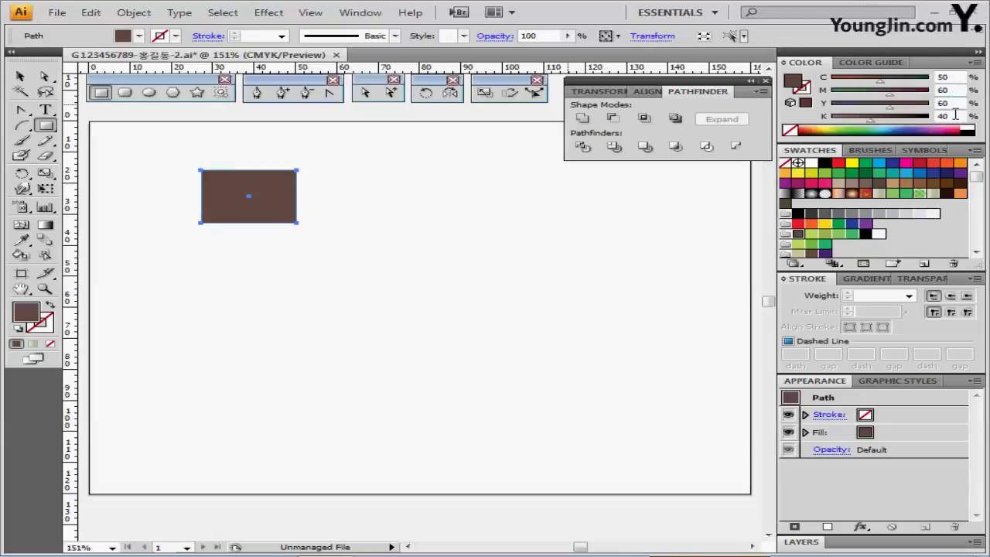
# Scale the brown rectangle's two top anchor points uniformly to 80% to form a trapezoid
pyautogui.click(955, 114)
pyautogui.click(365, 92)
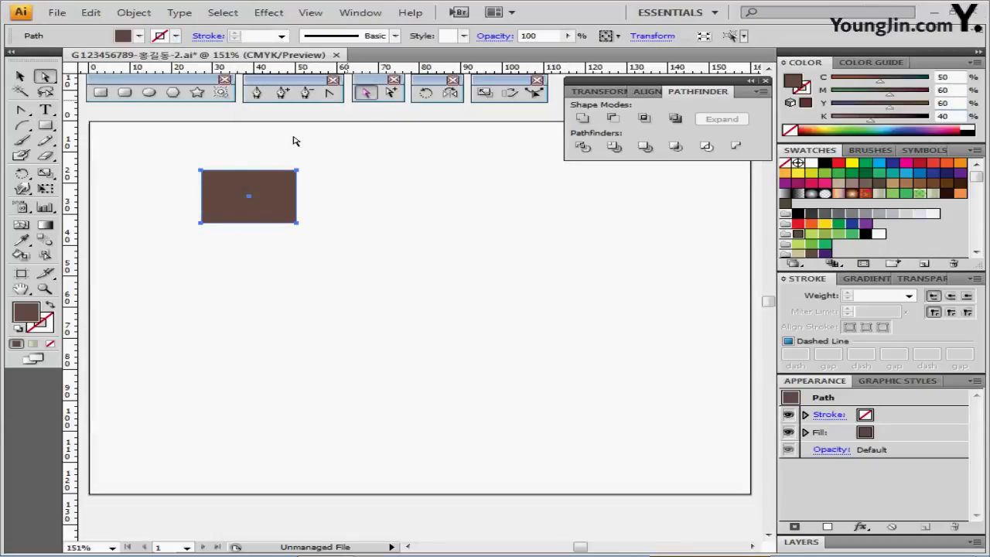
pyautogui.moveTo(161, 148); pyautogui.dragTo(349, 181)
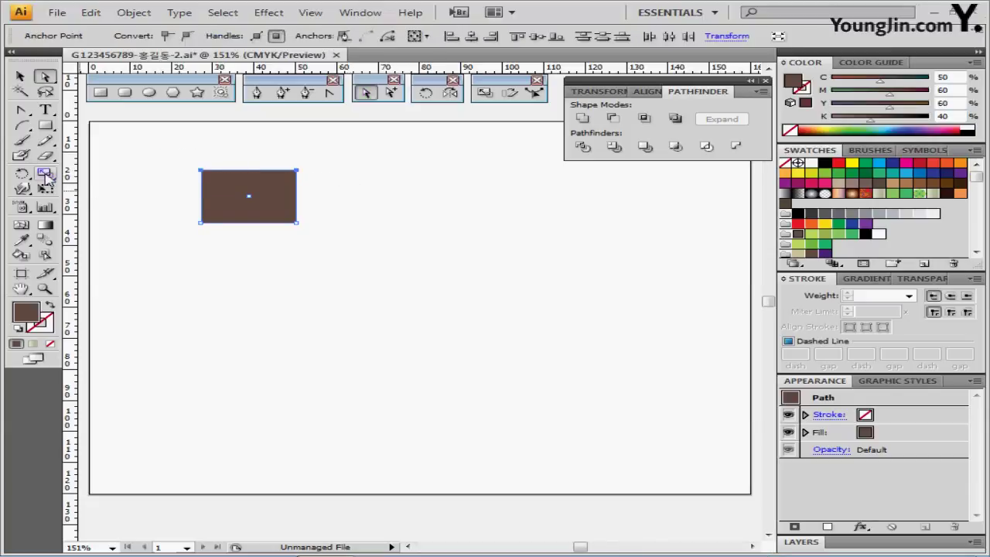
pyautogui.doubleClick(45, 174)
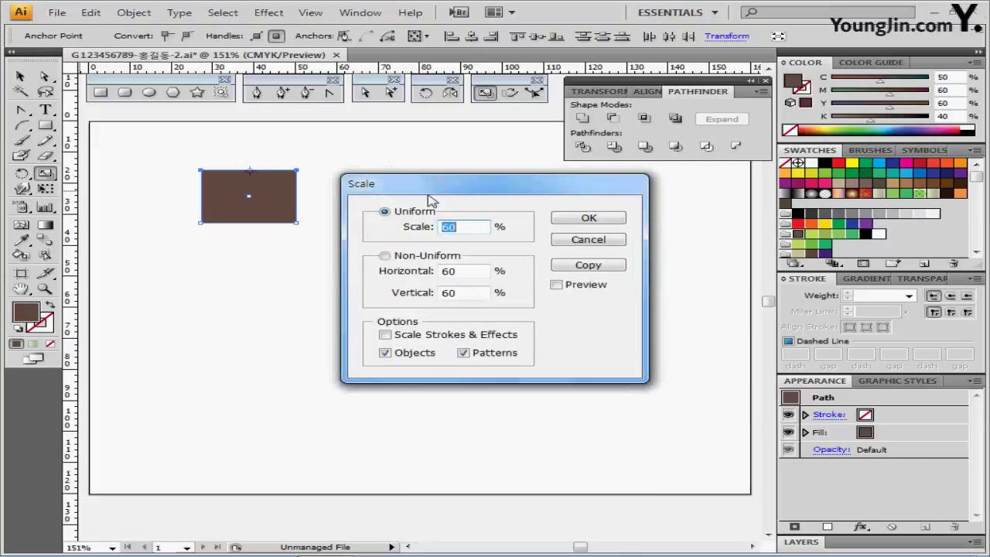
pyautogui.write('80')
pyautogui.click(588, 218)
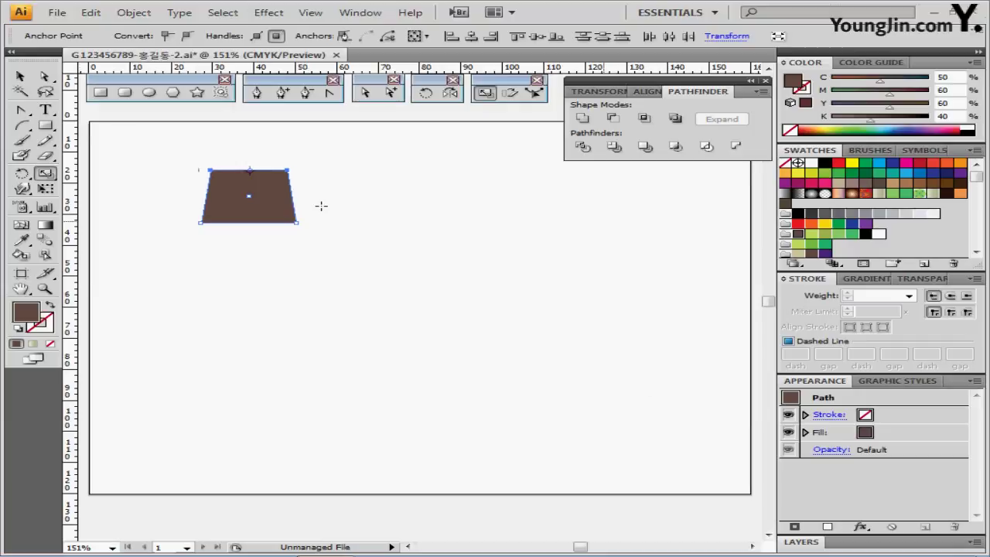
# Round the trapezoid's corners with a 6 mm radius and expand its appearance
pyautogui.click(268, 12)
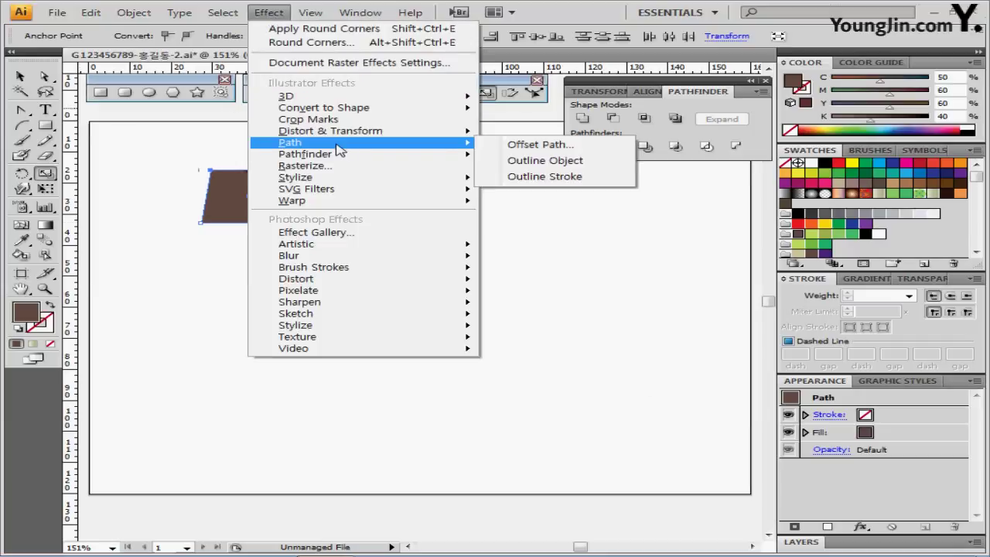
pyautogui.moveTo(331, 181)
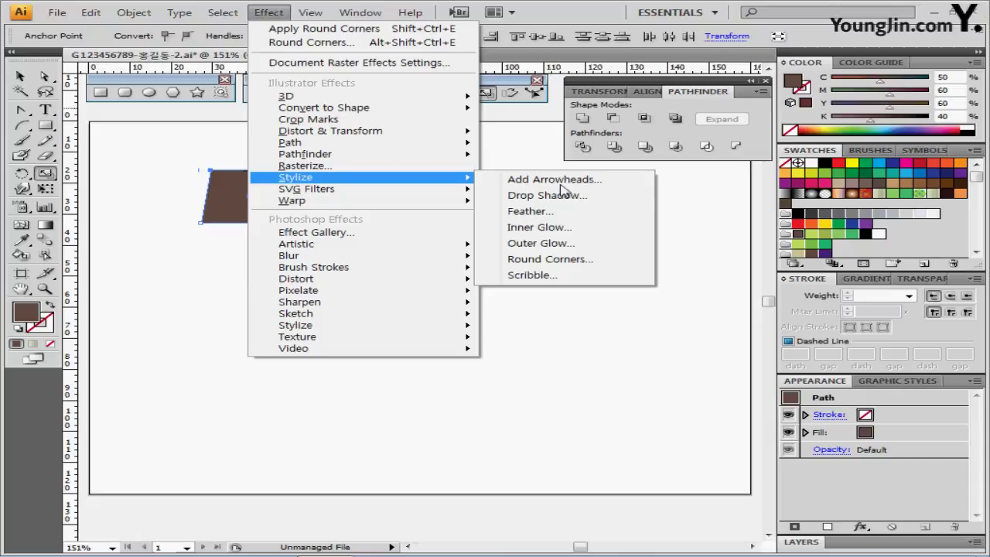
pyautogui.click(572, 263)
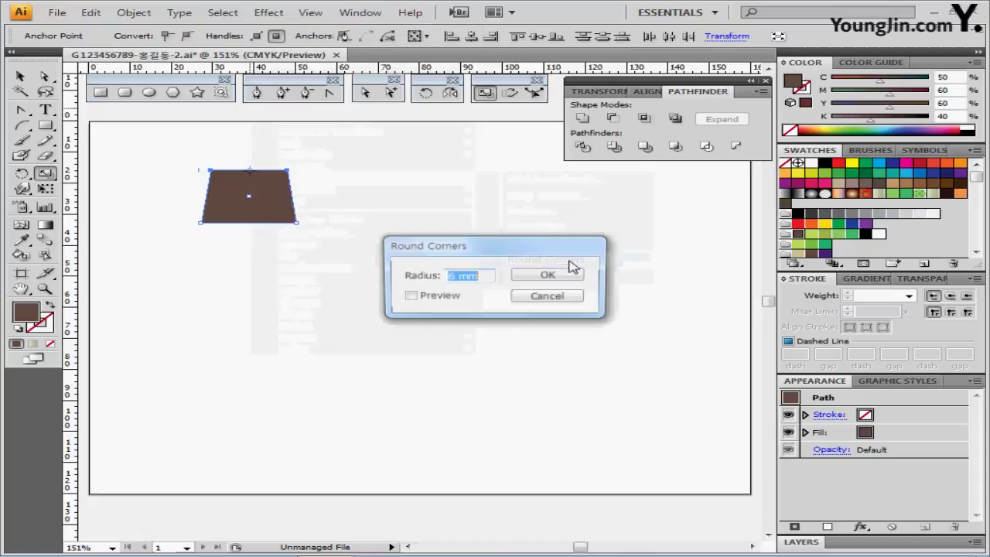
pyautogui.click(424, 301)
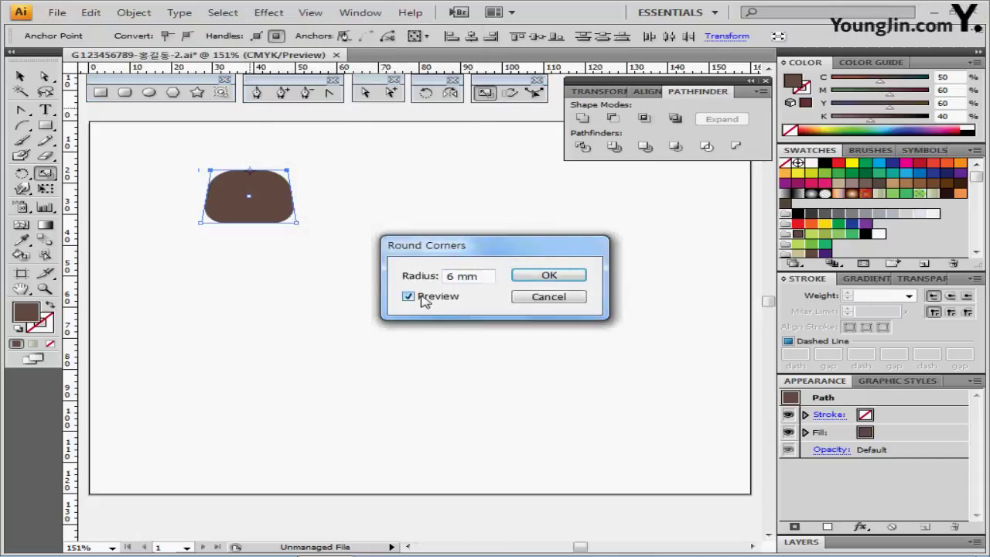
pyautogui.click(533, 277)
pyautogui.click(133, 13)
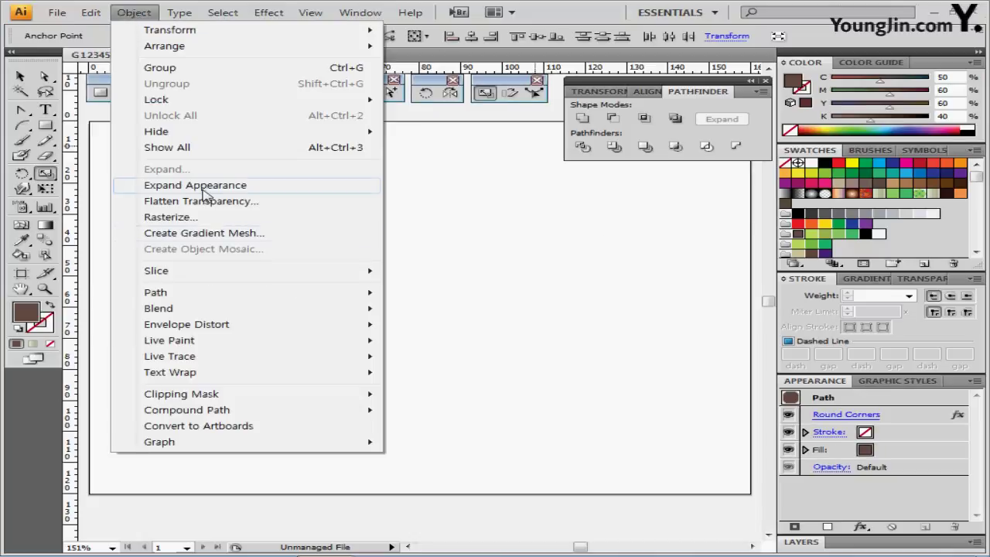
pyautogui.click(205, 188)
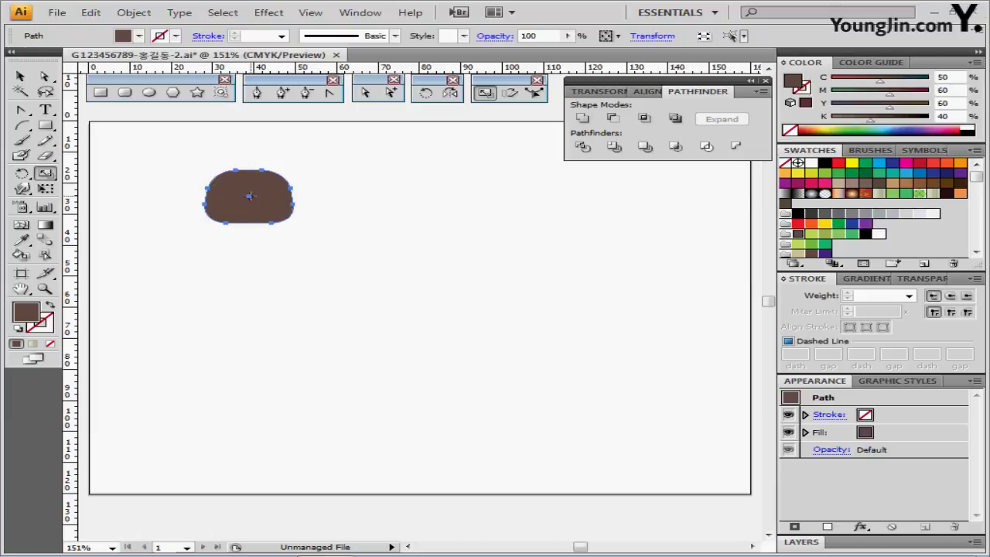
# Show the guides and move the rounded shape onto the upper-left koala's face outline
pyautogui.hotkey('ctrl', ';')
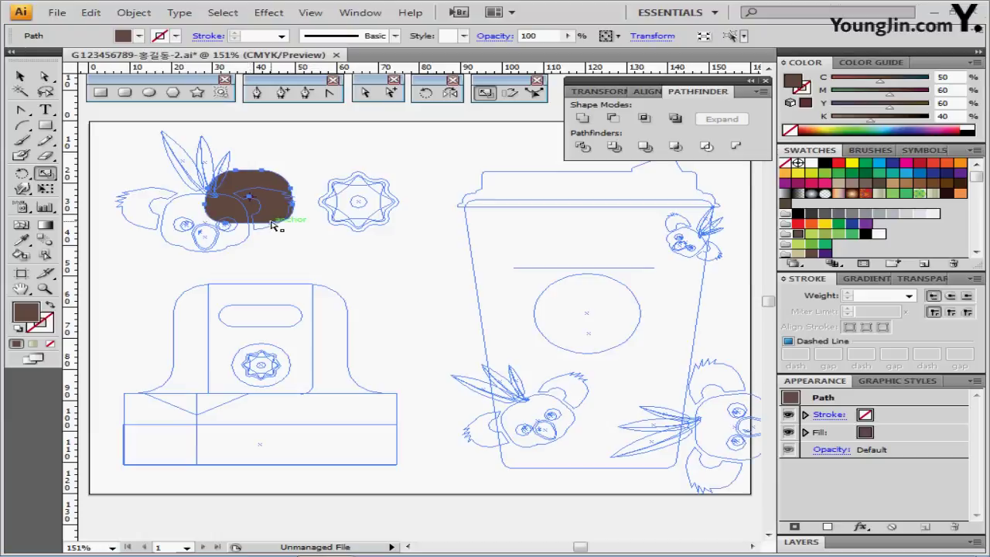
pyautogui.click(318, 252)
pyautogui.click(351, 263)
pyautogui.moveTo(422, 284); pyautogui.dragTo(413, 242)
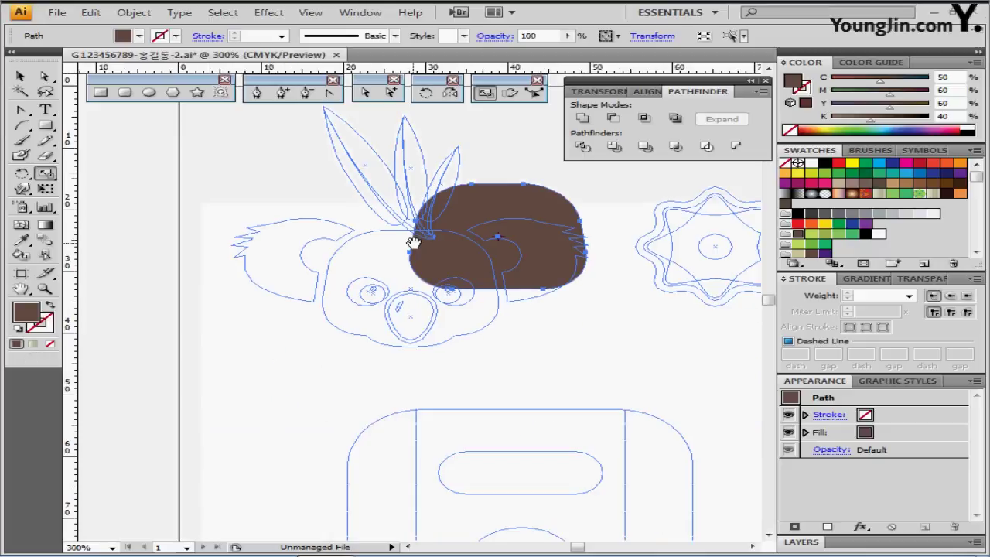
pyautogui.keyDown('ctrl'); pyautogui.click(454, 256); pyautogui.keyUp('ctrl')
pyautogui.moveTo(515, 216); pyautogui.dragTo(397, 308)
# Draw an ellipse about 11 by 4 mm over the koala's chin outline, centred on the head's bottom edge, and hide the guides
pyautogui.click(149, 92)
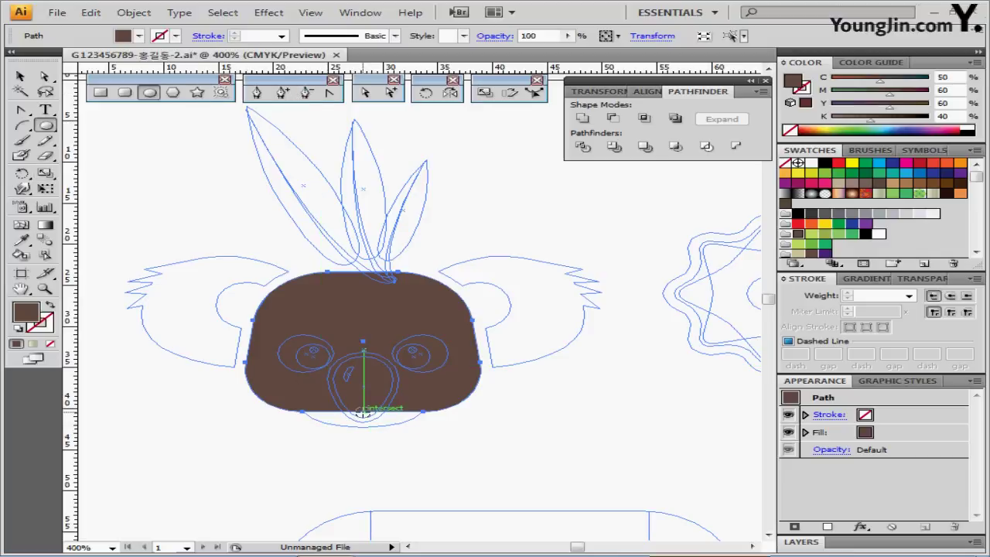
pyautogui.moveTo(362, 412); pyautogui.dragTo(421, 426)
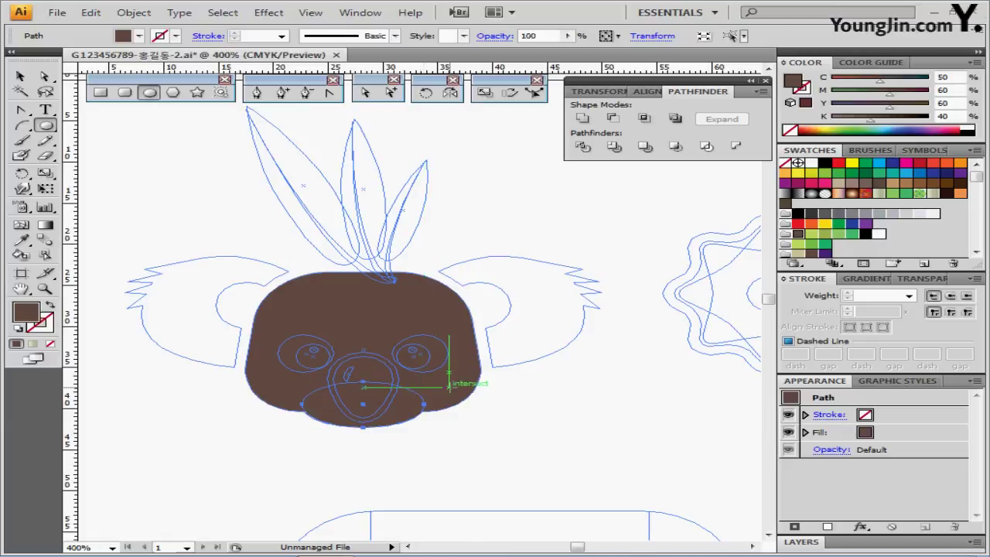
pyautogui.hotkey('ctrl', ';')
# Align the head and chin shapes on their horizontal centres and unite them into one path
pyautogui.press('space')
pyautogui.moveTo(302, 333); pyautogui.dragTo(276, 316)
pyautogui.moveTo(165, 185); pyautogui.dragTo(485, 431)
pyautogui.click(648, 92)
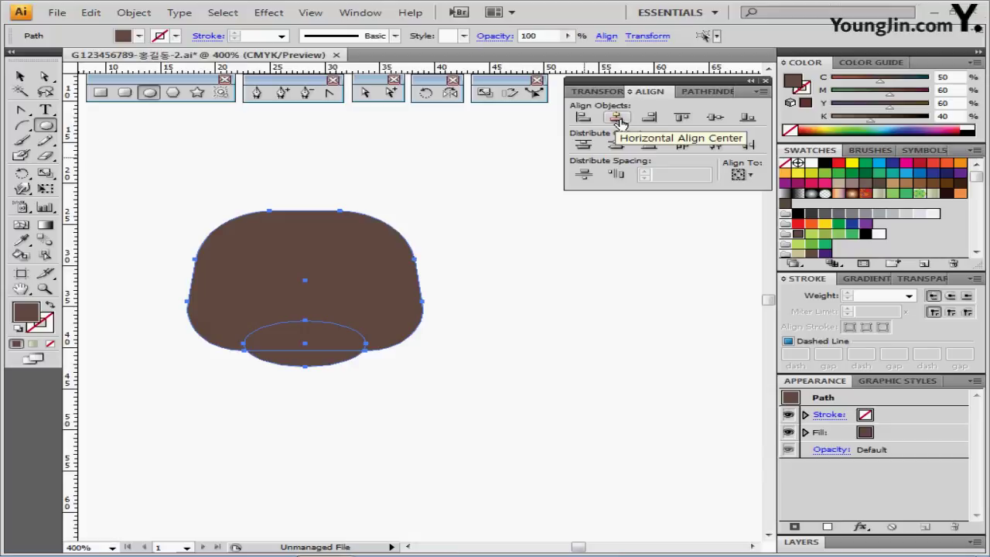
pyautogui.click(700, 91)
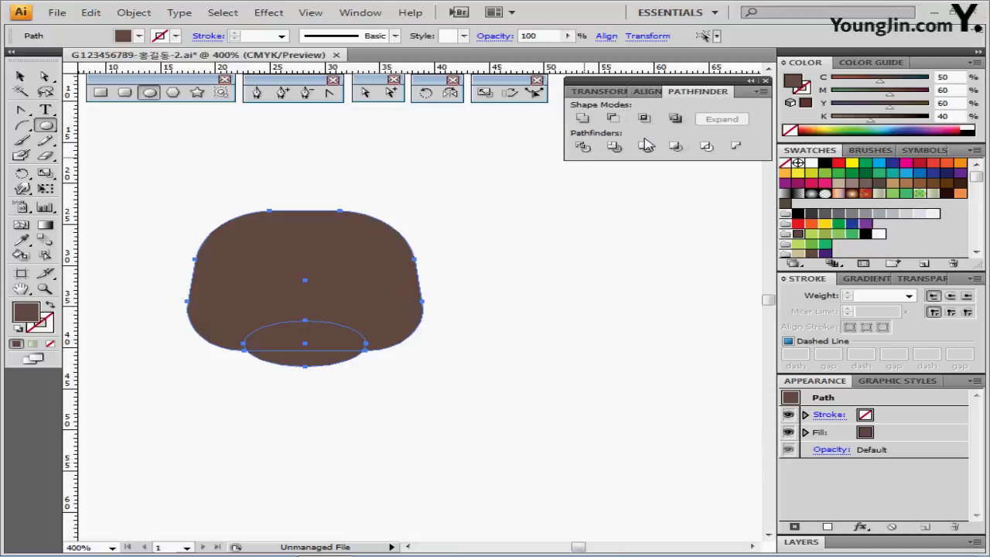
pyautogui.click(584, 122)
pyautogui.press('space')
pyautogui.moveTo(381, 296); pyautogui.dragTo(437, 299)
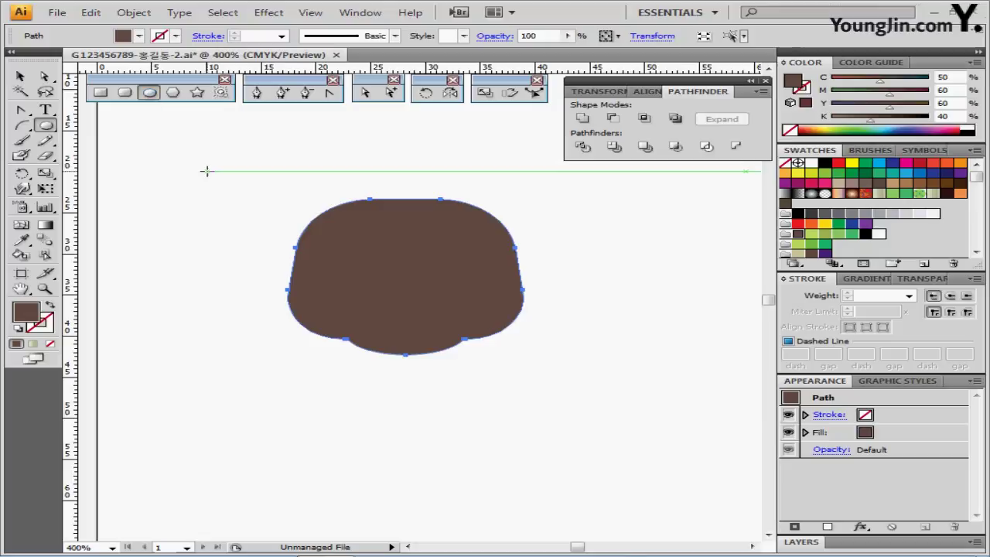
# Draw an ellipse about 17 by 10 mm and fit it over the koala's left ear guide, checking it in outline view
pyautogui.hotkey('ctrl', ';')
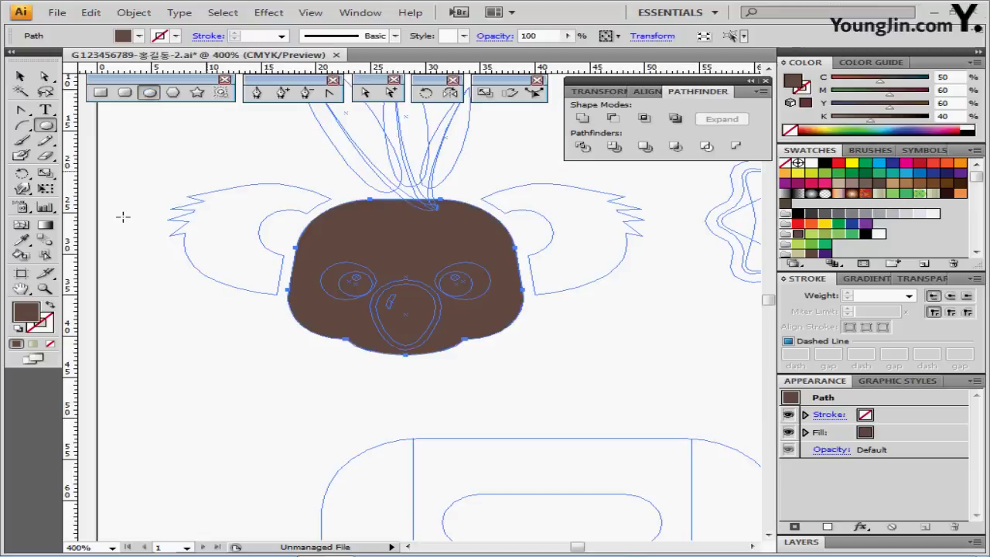
pyautogui.moveTo(182, 170); pyautogui.dragTo(373, 279)
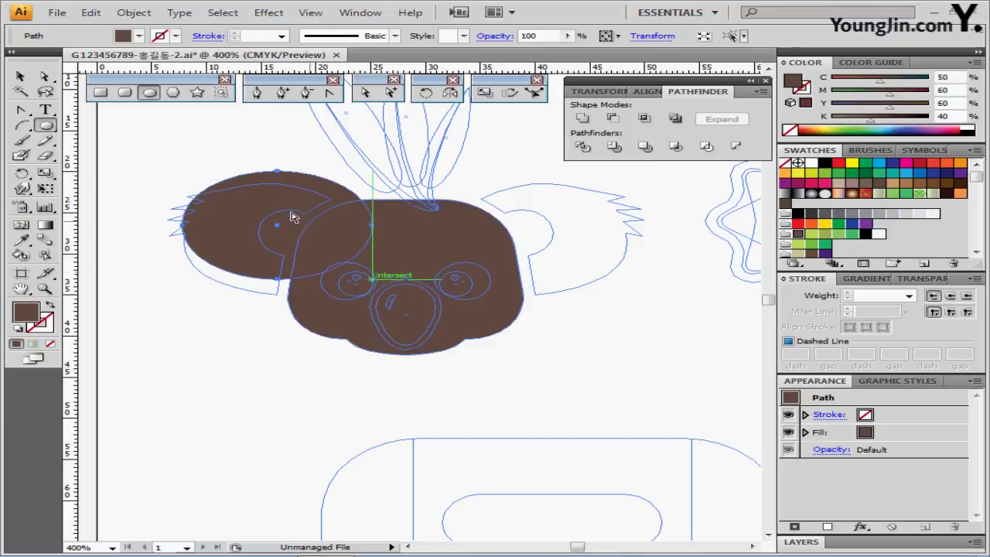
pyautogui.moveTo(292, 213); pyautogui.dragTo(294, 227)
pyautogui.hotkey('ctrl', 'y')
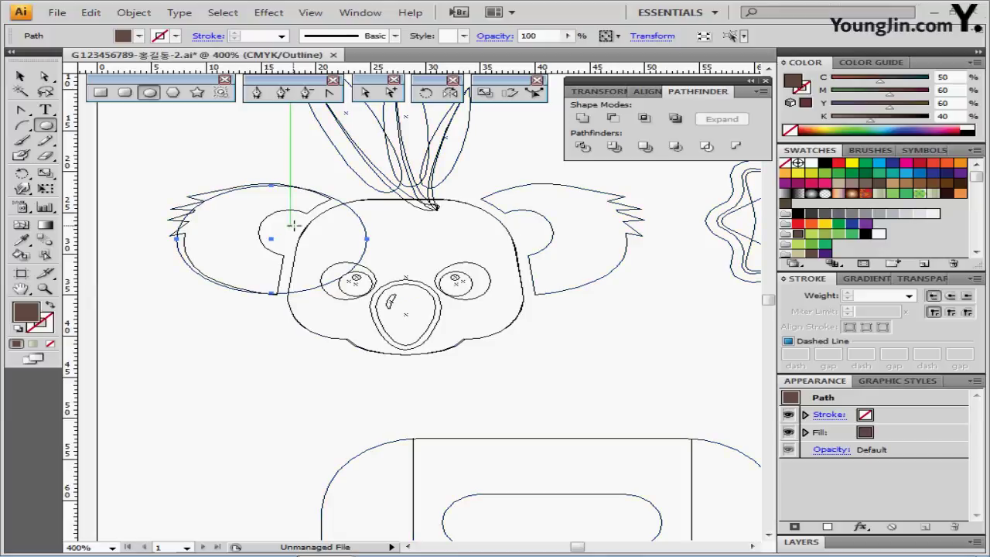
pyautogui.hotkey('ctrl', 'a')
pyautogui.hotkey('ctrl', 'y')
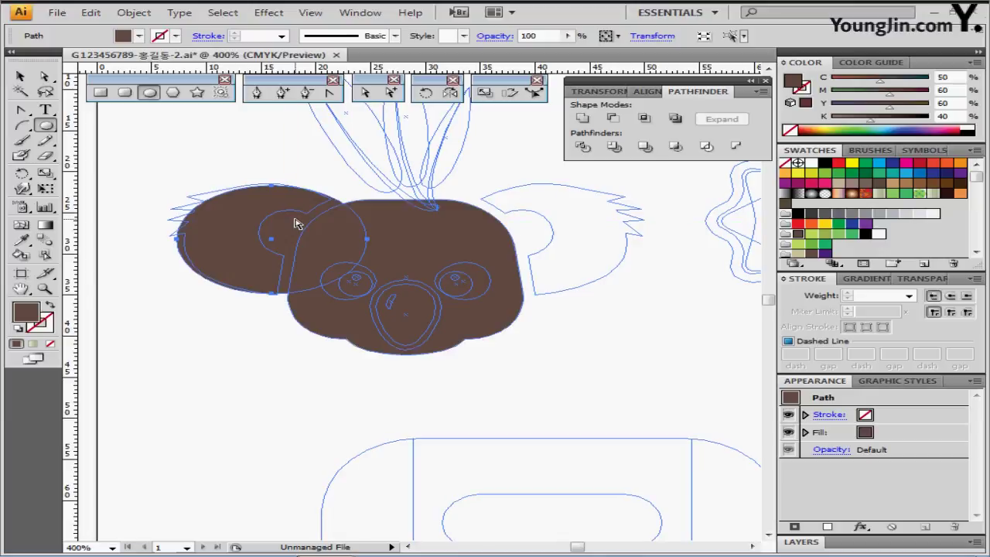
pyautogui.keyDown('ctrl'); pyautogui.click(297, 223); pyautogui.keyUp('ctrl')
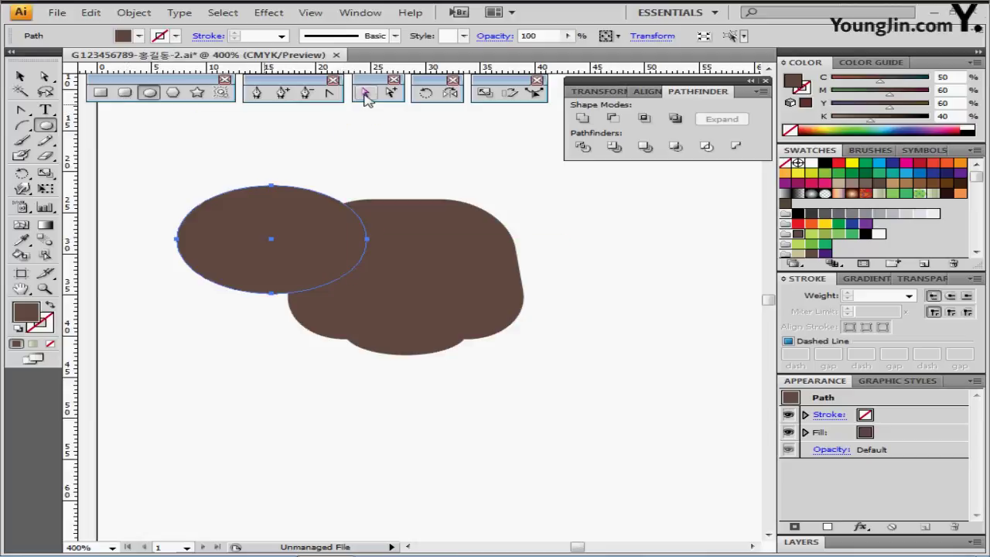
# Rotate the ear ellipse by -10 degrees
pyautogui.click(426, 92)
pyautogui.doubleClick(429, 92)
pyautogui.write('-')
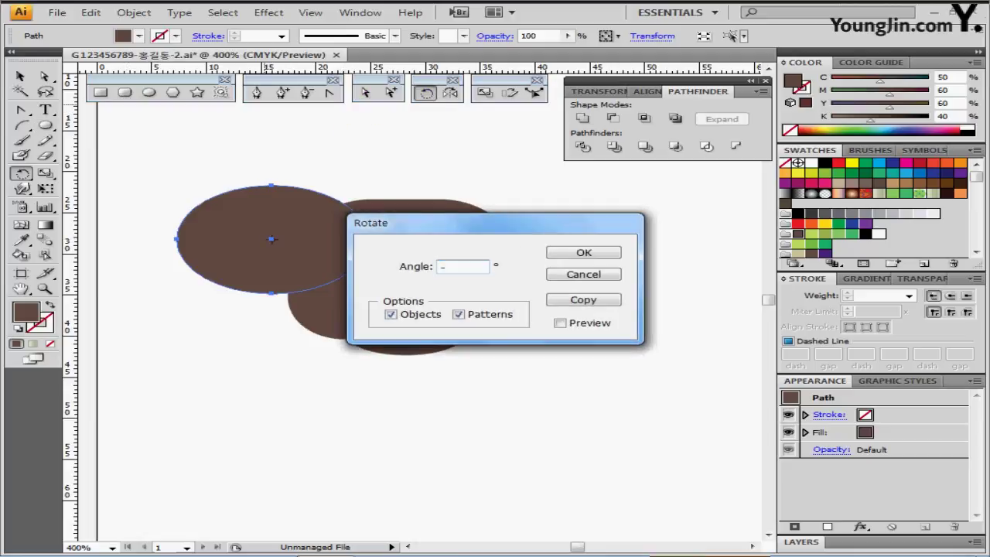
pyautogui.write('10')
pyautogui.press('Return')
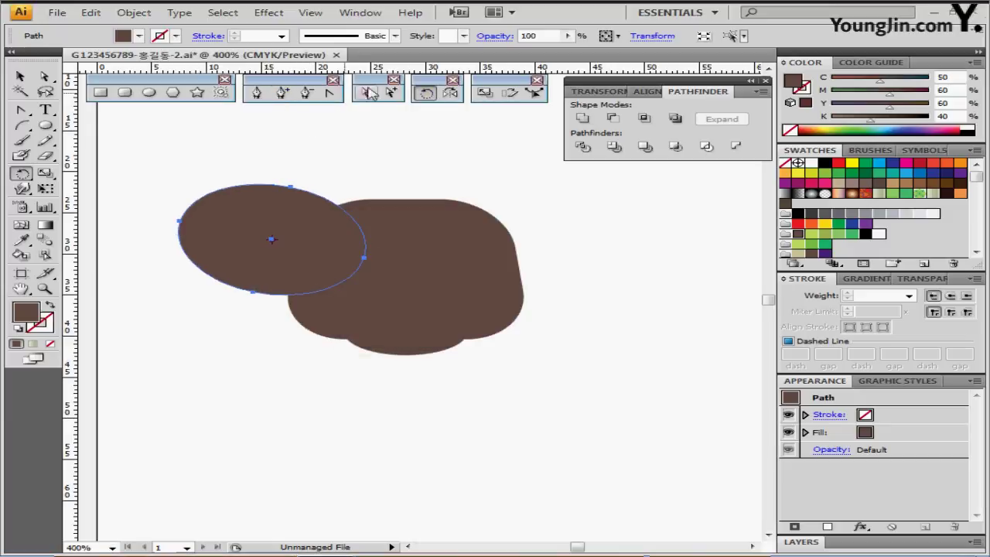
# Adjust the curve handle of the ear ellipse's bottom anchor point to widen its lower-left curve, and deselect it
pyautogui.click(370, 93)
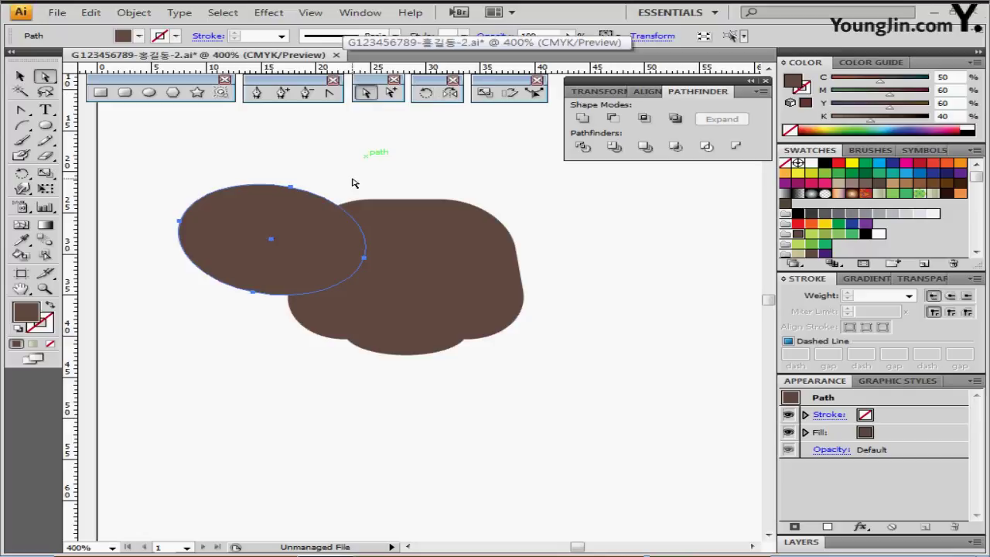
pyautogui.click(258, 294)
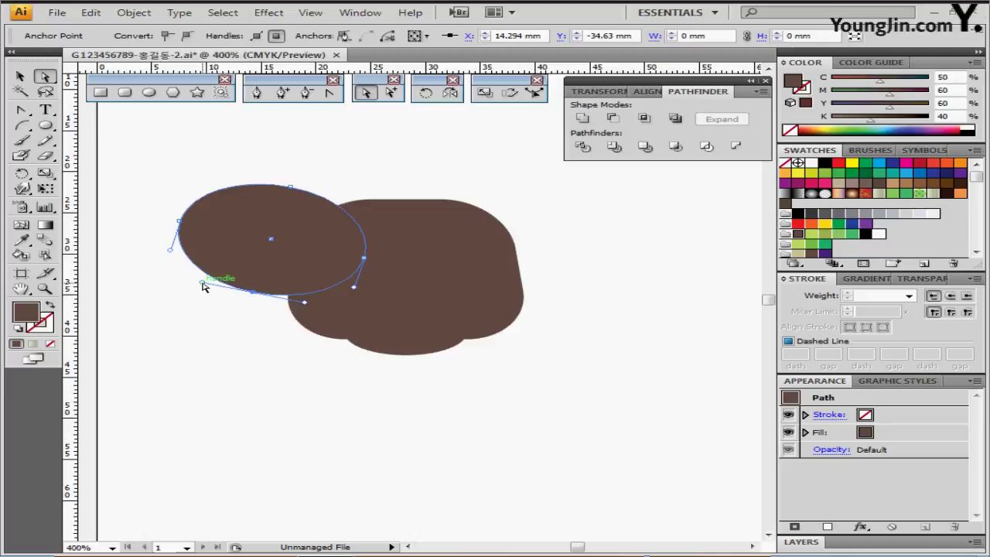
pyautogui.moveTo(203, 286); pyautogui.dragTo(190, 284)
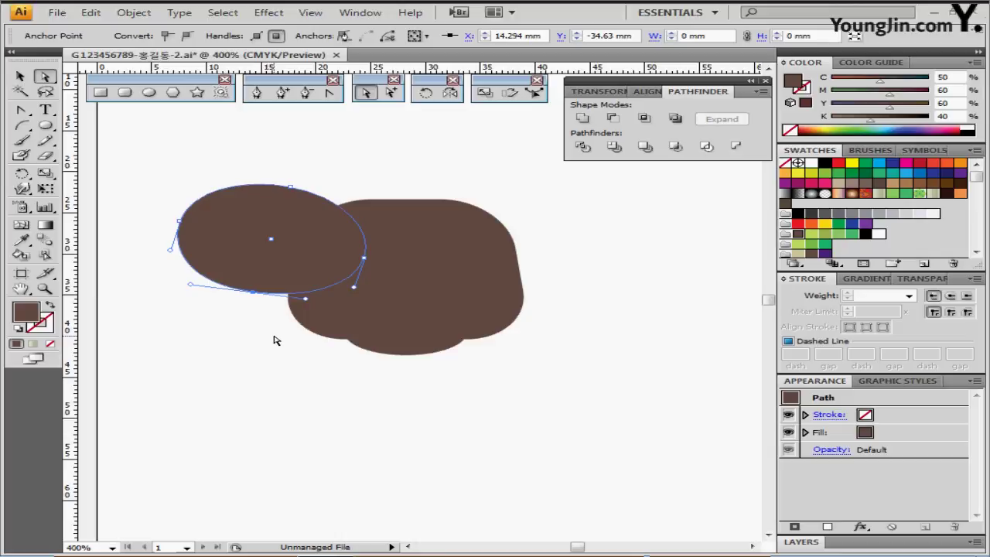
pyautogui.click(275, 339)
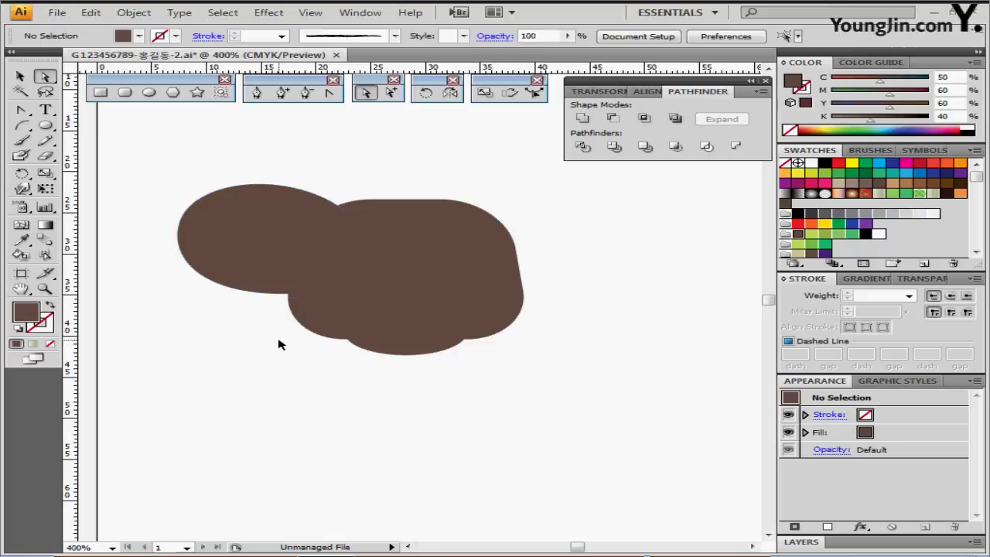
# Cut a hole in the left ear by subtracting a yellow ellipse about 6 by 4 mm drawn over the inner-ear guide
pyautogui.hotkey('ctrl', ';')
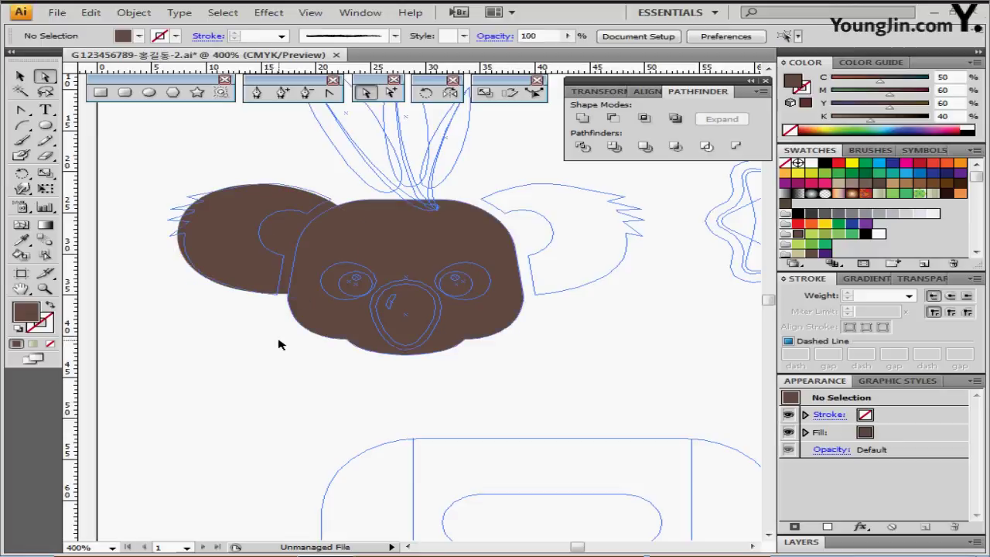
pyautogui.click(149, 92)
pyautogui.moveTo(259, 209)
pyautogui.mouseDown()
pyautogui.moveTo(339, 257)
pyautogui.moveTo(325, 250)
pyautogui.mouseUp()
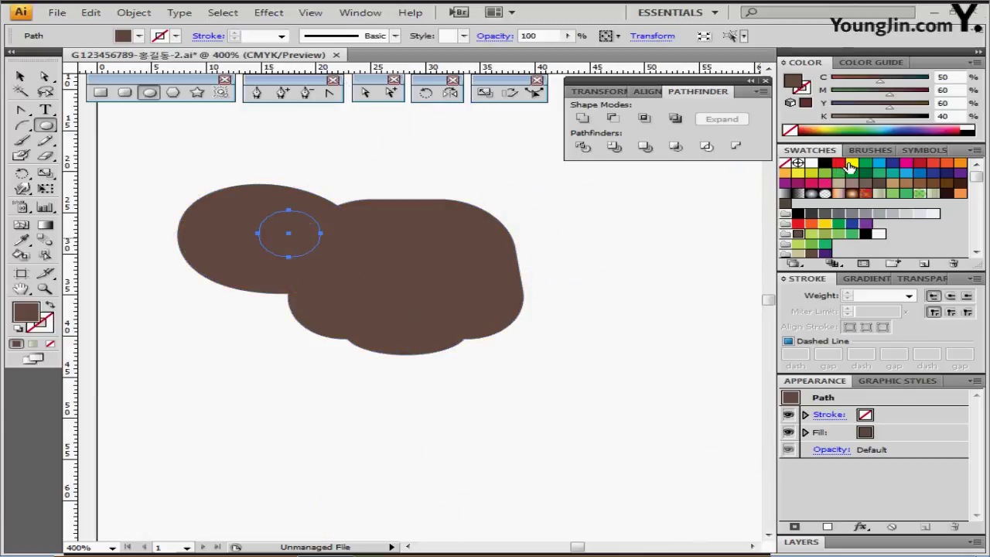
pyautogui.click(851, 167)
pyautogui.keyDown('shift'); pyautogui.click(230, 217); pyautogui.keyUp('shift')
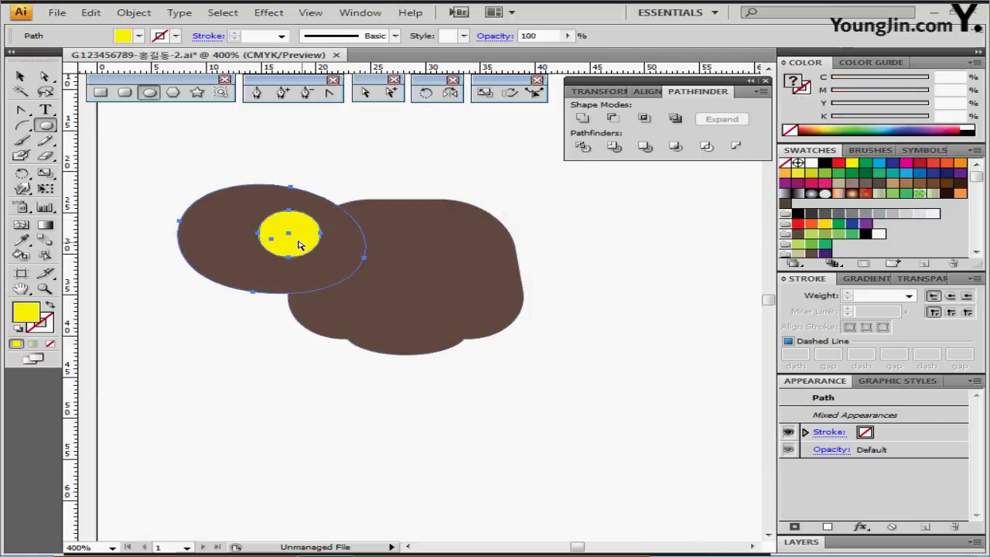
pyautogui.click(613, 120)
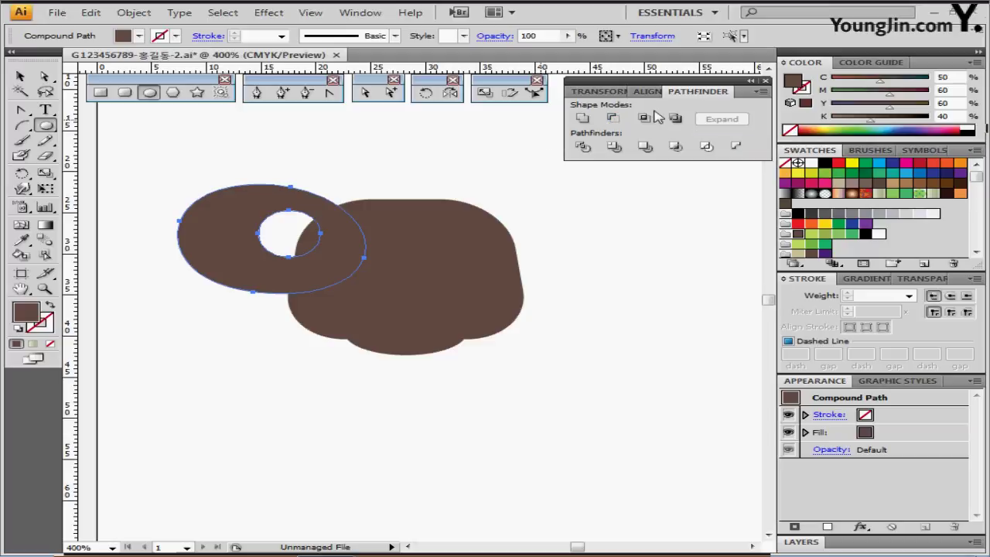
# Create a copy of the koala's head outline with Offset Path, using a 1 mm offset and miter joins
pyautogui.keyDown('shift'); pyautogui.click(425, 255); pyautogui.keyUp('shift')
pyautogui.click(387, 262)
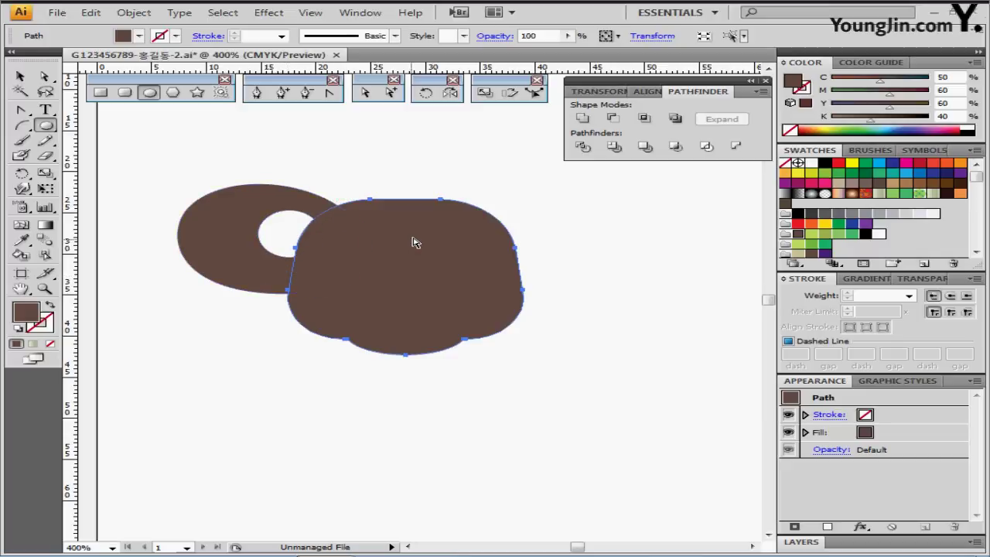
pyautogui.click(135, 13)
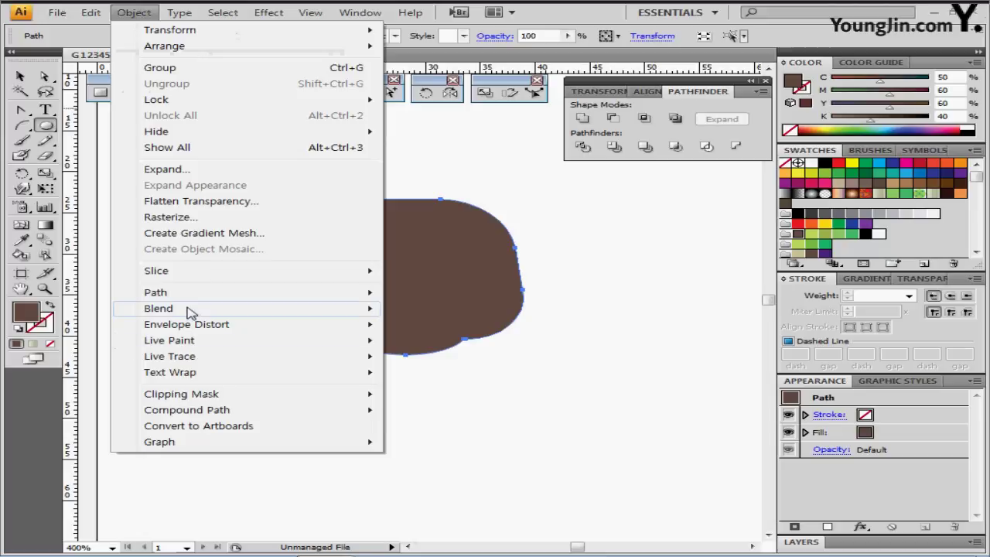
pyautogui.moveTo(189, 295)
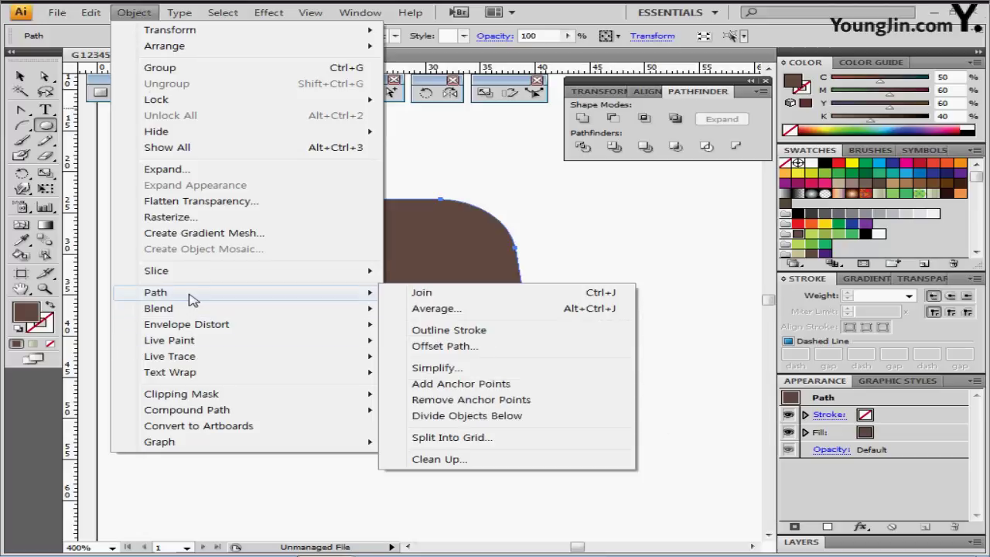
pyautogui.click(430, 347)
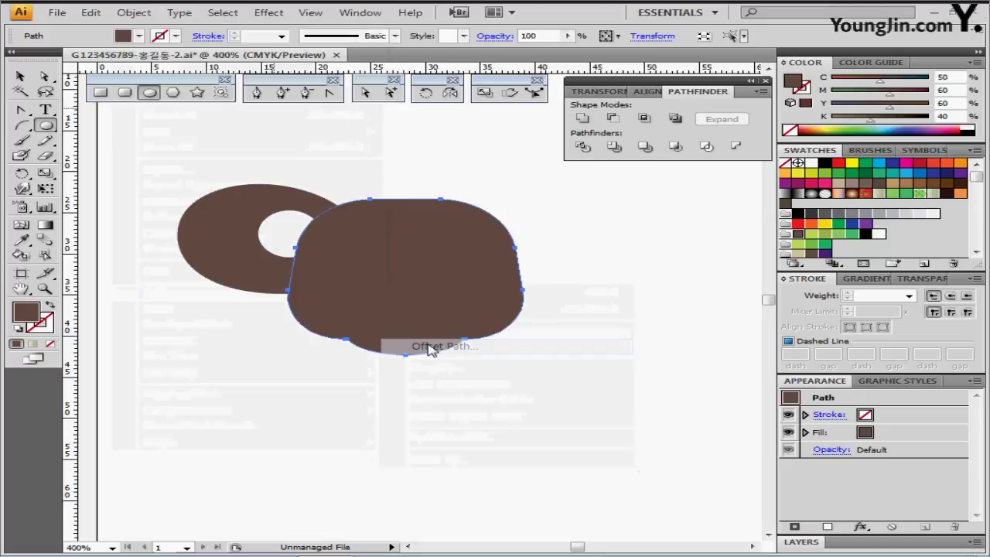
pyautogui.write('1')
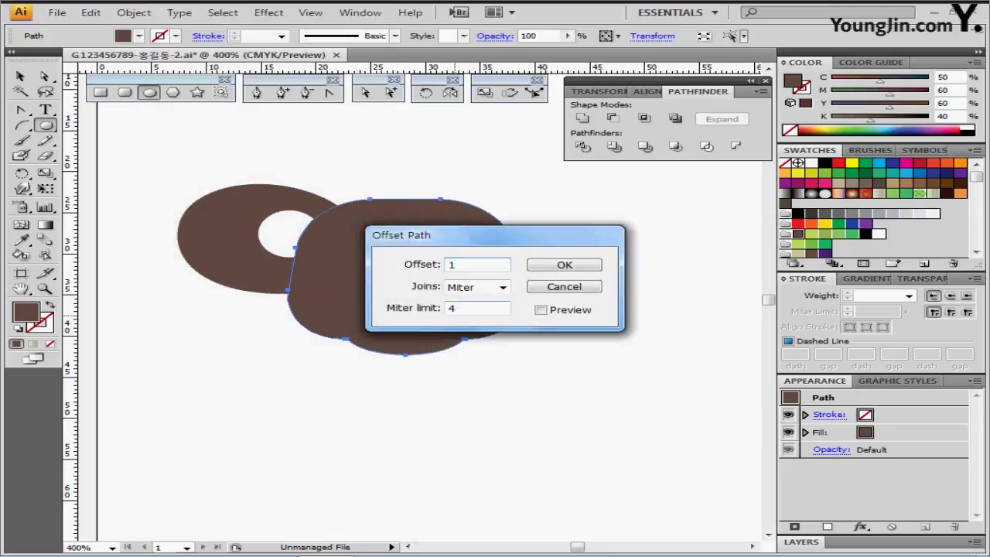
pyautogui.press('Return')
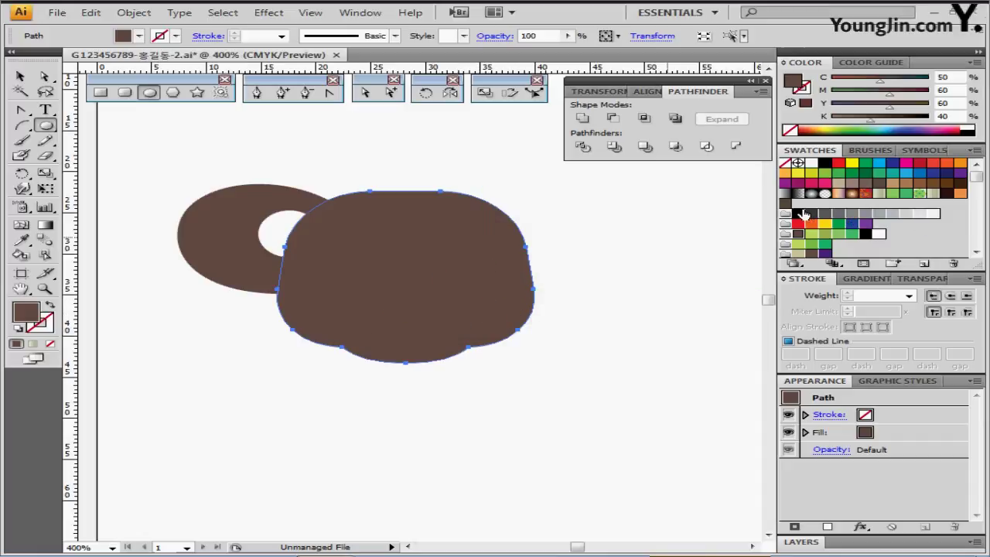
# Fill the offset head shape with cyan and subtract it from the left ear to leave a gap beside the head
pyautogui.click(880, 163)
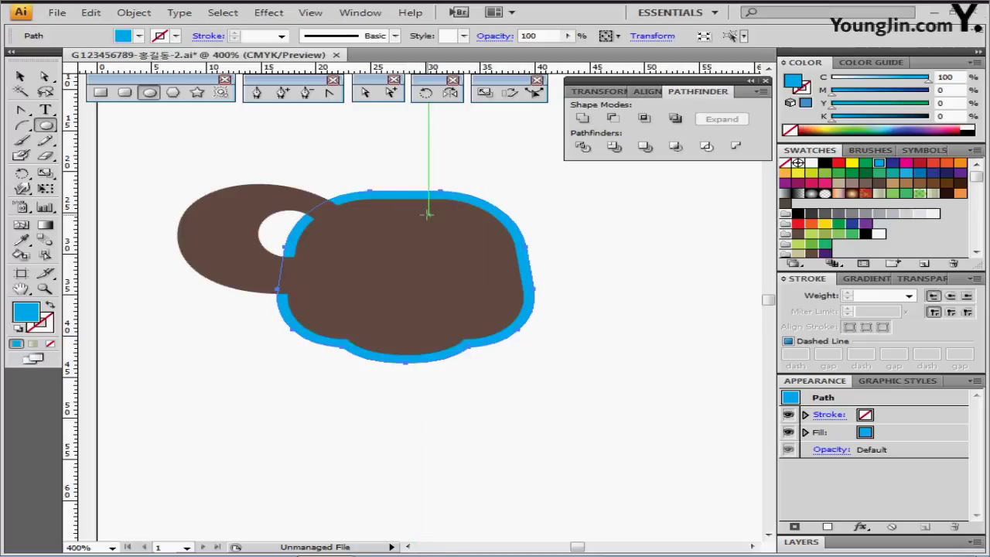
pyautogui.keyDown('shift'); pyautogui.click(232, 216); pyautogui.keyUp('shift')
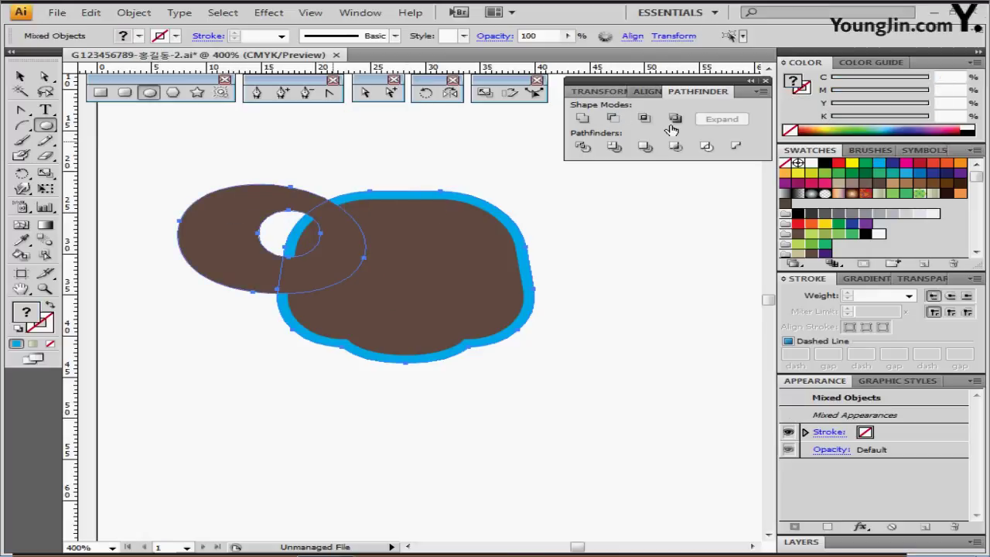
pyautogui.click(735, 149)
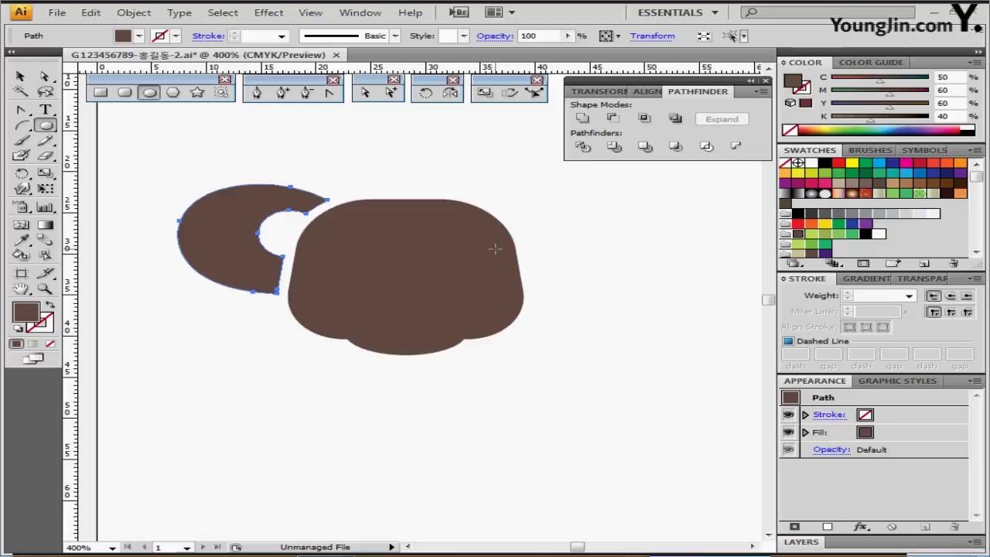
# Draw a closed shape with four pointed fur tips along the left ear's outer edge with the Pen tool, following the guide
pyautogui.hotkey('ctrl', 'shift', 'a')
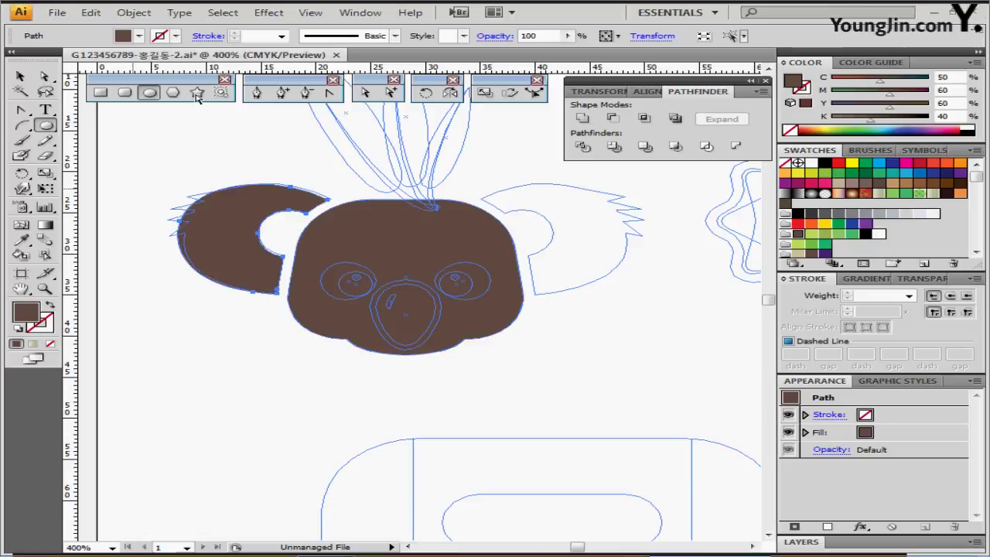
pyautogui.click(257, 92)
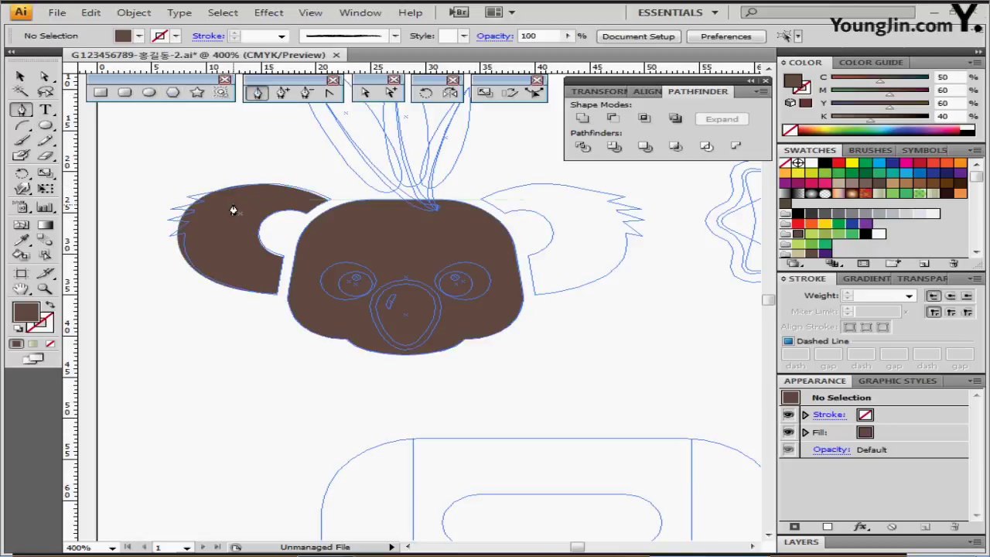
pyautogui.click(208, 192)
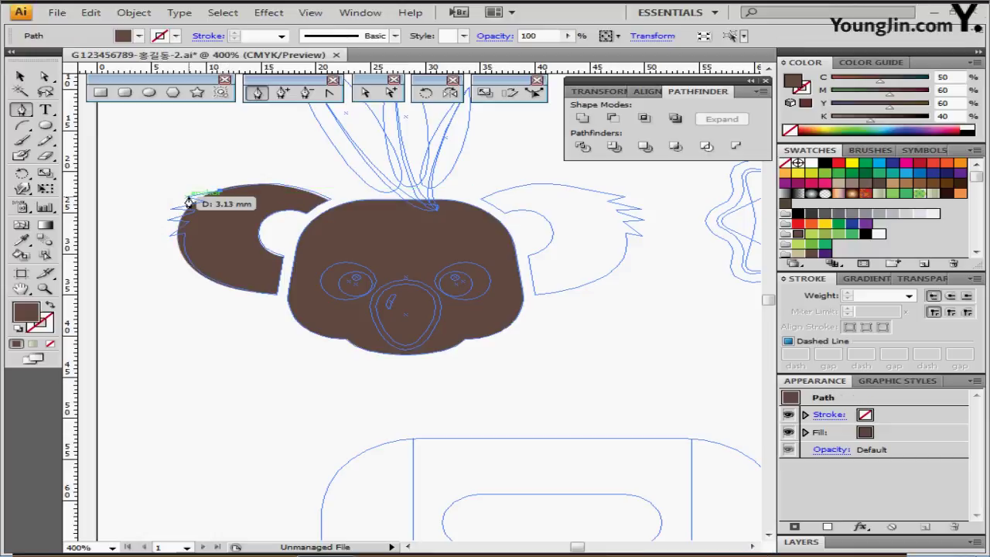
pyautogui.click(186, 196)
pyautogui.click(204, 201)
pyautogui.moveTo(186, 210); pyautogui.dragTo(167, 226)
pyautogui.click(167, 220)
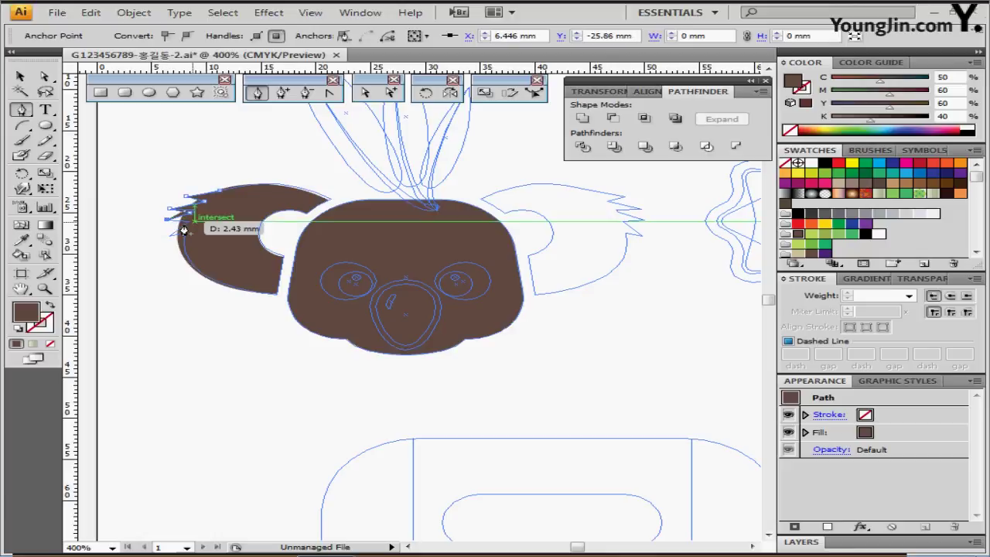
pyautogui.click(194, 221)
pyautogui.click(166, 238)
pyautogui.click(193, 234)
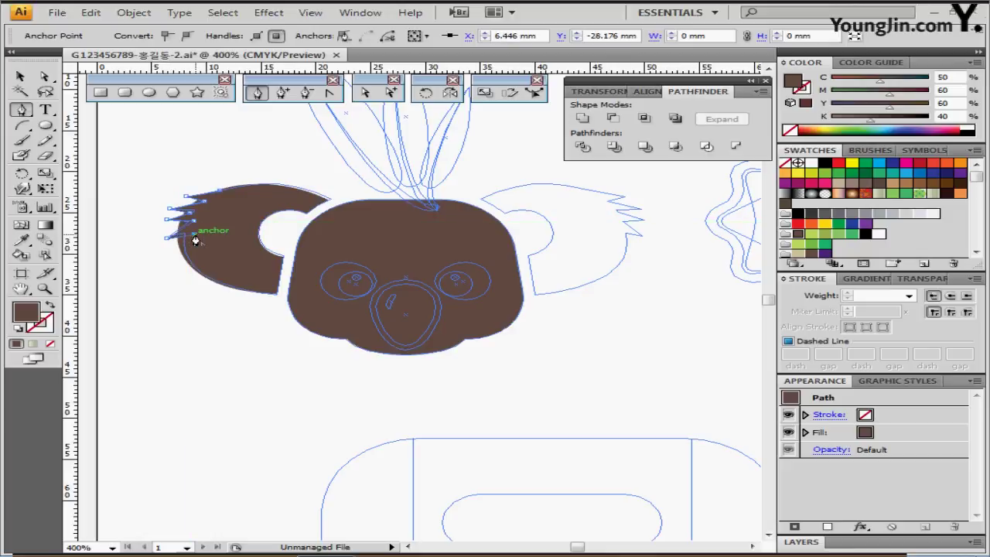
pyautogui.hotkey('ctrl', ';')
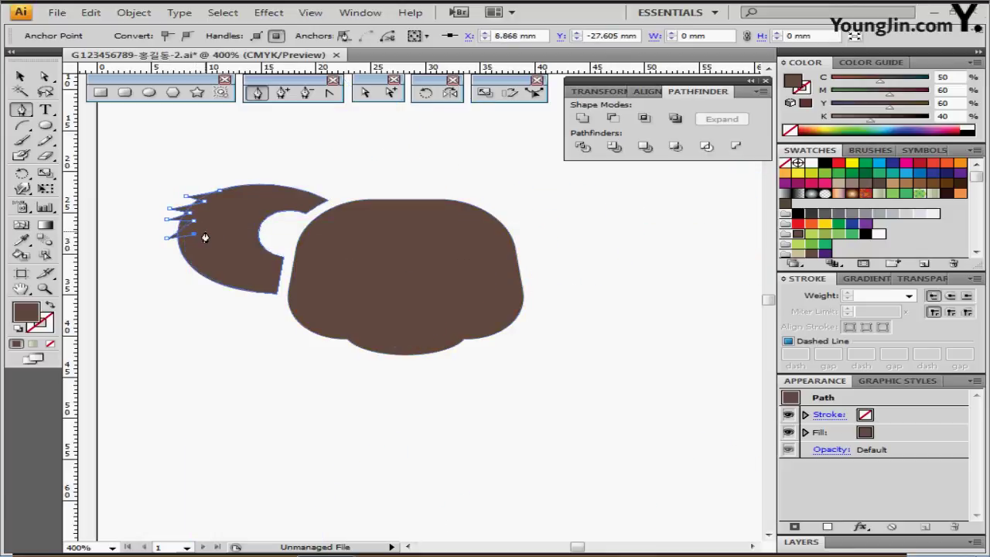
pyautogui.click(219, 192)
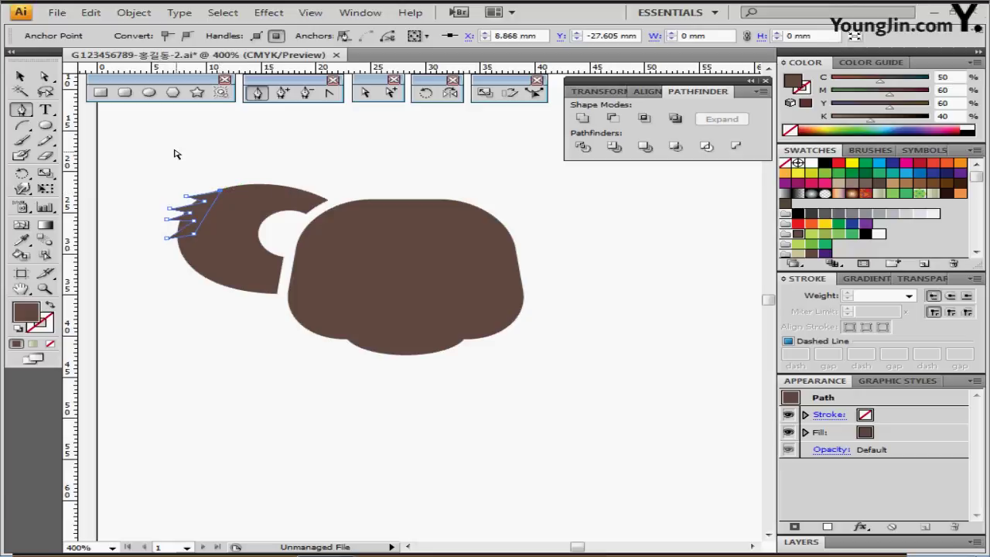
# Select only the fur shape and nudge it two increments away from the head
pyautogui.moveTo(172, 150); pyautogui.dragTo(225, 207)
pyautogui.keyDown('ctrl'); pyautogui.click(214, 152); pyautogui.keyUp('ctrl')
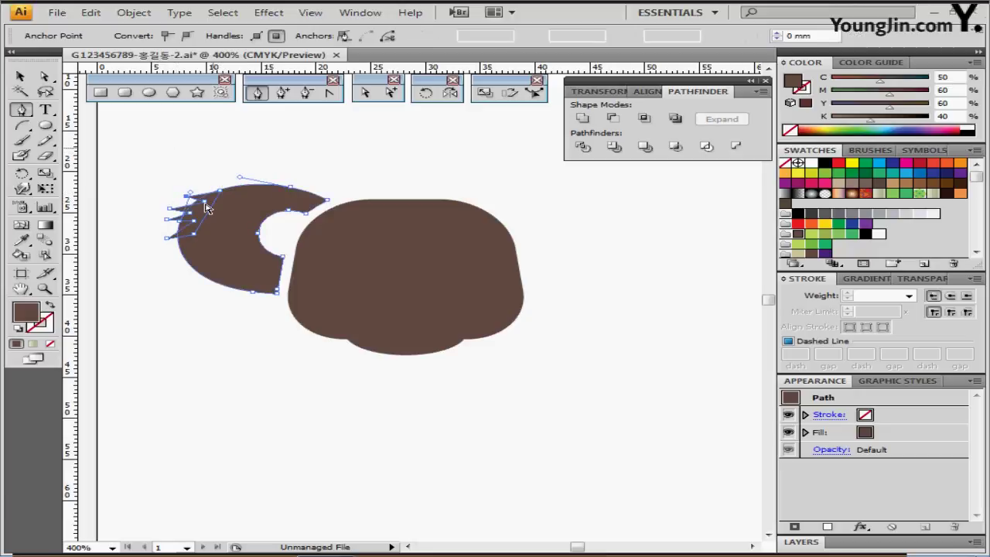
pyautogui.keyDown('ctrl'); pyautogui.click(202, 212); pyautogui.keyUp('ctrl')
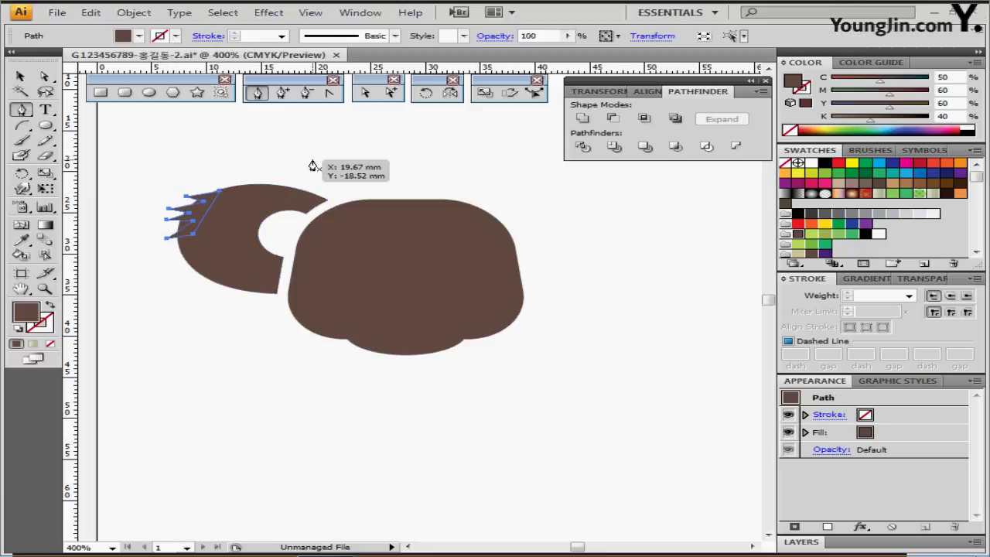
pyautogui.press('Left')
pyautogui.press('Left')
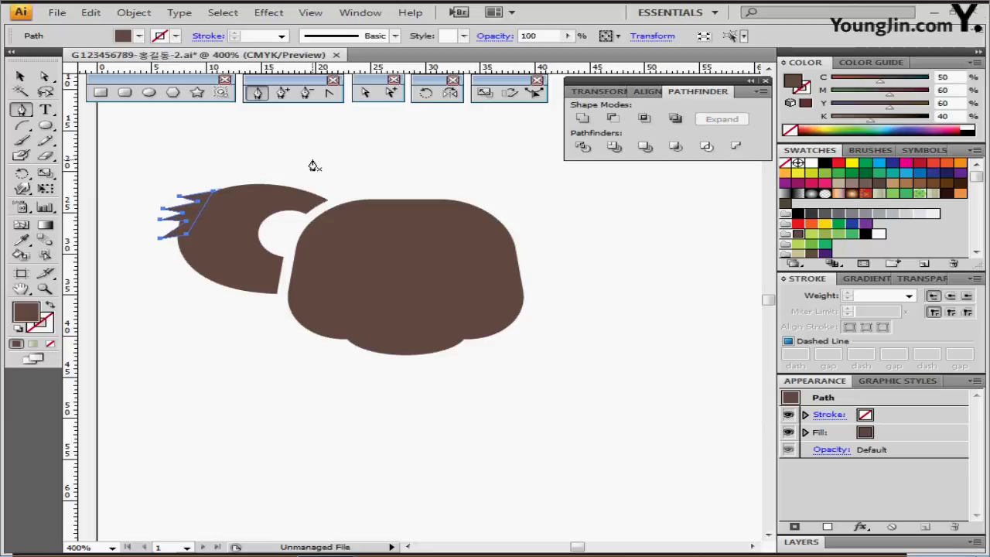
# Adjust the fur shape's top anchor point slightly toward the head so it meets the ear's upper edge
pyautogui.click(261, 159)
pyautogui.click(219, 191)
pyautogui.moveTo(221, 193); pyautogui.dragTo(223, 193)
pyautogui.keyDown('ctrl'); pyautogui.click(256, 164); pyautogui.keyUp('ctrl')
# Unite the fur tips and the left ear into one shape and deselect it
pyautogui.moveTo(165, 156); pyautogui.dragTo(230, 241)
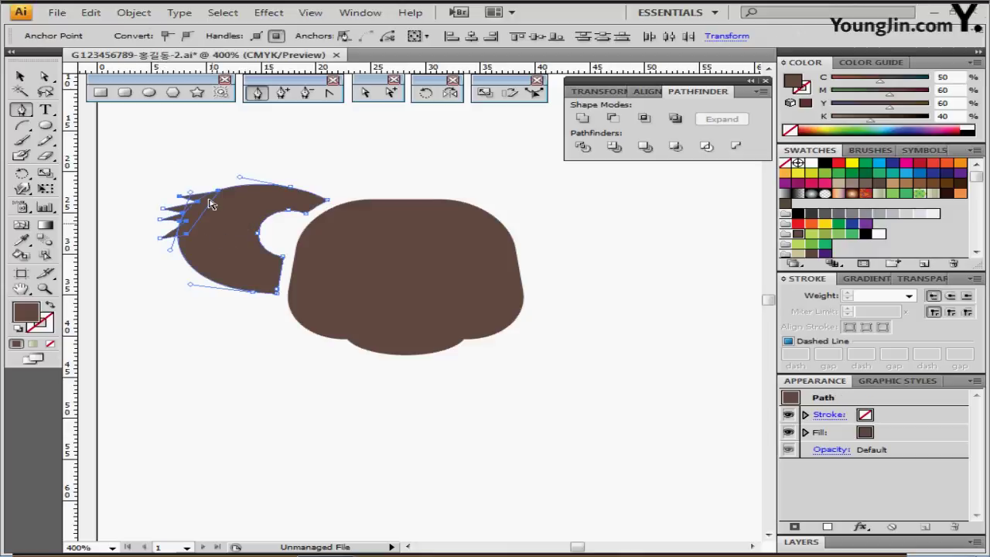
pyautogui.click(585, 119)
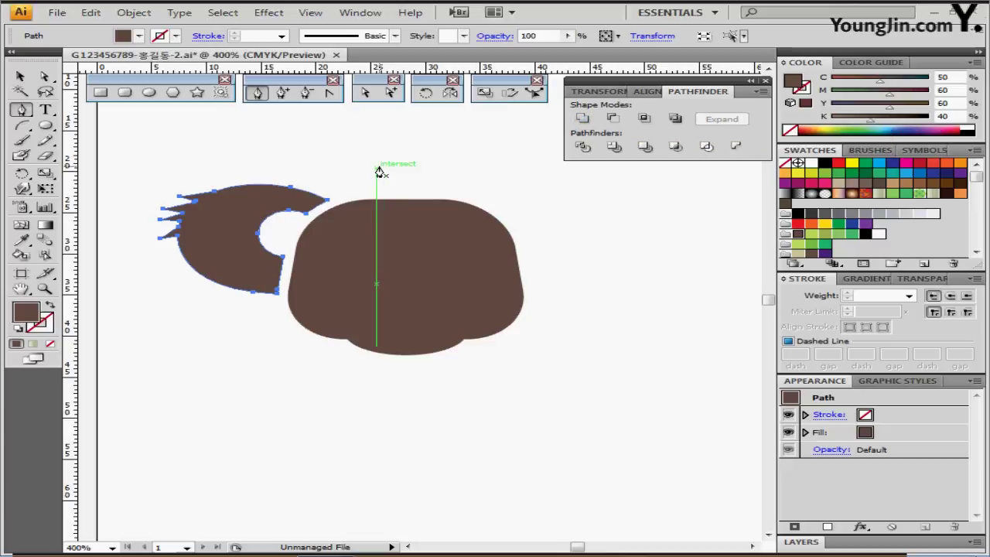
pyautogui.click(214, 120)
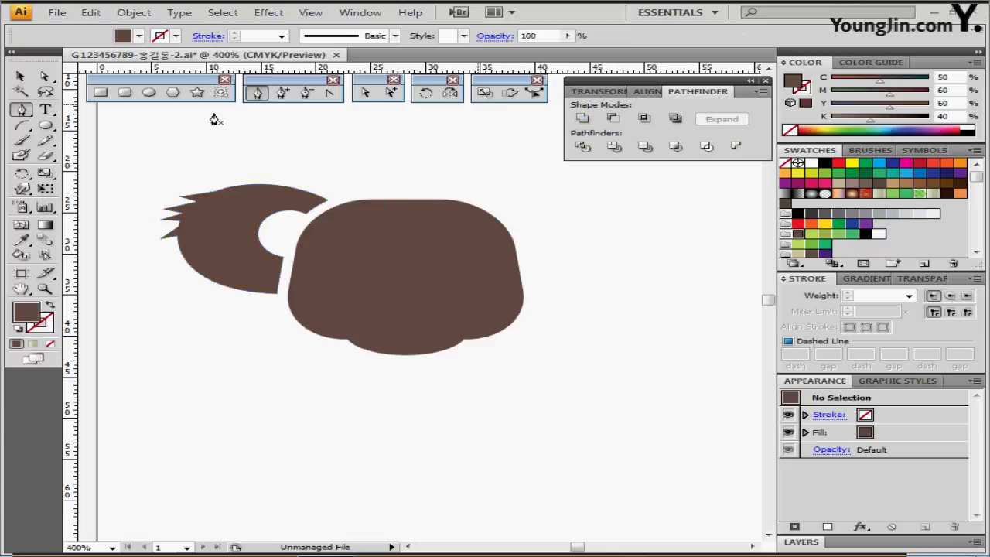
# Draw a black ellipse about 5 by 4 mm over the koala's nose guide and pick the Direct Selection tool
pyautogui.click(149, 92)
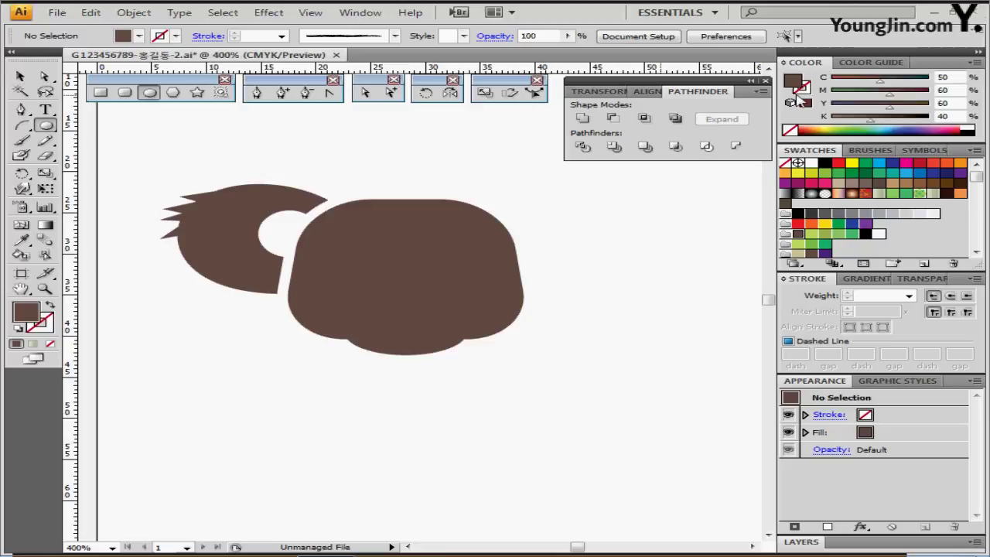
pyautogui.click(824, 164)
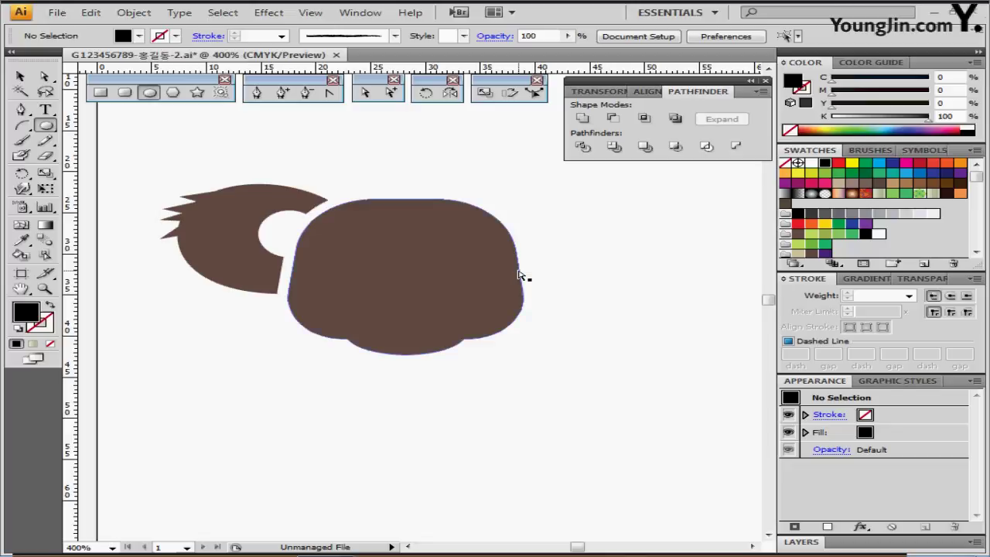
pyautogui.hotkey('ctrl', ';')
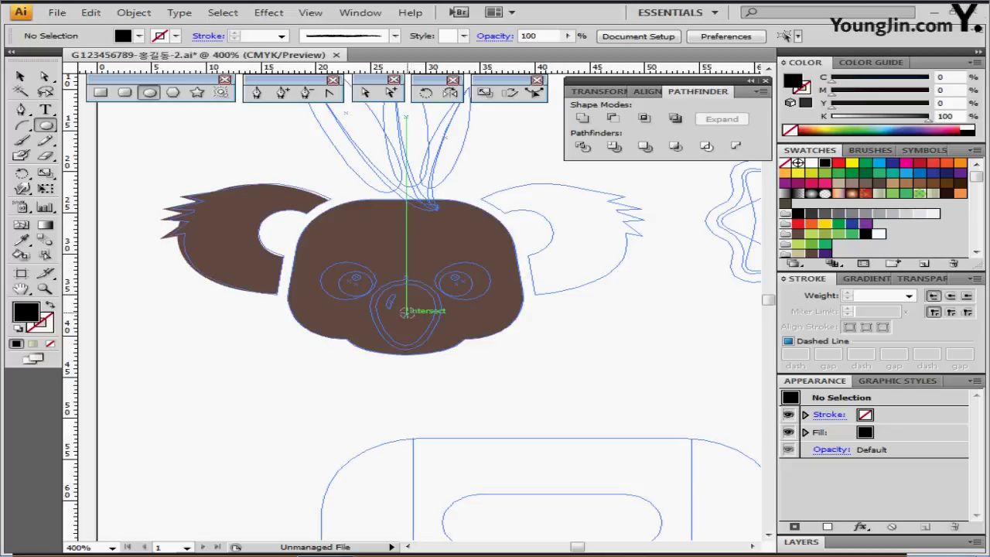
pyautogui.moveTo(406, 312)
pyautogui.mouseDown()
pyautogui.moveTo(430, 332)
pyautogui.moveTo(407, 309)
pyautogui.mouseUp()
pyautogui.hotkey('ctrl', 'y')
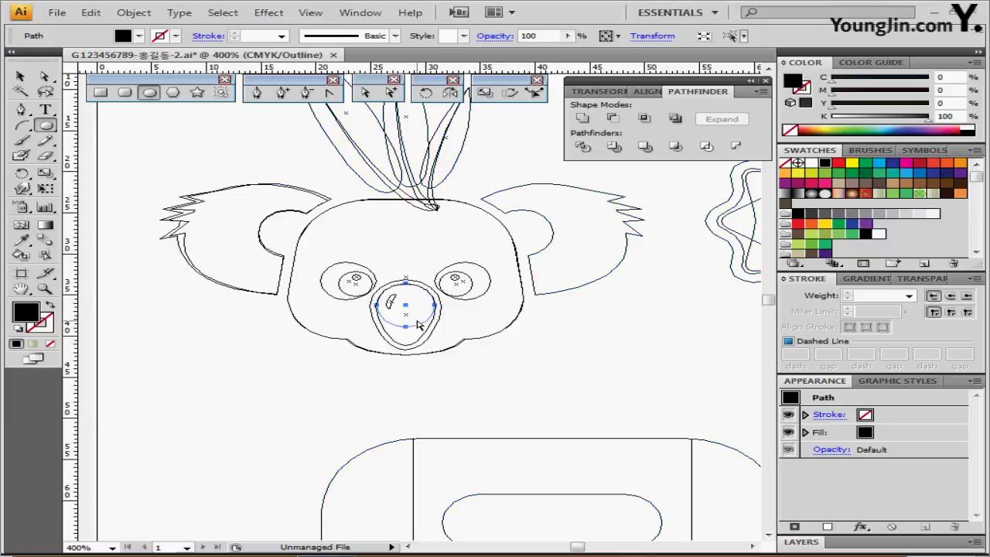
pyautogui.hotkey('ctrl', 'y')
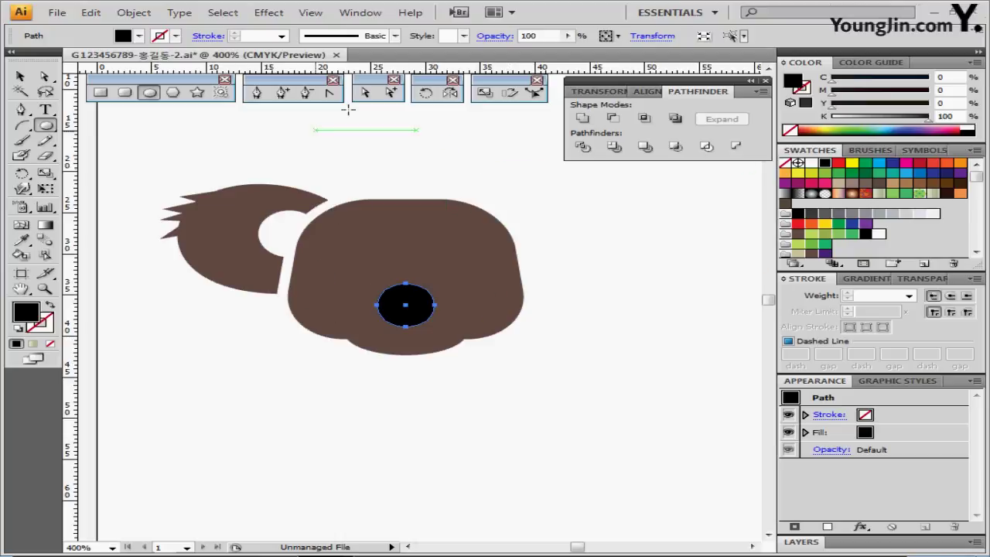
pyautogui.click(365, 92)
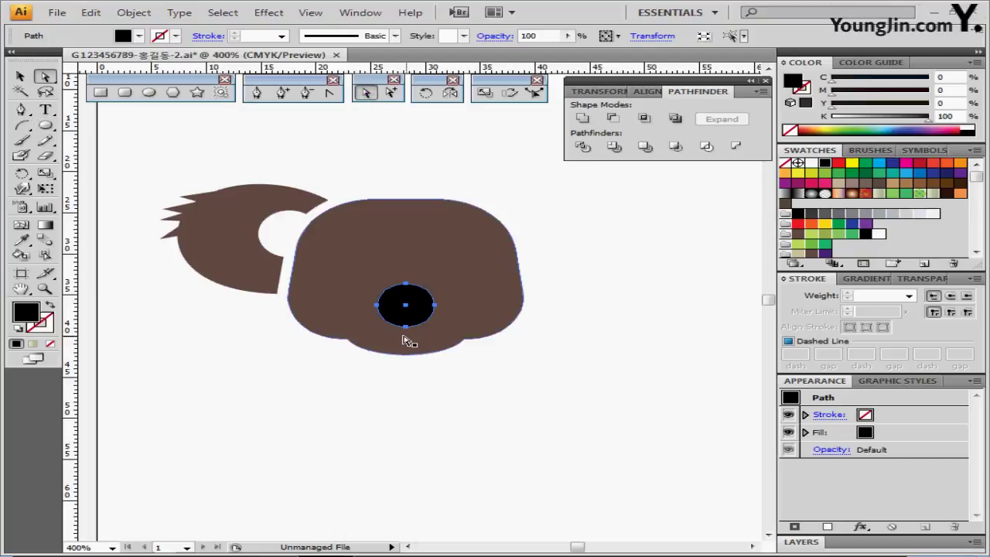
pyautogui.click(407, 329)
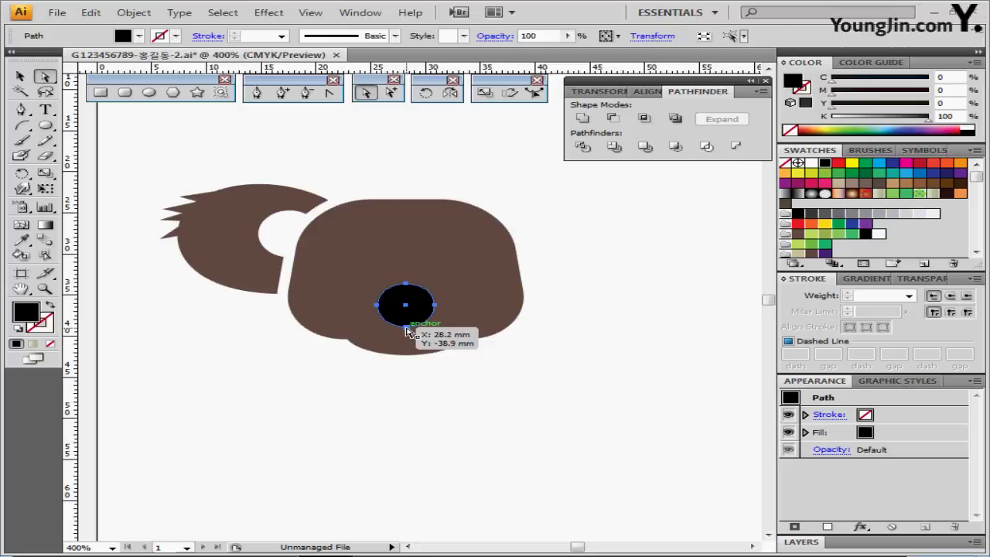
pyautogui.moveTo(407, 328); pyautogui.dragTo(406, 343)
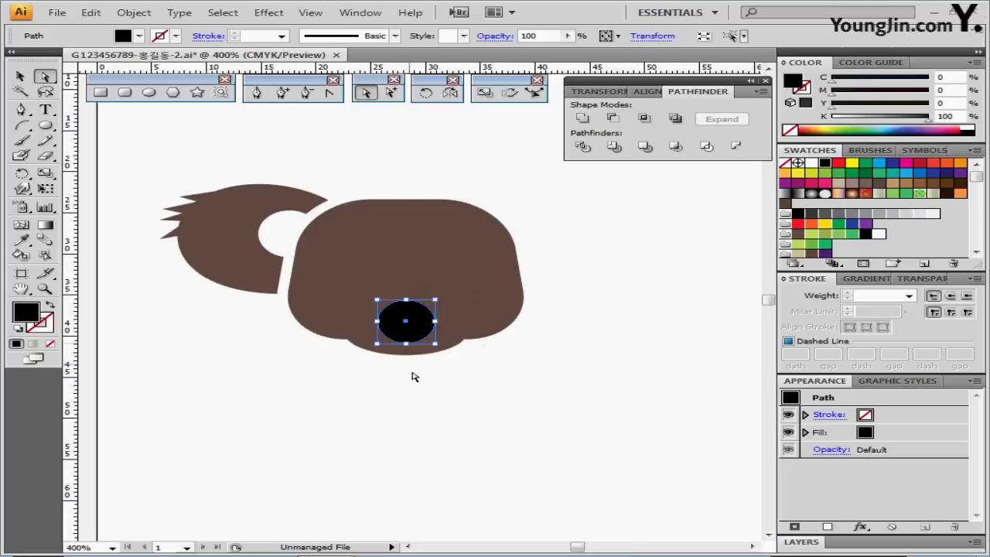
pyautogui.hotkey('ctrl', 'z')
# Pull only the nose ellipse's bottom anchor point down to Y -41.153 mm to form a teardrop-like nose
pyautogui.hotkey('ctrl', 'shift', 'a')
pyautogui.click(406, 328)
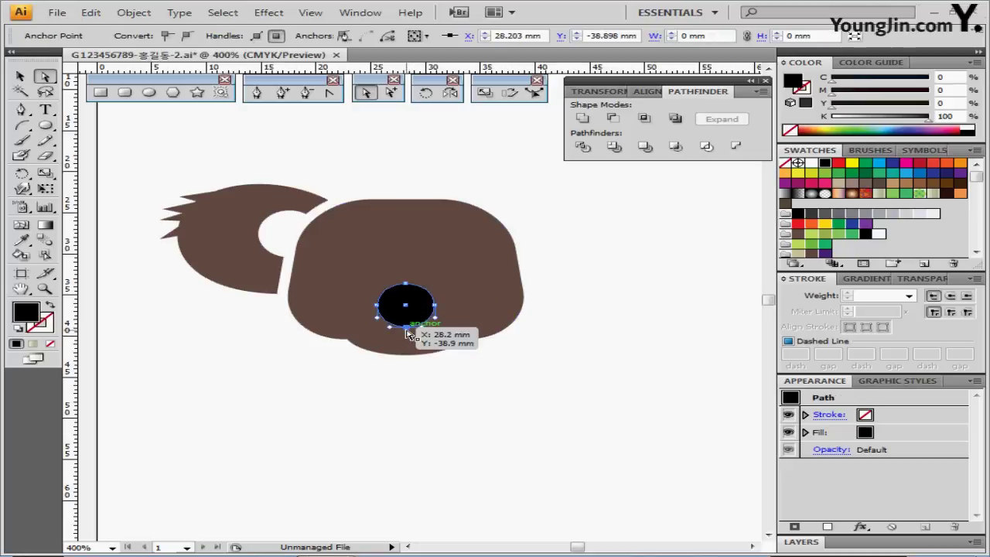
pyautogui.moveTo(406, 330); pyautogui.dragTo(408, 347)
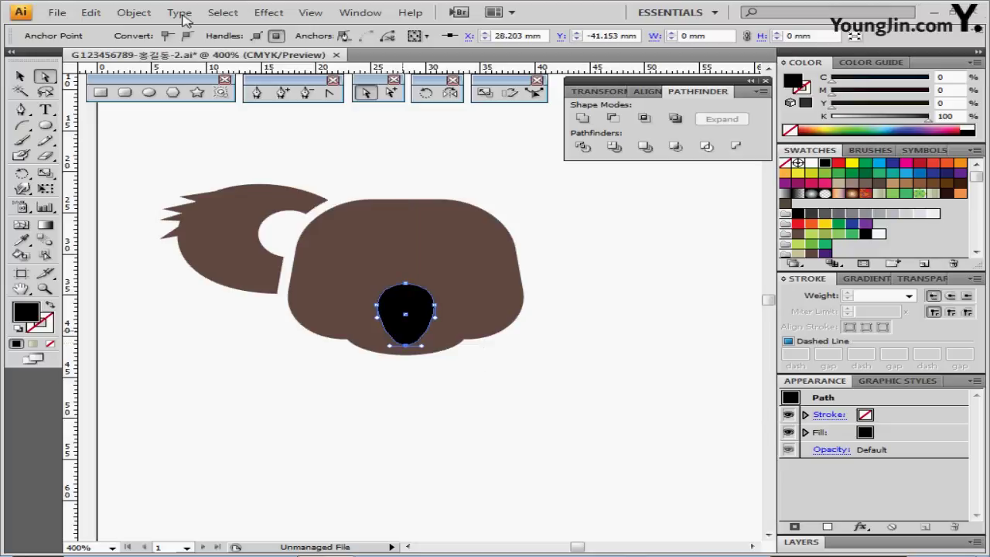
# Offset the teardrop nose path outward by 0.5 mm with mitered joins to create a larger outline shape around it
pyautogui.click(155, 13)
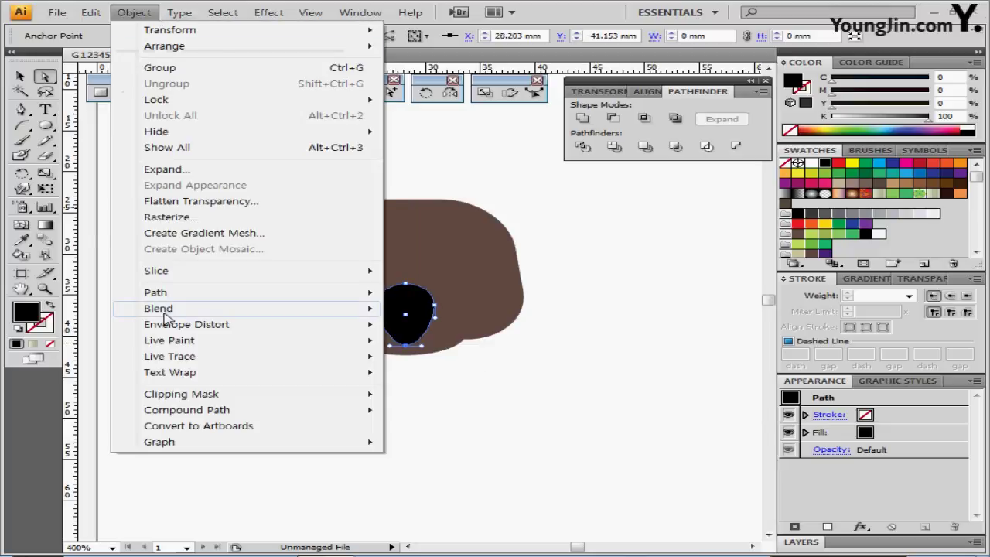
pyautogui.moveTo(165, 298)
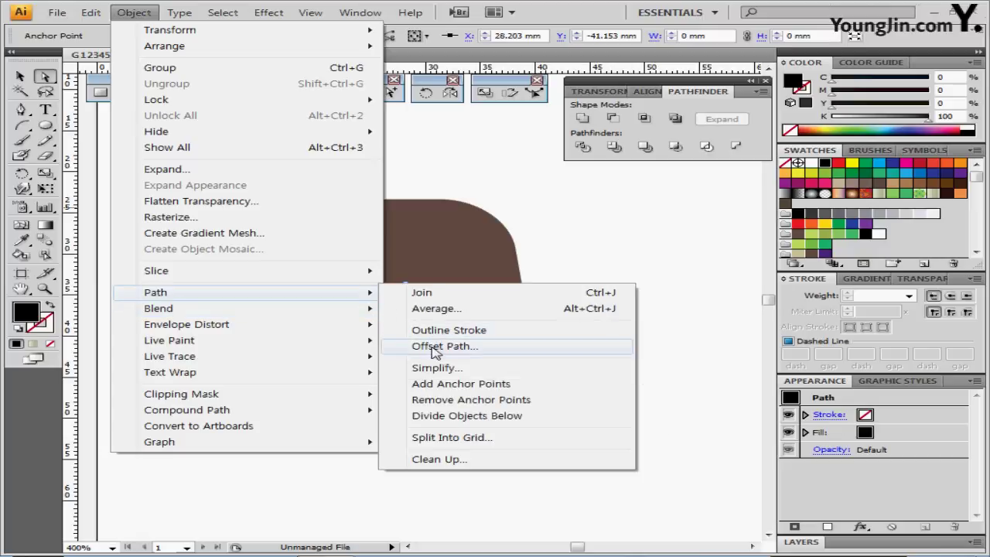
pyautogui.click(437, 347)
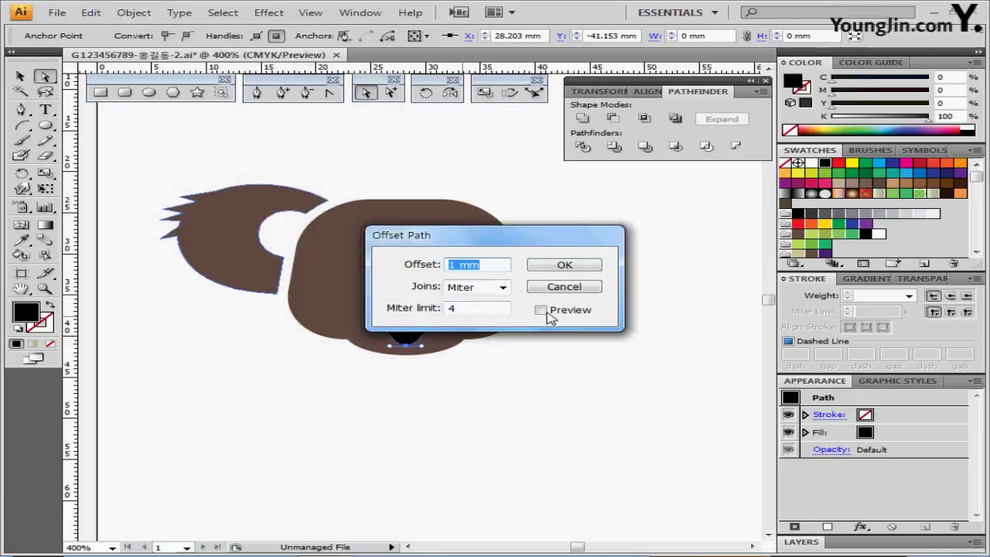
pyautogui.click(541, 310)
pyautogui.moveTo(508, 237); pyautogui.dragTo(590, 231)
pyautogui.tripleClick(568, 260)
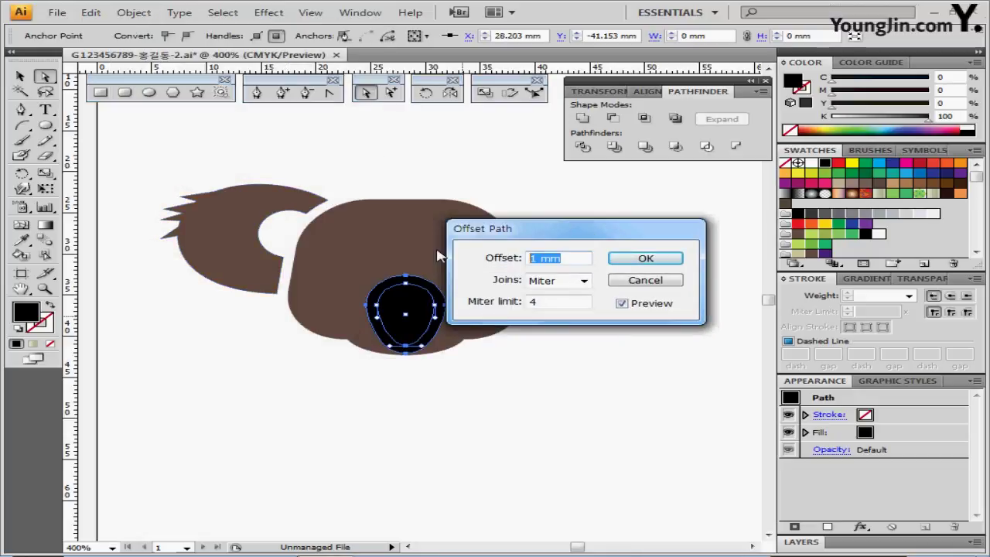
pyautogui.write('-.5')
pyautogui.press('Return')
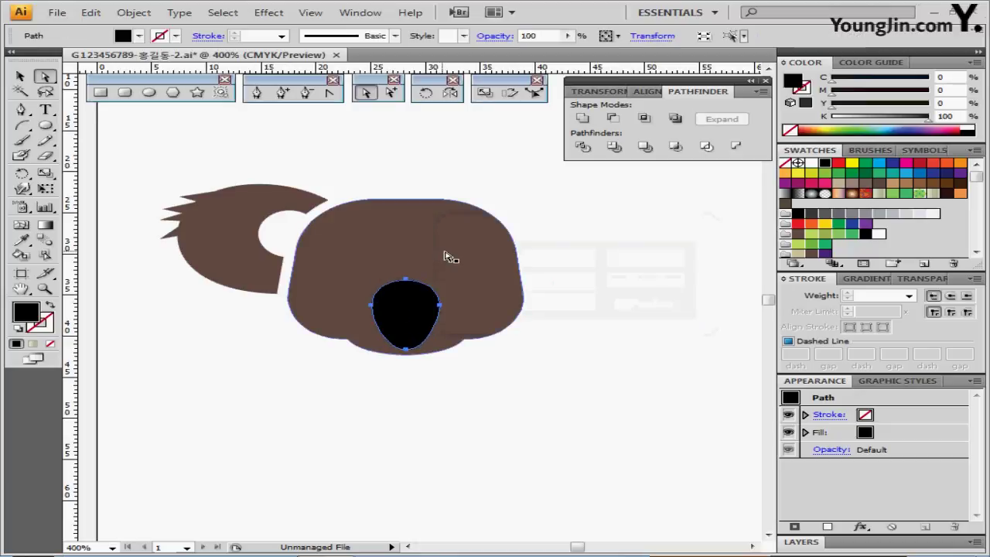
# Fill the offset nose shape with white so it rims the black nose, and deselect it
pyautogui.click(812, 164)
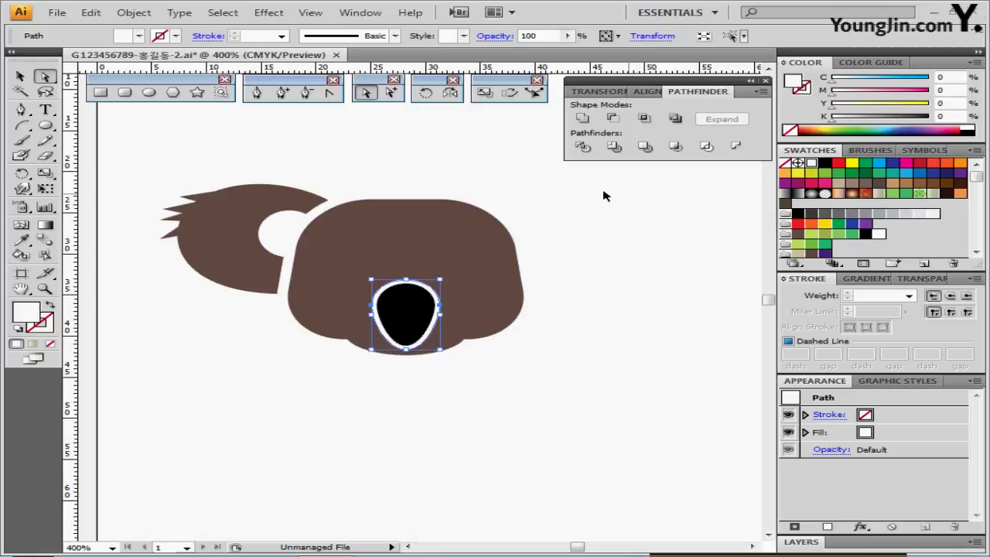
pyautogui.keyDown('ctrl'); pyautogui.click(412, 313); pyautogui.keyUp('ctrl')
pyautogui.keyDown('ctrl'); pyautogui.click(413, 329); pyautogui.keyUp('ctrl')
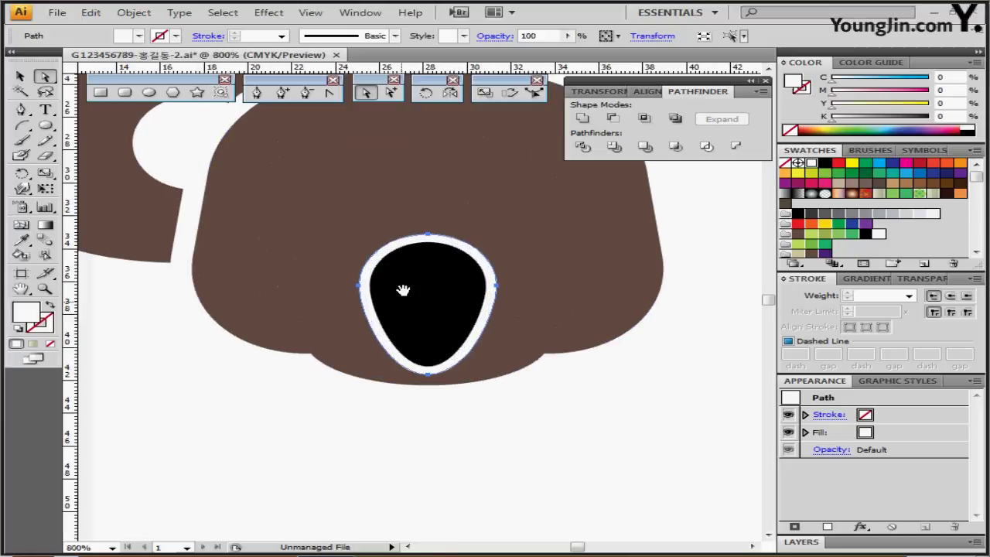
pyautogui.moveTo(398, 289); pyautogui.dragTo(370, 298)
pyautogui.click(315, 411)
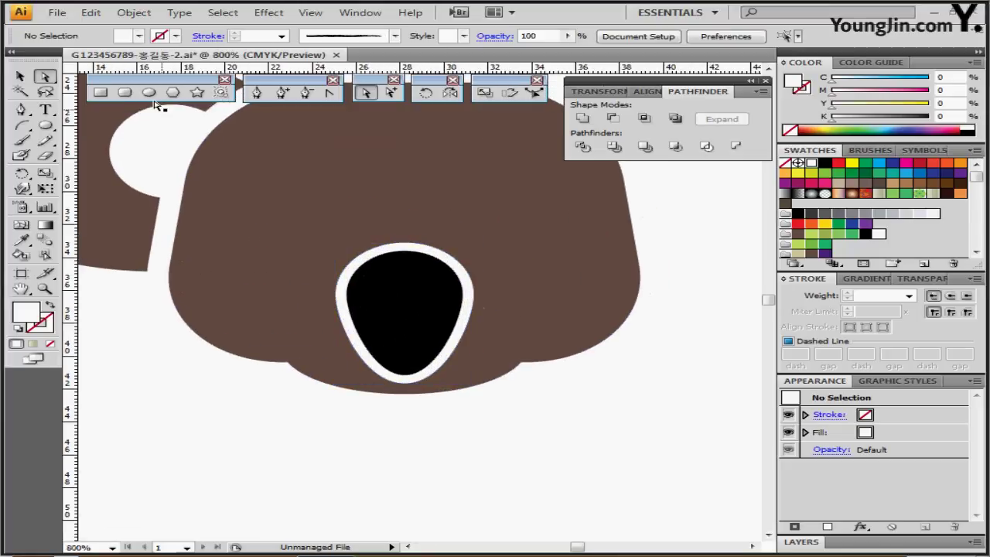
# Draw a small white ellipse on the nose's upper left and pull its right anchor point inward to X 26.861 mm, forming a crescent highlight
pyautogui.click(150, 92)
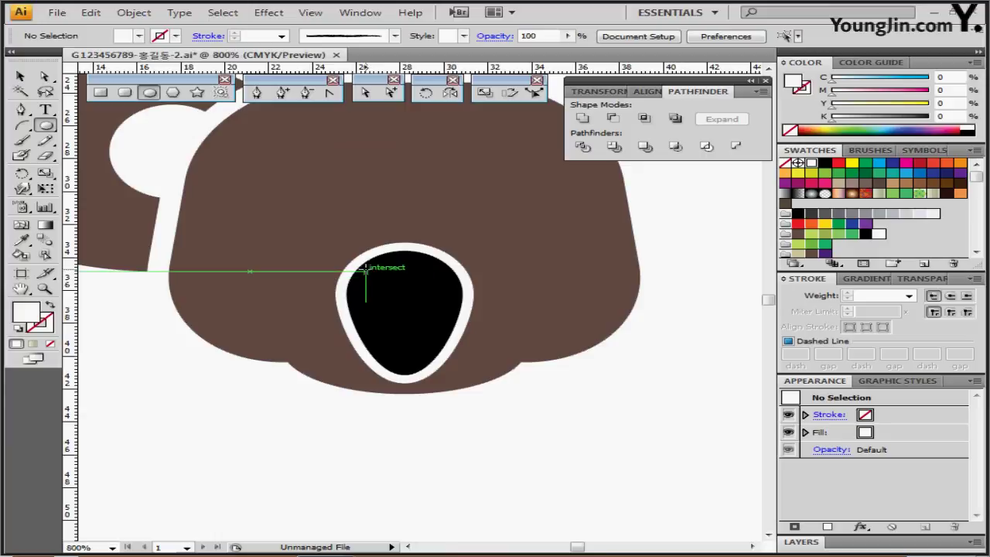
pyautogui.moveTo(365, 269); pyautogui.dragTo(376, 289)
pyautogui.click(369, 92)
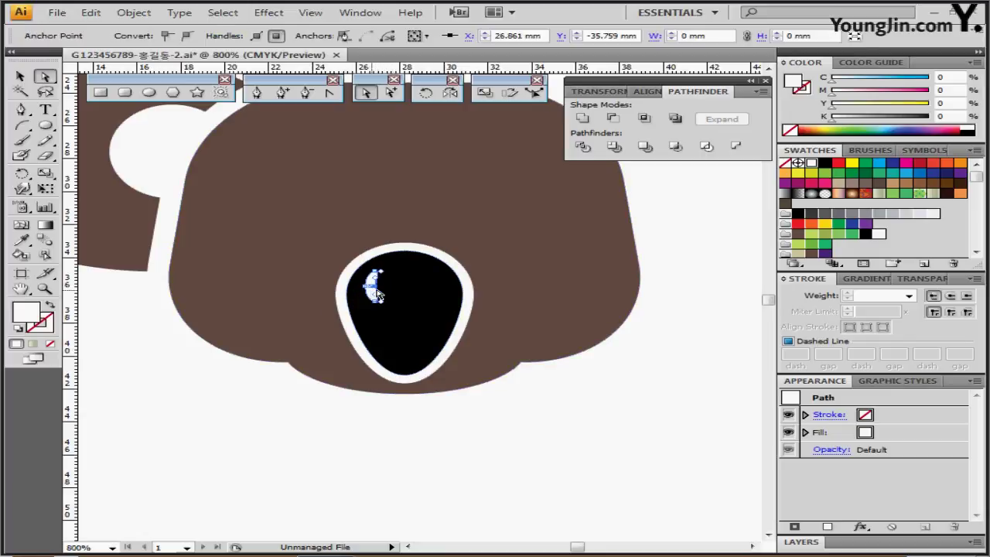
pyautogui.hotkey('ctrl', '=')
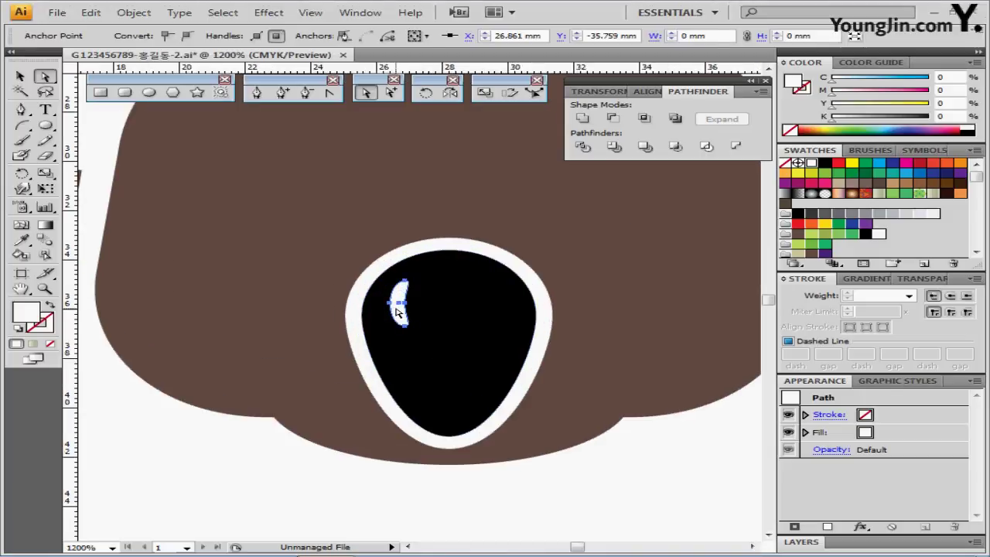
# Rotate the whole crescent nose highlight by -20 degrees and deselect it
pyautogui.click(396, 312)
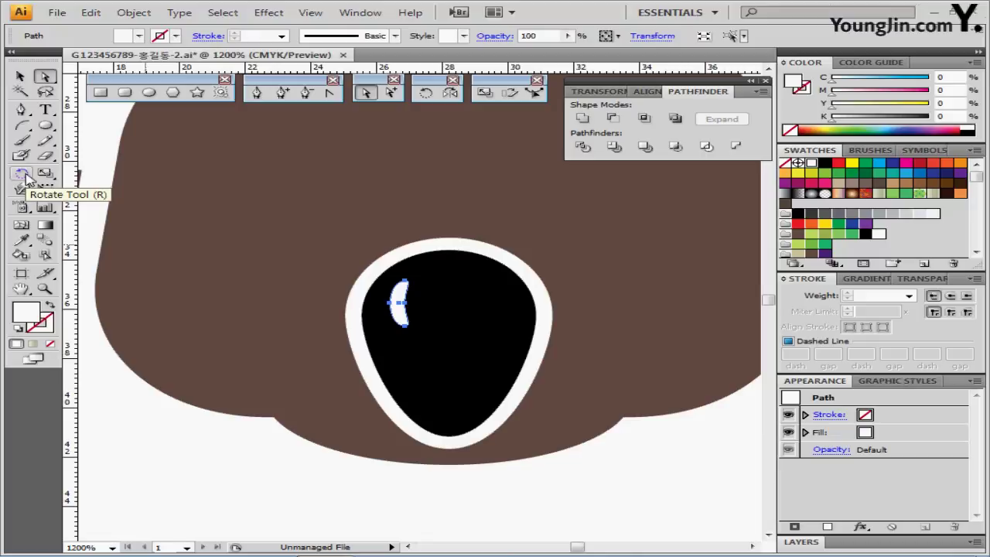
pyautogui.doubleClick(25, 178)
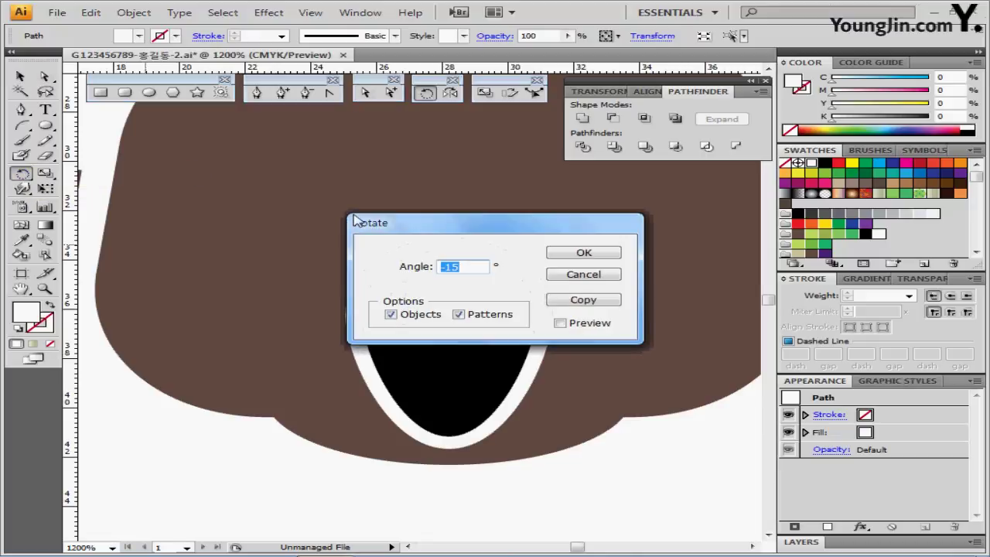
pyautogui.write('-20')
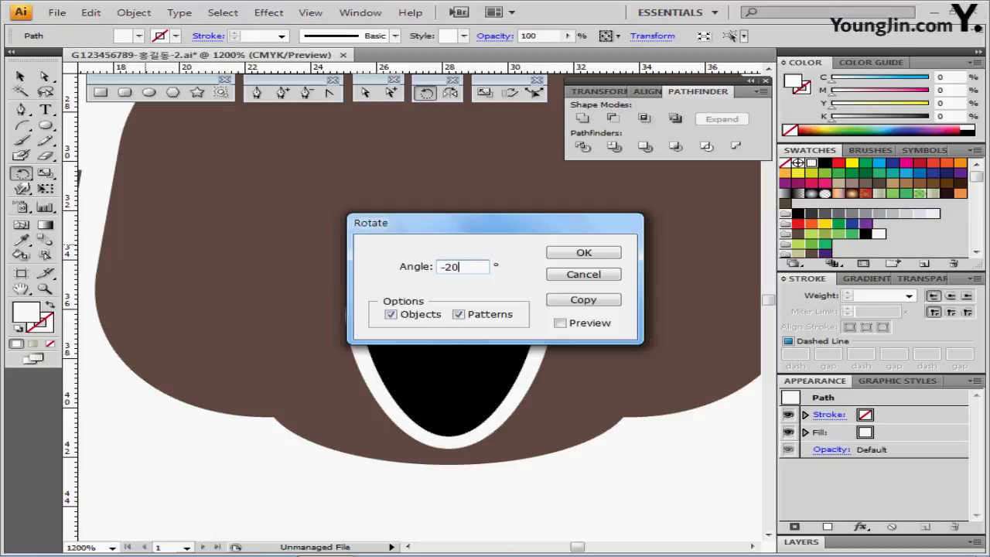
pyautogui.press('Return')
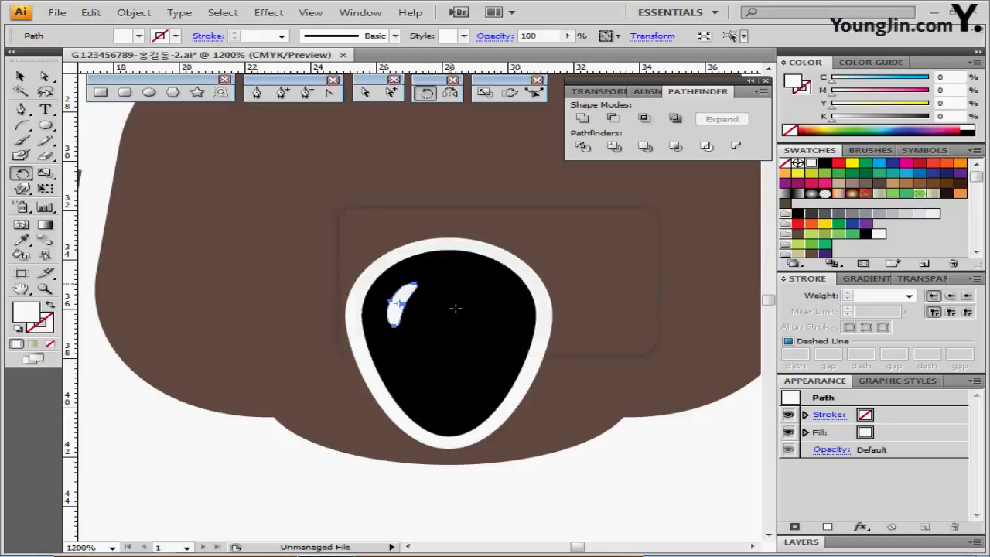
pyautogui.scroll(-2, 456, 308)
pyautogui.moveTo(453, 331); pyautogui.dragTo(408, 313)
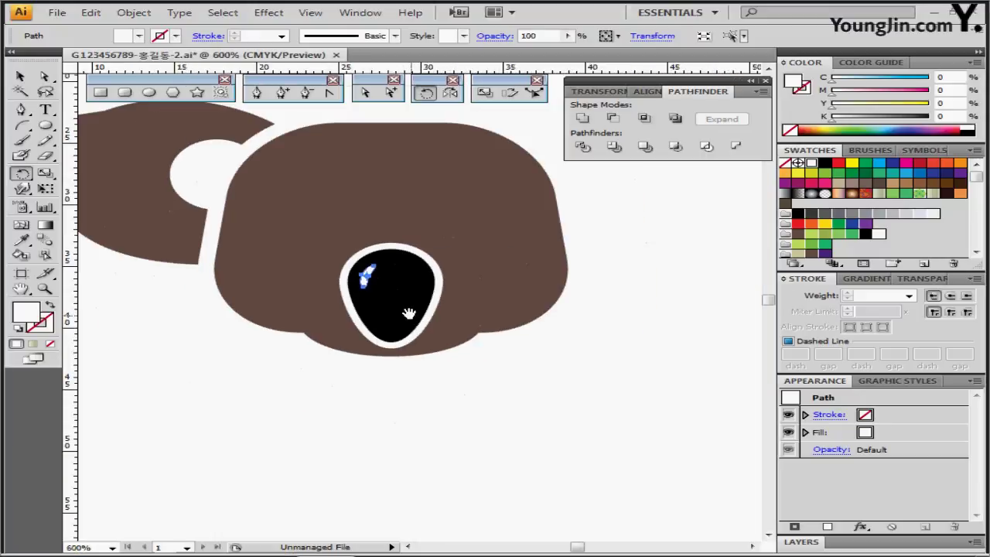
pyautogui.keyDown('ctrl'); pyautogui.click(382, 278); pyautogui.keyUp('ctrl')
pyautogui.moveTo(358, 290); pyautogui.dragTo(357, 332)
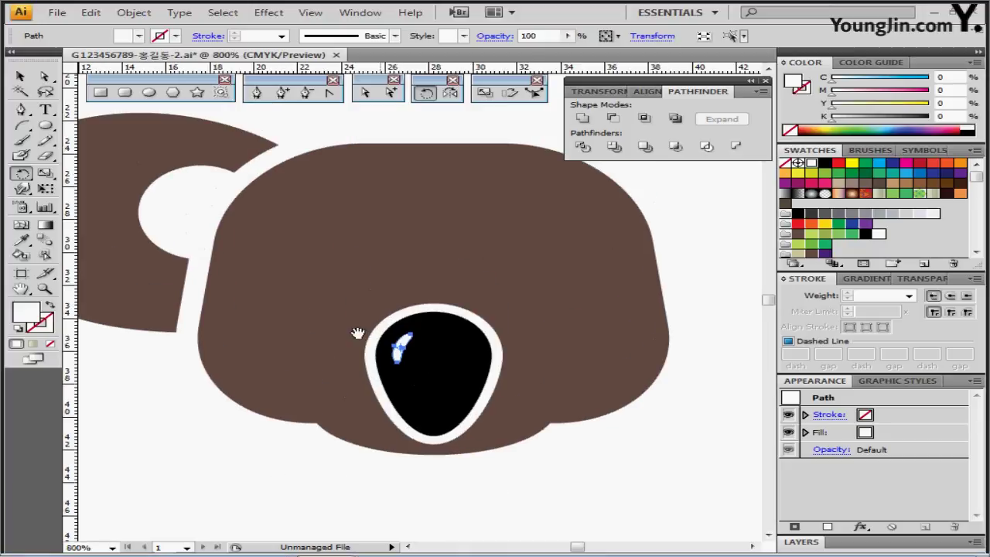
pyautogui.click(209, 436)
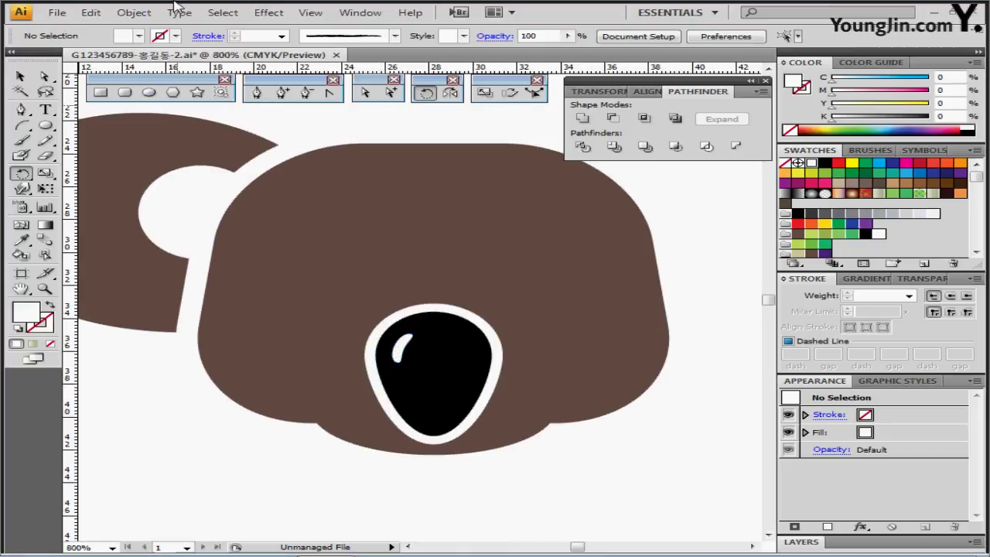
# Draw a white ellipse over the koala's left eye guide, using the guide outlines for placement
pyautogui.click(149, 92)
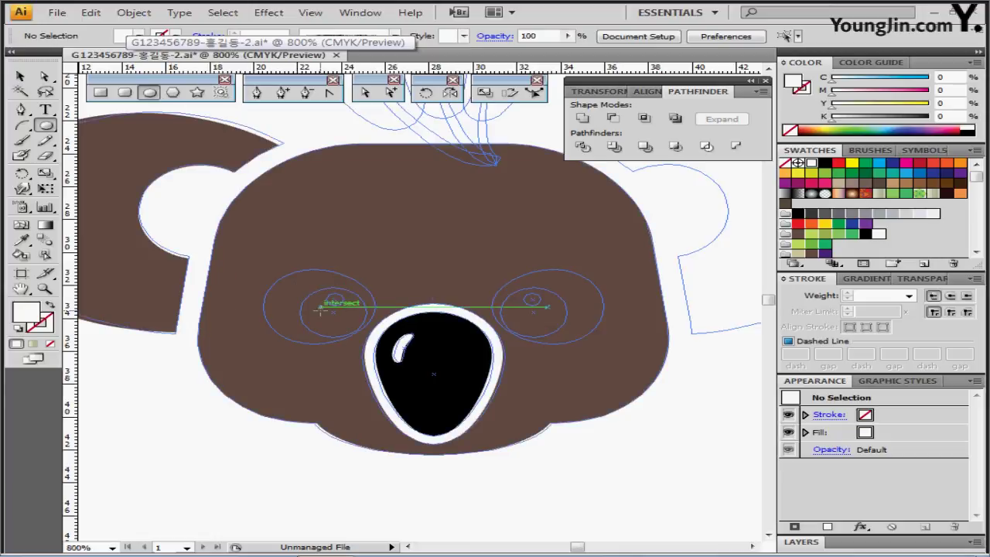
pyautogui.moveTo(321, 306)
pyautogui.mouseDown()
pyautogui.moveTo(366, 342)
pyautogui.moveTo(313, 308)
pyautogui.mouseUp()
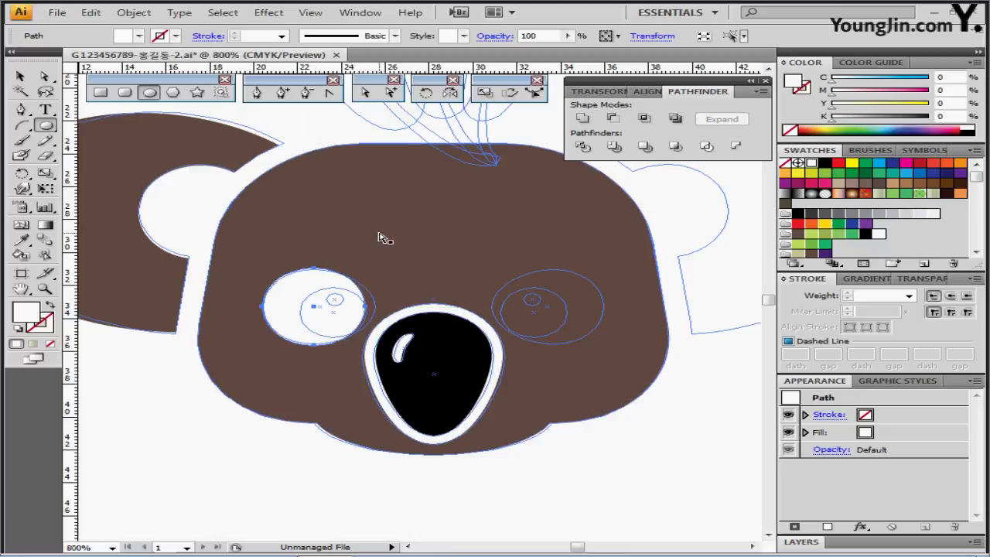
pyautogui.hotkey('ctrl', 'y')
pyautogui.hotkey('ctrl', 'y')
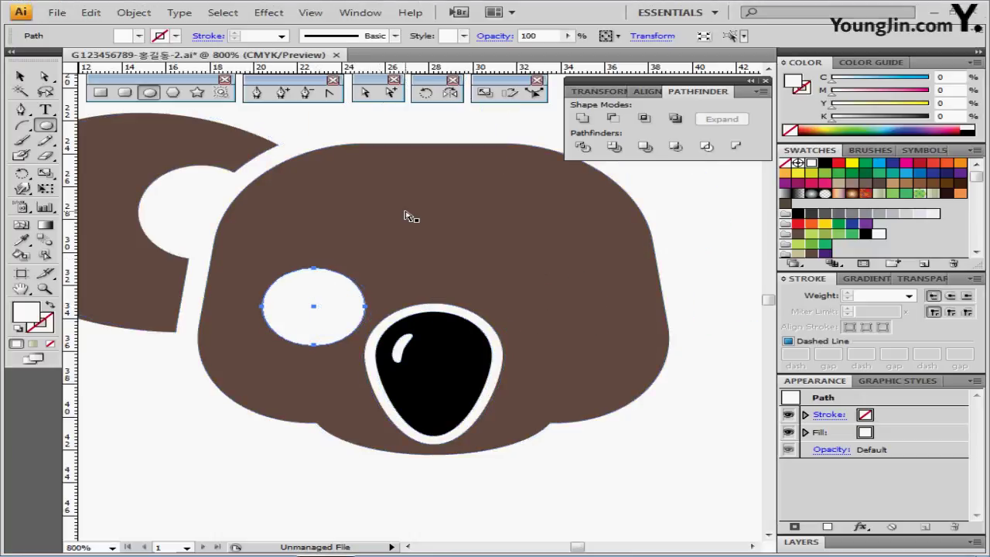
# Pull only the white eye ellipse's right anchor point outward to X 25.556 mm, giving the eye an egg-like shape
pyautogui.click(365, 92)
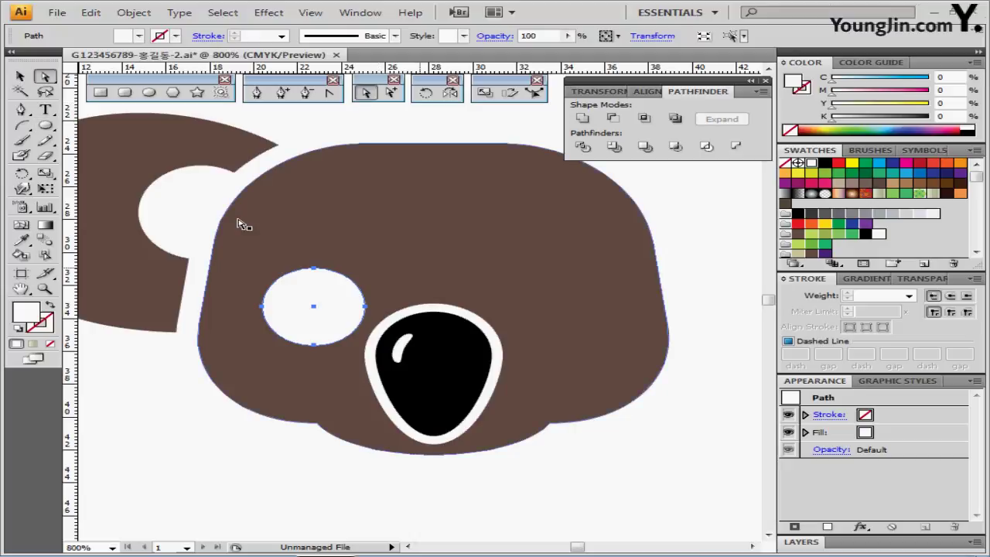
pyautogui.moveTo(366, 306); pyautogui.dragTo(376, 307)
pyautogui.hotkey('ctrl', 'z')
pyautogui.click(201, 404)
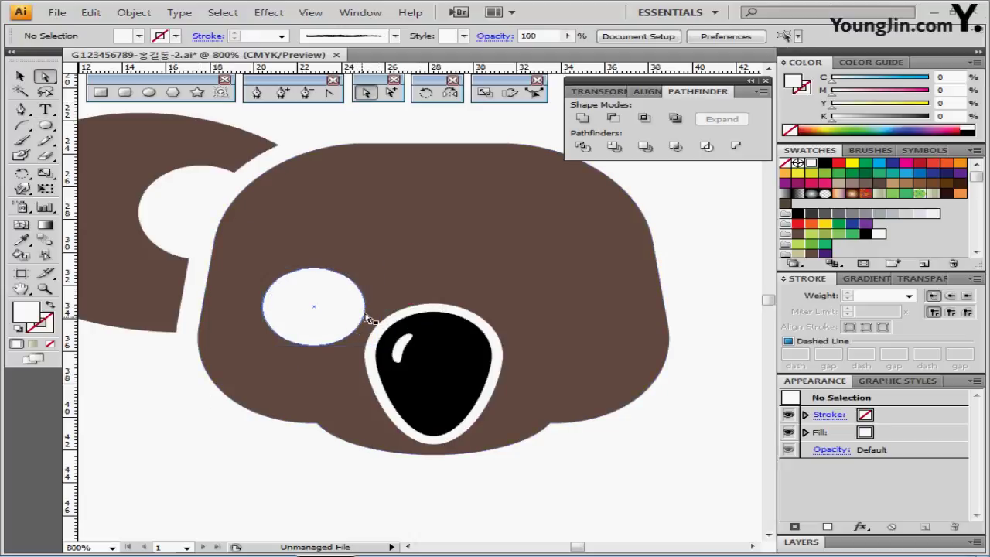
pyautogui.click(365, 308)
pyautogui.moveTo(366, 309); pyautogui.dragTo(376, 309)
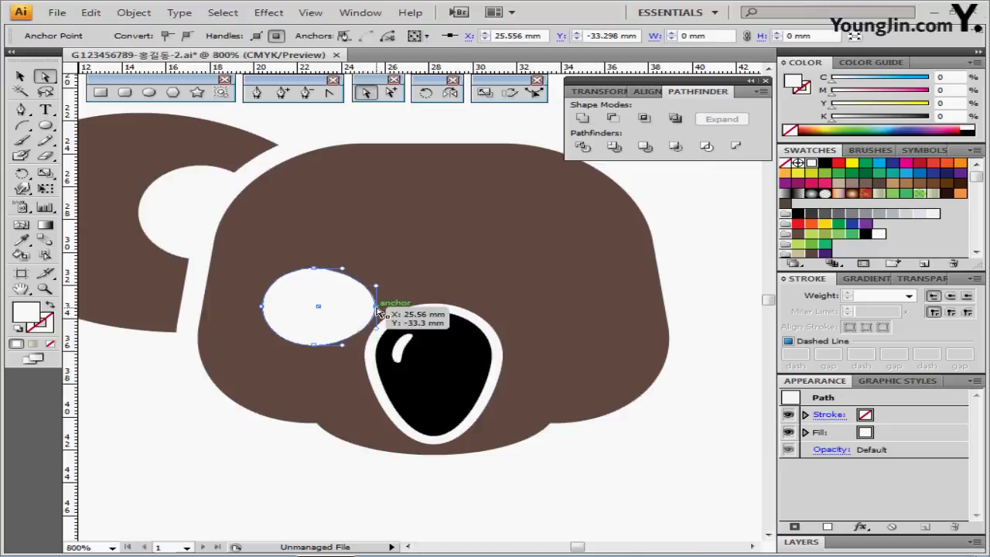
# Draw a pupil ellipse in the eye's inner half near the nose and fill it black
pyautogui.click(150, 92)
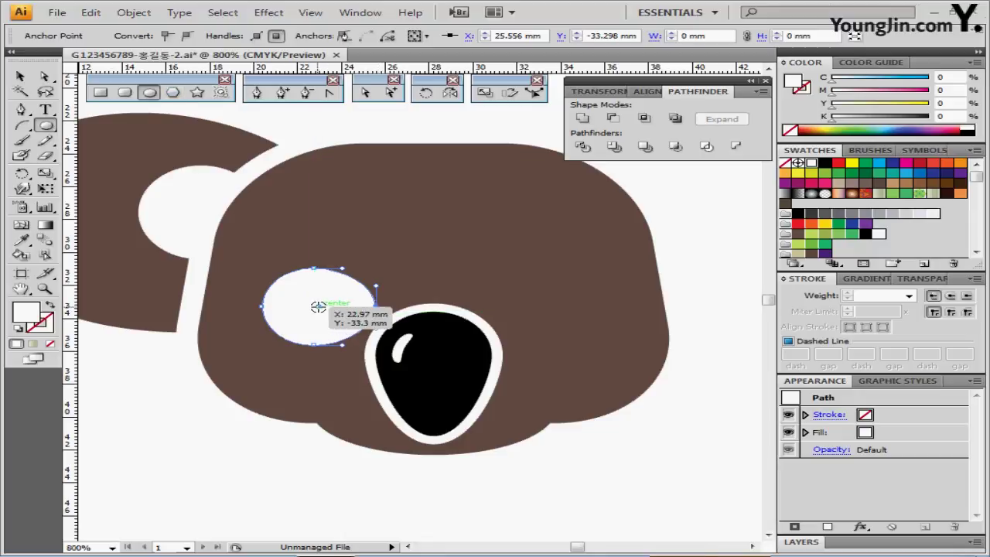
pyautogui.moveTo(325, 307)
pyautogui.mouseDown()
pyautogui.moveTo(363, 323)
pyautogui.moveTo(339, 314)
pyautogui.mouseUp()
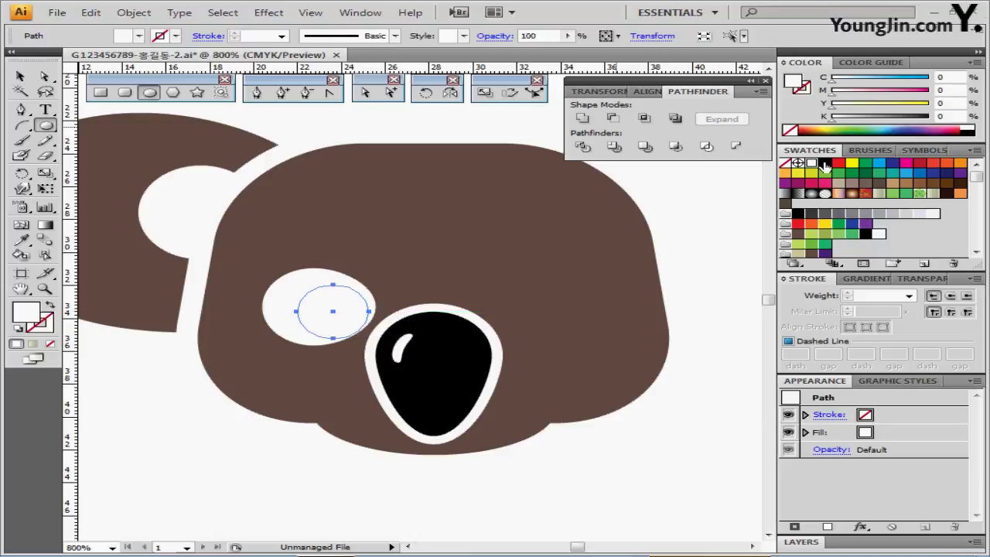
pyautogui.click(824, 164)
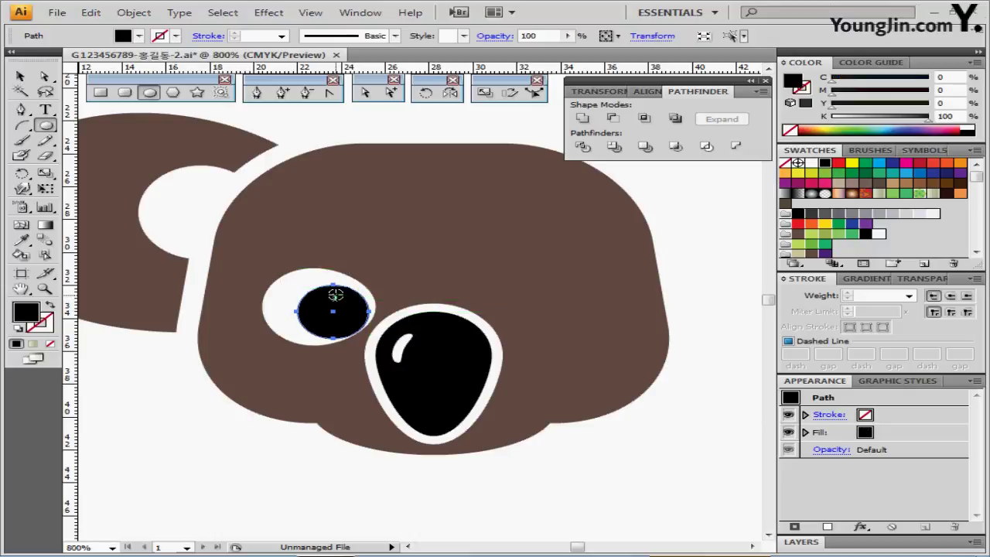
# Draw a tiny ellipse near the top of the pupil and fill it white as a highlight
pyautogui.moveTo(334, 297); pyautogui.dragTo(342, 294)
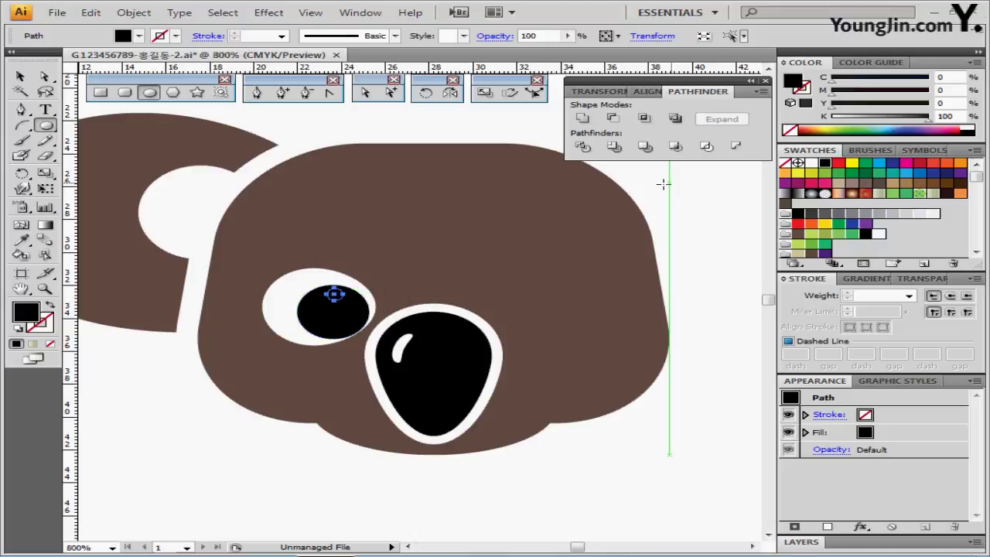
pyautogui.click(811, 162)
pyautogui.hotkey('ctrl', 'space')
pyautogui.keyDown('ctrl'); pyautogui.click(398, 308); pyautogui.keyUp('ctrl')
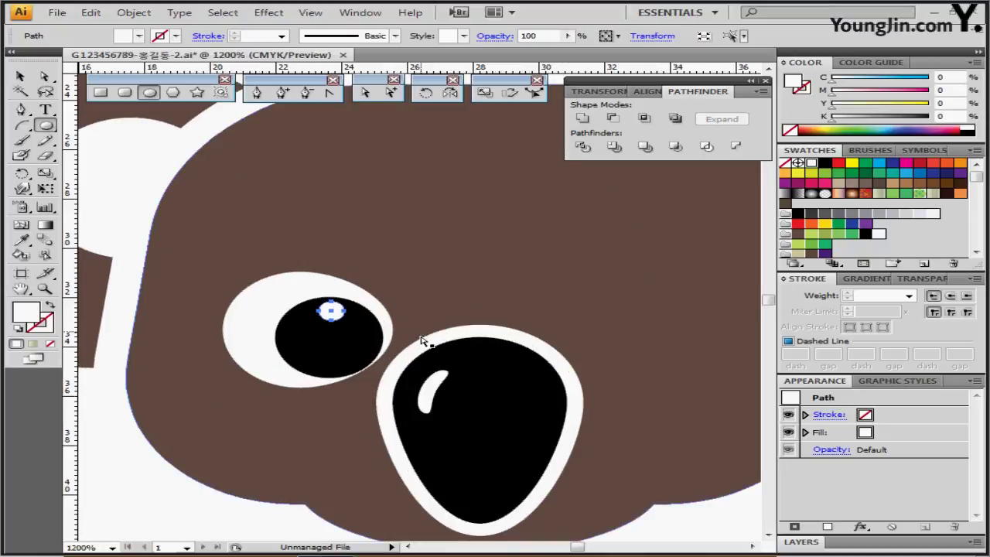
# Scale the white pupil highlight down proportionally and deselect it
pyautogui.keyDown('shift'); pyautogui.click(364, 325); pyautogui.keyUp('shift')
pyautogui.click(19, 75)
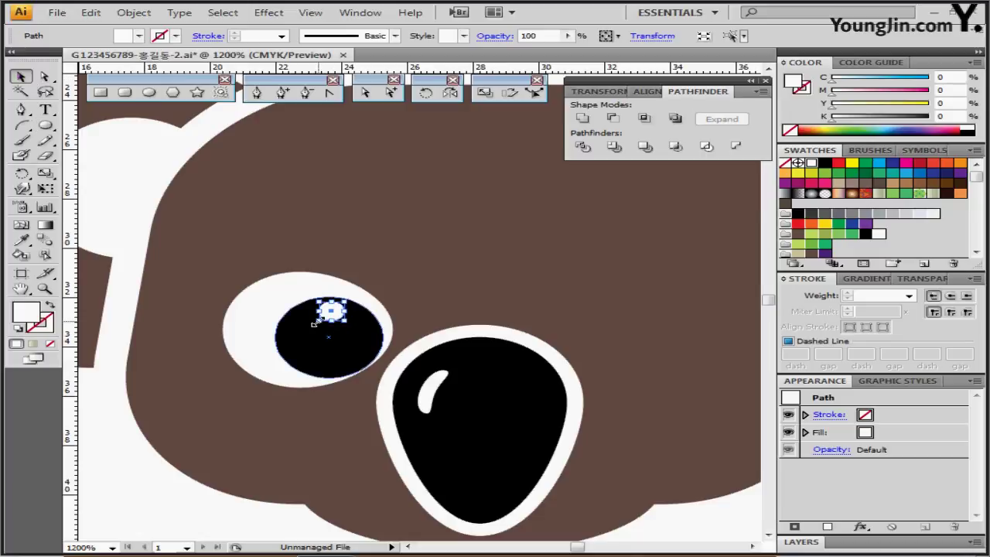
pyautogui.keyDown('shift'); pyautogui.click(323, 323); pyautogui.keyUp('shift')
pyautogui.hotkey('ctrl', '-')
pyautogui.hotkey('ctrl', '-')
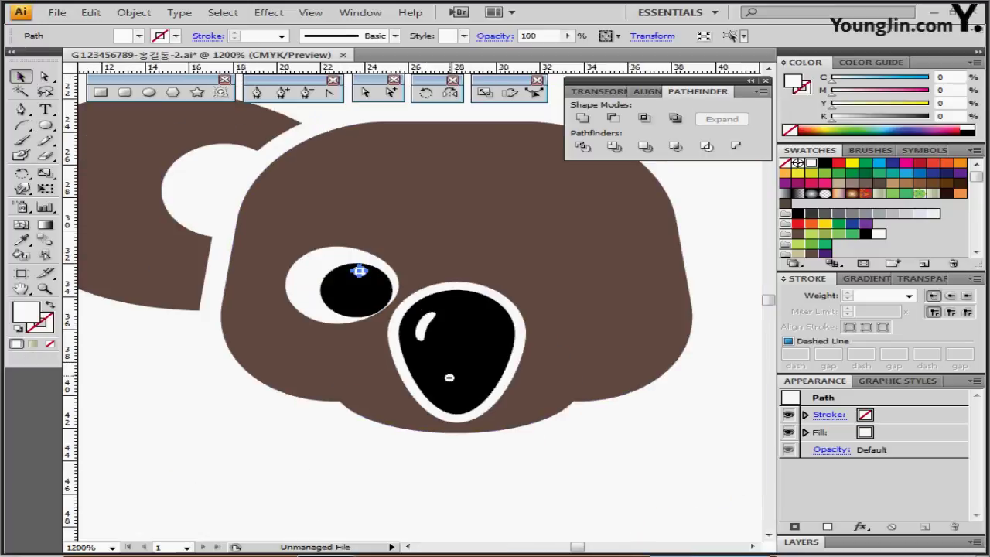
pyautogui.click(238, 425)
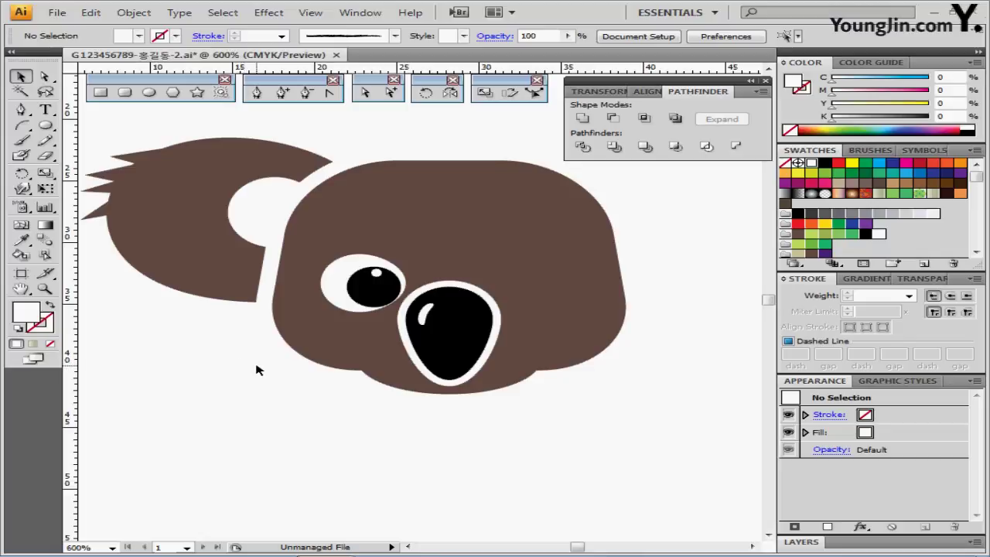
# Compare the eye with the guide outlines and move the pupil highlight slightly down and left to match
pyautogui.hotkey('ctrl', 'a')
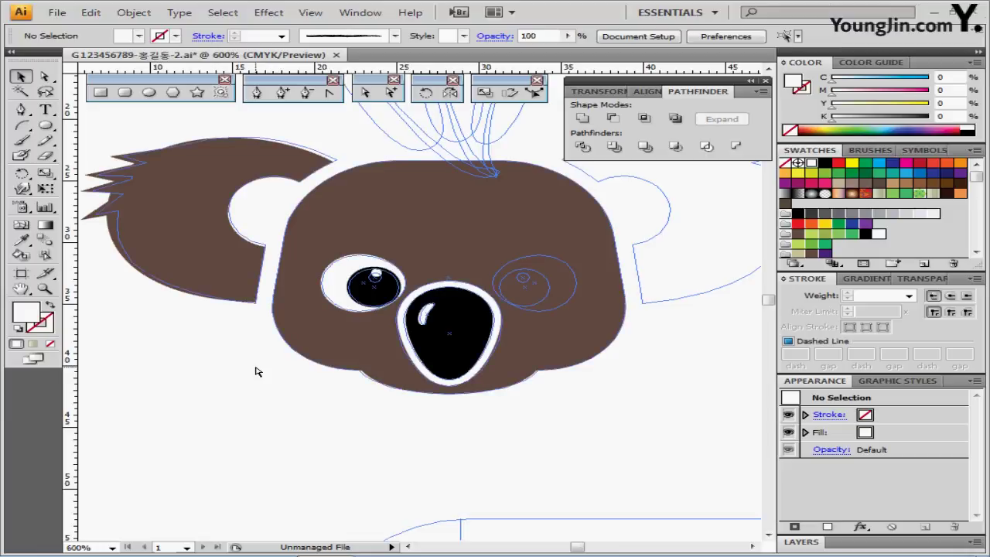
pyautogui.click(257, 372)
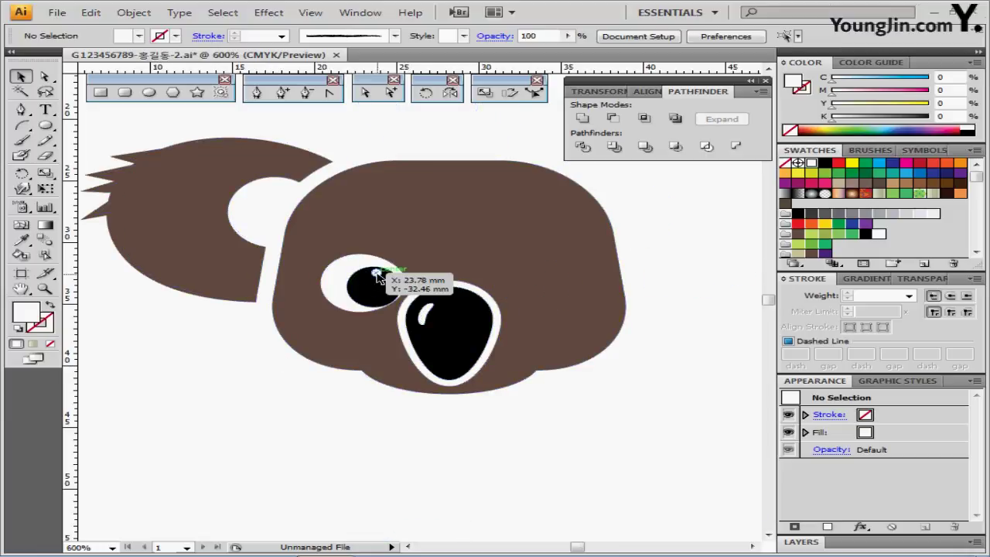
pyautogui.moveTo(377, 274); pyautogui.dragTo(375, 279)
pyautogui.click(283, 373)
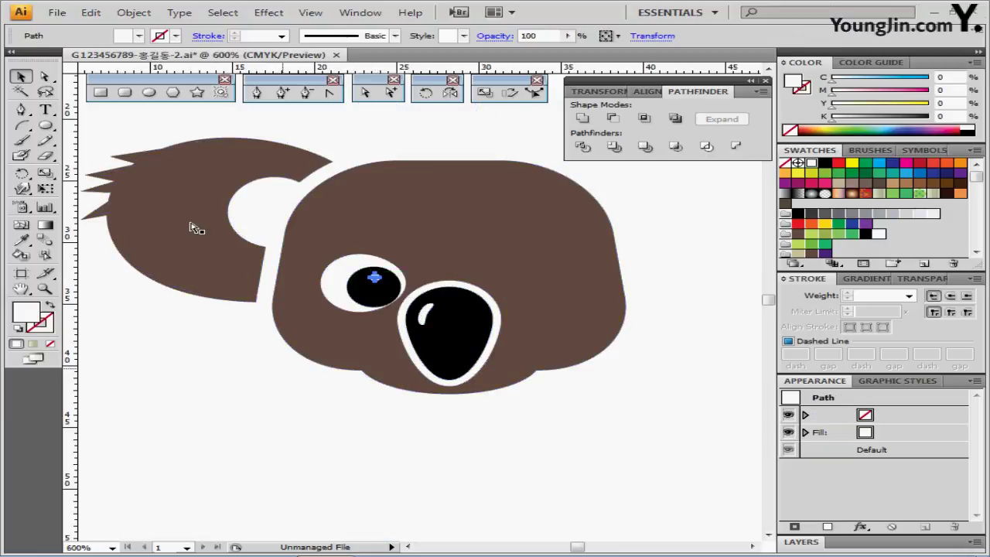
# Reflect a copy of the furry ear and the complete eye across a vertical axis through the nose's center, and deselect it
pyautogui.click(170, 172)
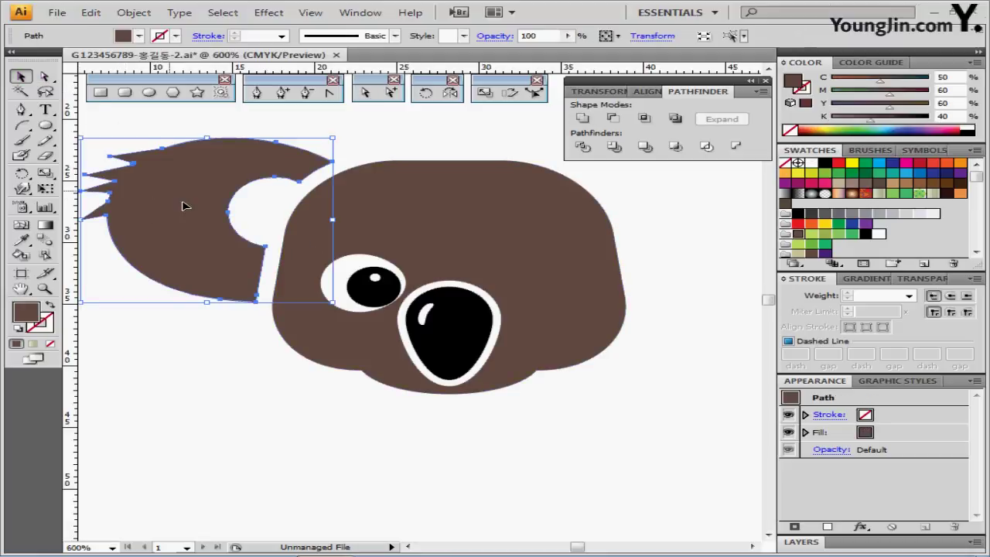
pyautogui.keyDown('shift'); pyautogui.click(374, 283); pyautogui.keyUp('shift')
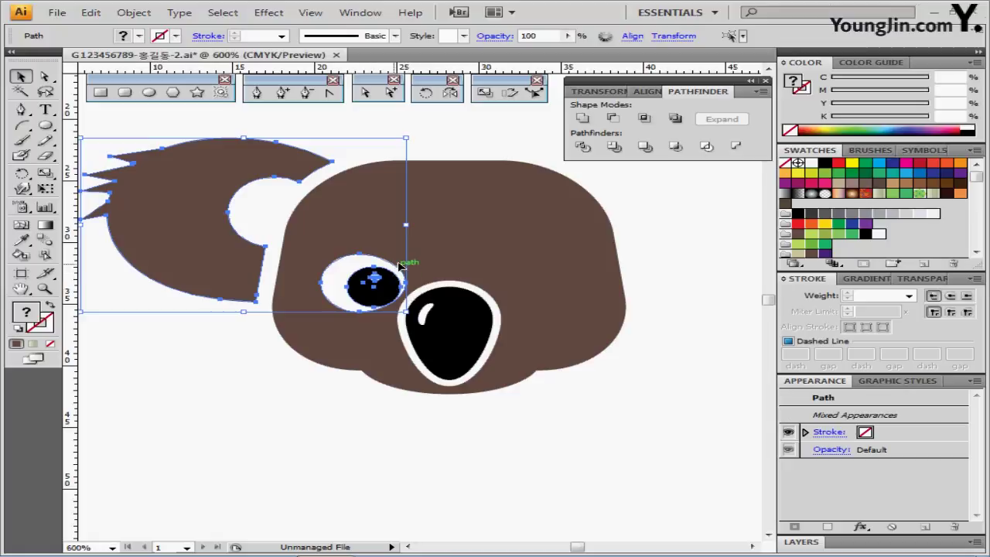
pyautogui.click(451, 94)
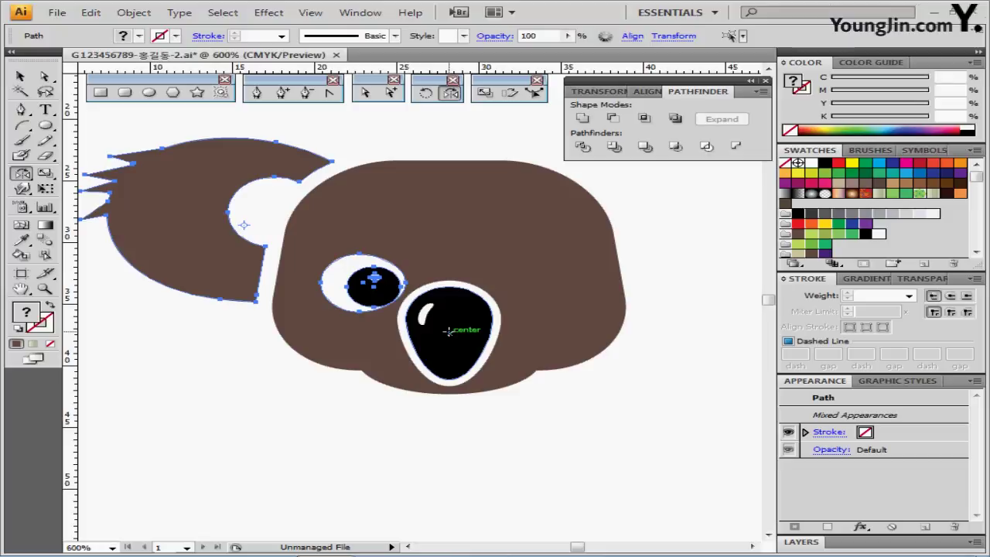
pyautogui.click(449, 331)
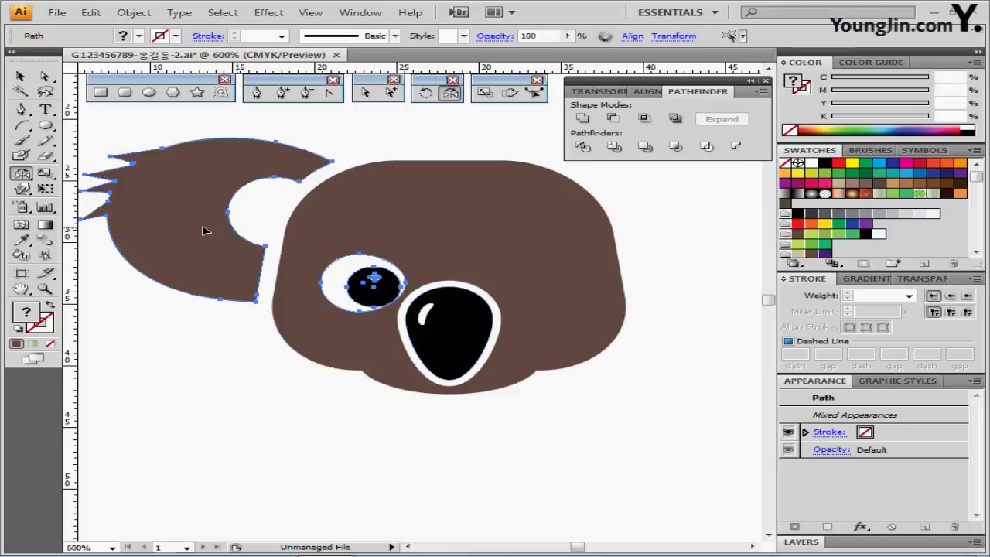
pyautogui.moveTo(194, 255); pyautogui.dragTo(642, 280)
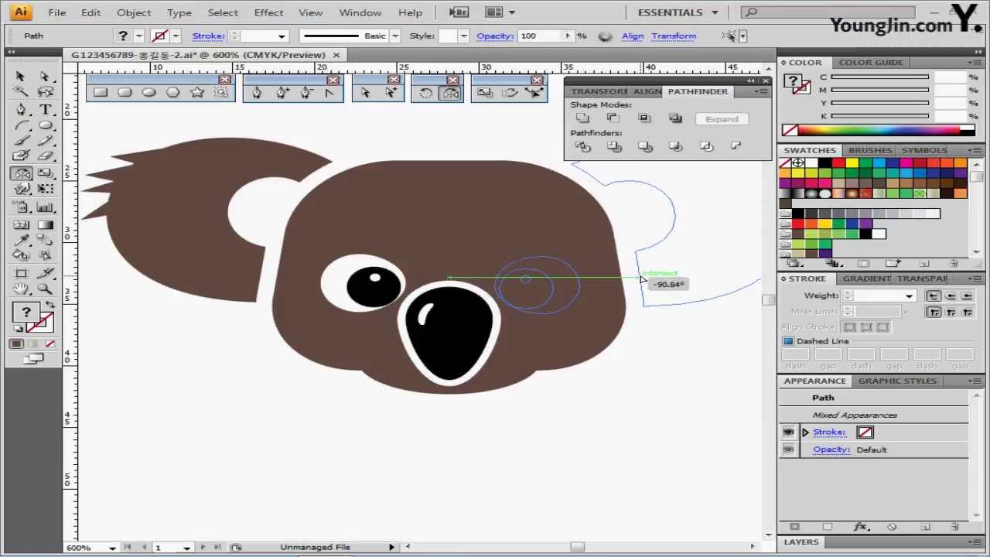
pyautogui.moveTo(642, 280); pyautogui.dragTo(649, 288)
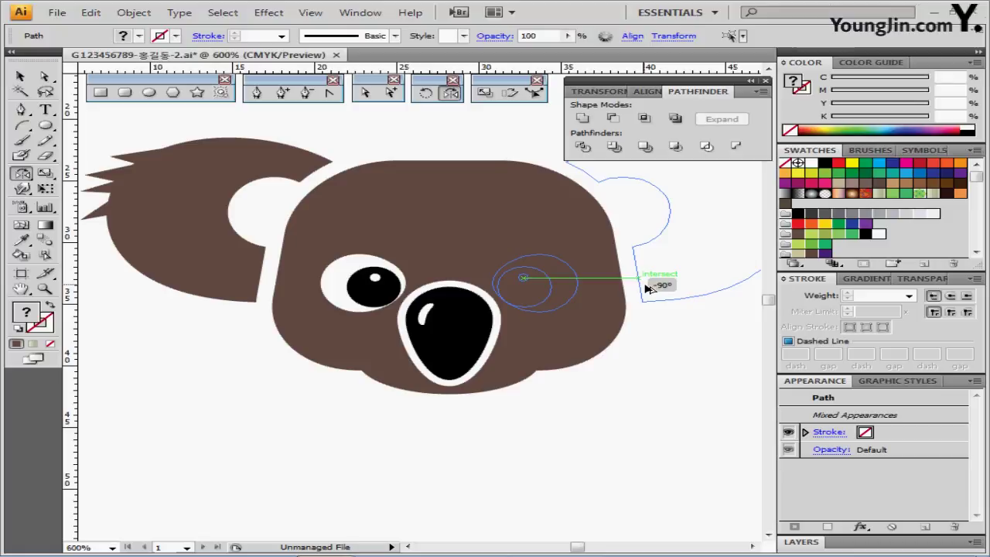
pyautogui.moveTo(648, 287); pyautogui.dragTo(647, 286)
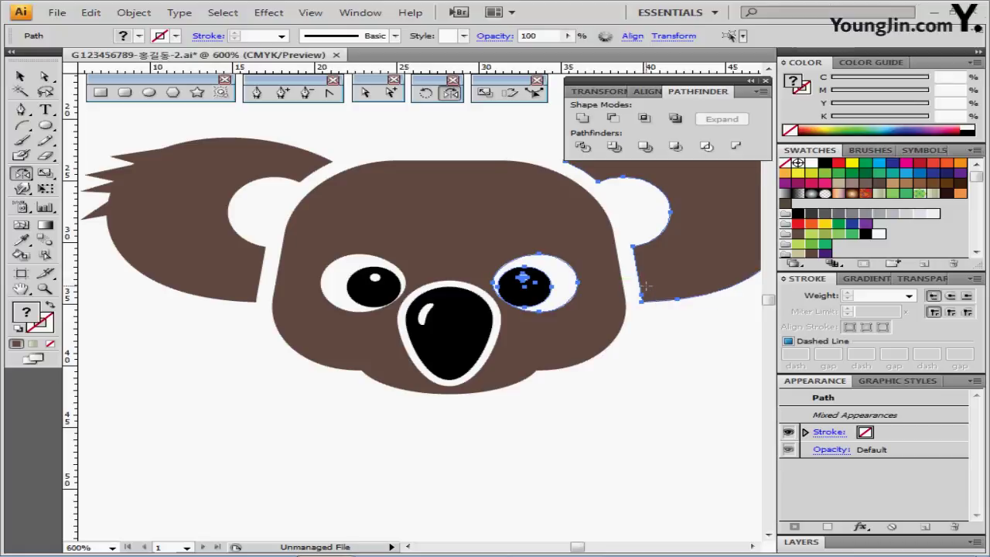
pyautogui.keyDown('ctrl'); pyautogui.keyDown('alt'); pyautogui.click(622, 314); pyautogui.keyUp('alt'); pyautogui.keyUp('ctrl')
pyautogui.keyDown('ctrl'); pyautogui.keyDown('alt'); pyautogui.click(378, 354); pyautogui.keyUp('alt'); pyautogui.keyUp('ctrl')
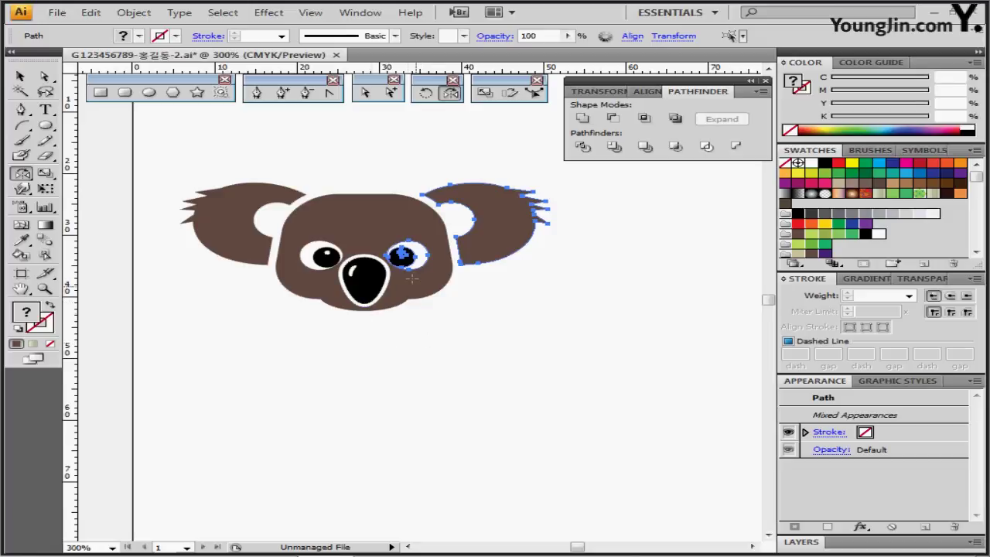
pyautogui.moveTo(385, 248); pyautogui.dragTo(376, 297)
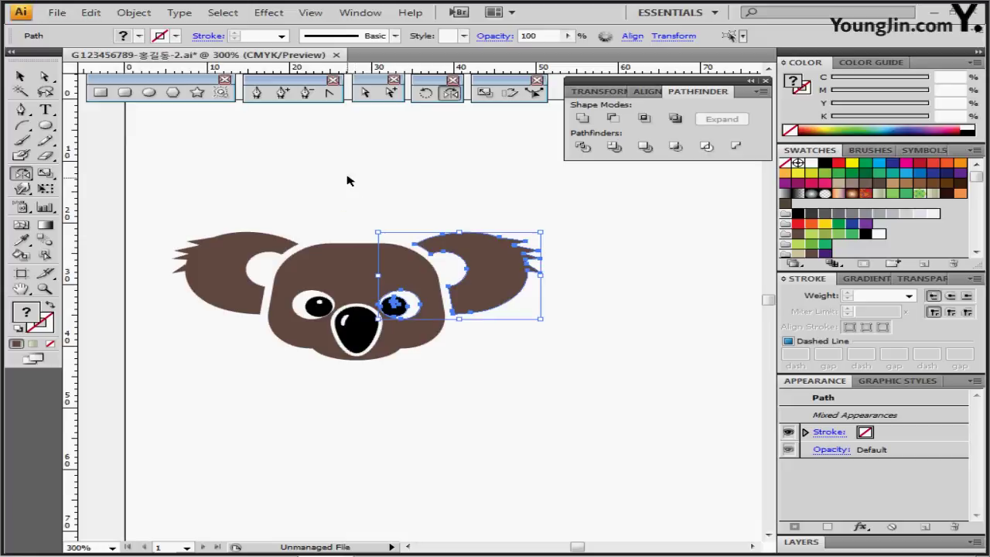
pyautogui.keyDown('ctrl'); pyautogui.click(350, 176); pyautogui.keyUp('ctrl')
# Draw a light green ellipse (C 30, Y 80) 5 mm wide and 25 mm high, and place it just above the koala's head
pyautogui.click(811, 235)
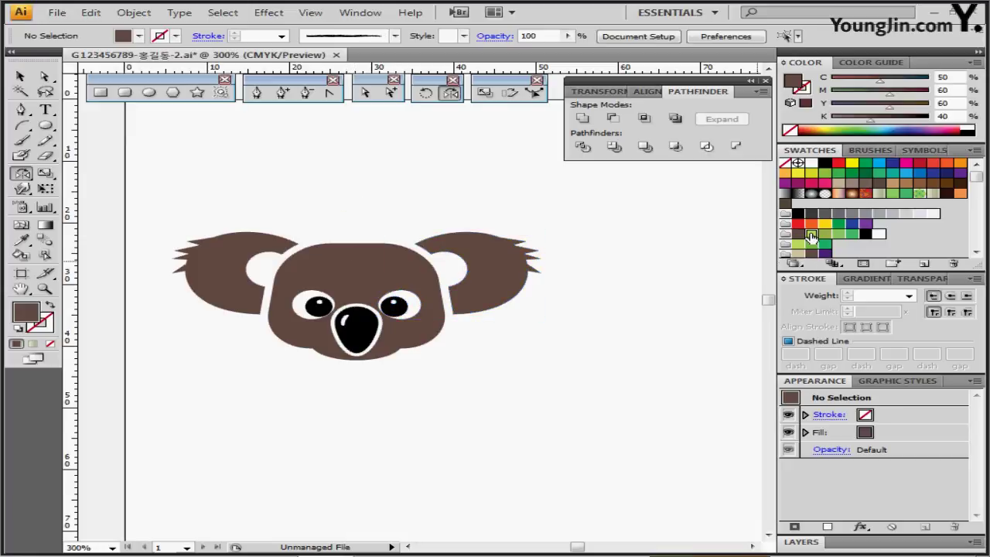
pyautogui.click(811, 235)
pyautogui.moveTo(415, 177); pyautogui.dragTo(399, 207)
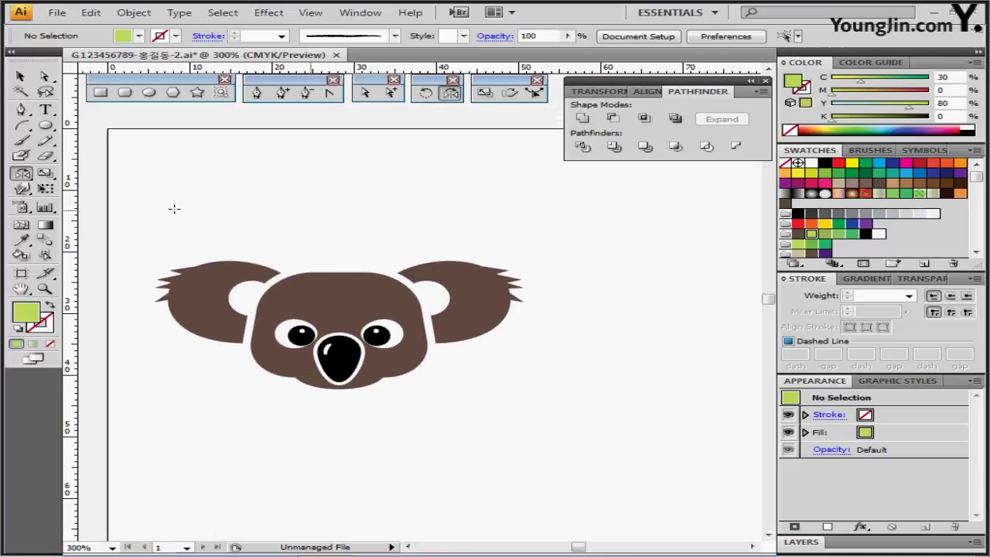
pyautogui.click(150, 92)
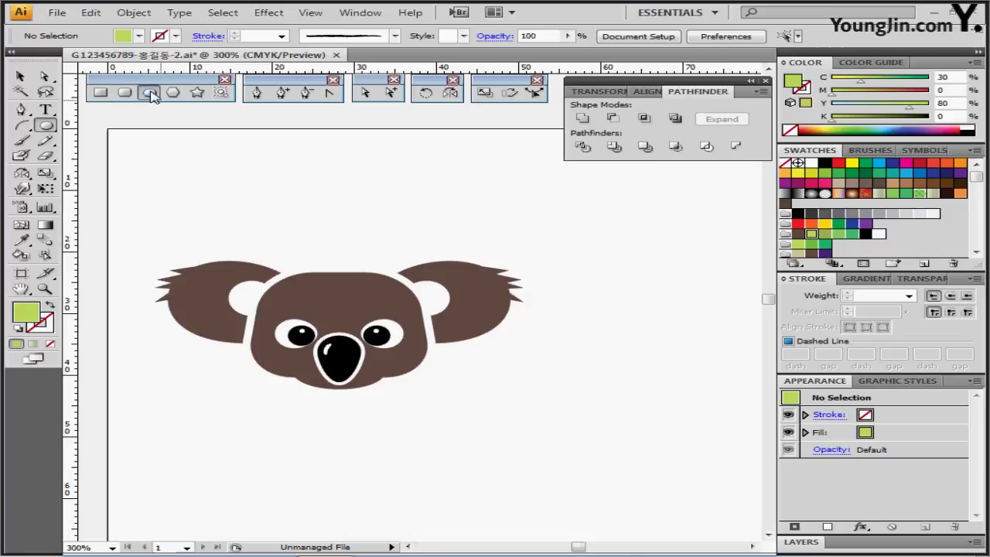
pyautogui.click(328, 179)
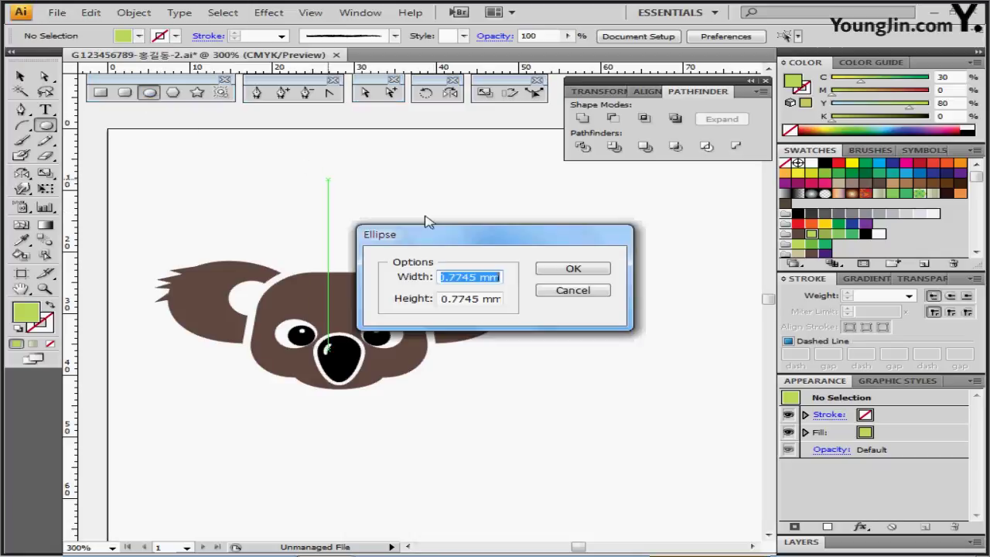
pyautogui.write('5')
pyautogui.press('Tab')
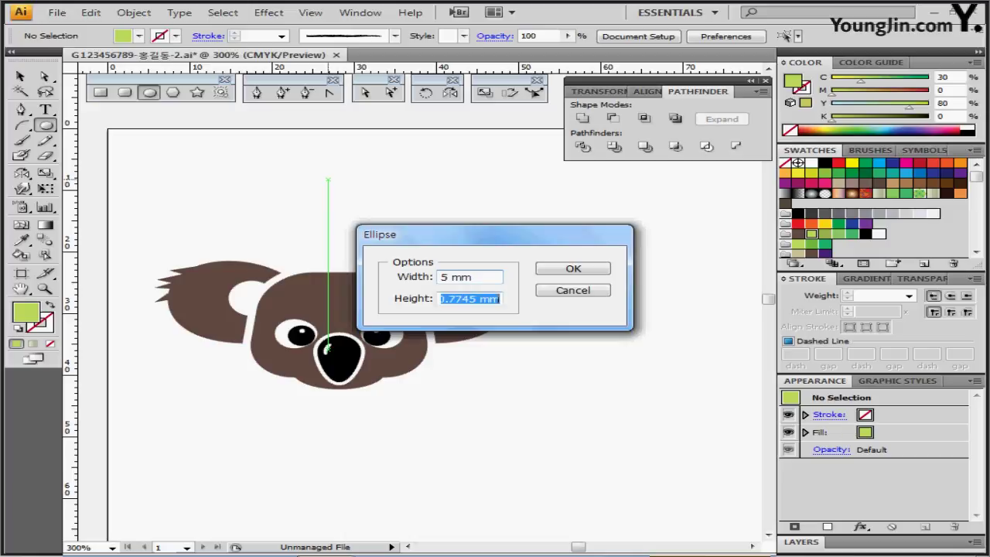
pyautogui.write('20')
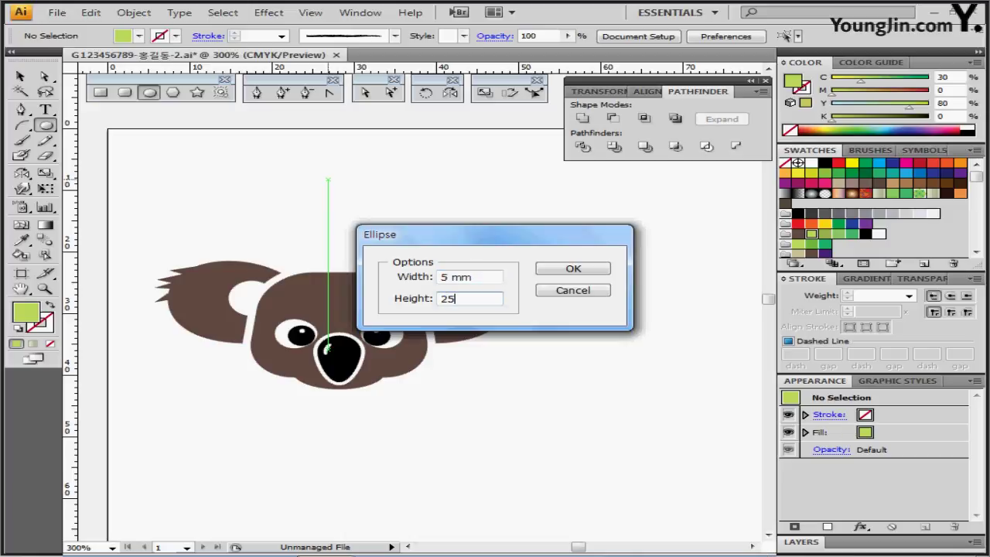
pyautogui.press('Return')
pyautogui.scroll(2, 337, 344)
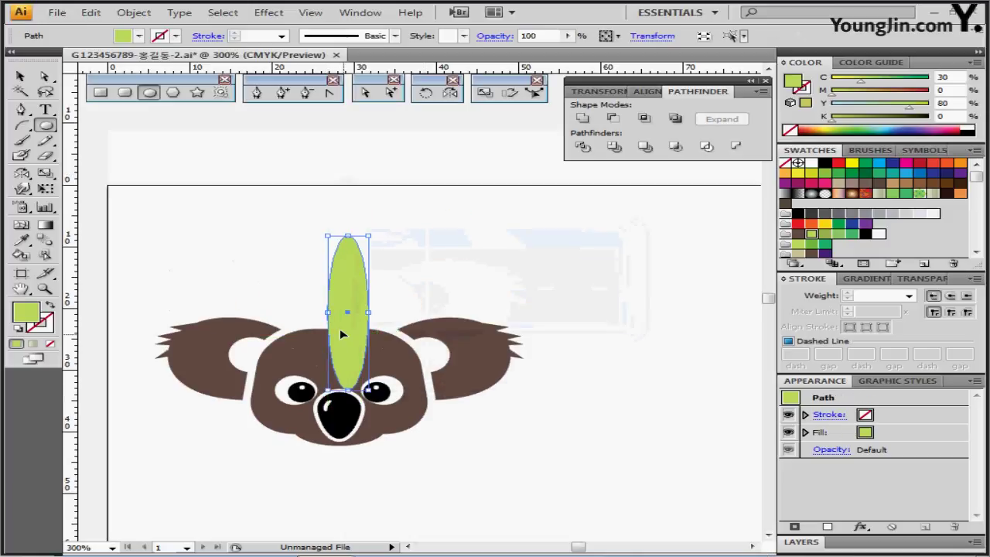
pyautogui.moveTo(339, 328); pyautogui.dragTo(325, 263)
# Shape the green ellipse into a leaf by converting its top anchor to a corner and raising its bottom anchor about 3 mm
pyautogui.click(330, 93)
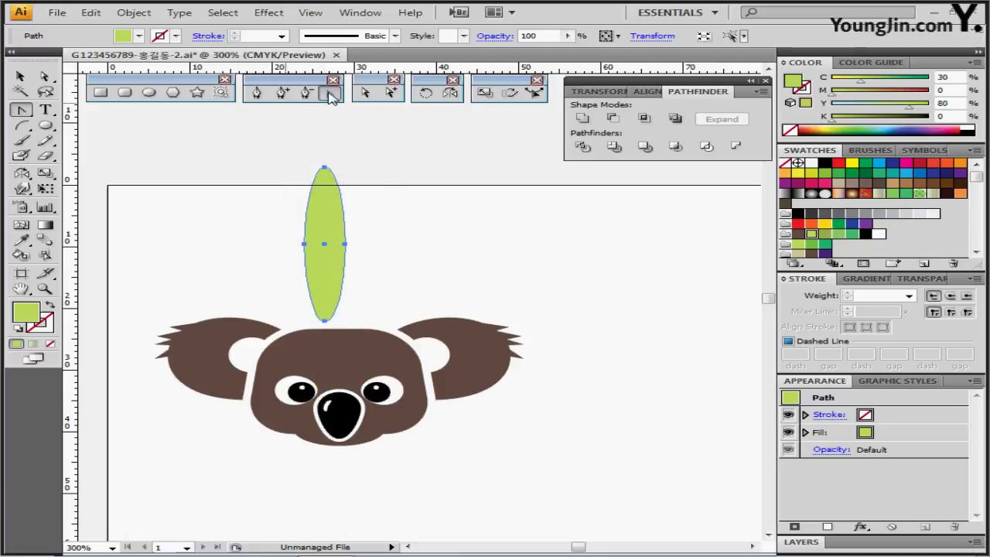
pyautogui.click(325, 167)
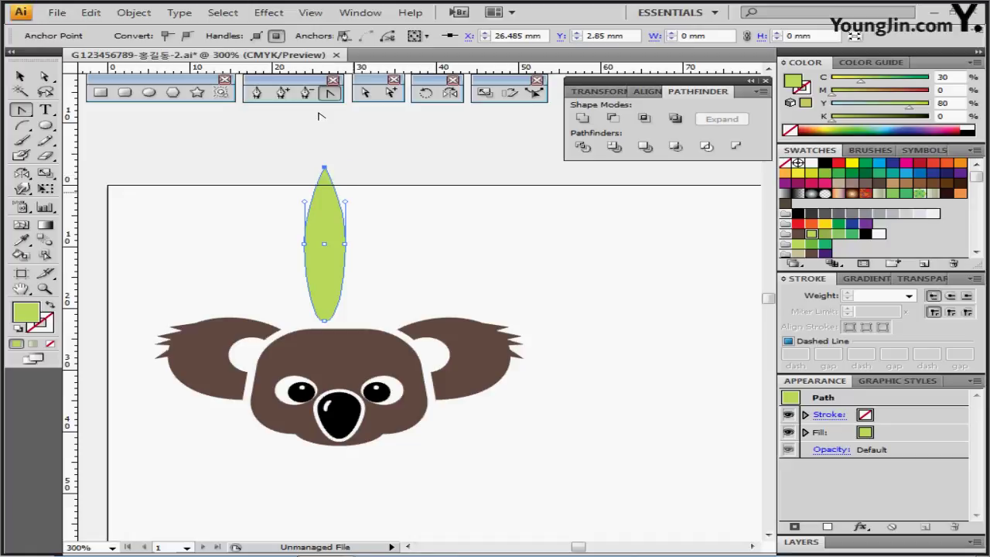
pyautogui.click(367, 93)
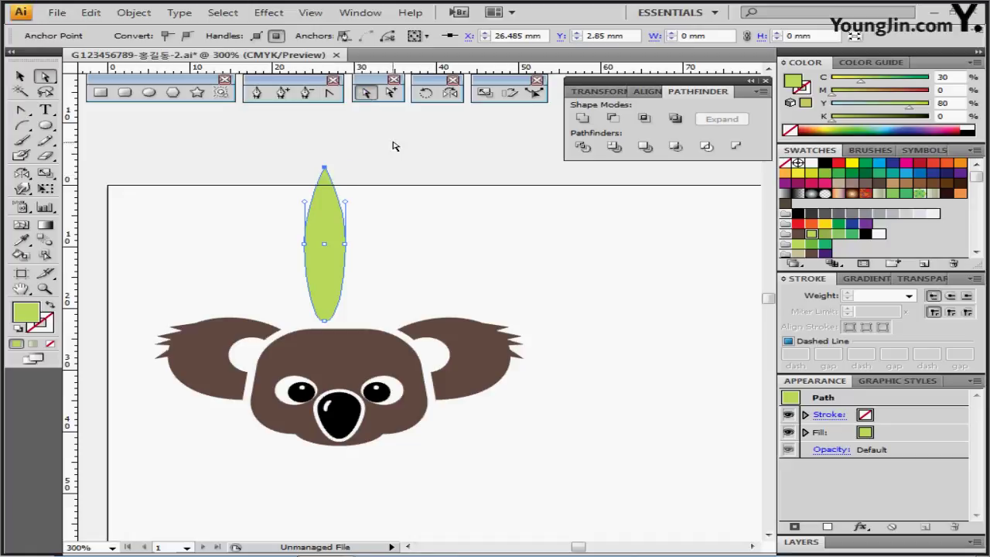
pyautogui.click(325, 321)
pyautogui.moveTo(325, 321); pyautogui.dragTo(325, 301)
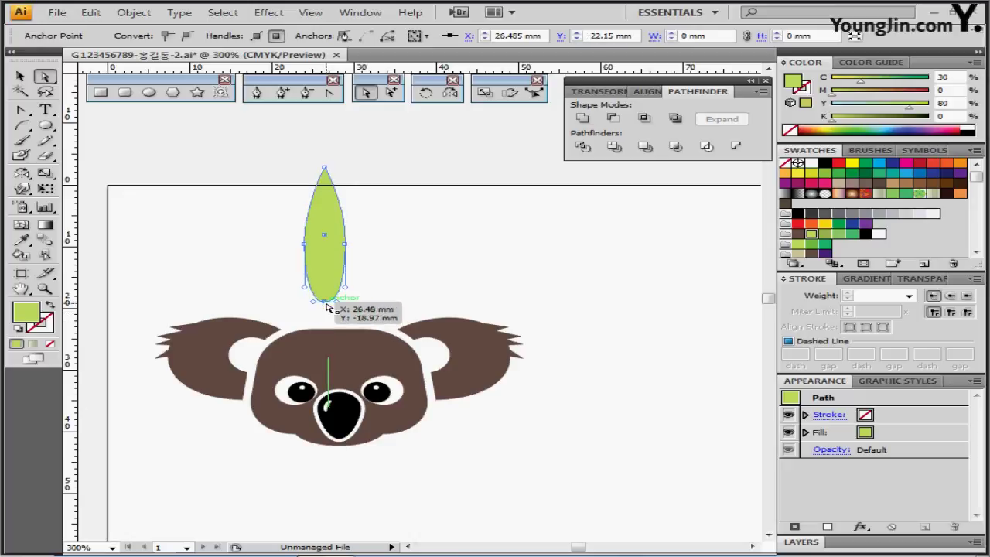
pyautogui.click(425, 248)
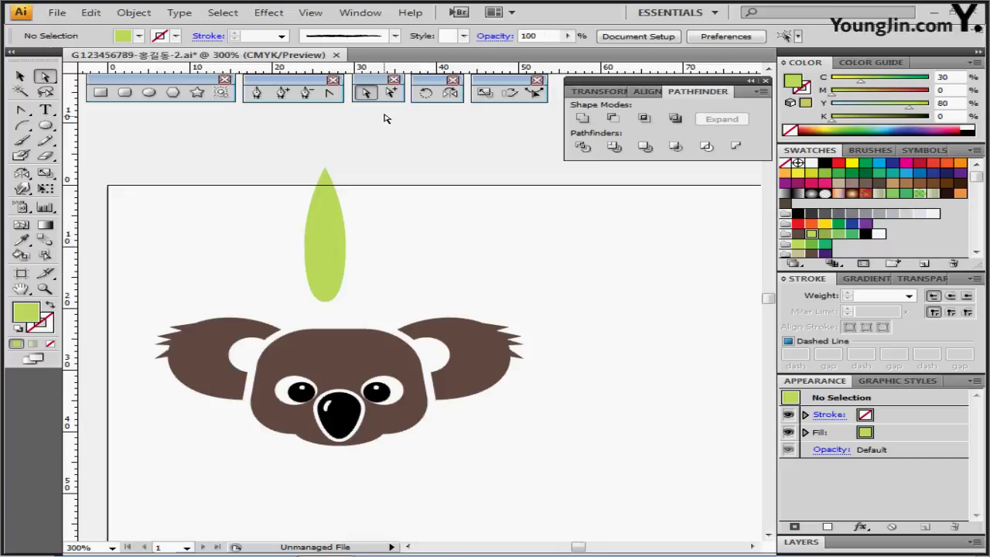
# Draw a stem with the Arc tool beside the leaf, curving down toward the koala's ear, and give it a 2 pt stroke
pyautogui.click(23, 126)
pyautogui.click(27, 130)
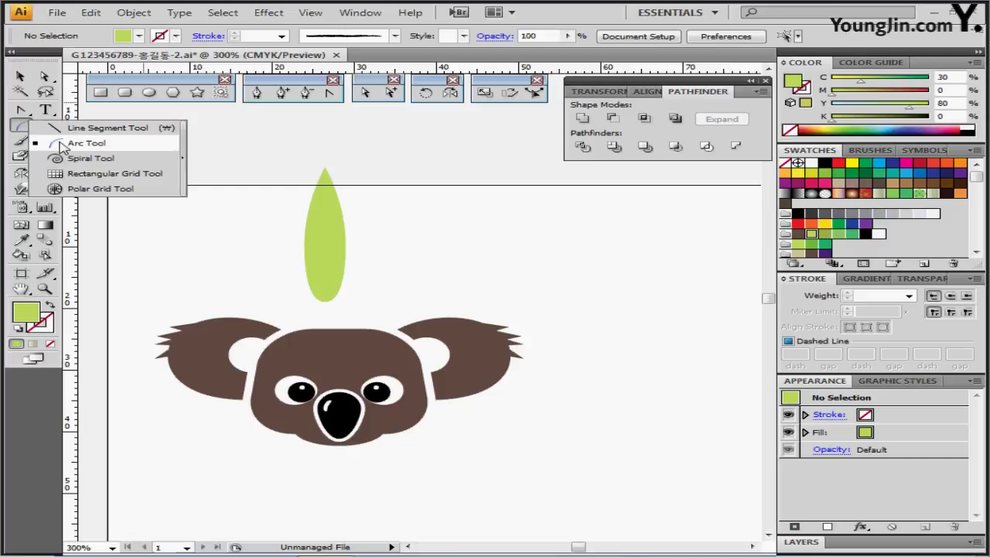
pyautogui.click(62, 146)
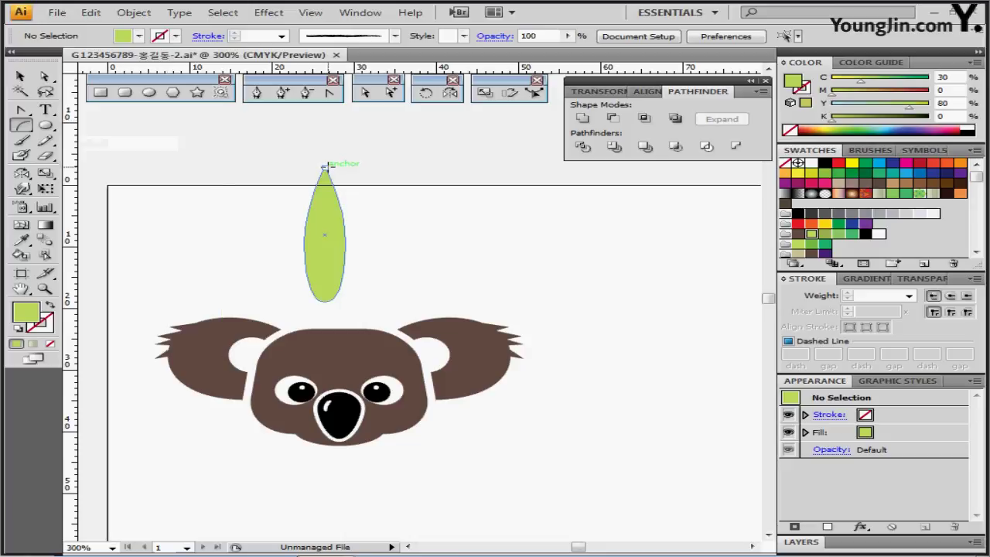
pyautogui.moveTo(366, 164)
pyautogui.mouseDown()
pyautogui.moveTo(371, 240)
pyautogui.moveTo(418, 311)
pyautogui.mouseUp()
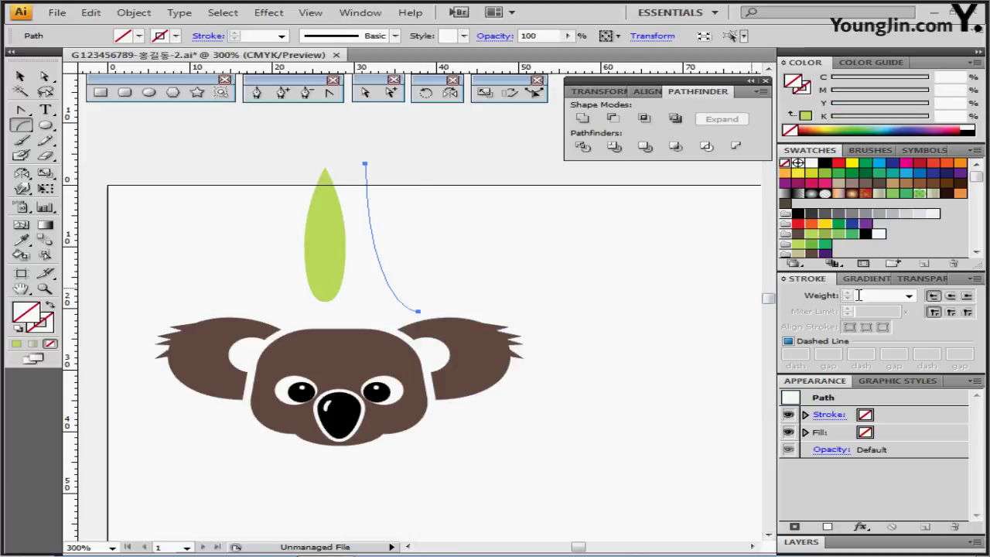
pyautogui.click(911, 297)
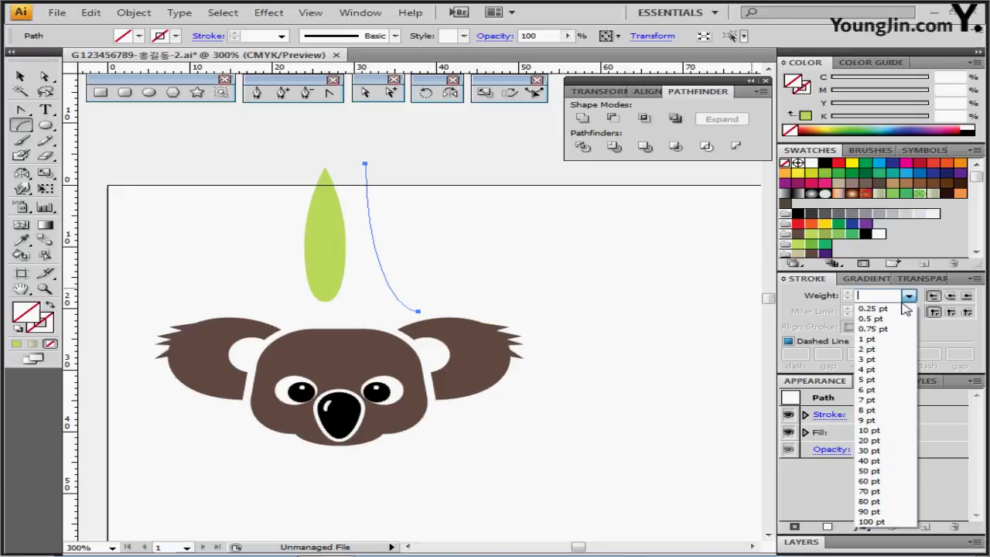
pyautogui.click(893, 353)
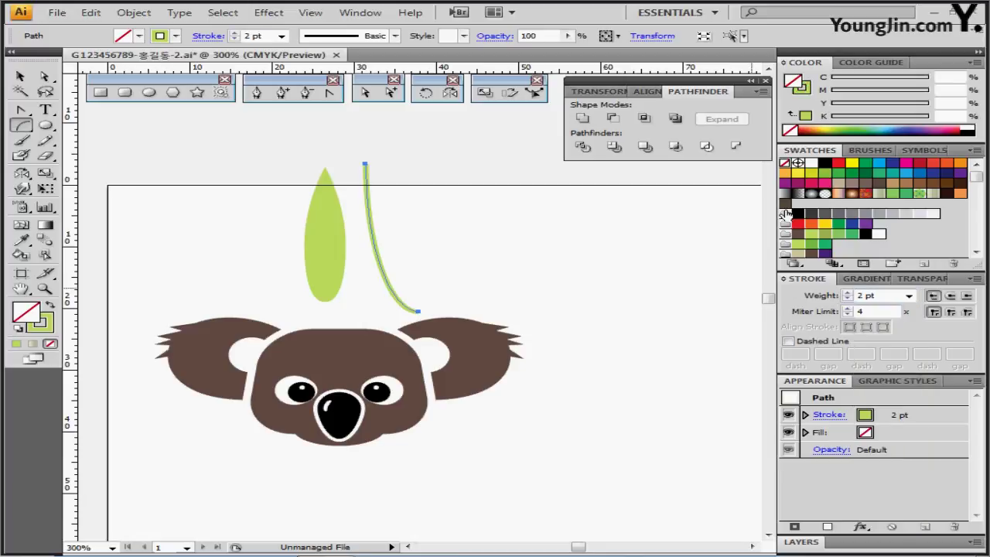
# Set the arc's stroke color to the darker green swatch with C 30, M 0, Y 80, K 20
pyautogui.click(819, 243)
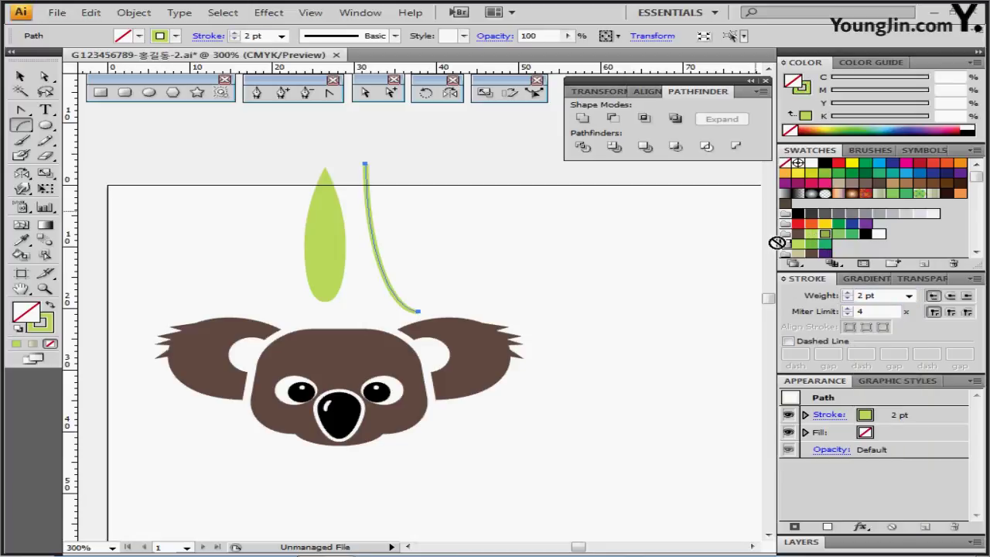
pyautogui.click(802, 86)
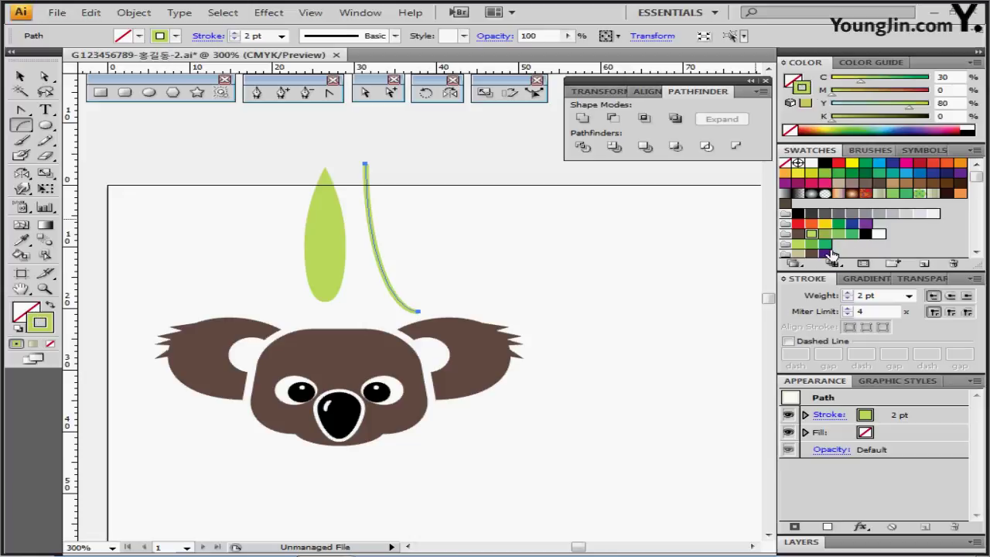
pyautogui.click(823, 236)
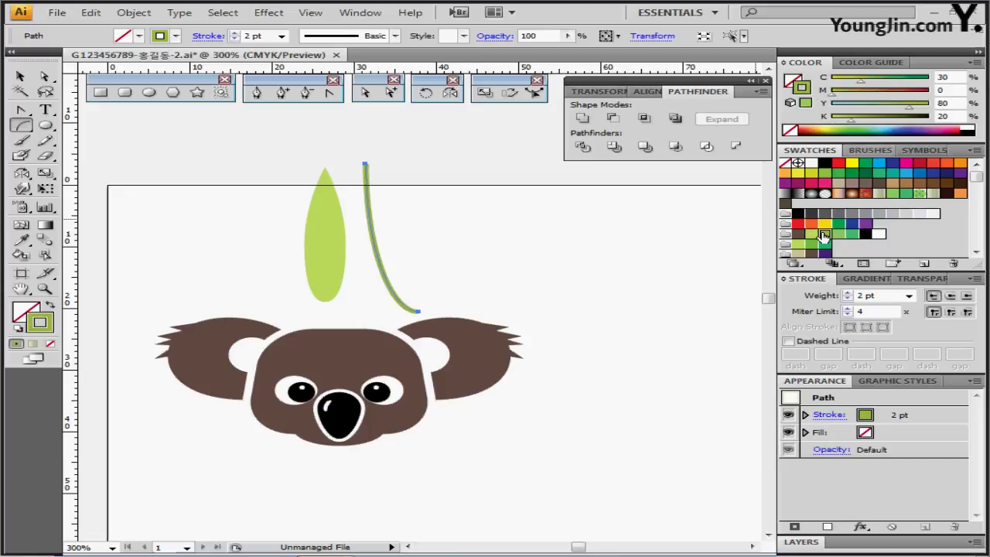
pyautogui.click(957, 102)
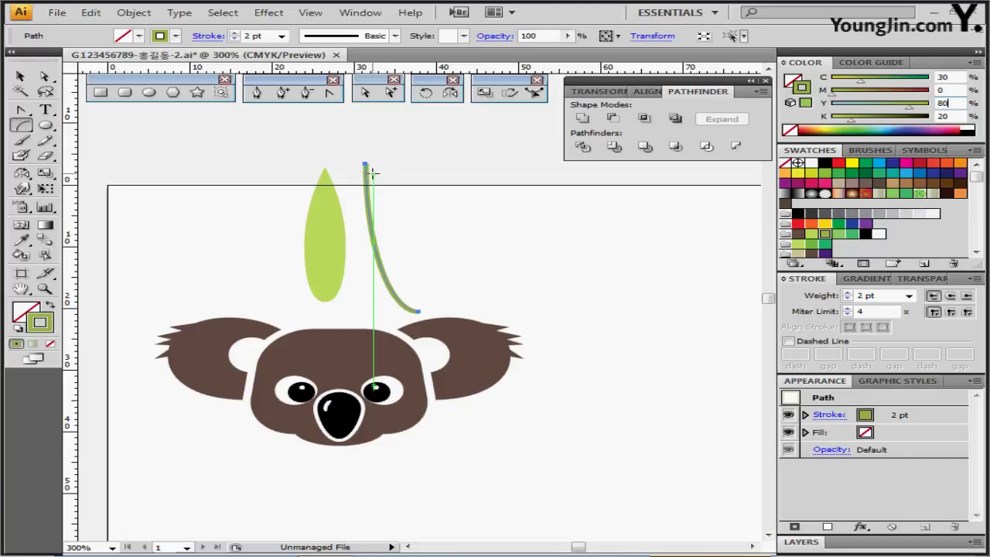
# Convert the green arc's stroke into a filled shape with Outline Stroke
pyautogui.click(134, 12)
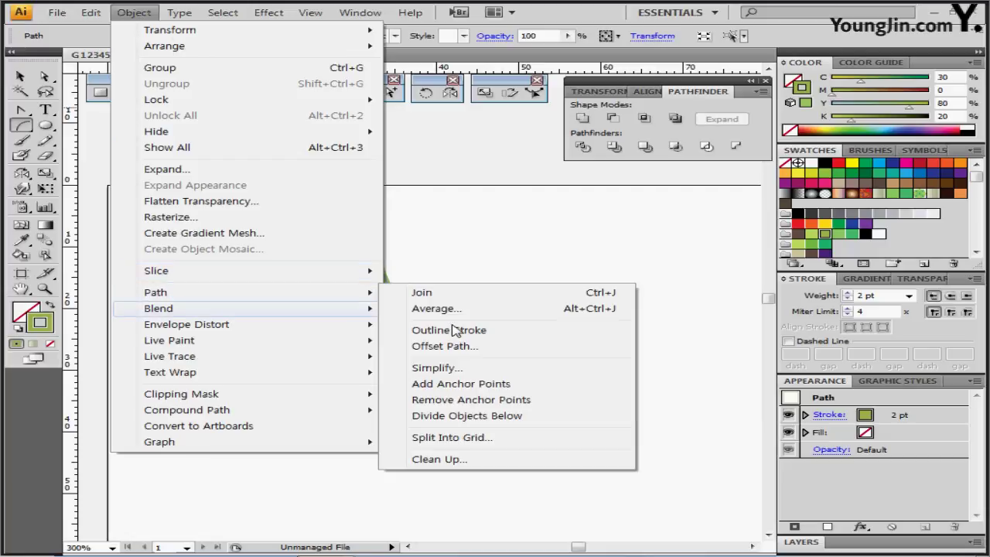
pyautogui.moveTo(369, 308)
pyautogui.moveTo(207, 299)
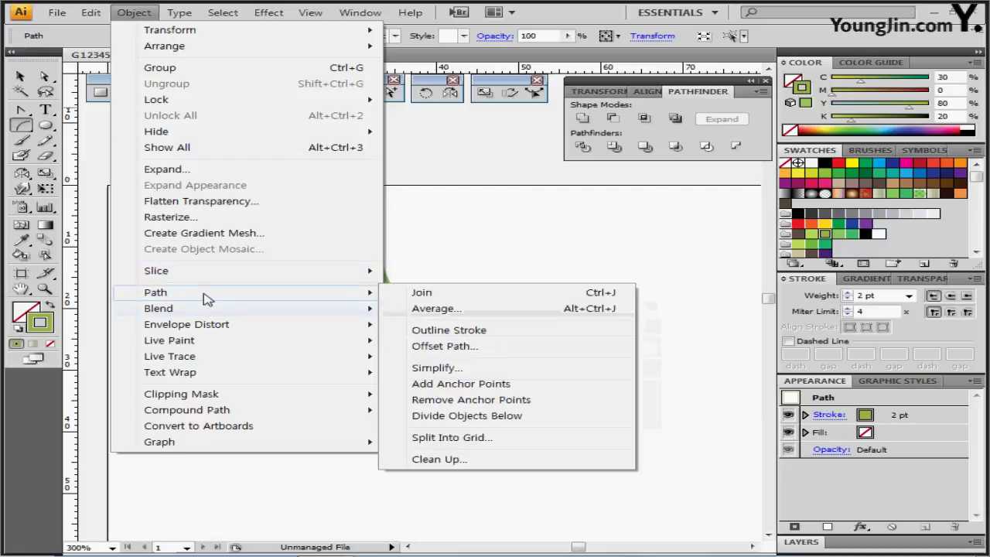
pyautogui.click(425, 331)
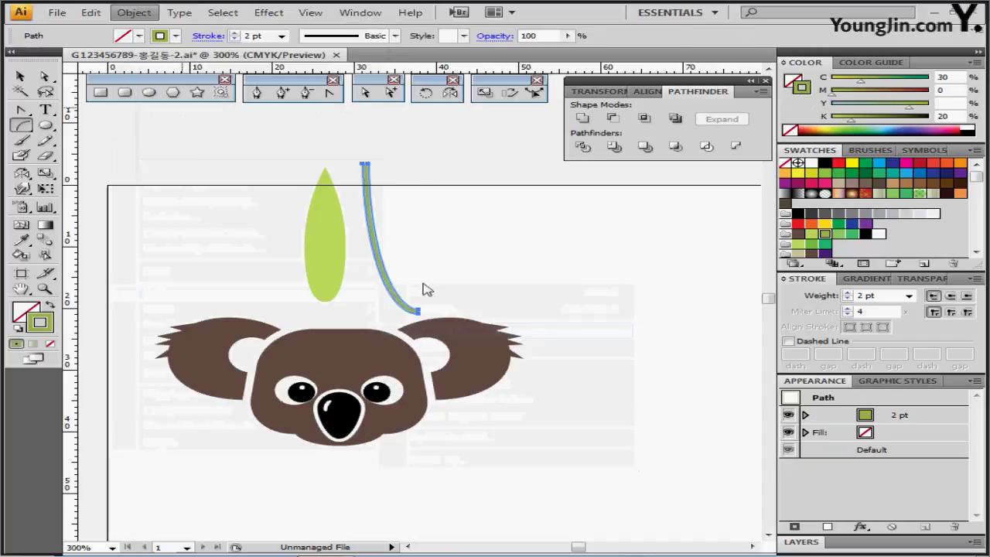
# Average the stem's two top anchor points on both axes so the stem tapers to a point
pyautogui.click(368, 92)
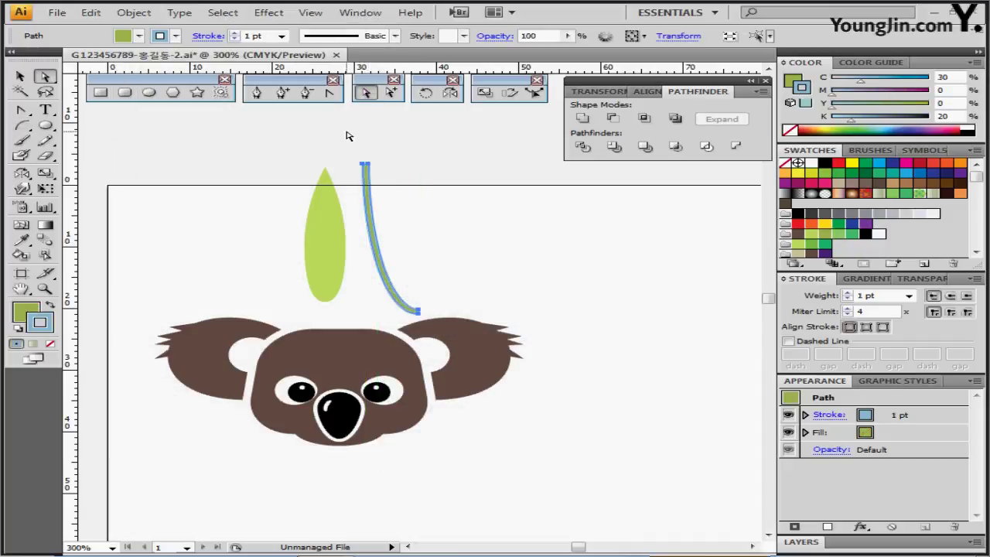
pyautogui.moveTo(346, 132); pyautogui.dragTo(388, 172)
pyautogui.rightClick(387, 172)
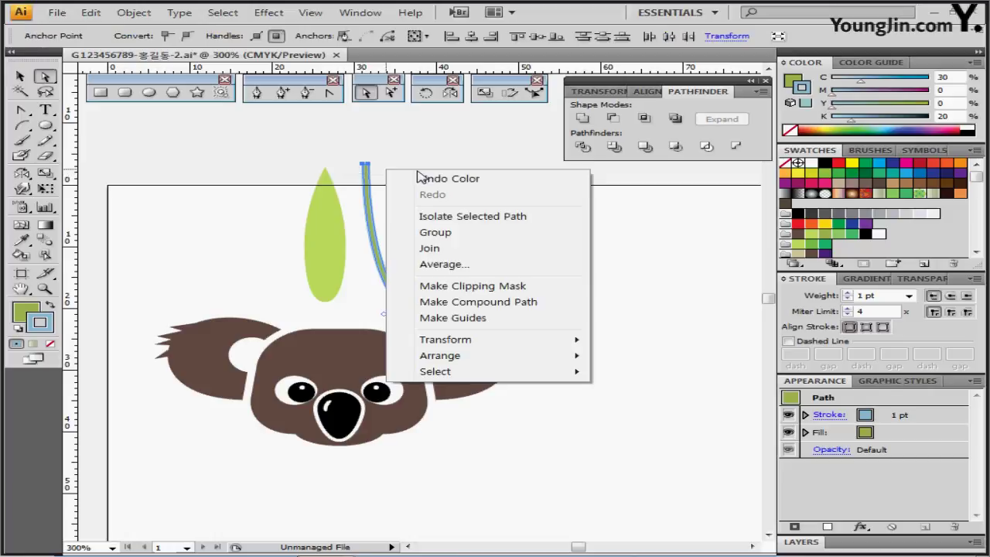
pyautogui.click(449, 265)
pyautogui.moveTo(478, 227); pyautogui.dragTo(546, 181)
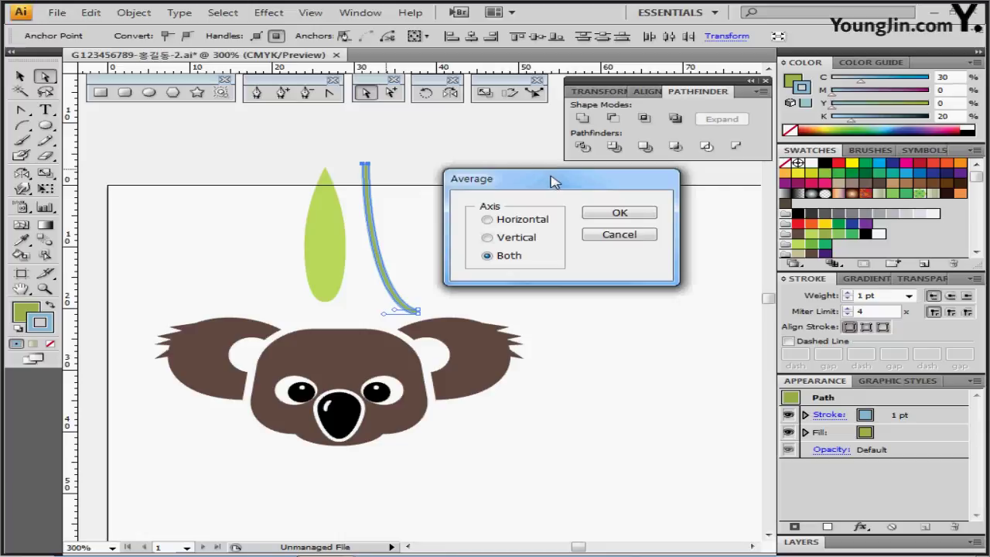
pyautogui.click(614, 217)
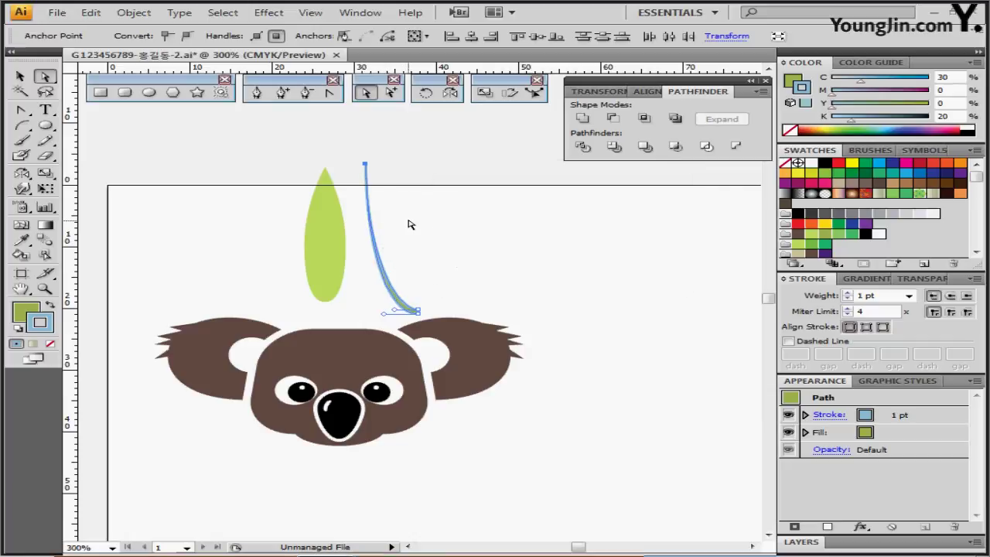
pyautogui.click(435, 231)
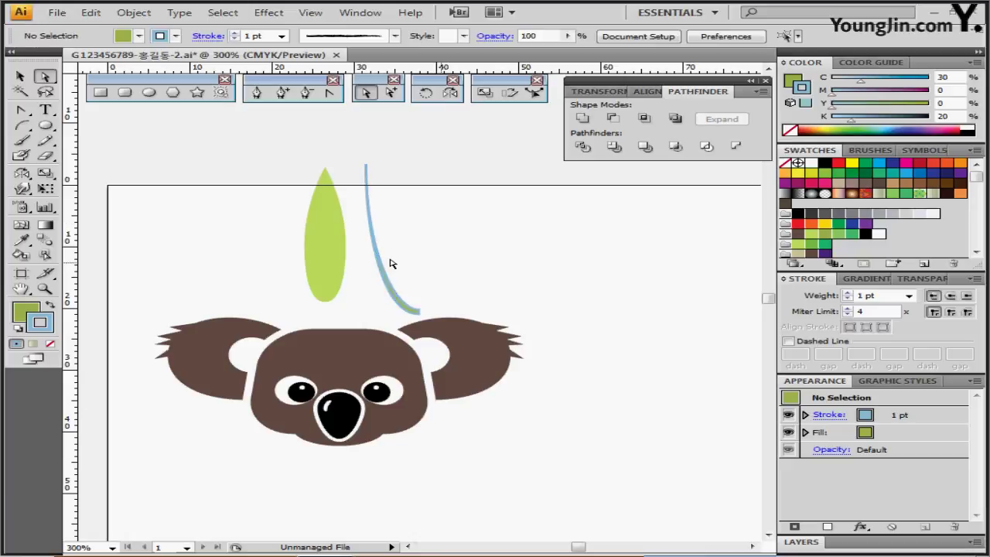
# Move the green leaf about 5 mm right and 1.2 mm vertically so its tip meets the stem's pointed end
pyautogui.click(338, 233)
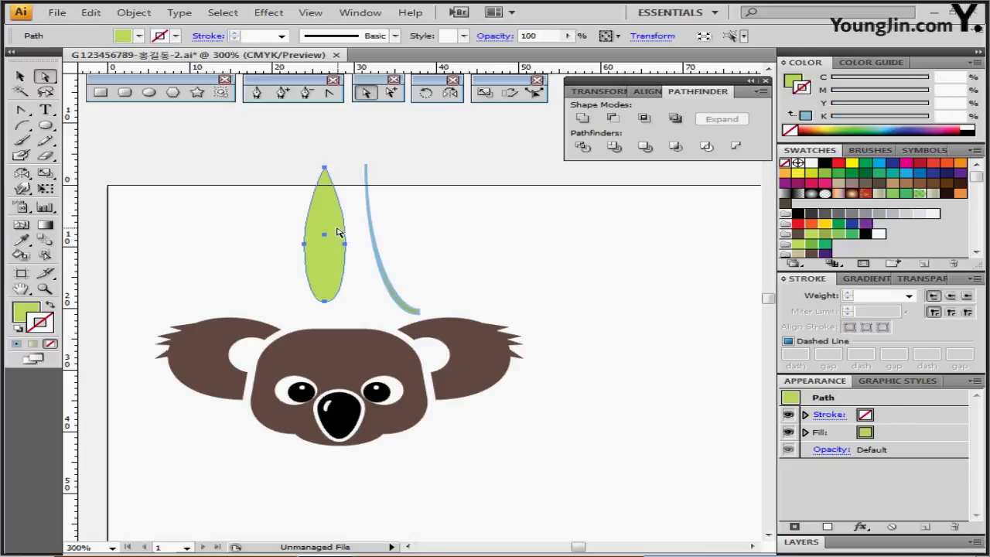
pyautogui.moveTo(329, 228); pyautogui.dragTo(356, 227)
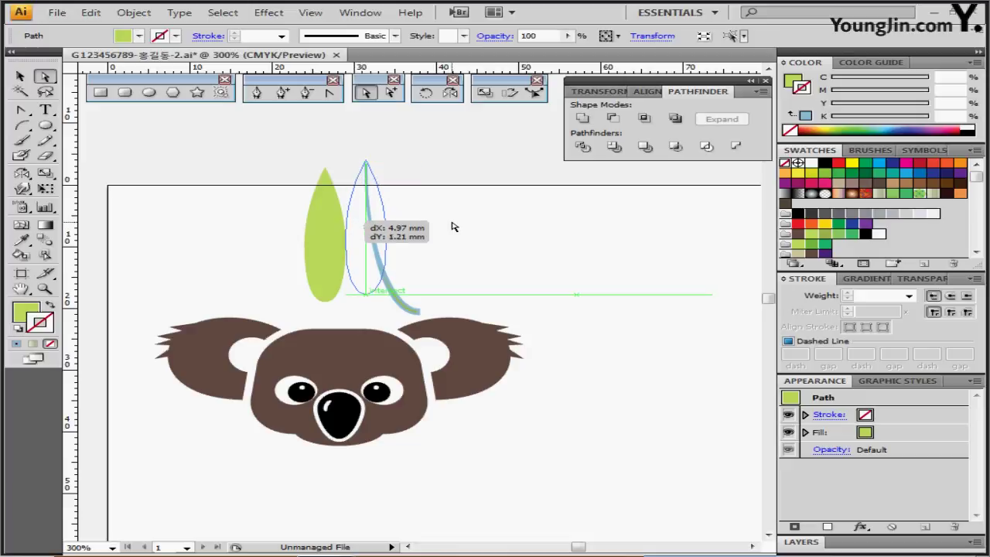
pyautogui.click(435, 226)
# Remove the blue stroke from the curved stem, keeping only its darker green fill
pyautogui.click(414, 309)
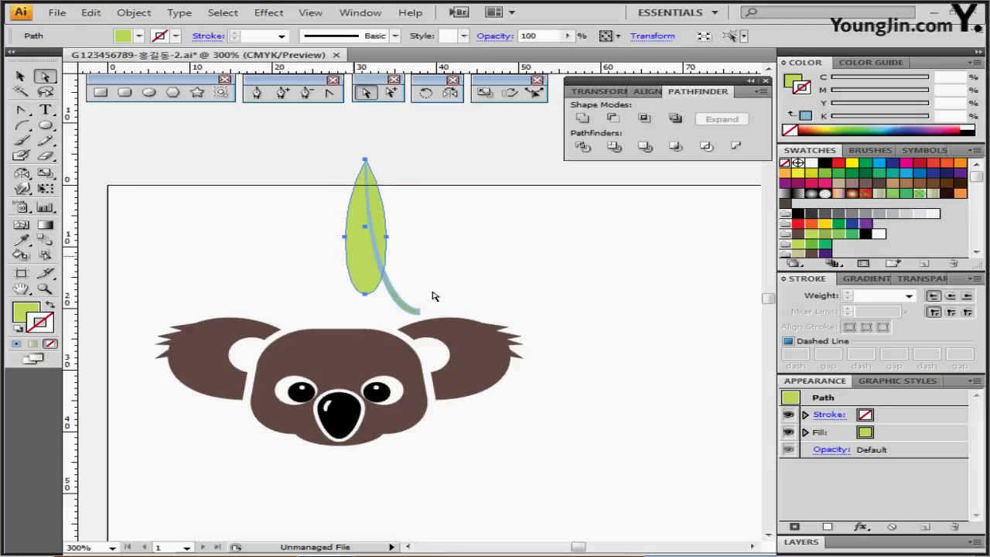
pyautogui.click(37, 322)
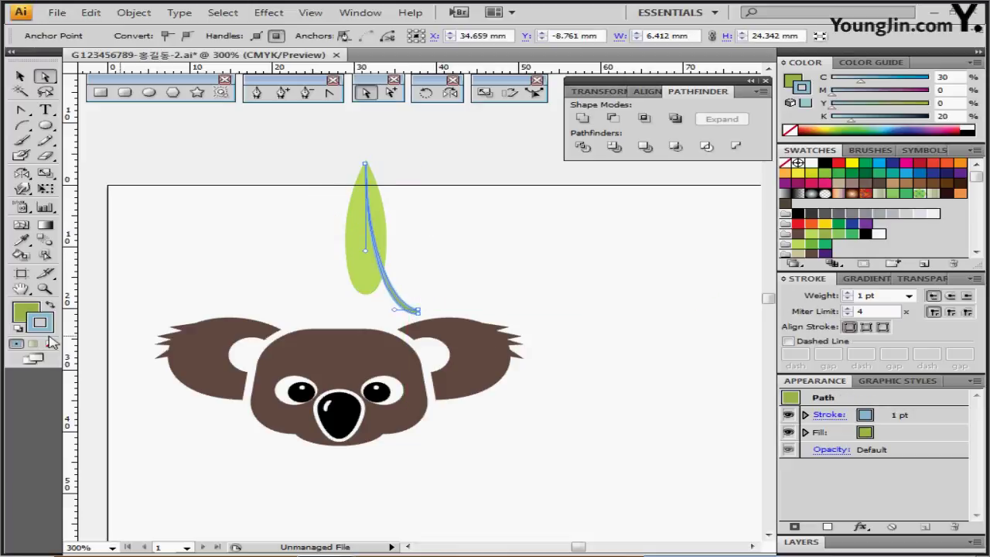
pyautogui.press('/')
pyautogui.press('x')
pyautogui.click(181, 244)
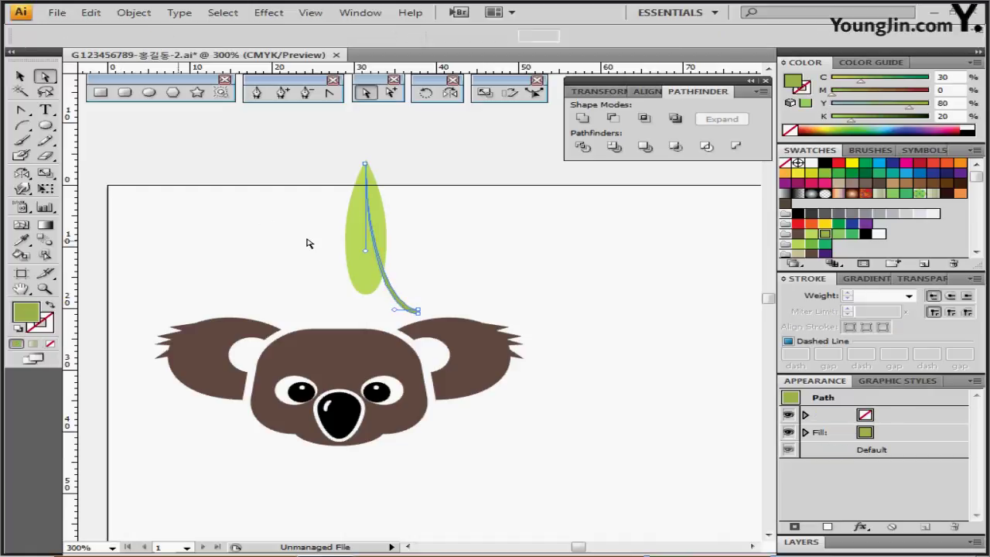
# Rotate the leaf counterclockwise about its top anchor until its lower end lines up with the curved stem
pyautogui.click(343, 252)
pyautogui.click(358, 248)
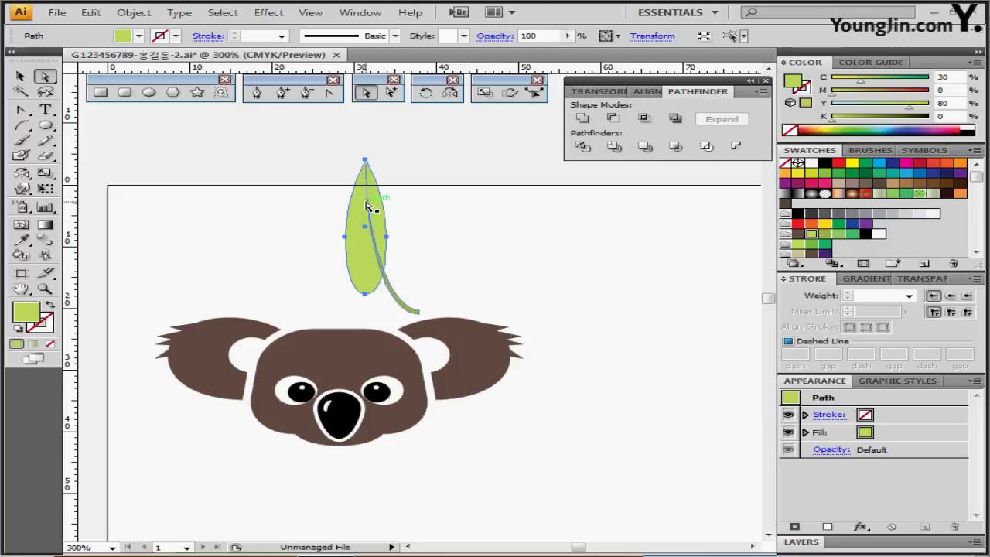
pyautogui.click(426, 94)
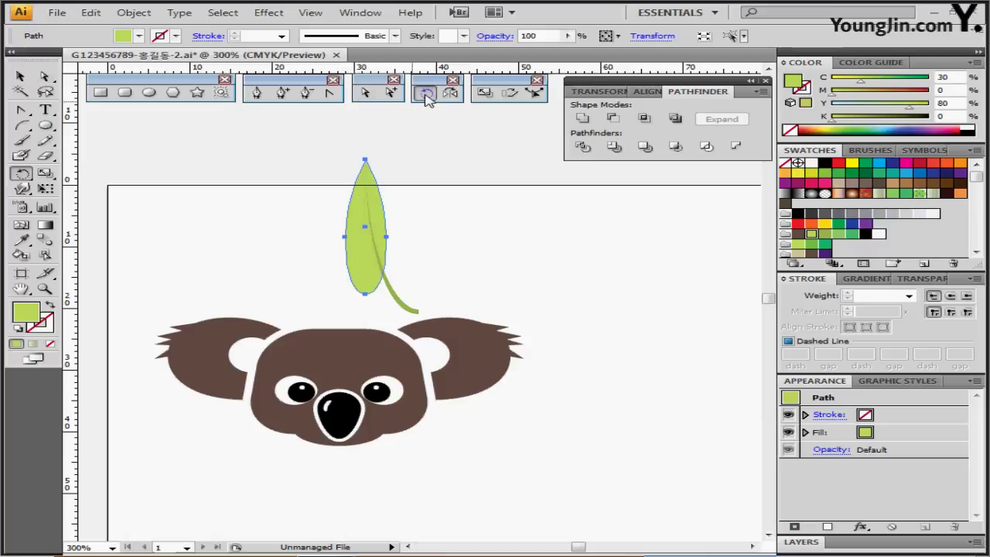
pyautogui.click(365, 160)
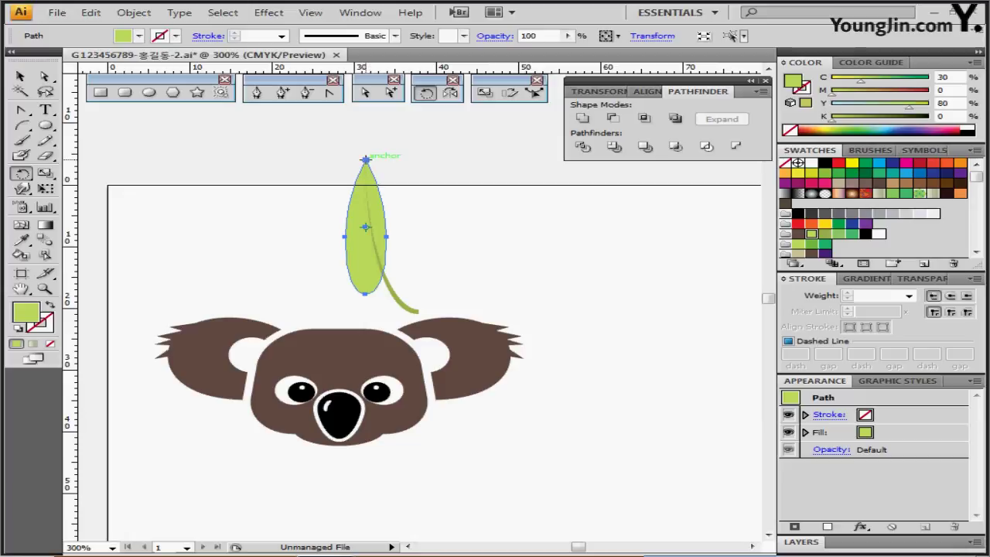
pyautogui.moveTo(451, 303); pyautogui.dragTo(476, 291)
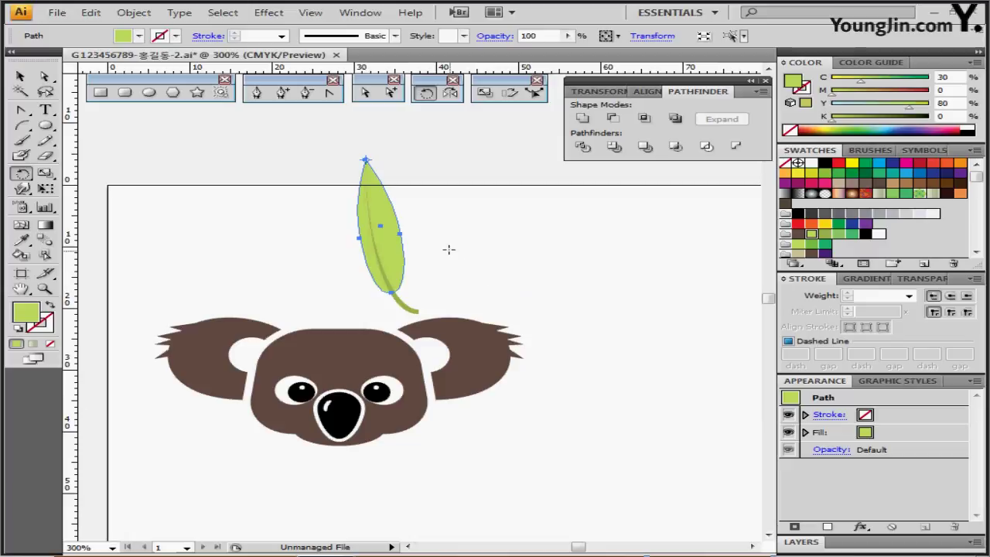
# Select the leaf together with its stem and group them
pyautogui.press('v')
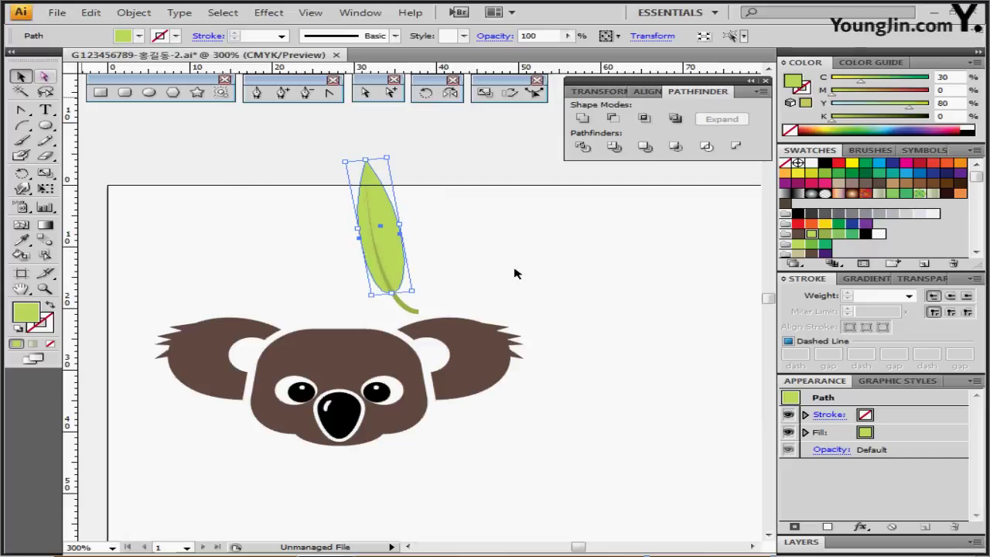
pyautogui.moveTo(454, 216); pyautogui.dragTo(358, 287)
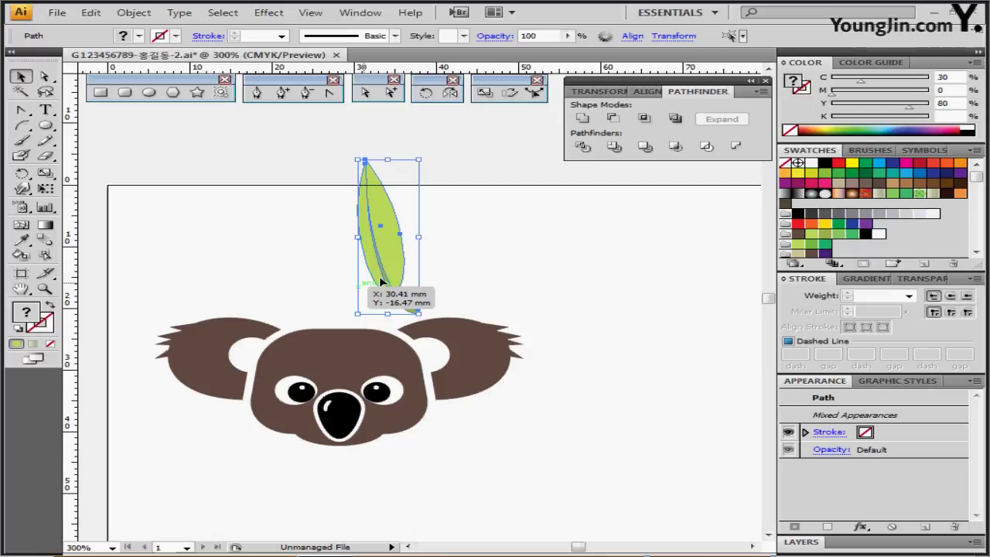
pyautogui.hotkey('ctrl', 'shift', 'b')
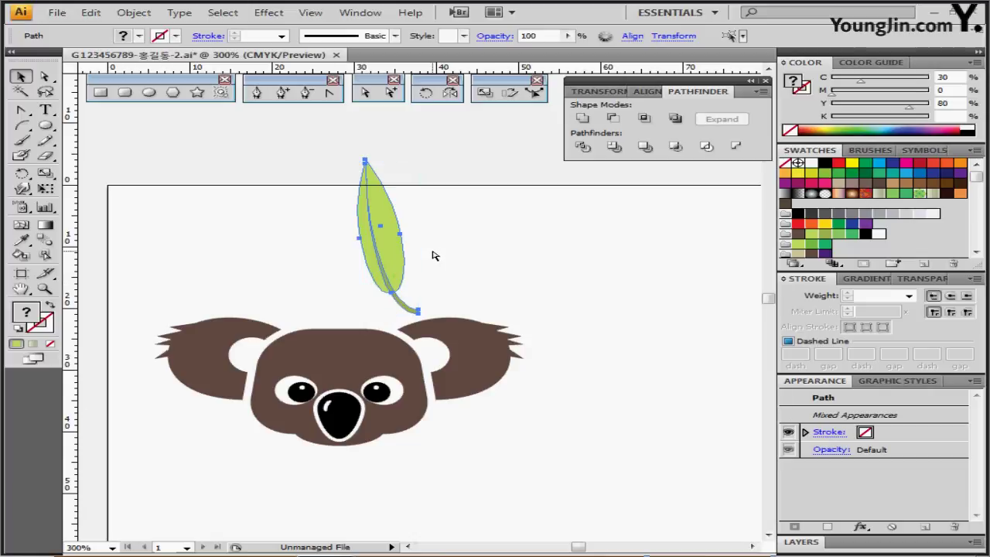
pyautogui.hotkey('ctrl', 'g')
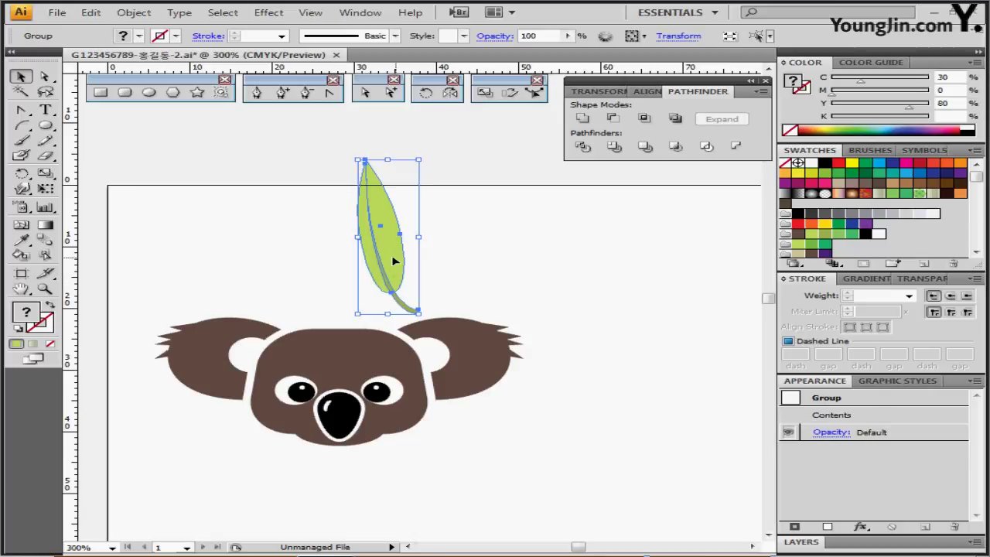
# Move the leaf group onto the top of the koala's head and send it to the back
pyautogui.moveTo(397, 265); pyautogui.dragTo(325, 276)
pyautogui.rightClick(331, 271)
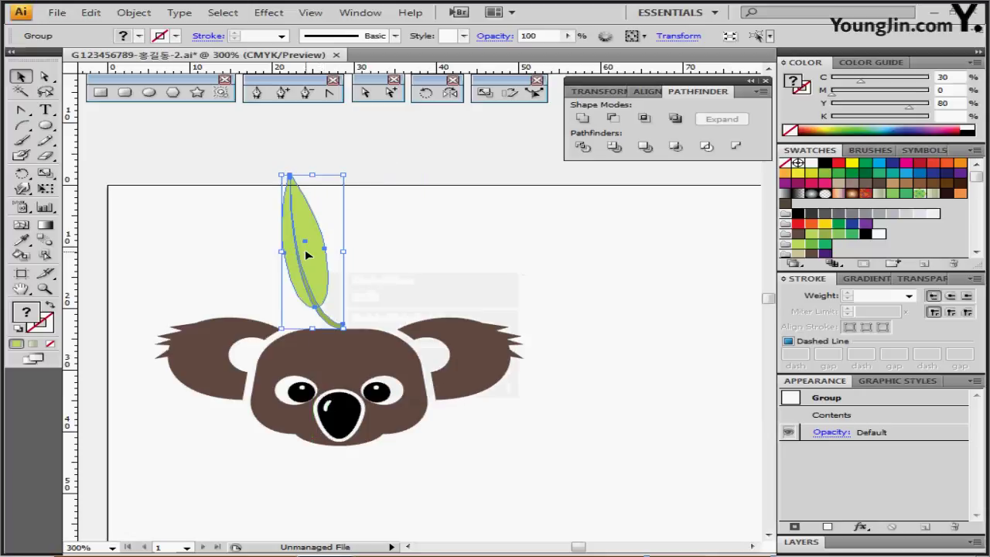
pyautogui.moveTo(305, 249); pyautogui.dragTo(300, 259)
pyautogui.rightClick(301, 261)
pyautogui.moveTo(403, 365)
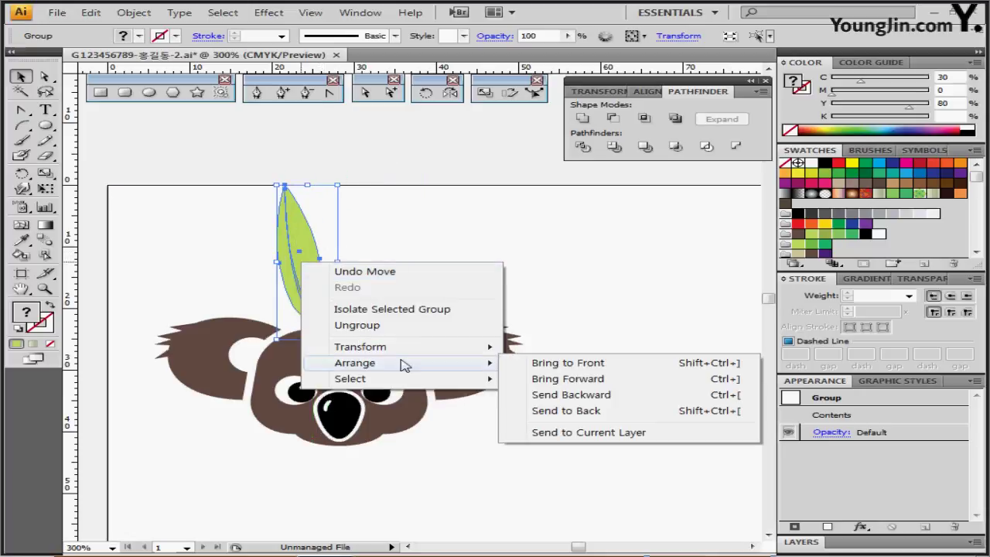
pyautogui.click(550, 410)
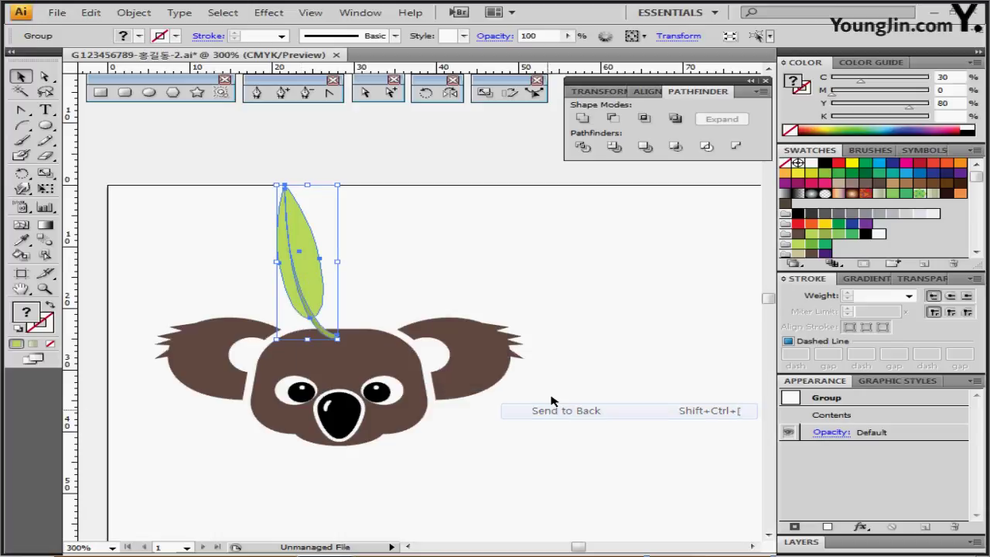
pyautogui.click(441, 235)
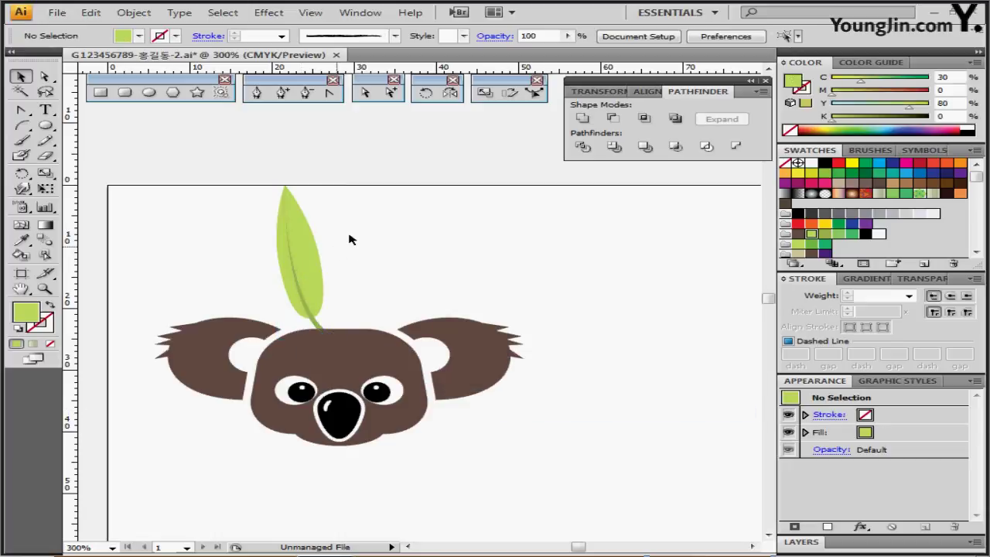
# Tilt the leaf group to the left and reposition it so its stem base tucks behind the koala's head
pyautogui.moveTo(308, 259); pyautogui.dragTo(306, 264)
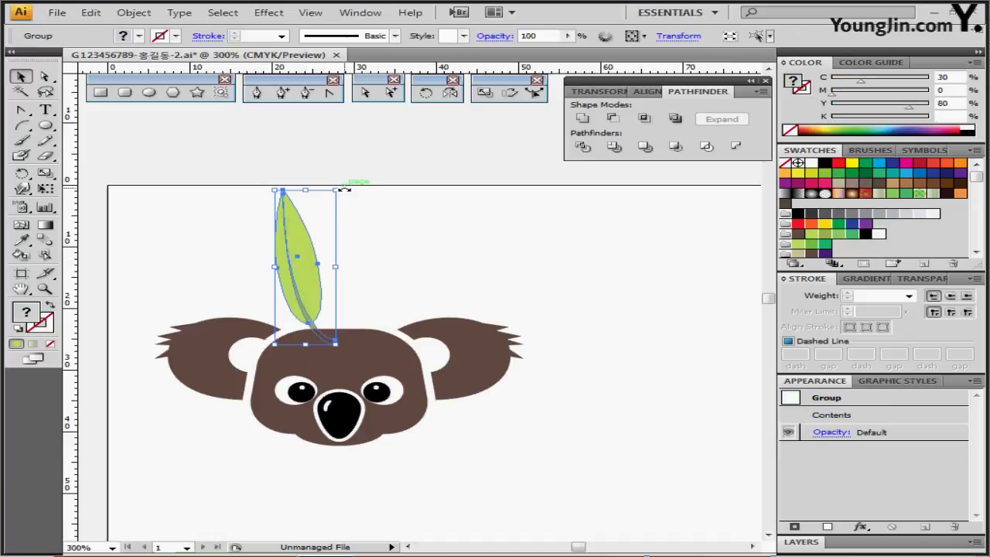
pyautogui.moveTo(344, 189); pyautogui.dragTo(294, 192)
pyautogui.moveTo(319, 299); pyautogui.dragTo(307, 285)
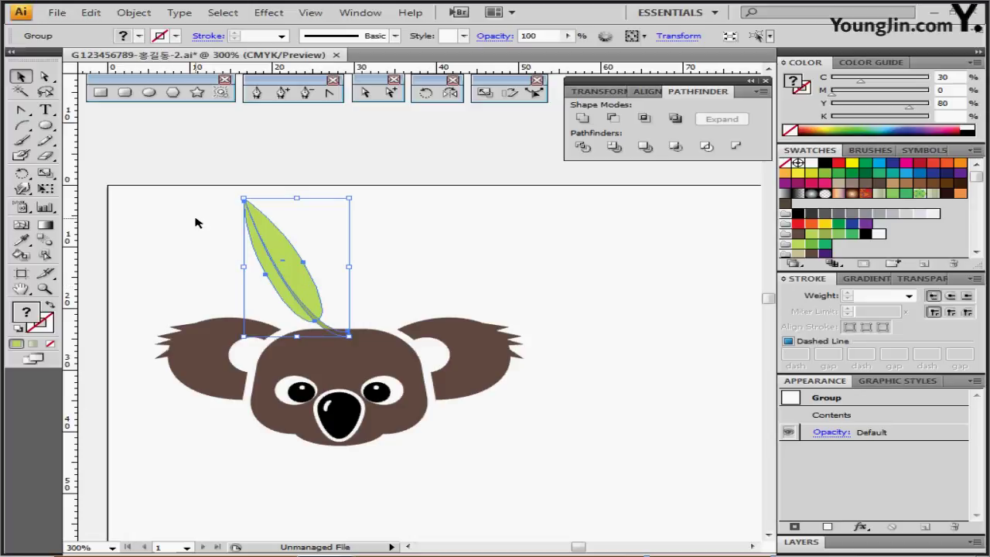
# Rotate a copy of the leaf group clockwise about its stem base and repeat the transform to fan out three leaves
pyautogui.click(425, 94)
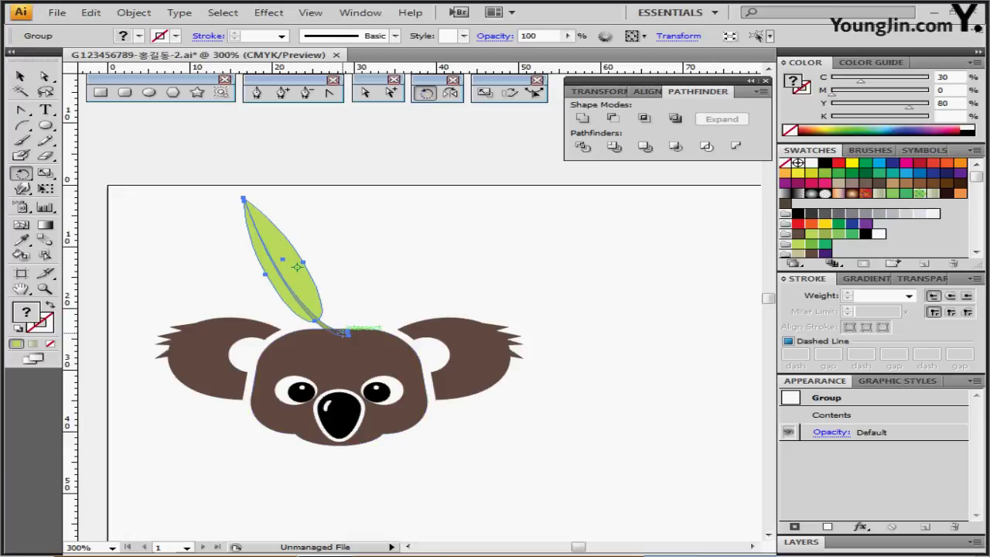
pyautogui.click(343, 331)
pyautogui.moveTo(255, 222); pyautogui.dragTo(325, 200)
pyautogui.hotkey('ctrl', 'd')
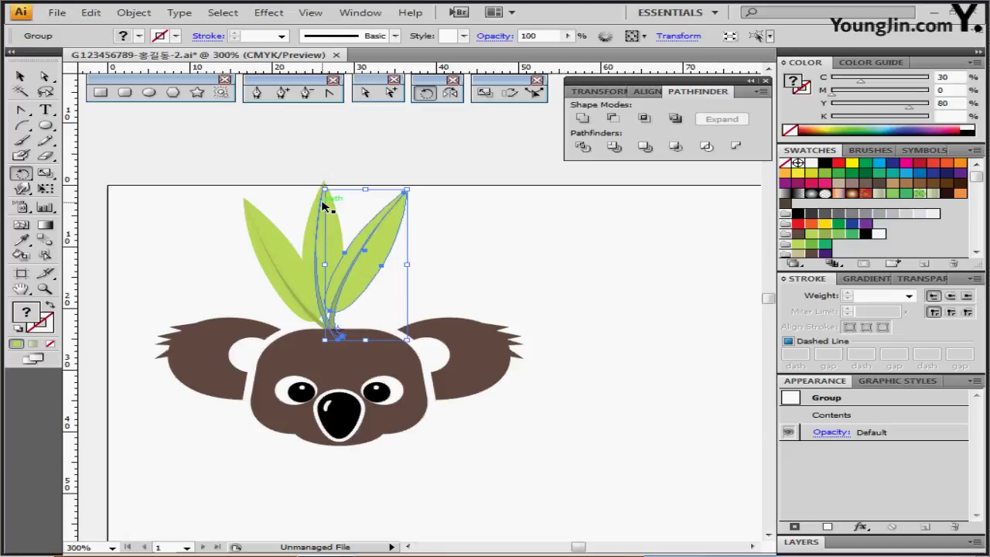
pyautogui.click(478, 232)
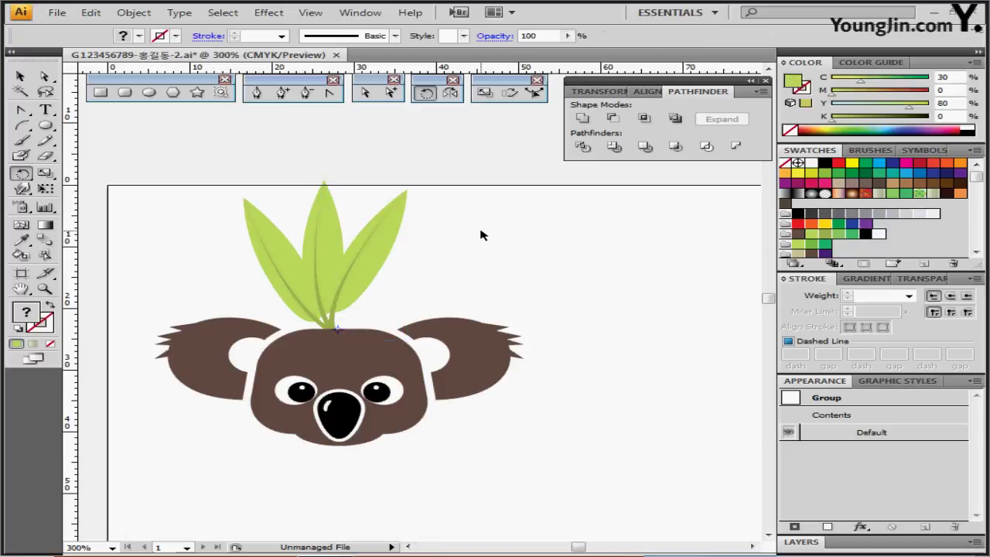
# Scale the middle leaf group uniformly to 80% about its stem base
pyautogui.click(325, 224)
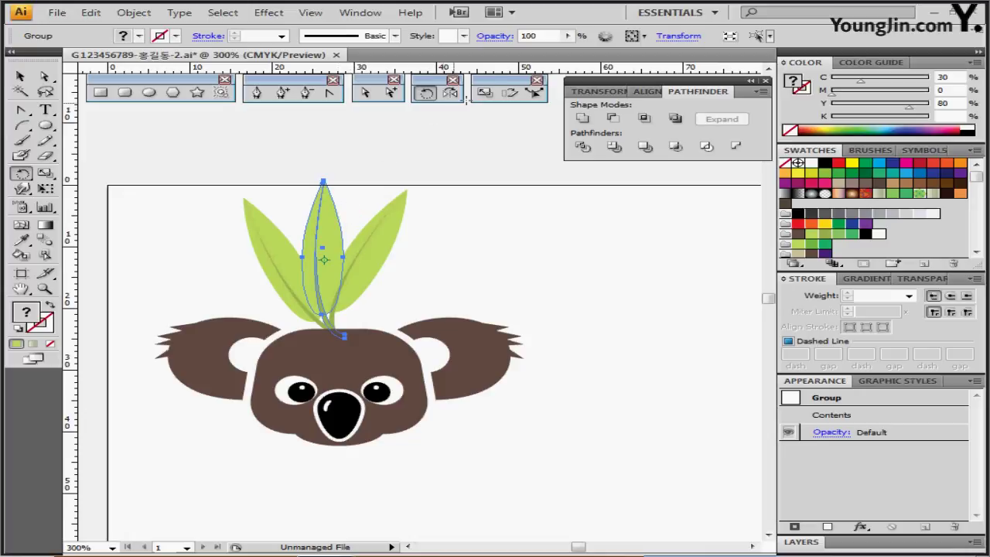
pyautogui.click(484, 93)
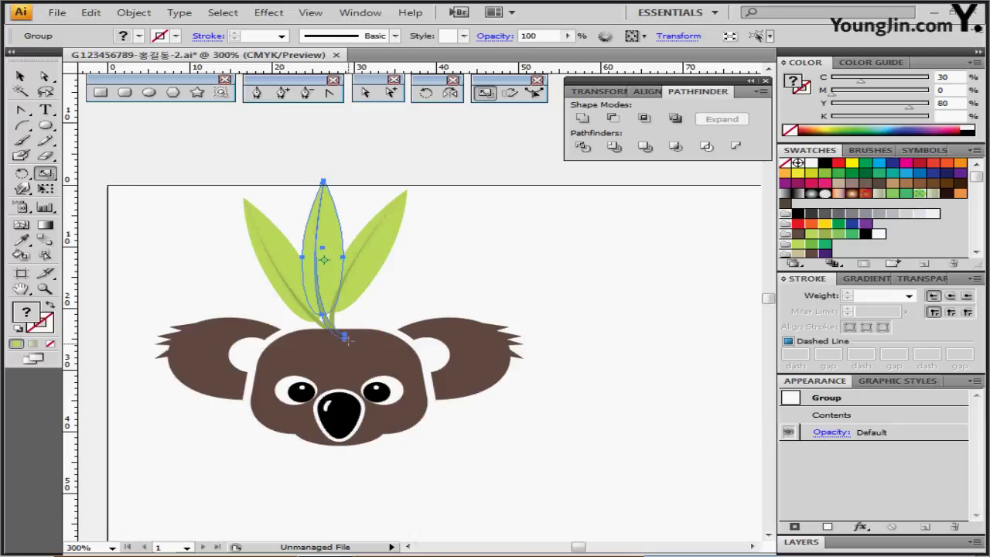
pyautogui.keyDown('alt'); pyautogui.click(345, 337); pyautogui.keyUp('alt')
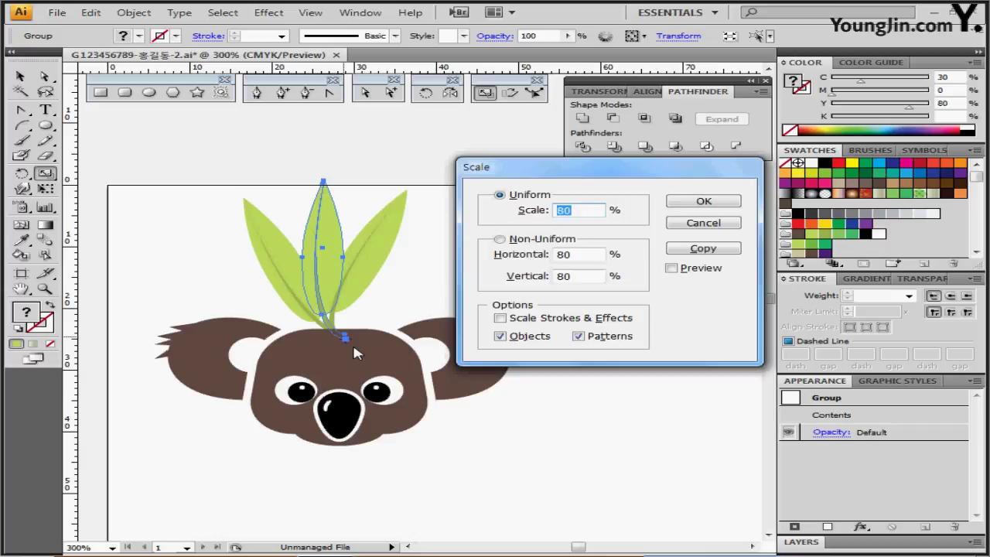
pyautogui.click(593, 210)
pyautogui.click(703, 203)
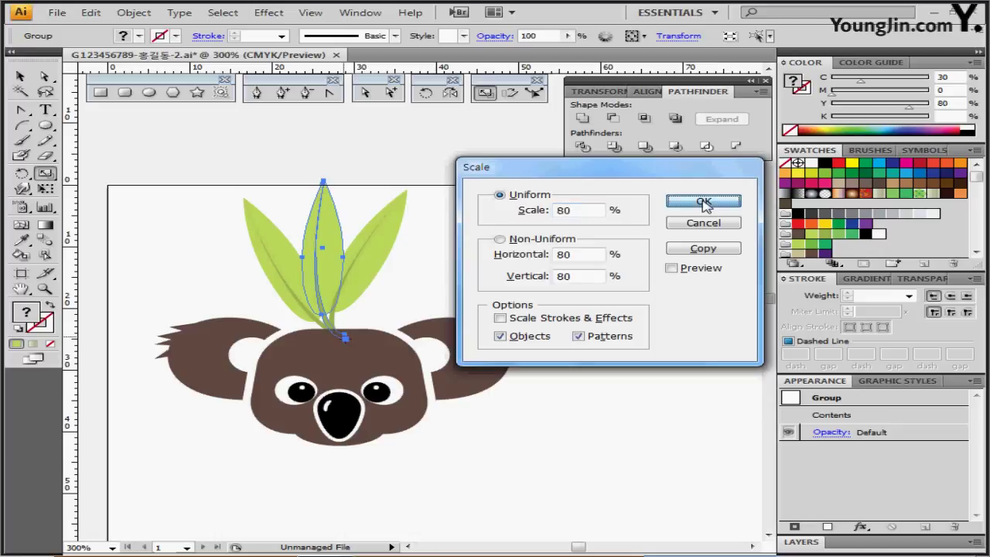
# Scale the right leaf group uniformly to 60% about its stem base
pyautogui.keyDown('ctrl'); pyautogui.click(384, 256); pyautogui.keyUp('ctrl')
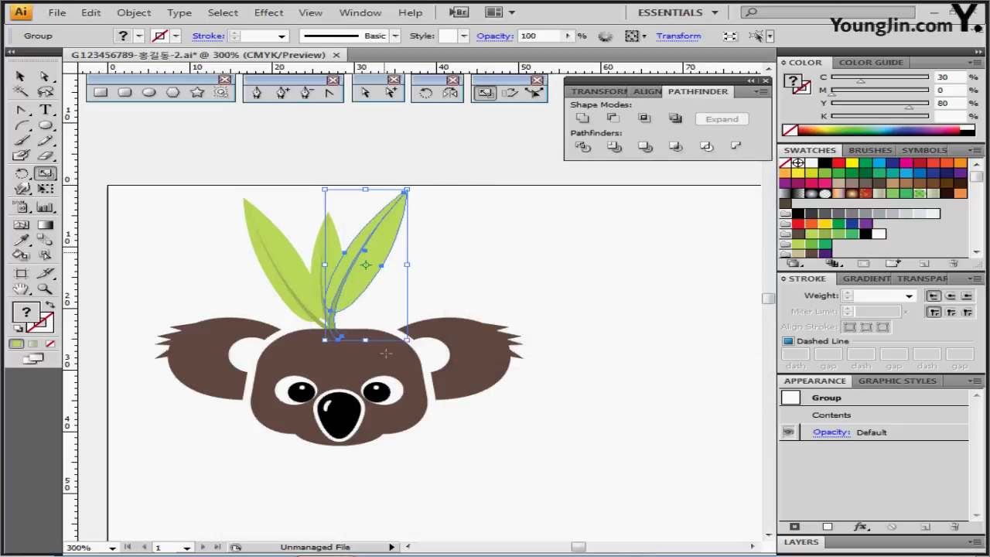
pyautogui.keyDown('alt'); pyautogui.click(338, 337); pyautogui.keyUp('alt')
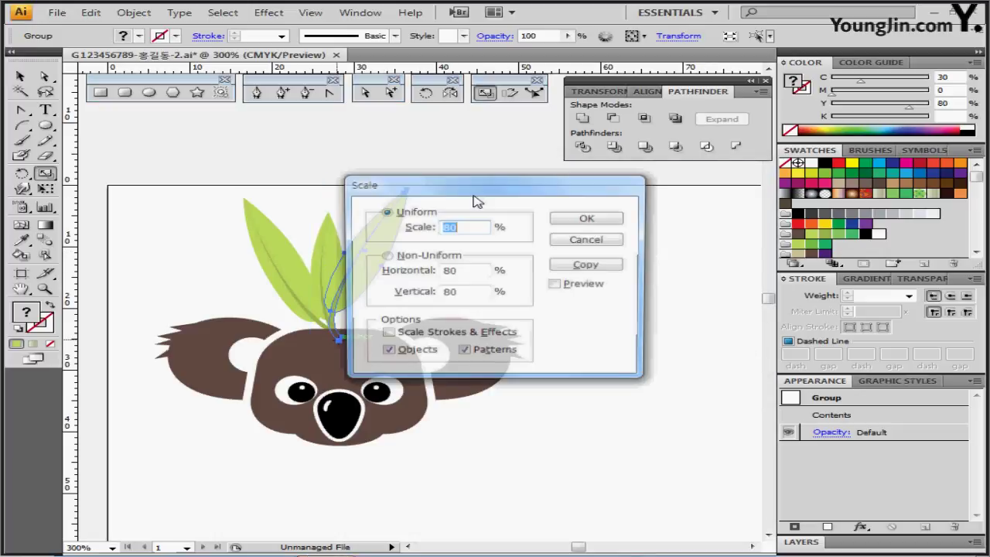
pyautogui.write('60')
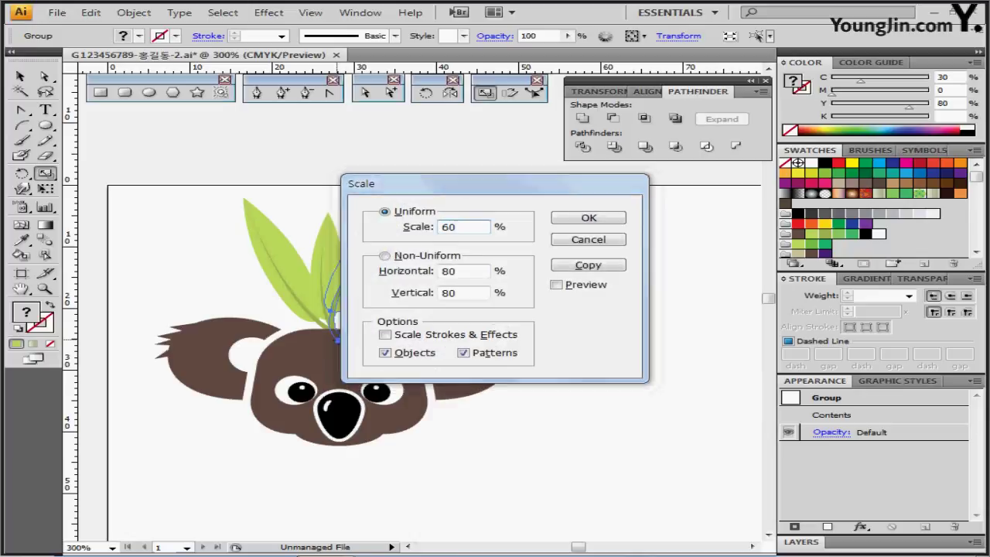
pyautogui.press('Return')
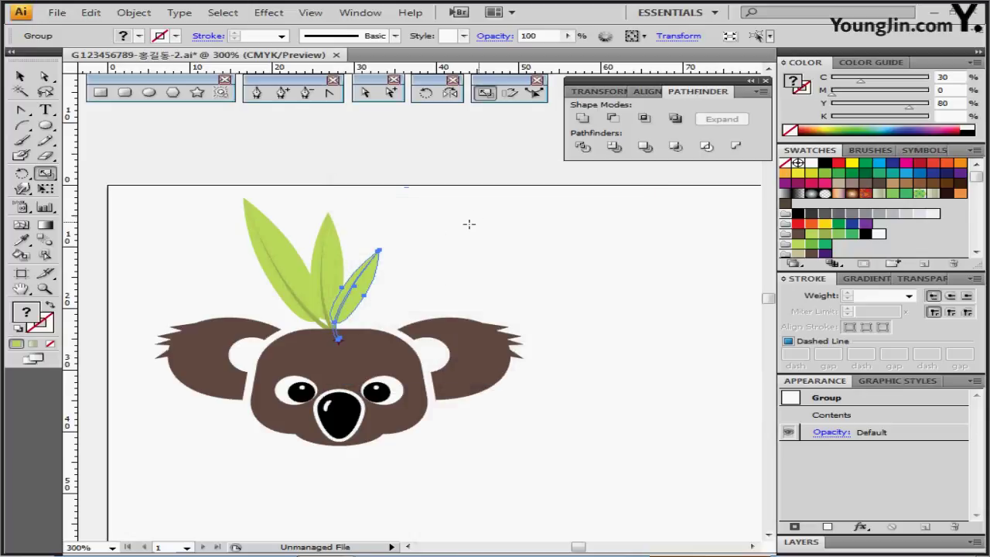
# Isolate the right leaf group and recolour its leaf blade with the darker emerald green swatch
pyautogui.press('ctrl')
pyautogui.keyDown('ctrl'); pyautogui.click(372, 300); pyautogui.keyUp('ctrl')
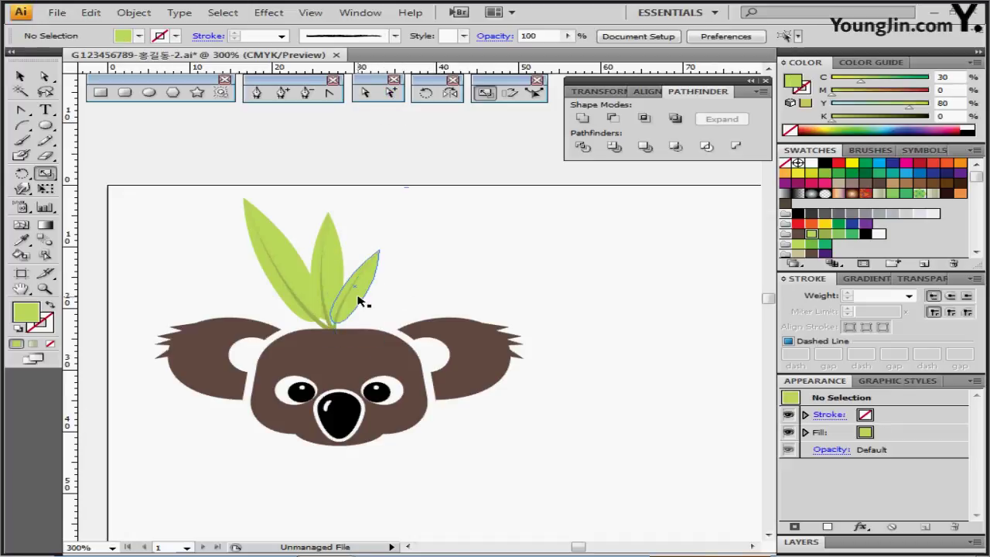
pyautogui.doubleClick(360, 300)
pyautogui.click(375, 263)
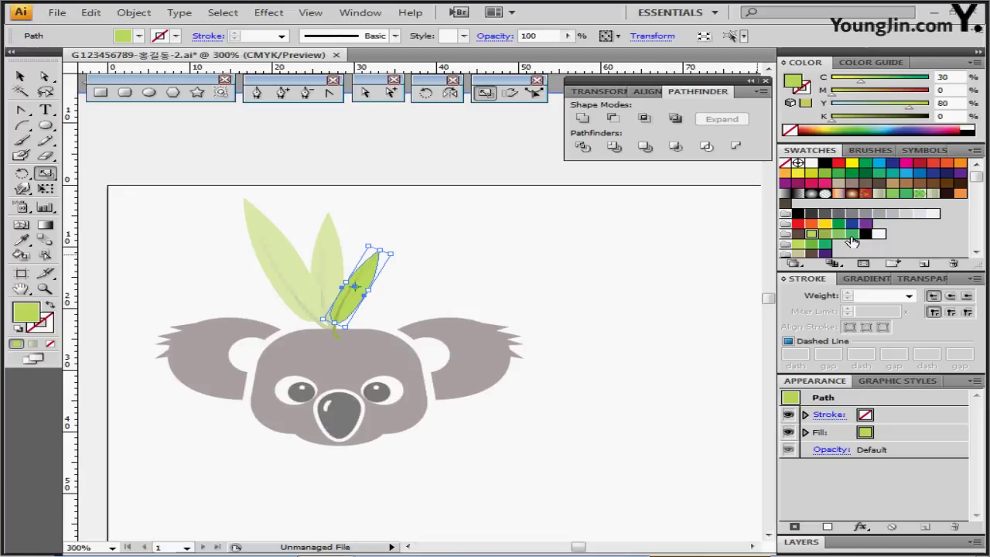
pyautogui.click(852, 233)
# Isolate the middle leaf group, fill its blade with the C50 M0 Y80 K0 green, and leave isolation mode
pyautogui.doubleClick(338, 260)
pyautogui.click(335, 260)
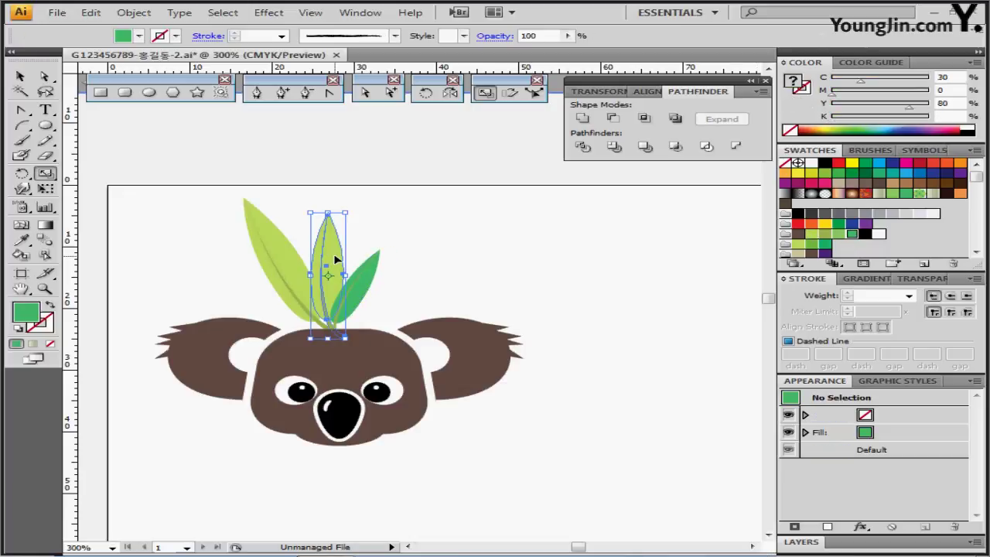
pyautogui.doubleClick(335, 260)
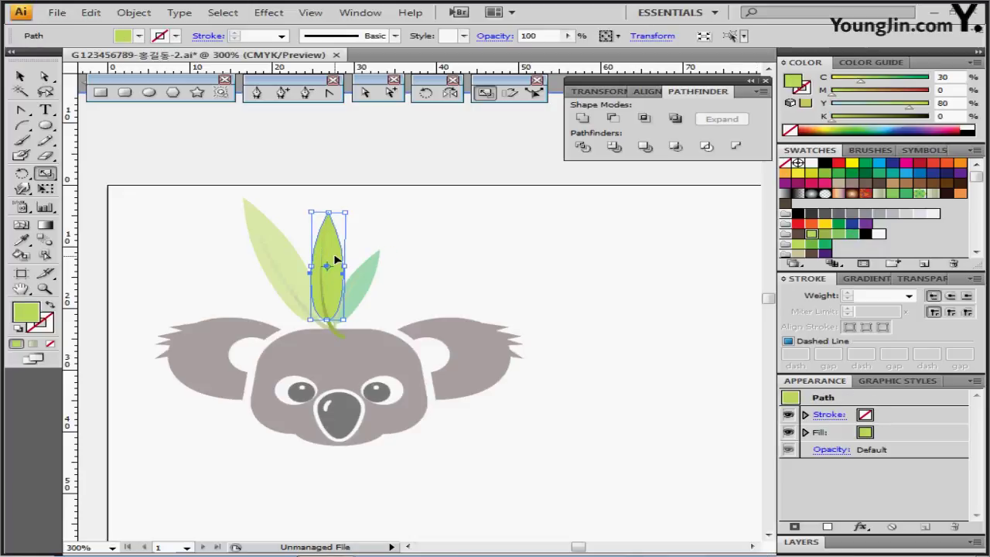
pyautogui.click(839, 233)
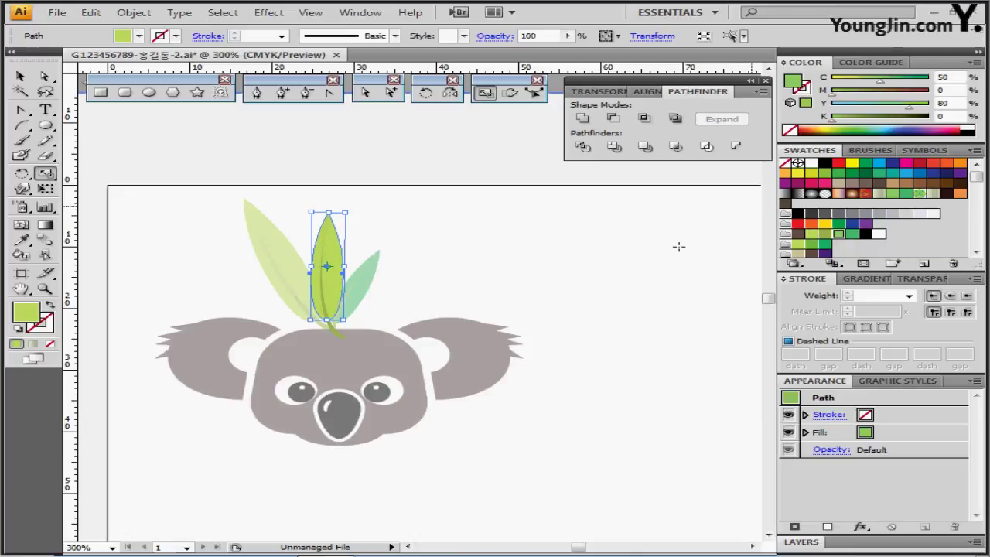
pyautogui.click(469, 250)
pyautogui.doubleClick(468, 249)
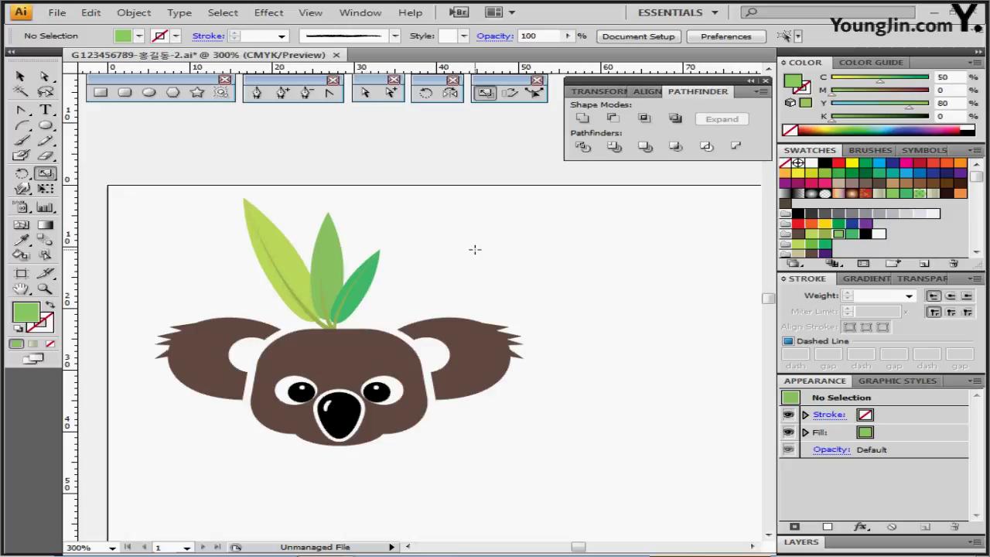
# Create an 8-point star with radii of 10 mm and 6 mm, filled C30 M0 Y80 K0, beside the koala
pyautogui.keyDown('ctrl'); pyautogui.keyDown('alt'); pyautogui.click(476, 341); pyautogui.keyUp('alt'); pyautogui.keyUp('ctrl')
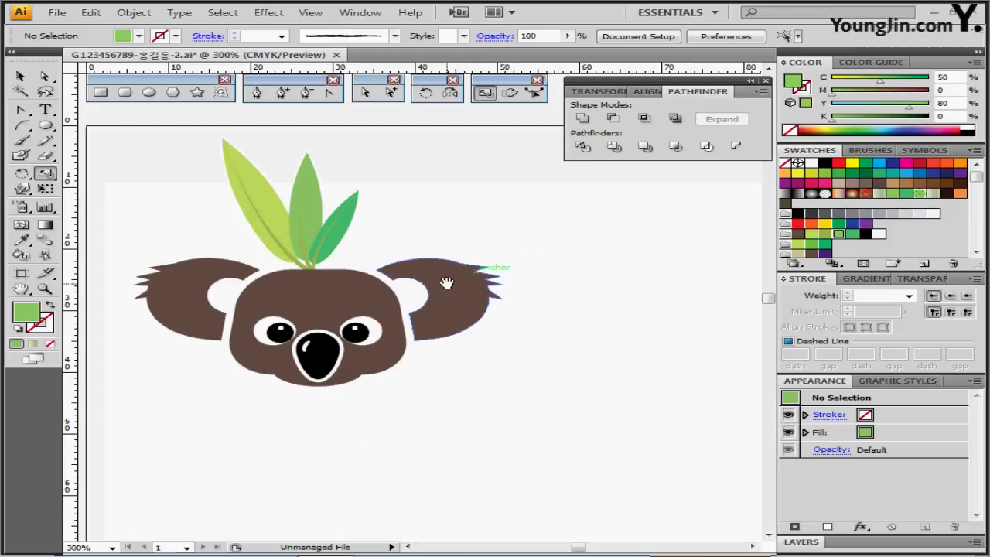
pyautogui.moveTo(465, 282); pyautogui.dragTo(412, 225)
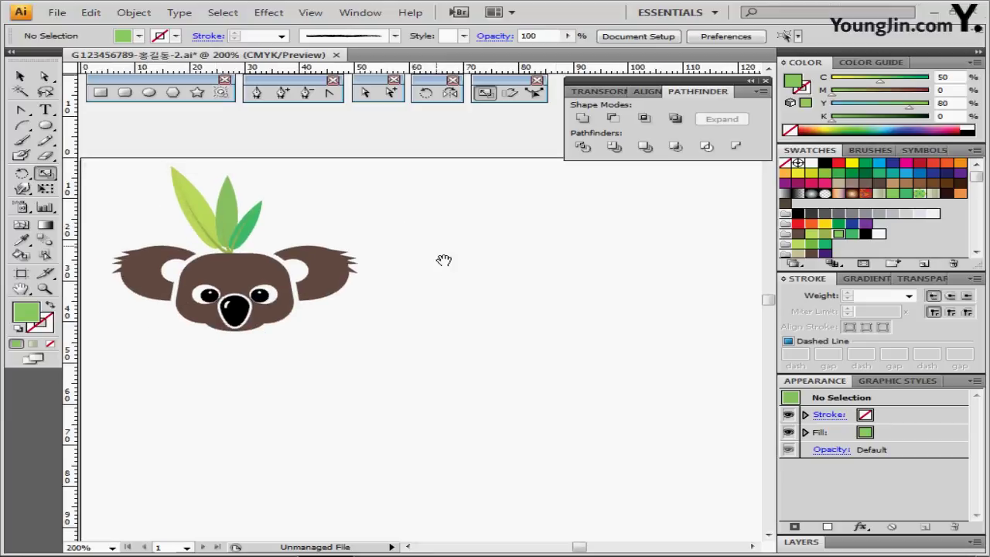
pyautogui.click(197, 93)
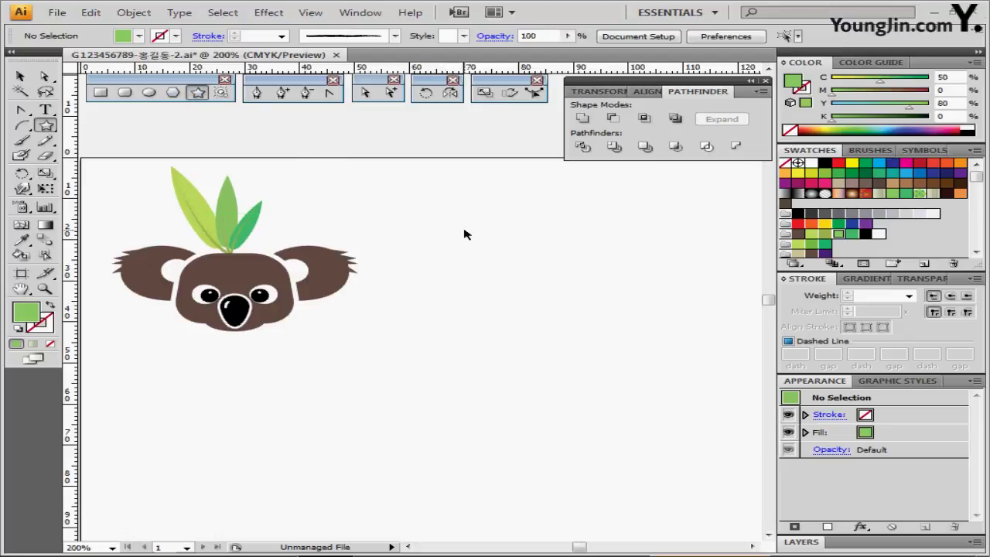
pyautogui.click(811, 234)
pyautogui.click(949, 77)
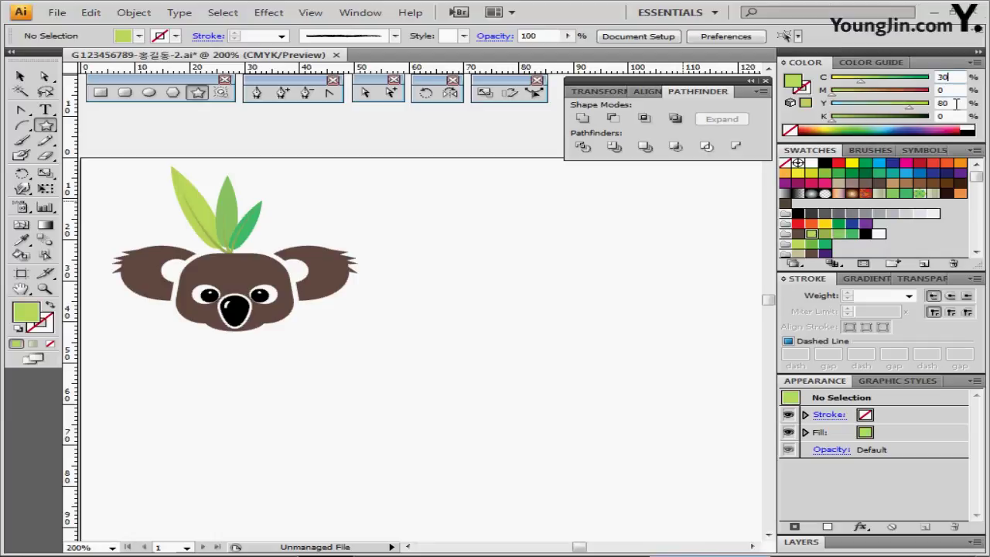
pyautogui.click(956, 103)
pyautogui.click(454, 232)
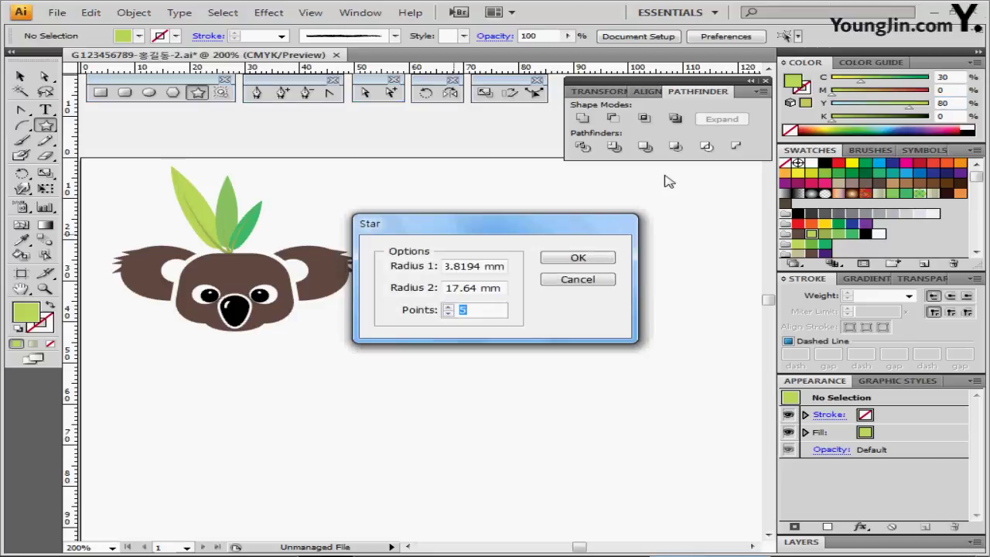
pyautogui.hotkey('shift', 'Tab')
pyautogui.hotkey('shift', 'Tab')
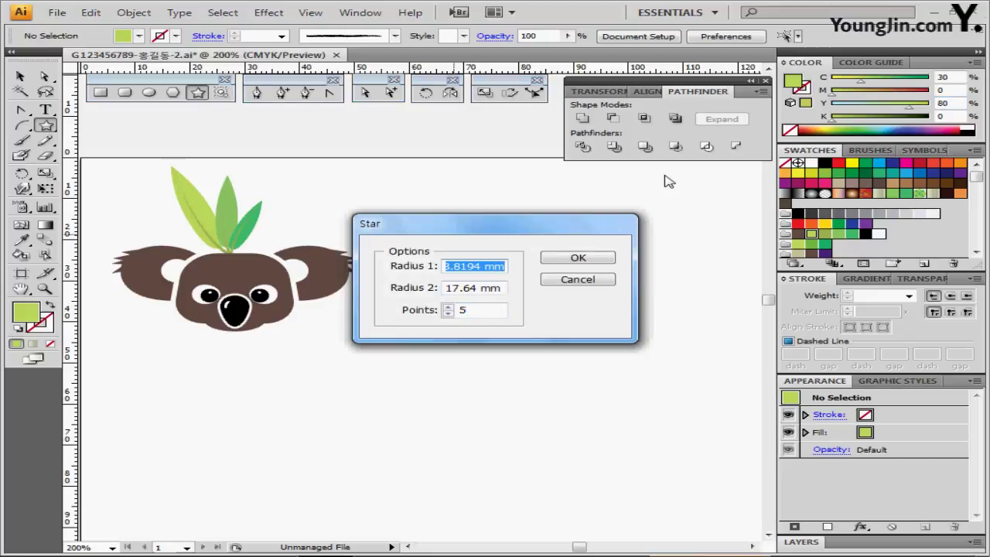
pyautogui.write('10 mm')
pyautogui.press('Tab')
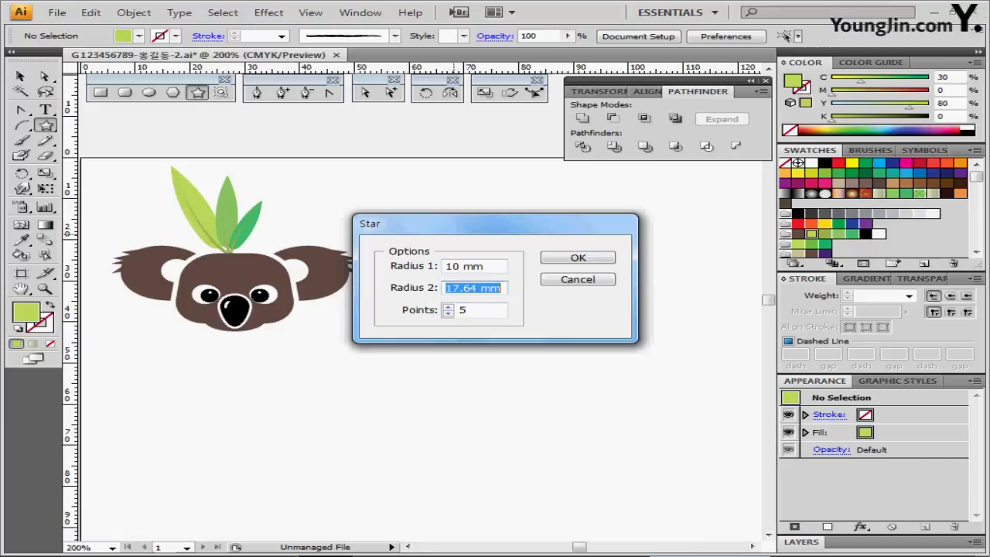
pyautogui.write('6')
pyautogui.press('Tab')
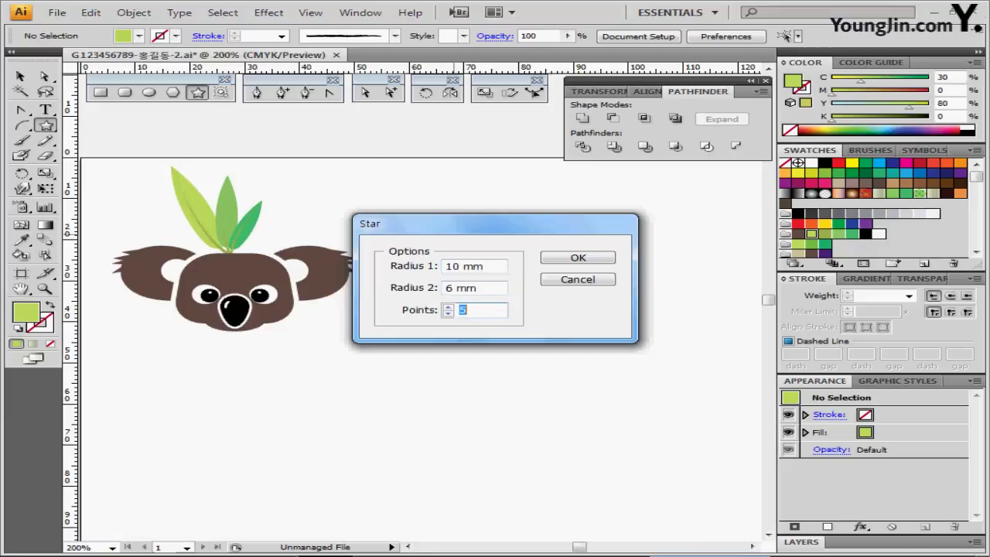
pyautogui.write('8')
pyautogui.press('Return')
# Apply Round Corners with a 4 mm radius to the star and expand its appearance
pyautogui.moveTo(510, 272); pyautogui.dragTo(519, 280)
pyautogui.keyDown('ctrl'); pyautogui.click(520, 279); pyautogui.keyUp('ctrl')
pyautogui.keyDown('ctrl'); pyautogui.click(534, 285); pyautogui.keyUp('ctrl')
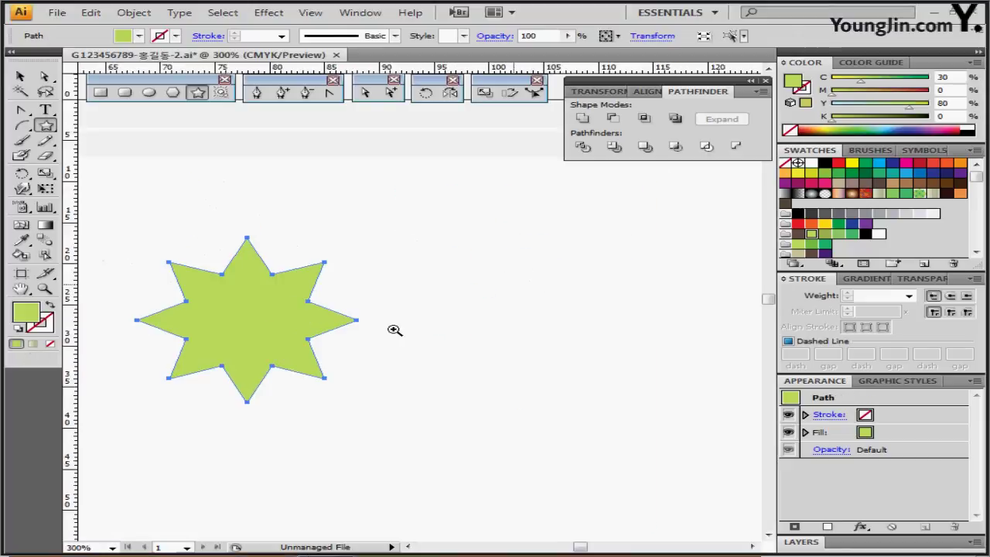
pyautogui.moveTo(350, 325); pyautogui.dragTo(367, 283)
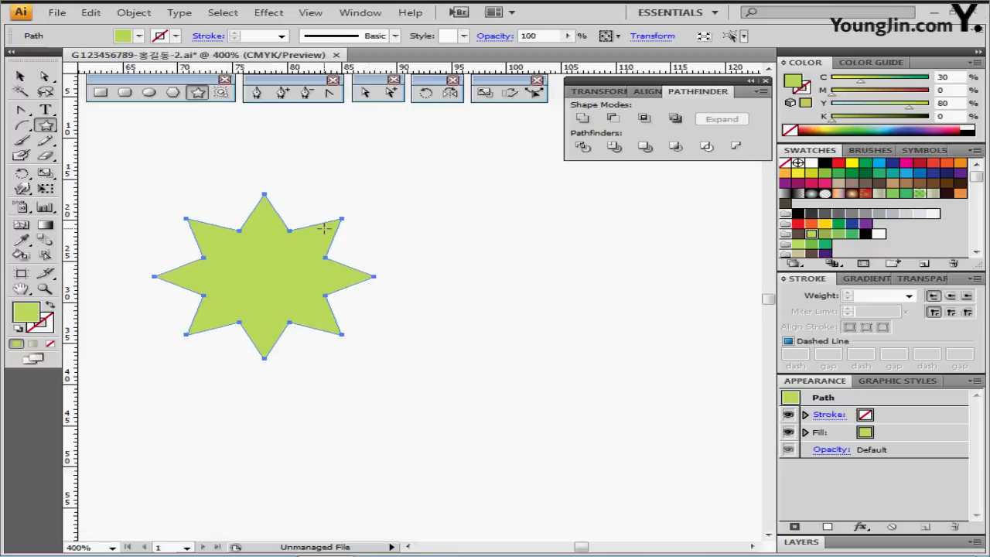
pyautogui.click(269, 14)
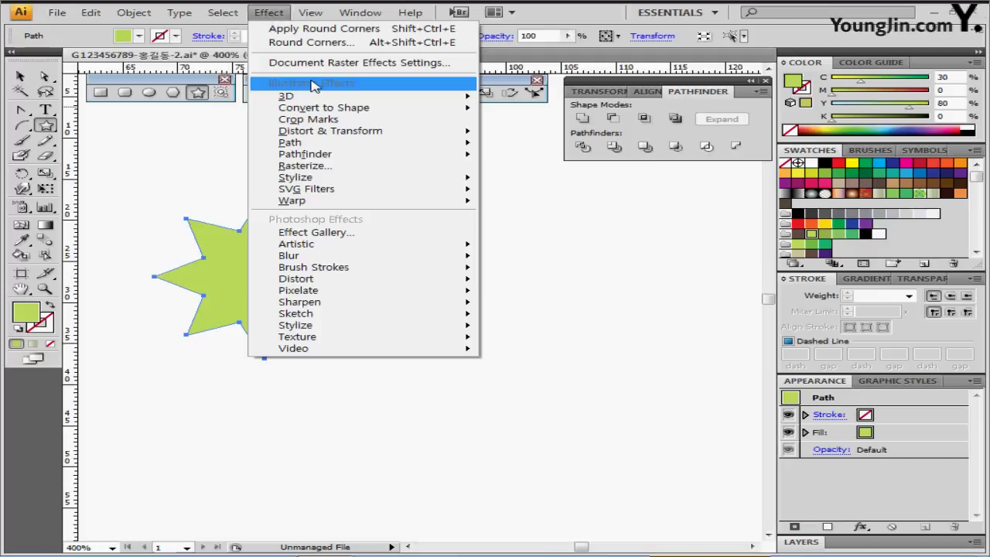
pyautogui.moveTo(375, 177)
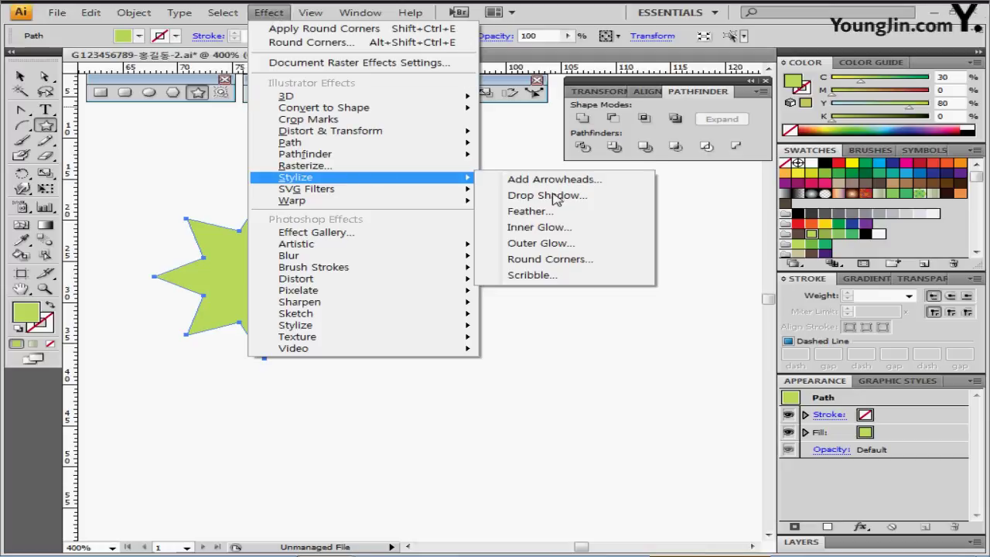
pyautogui.click(548, 268)
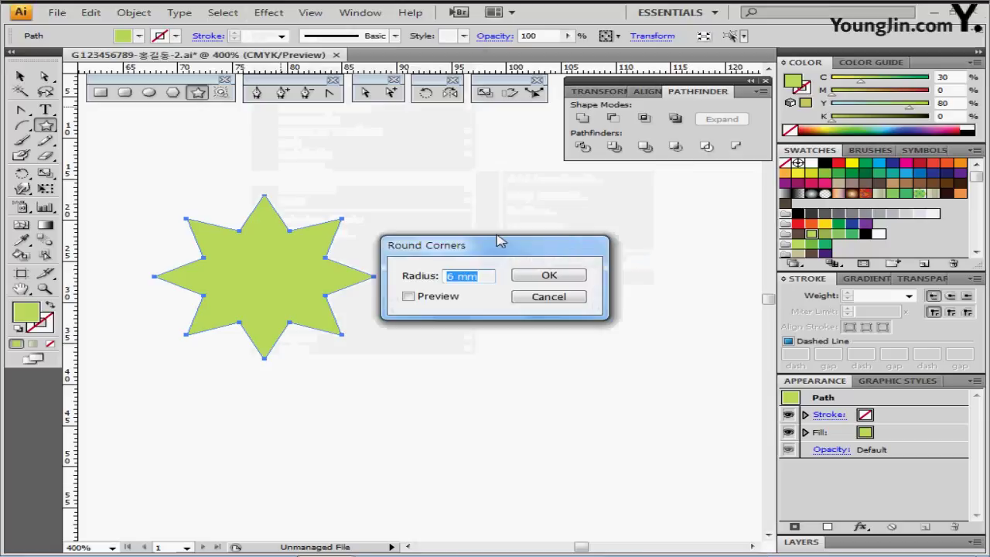
pyautogui.click(409, 297)
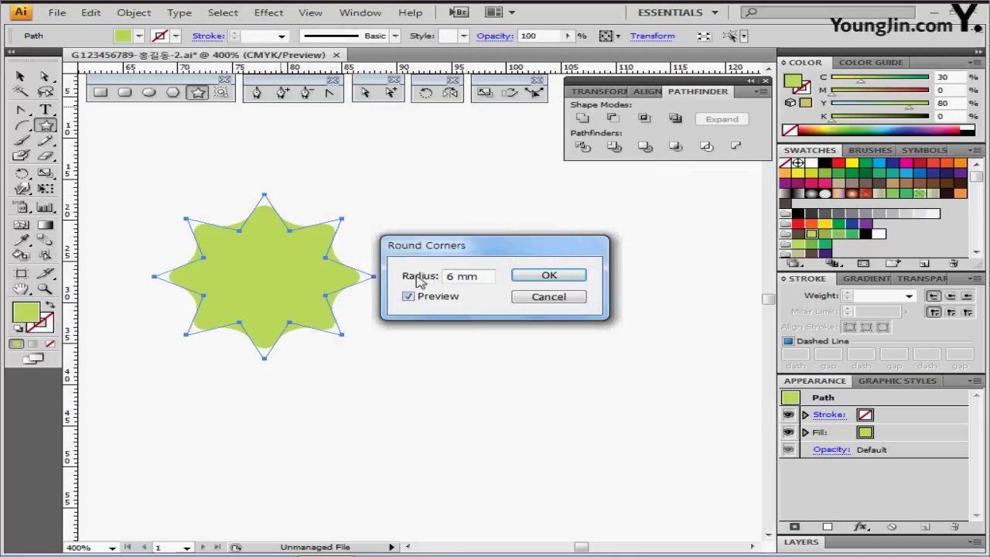
pyautogui.press('Tab')
pyautogui.write('4')
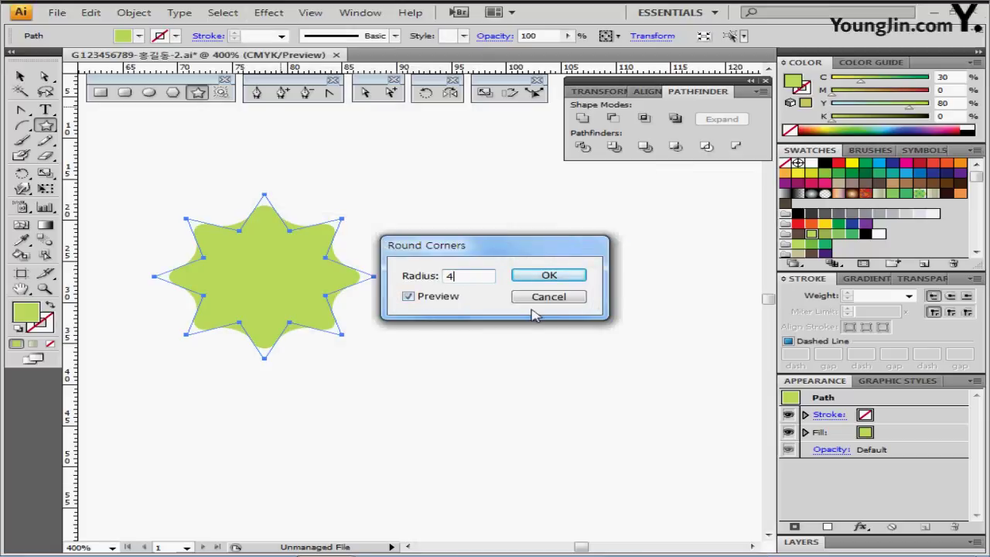
pyautogui.click(534, 277)
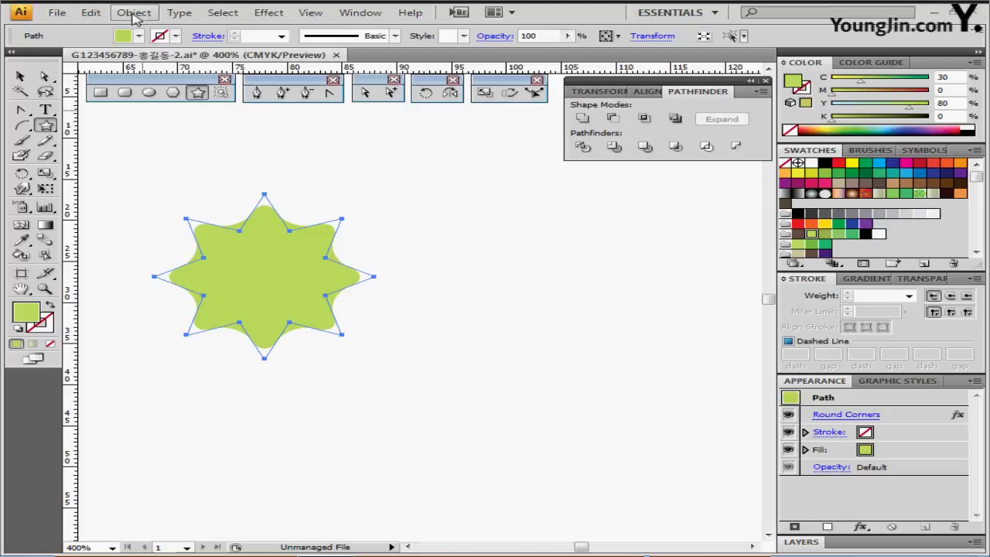
pyautogui.click(133, 13)
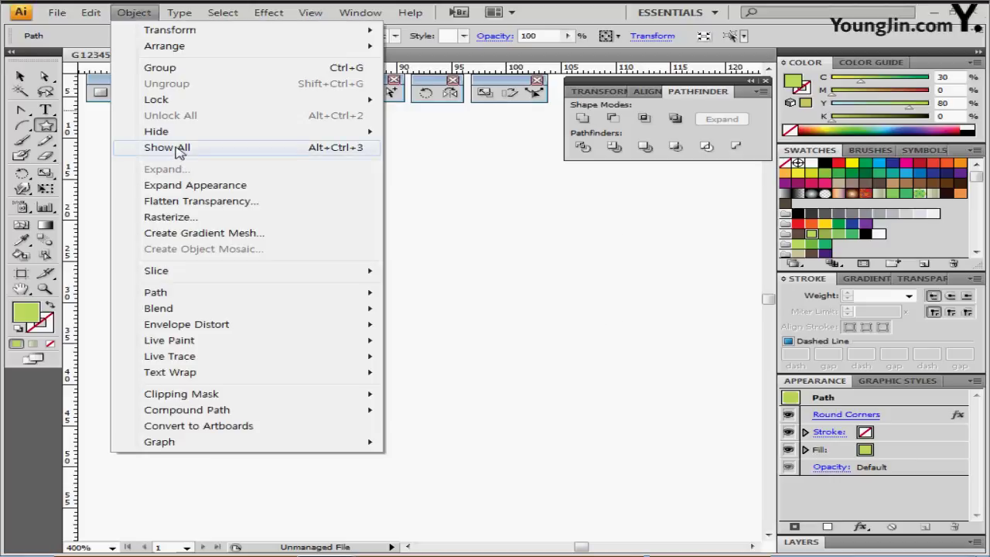
pyautogui.click(252, 187)
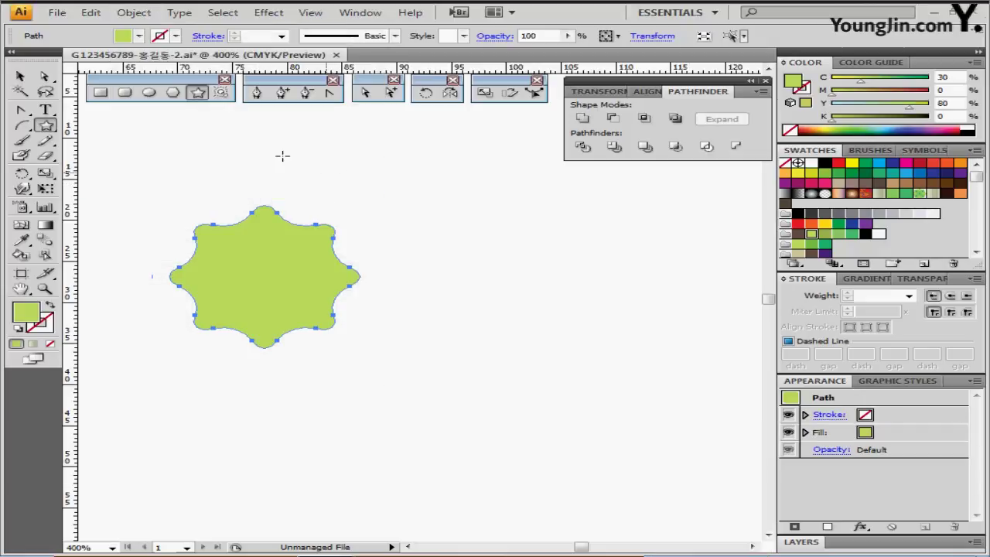
# Create an offset copy of the rounded star's path at 1 mm with miter joins
pyautogui.click(134, 13)
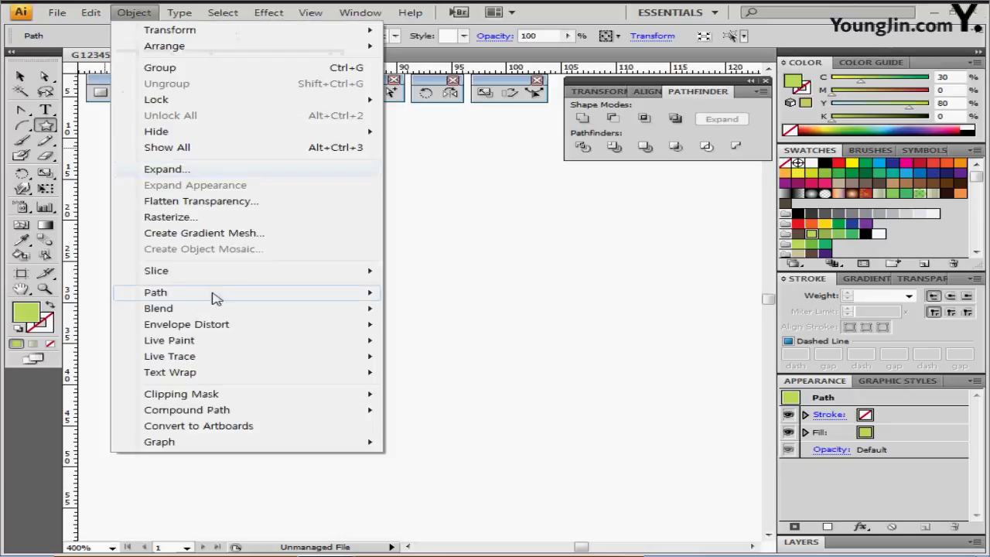
pyautogui.moveTo(216, 297)
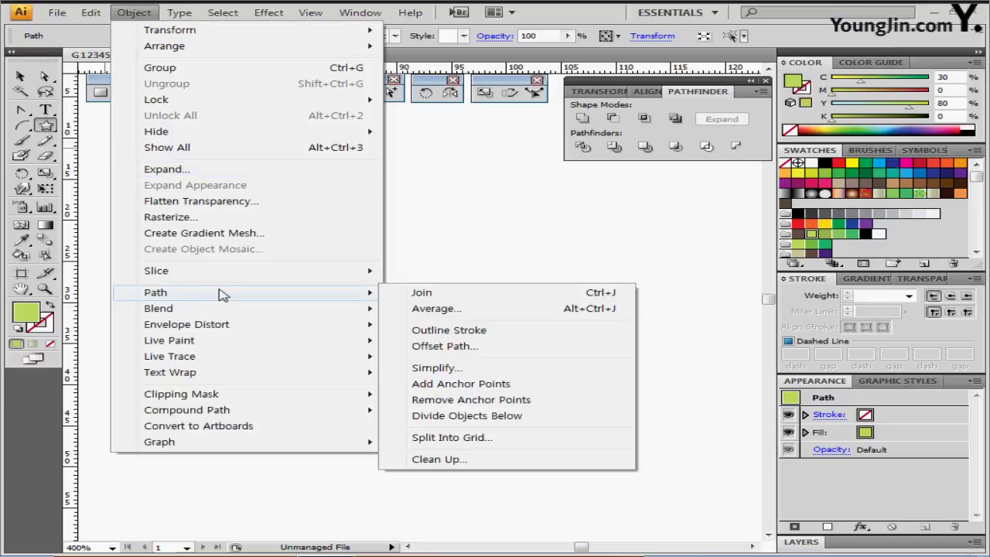
pyautogui.click(424, 346)
pyautogui.write('1')
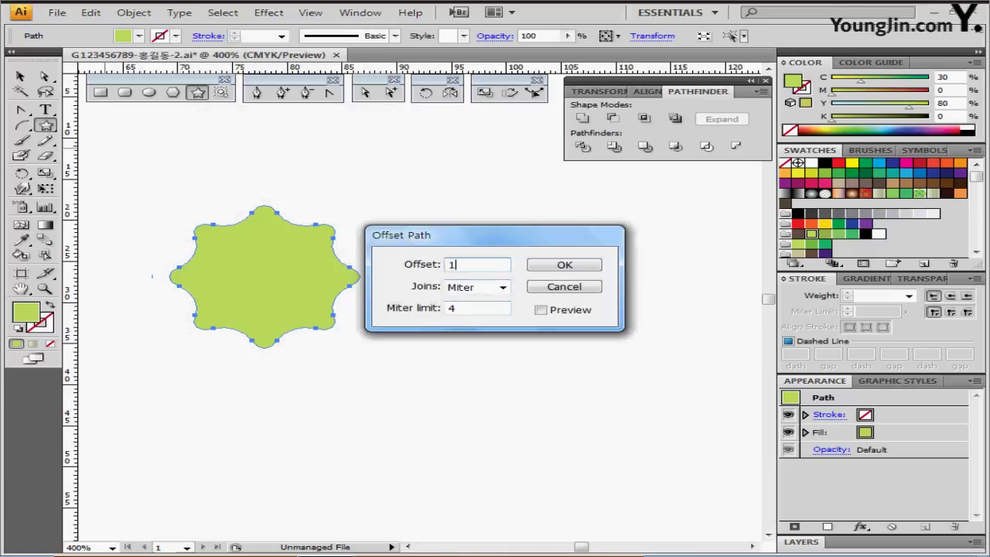
pyautogui.press('Tab')
pyautogui.moveTo(453, 227); pyautogui.dragTo(492, 183)
pyautogui.click(627, 220)
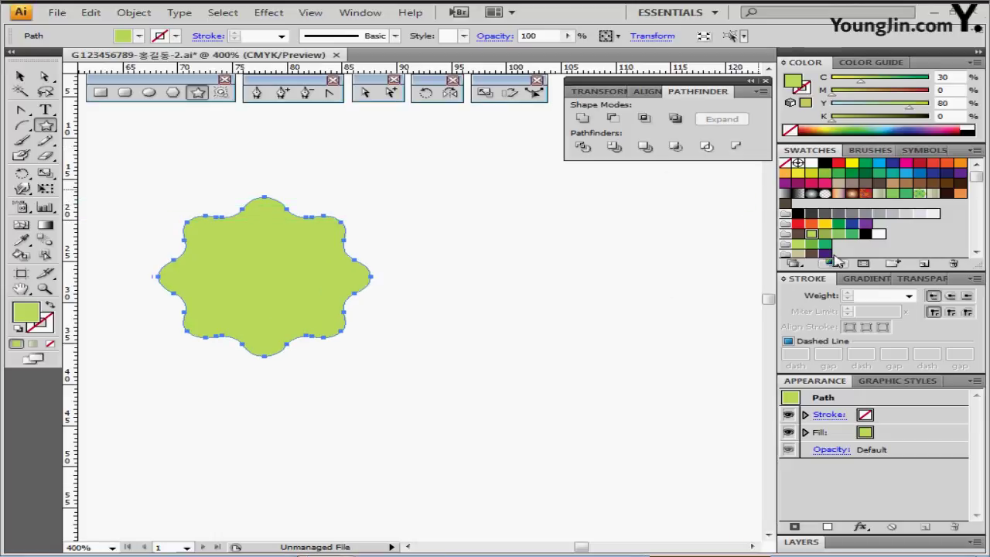
# Recolour the larger offset shape behind the star with a C60 M0 Y100 K0 green fill
pyautogui.click(825, 246)
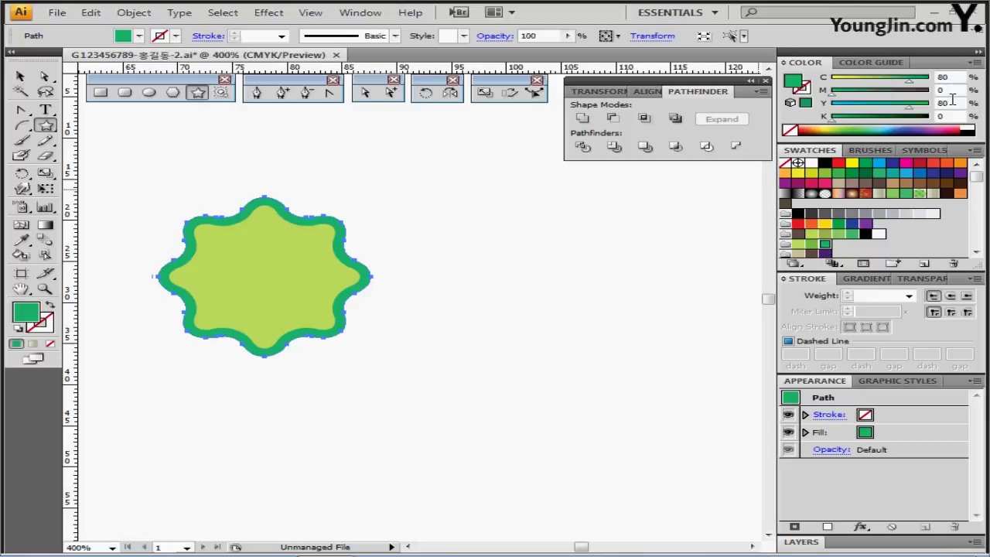
pyautogui.moveTo(952, 77); pyautogui.dragTo(885, 77)
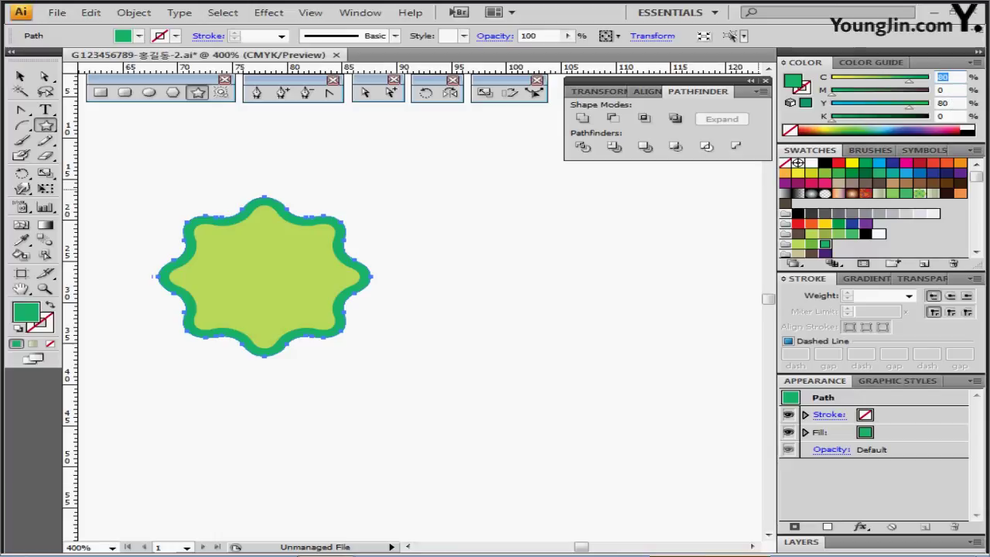
pyautogui.write('0')
pyautogui.press('Return')
pyautogui.write('60')
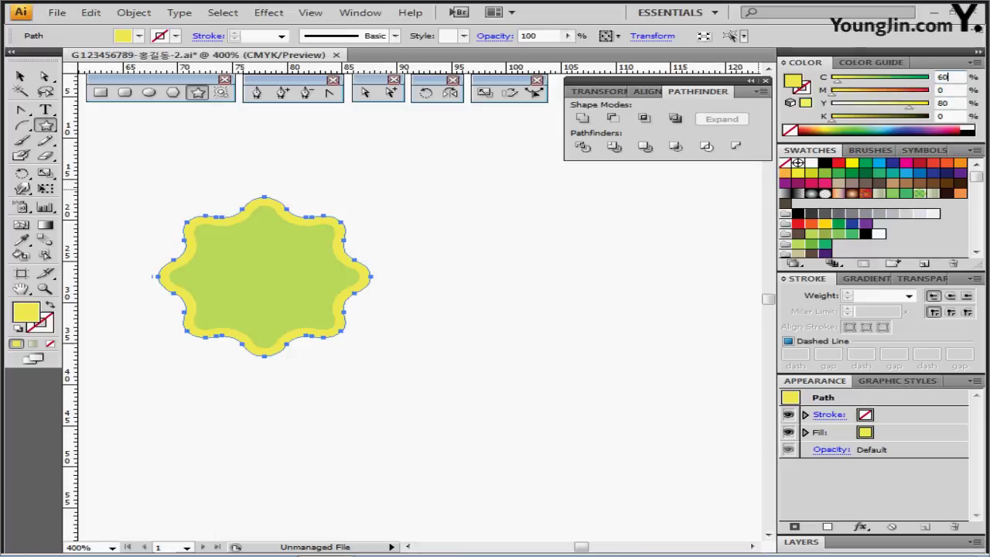
pyautogui.press('Tab')
pyautogui.press('Tab')
pyautogui.write('0')
pyautogui.press('Return')
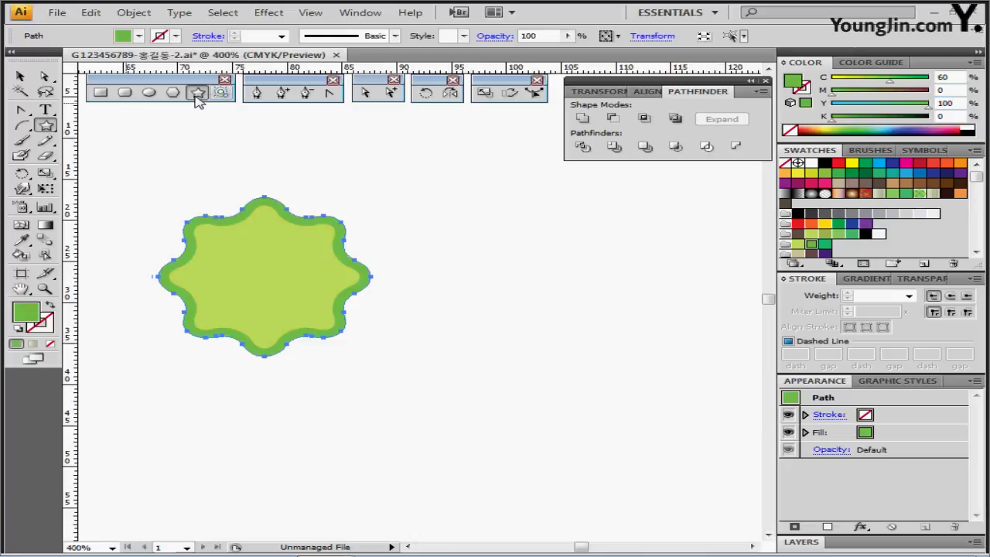
# Create a 4-point star with radii of 9 mm and 5 mm and place it over the middle of the rounded badge
pyautogui.click(225, 263)
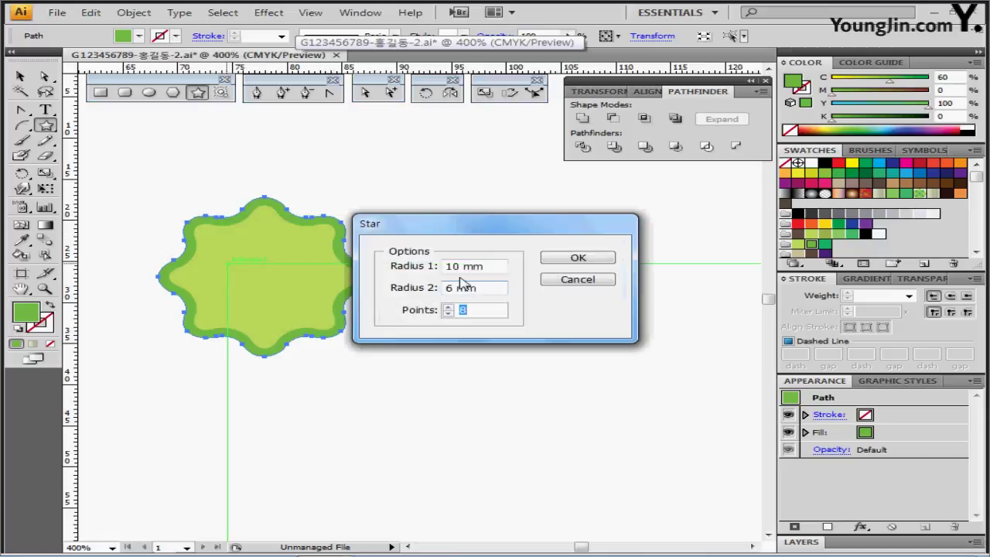
pyautogui.hotkey('shift', 'Tab')
pyautogui.hotkey('shift', 'Tab')
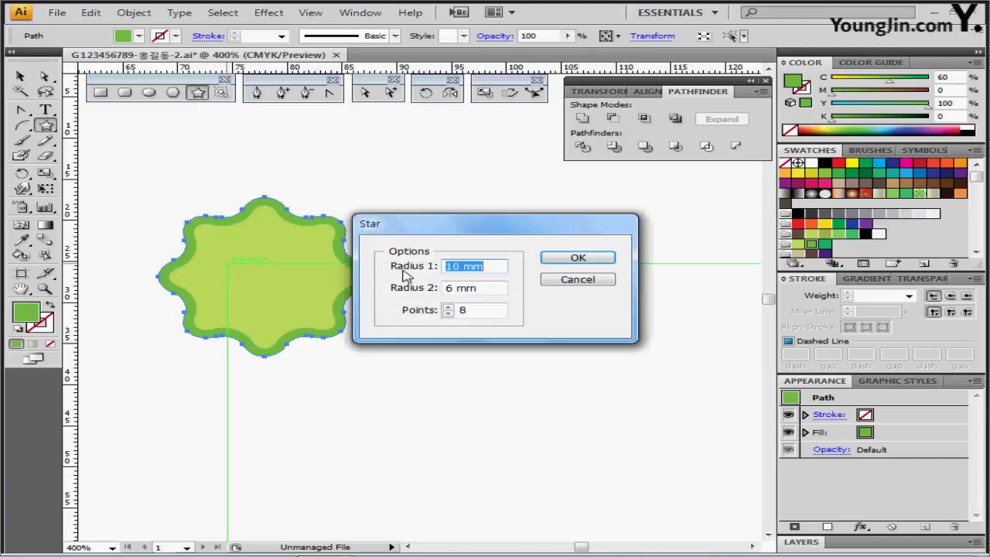
pyautogui.write('9')
pyautogui.press('Tab')
pyautogui.write('5')
pyautogui.press('Tab')
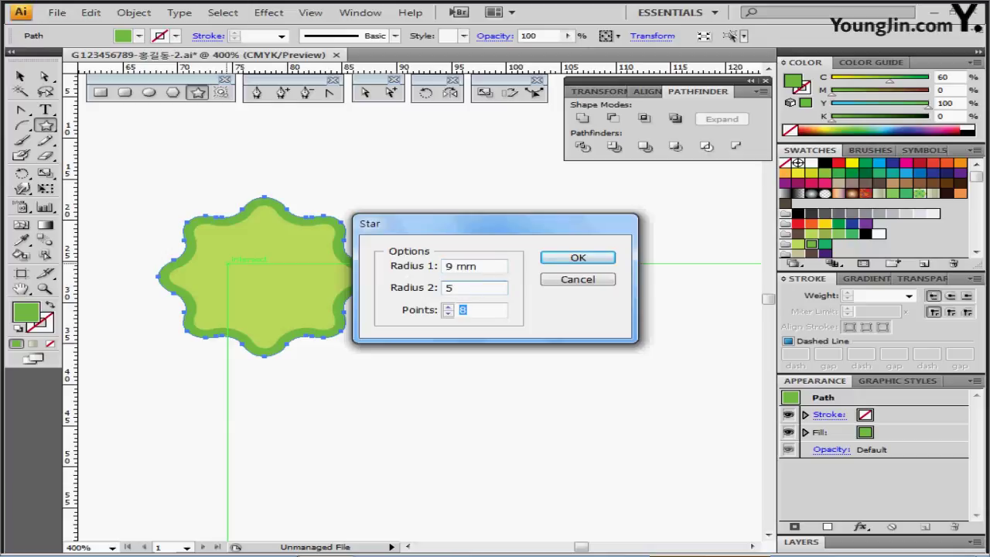
pyautogui.write('4')
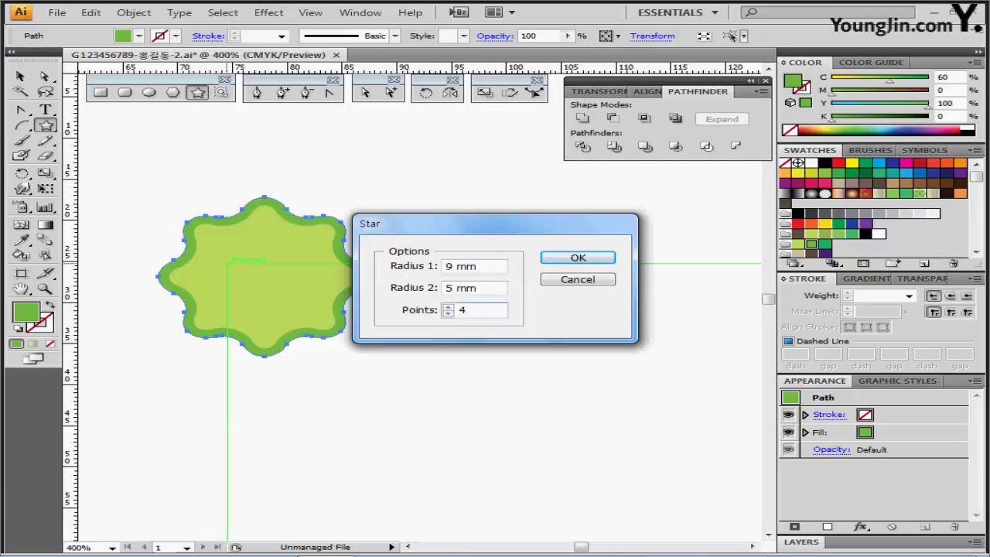
pyautogui.press('Return')
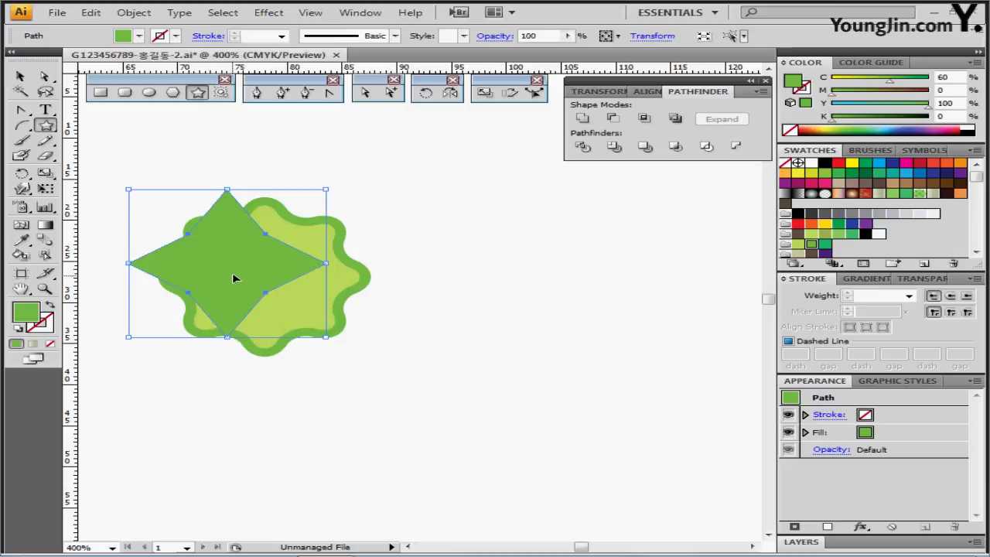
pyautogui.moveTo(234, 275); pyautogui.dragTo(265, 280)
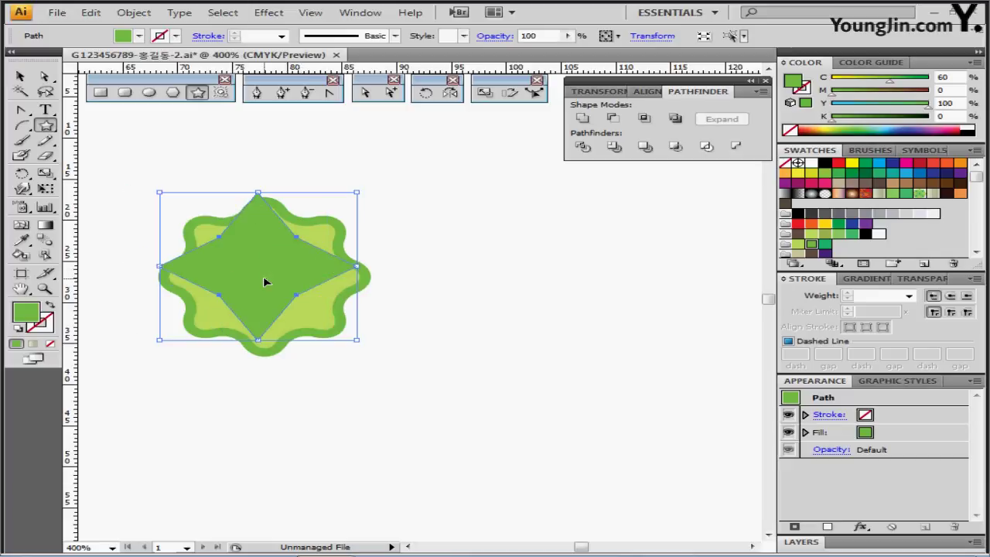
# Fill the four-point star with C80 M0 Y80 K0
pyautogui.moveTo(952, 77); pyautogui.dragTo(870, 77)
pyautogui.write('80')
pyautogui.press('Tab')
pyautogui.press('Tab')
pyautogui.press('Tab')
pyautogui.write('8')
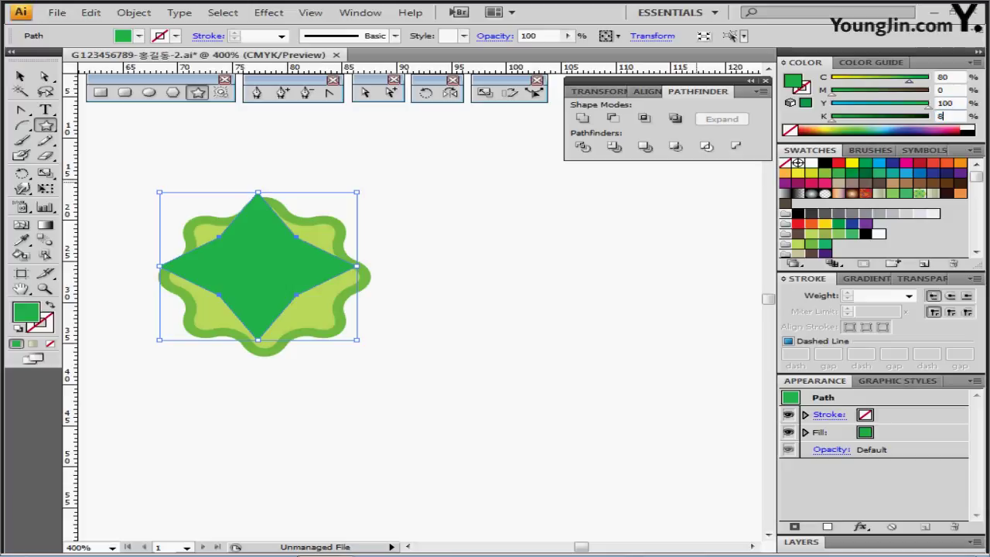
pyautogui.write('0')
pyautogui.press('Tab')
pyautogui.write('80')
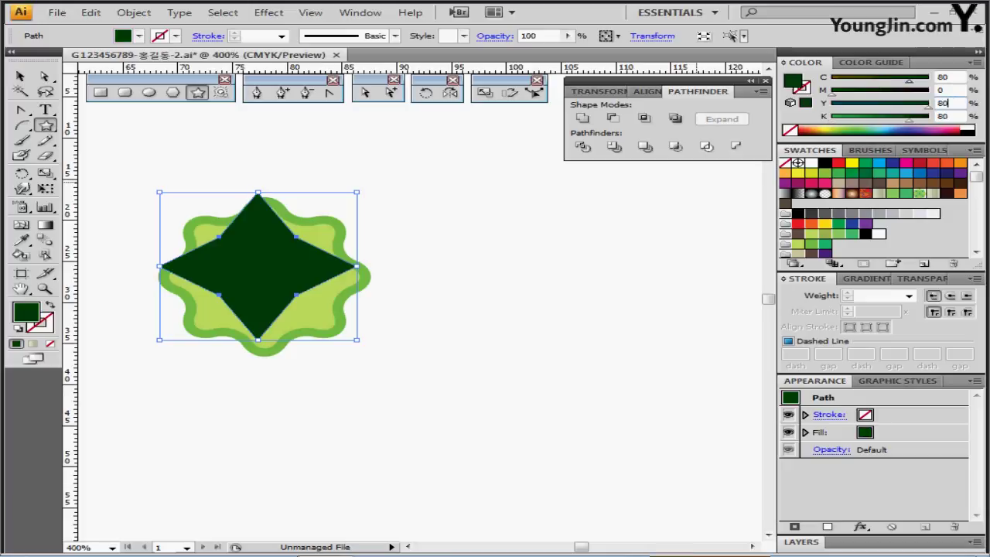
pyautogui.press('Tab')
pyautogui.write('0')
pyautogui.press('Return')
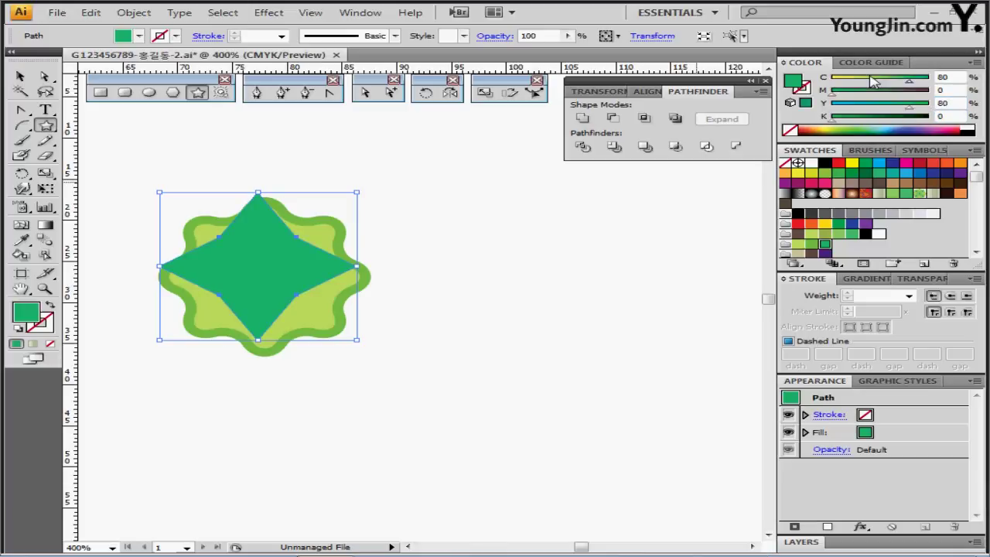
# Rotate the four-point star 45° so that its points face diagonally
pyautogui.press('a')
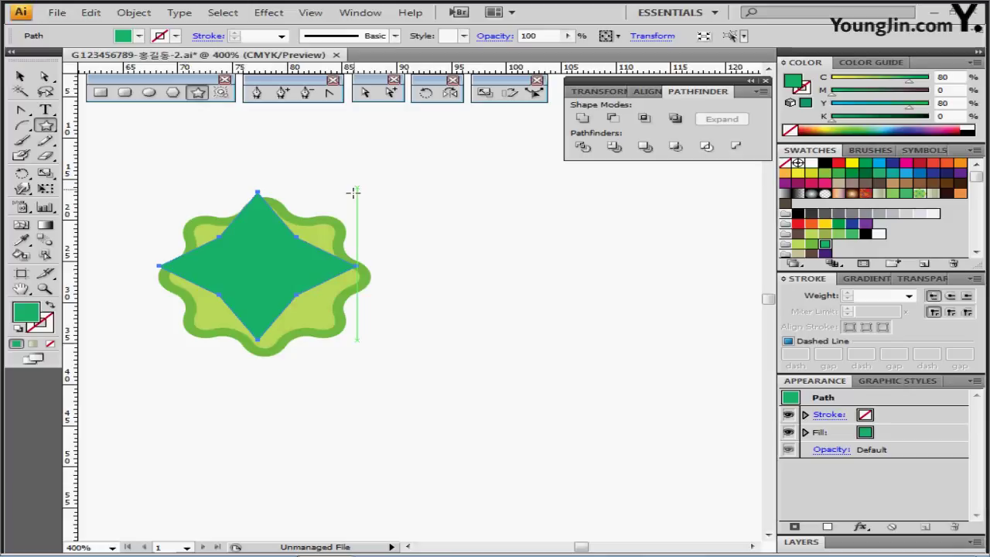
pyautogui.press('v')
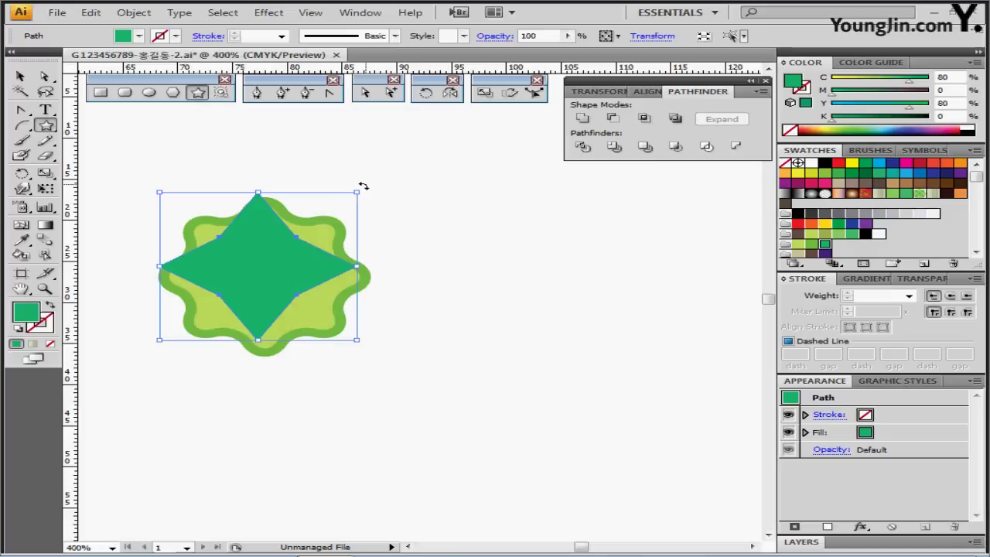
pyautogui.press('ctrl')
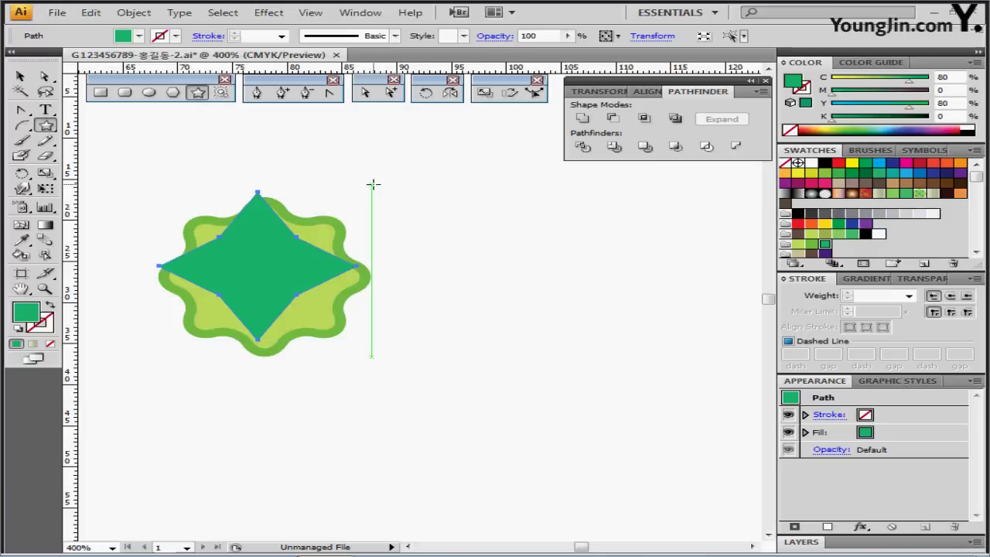
pyautogui.press('ctrl')
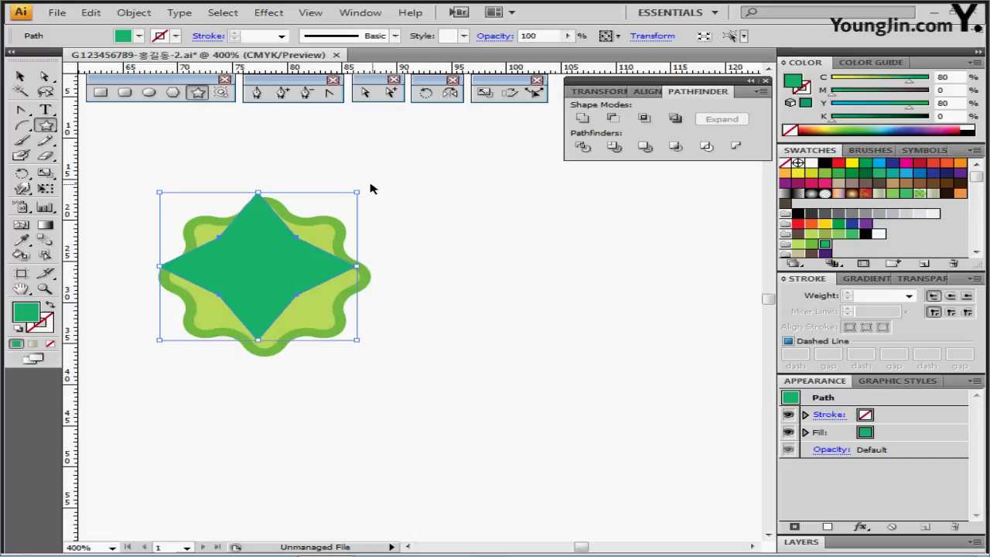
pyautogui.moveTo(362, 187); pyautogui.dragTo(418, 294)
pyautogui.press('ctrl')
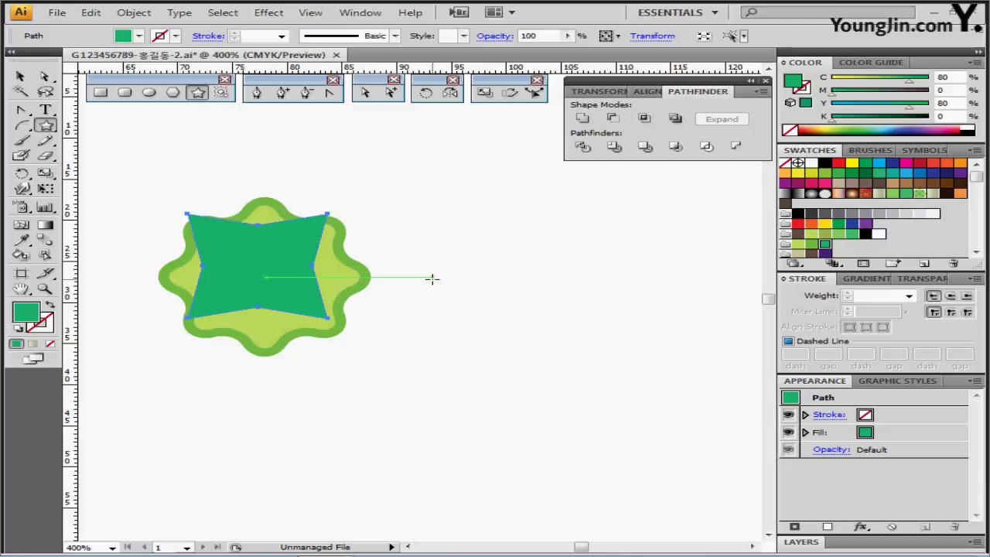
# Align the four-point star and both badge shapes to one another on their horizontal and vertical centres
pyautogui.hotkey('ctrl', 'a')
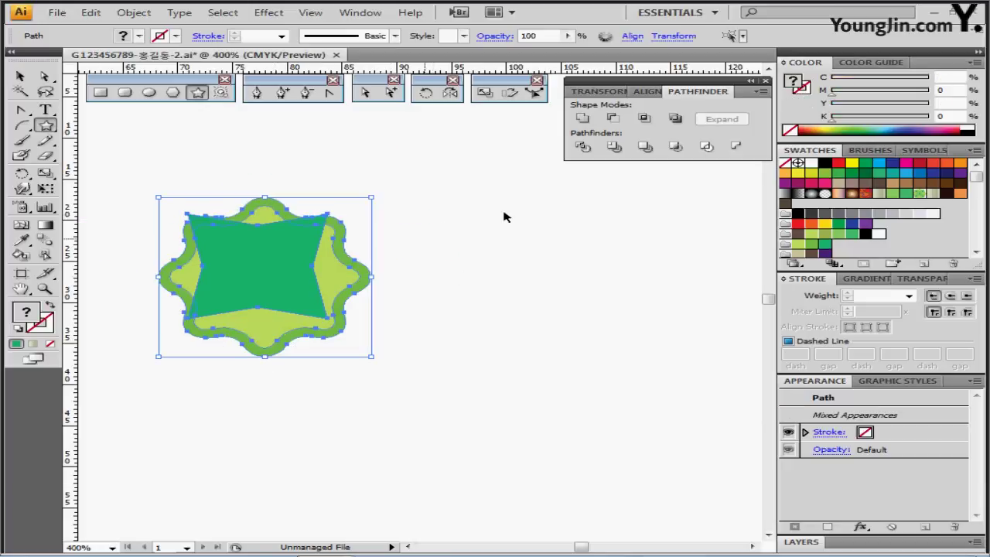
pyautogui.click(645, 91)
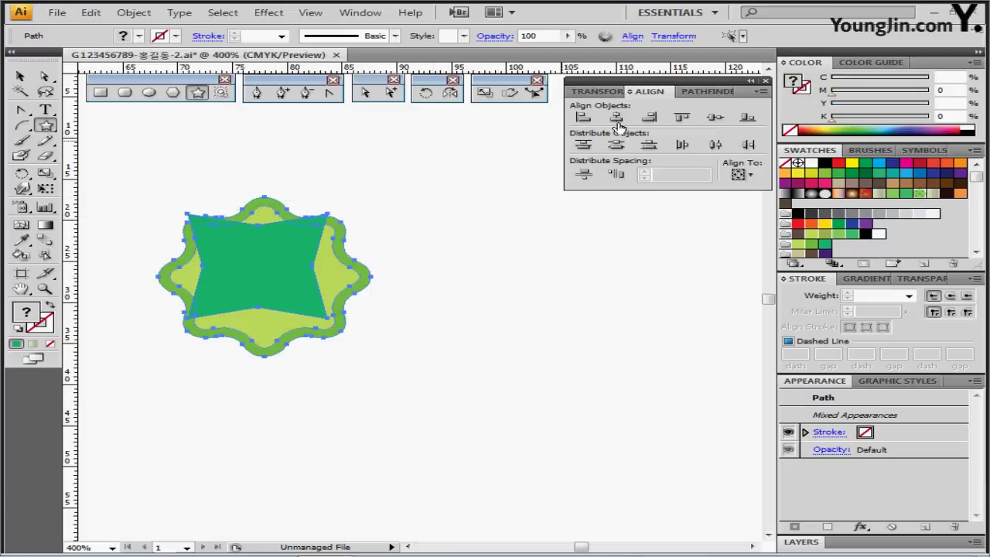
pyautogui.click(716, 118)
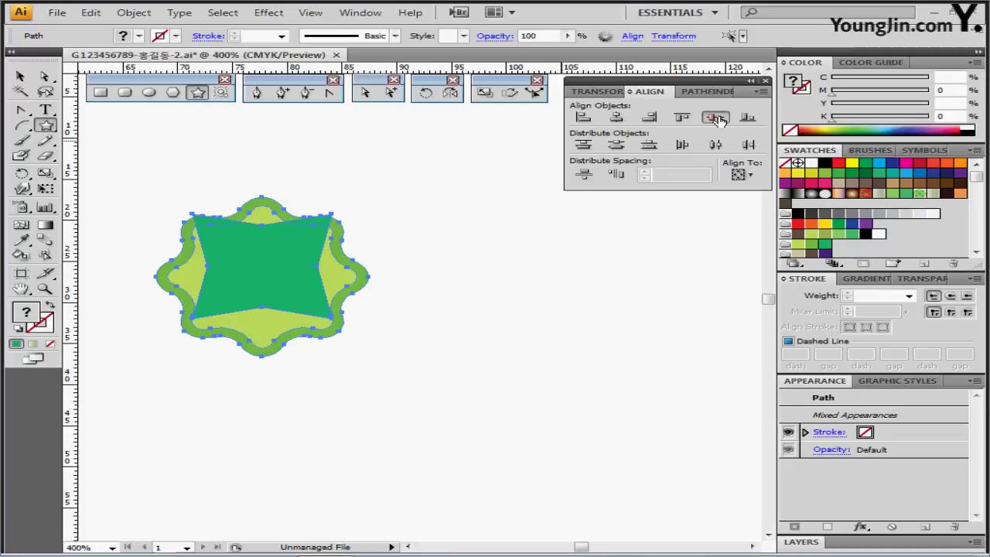
pyautogui.click(504, 276)
pyautogui.hotkey('ctrl', 'a')
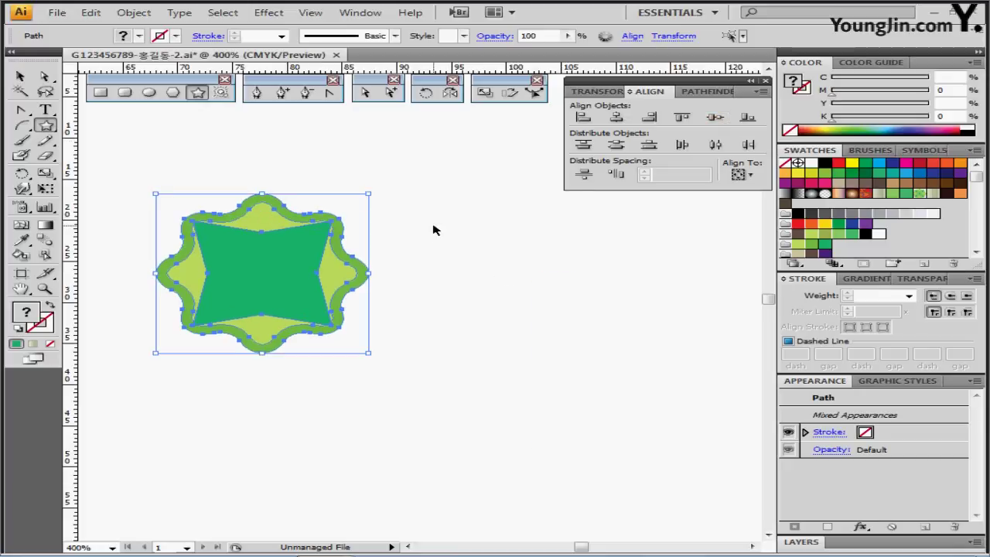
pyautogui.click(423, 210)
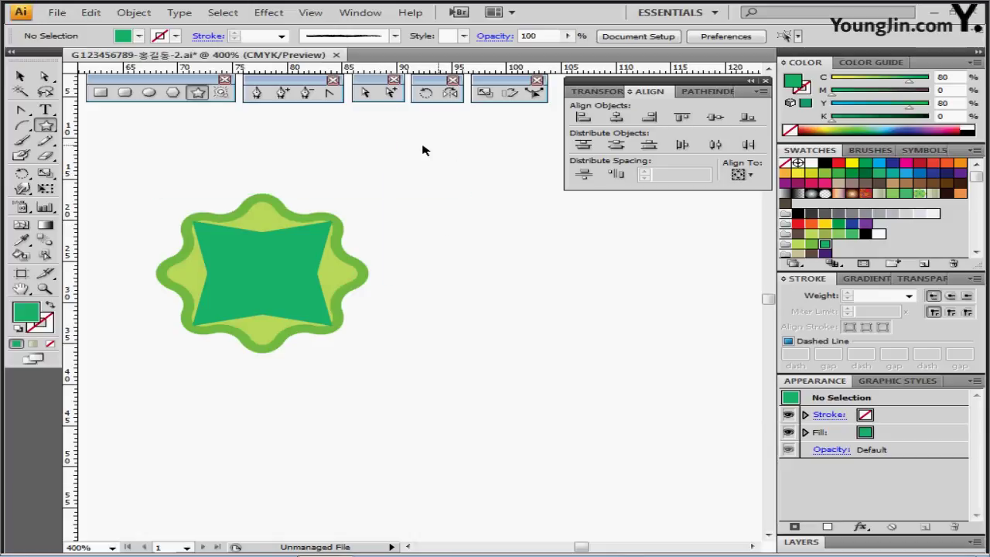
# Apply Round Corners with a 1.5 mm radius to the four-point star and expand its appearance
pyautogui.click(266, 259)
pyautogui.click(265, 259)
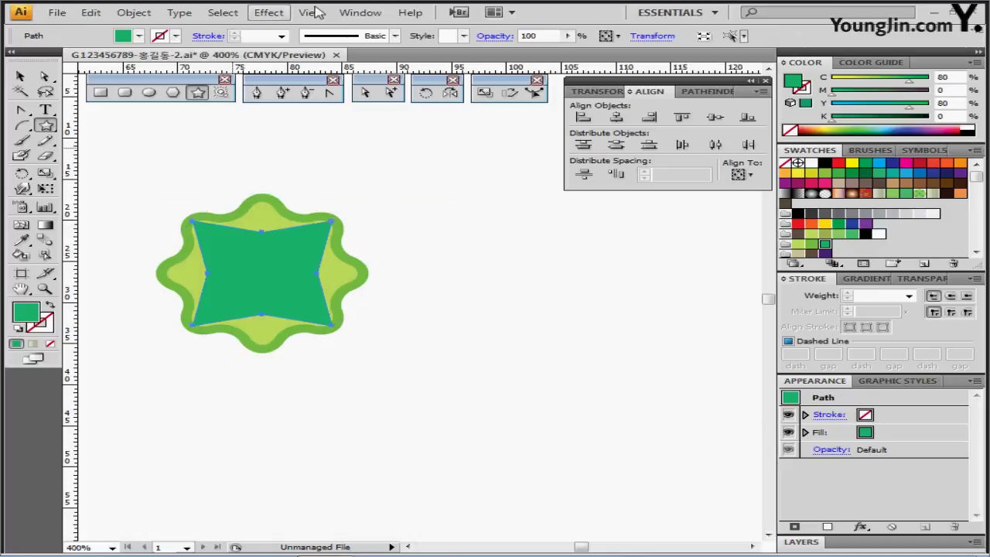
pyautogui.click(284, 18)
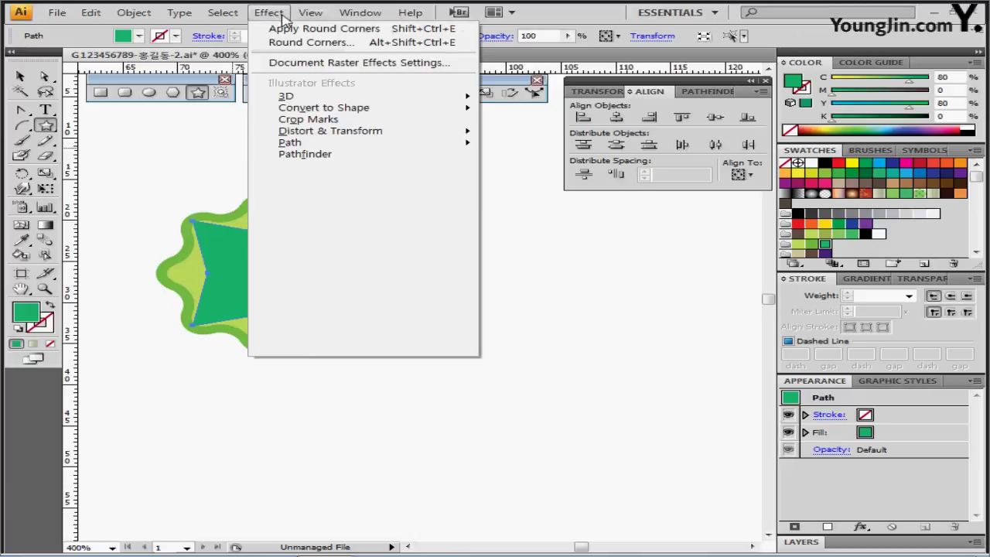
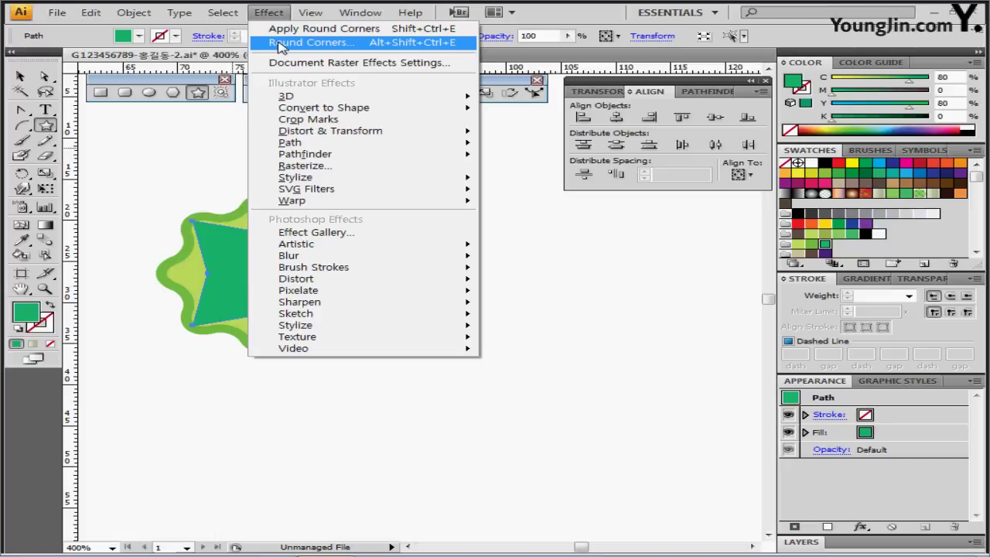
pyautogui.click(280, 48)
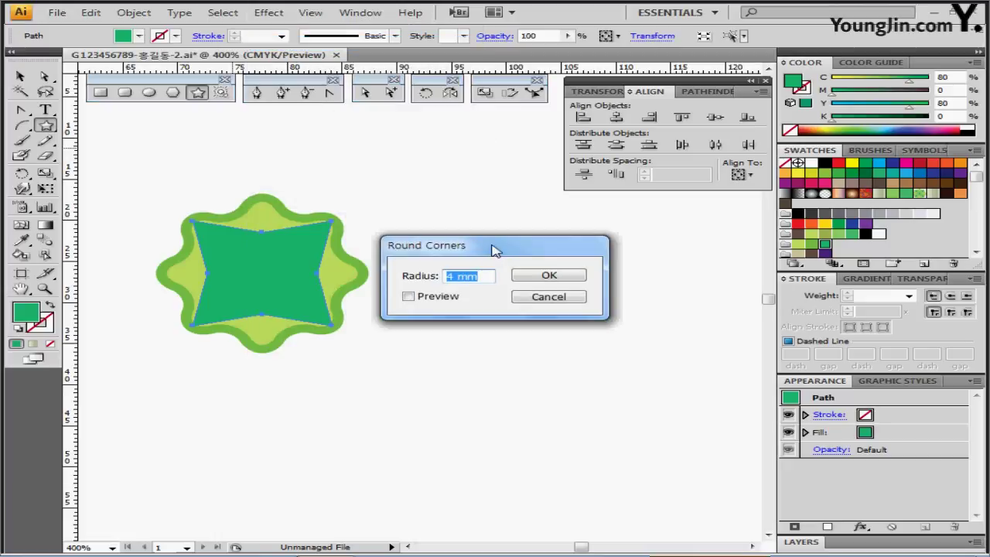
pyautogui.moveTo(495, 194); pyautogui.dragTo(473, 189)
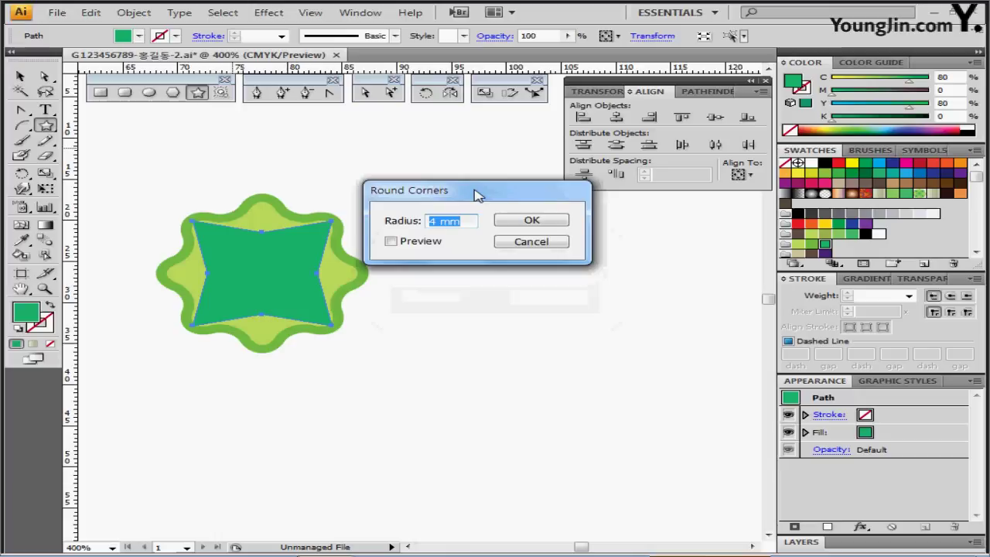
pyautogui.click(391, 242)
pyautogui.click(398, 222)
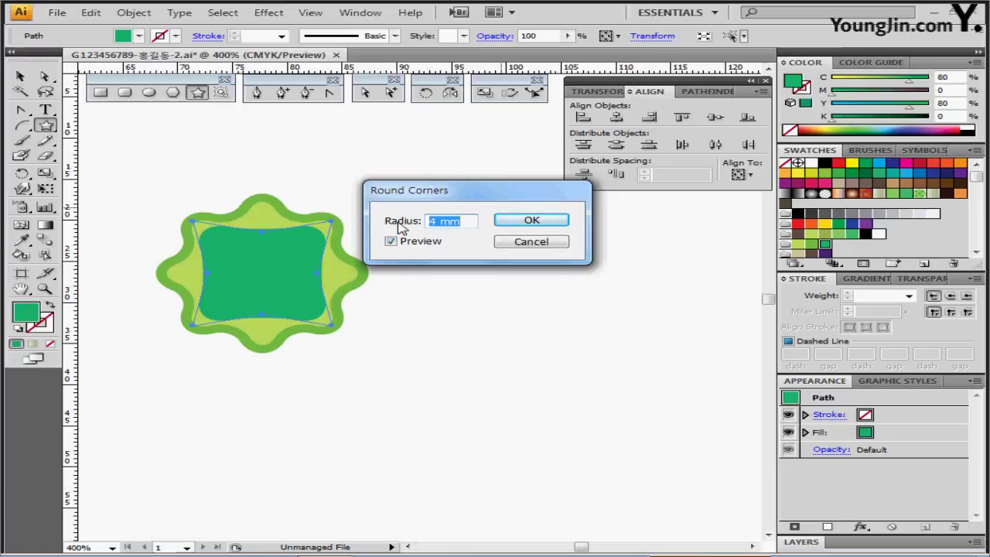
pyautogui.write('1.5')
pyautogui.press('Return')
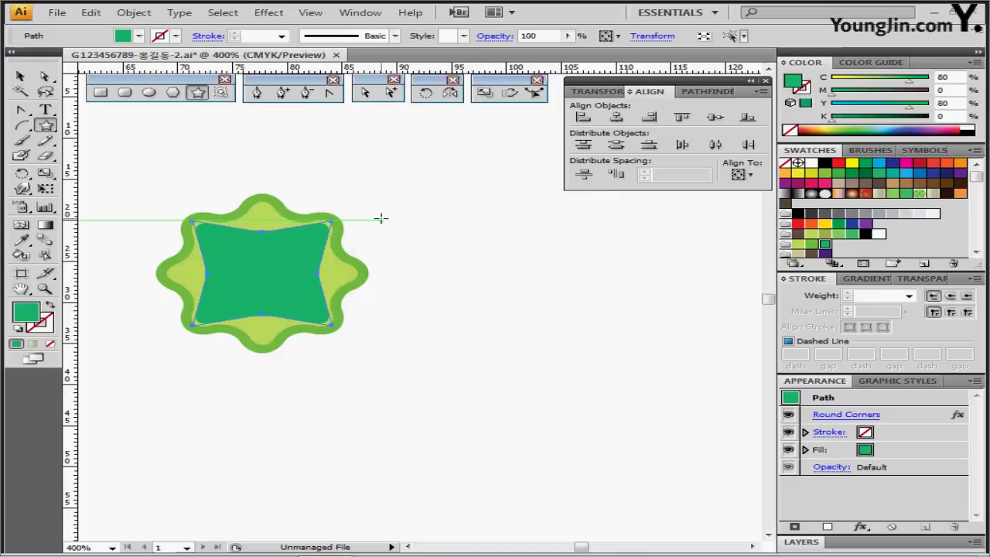
pyautogui.click(134, 13)
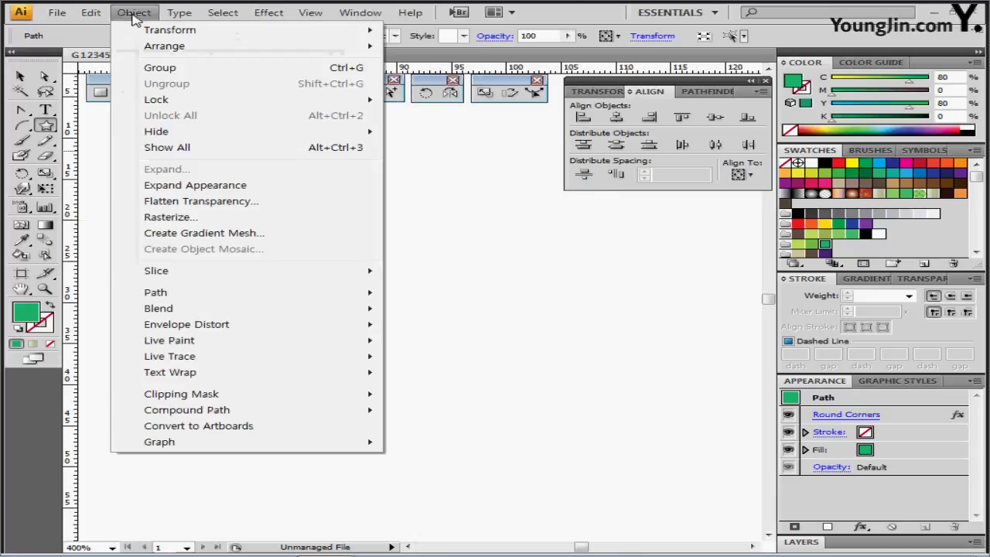
pyautogui.click(208, 192)
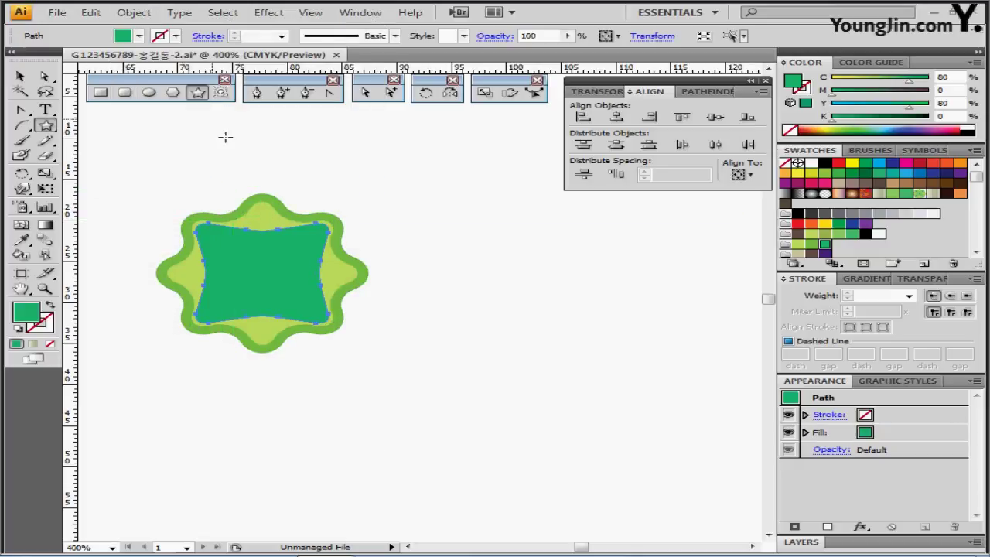
# Make a copy of the rounded four-point star rotated by 45°
pyautogui.doubleClick(426, 93)
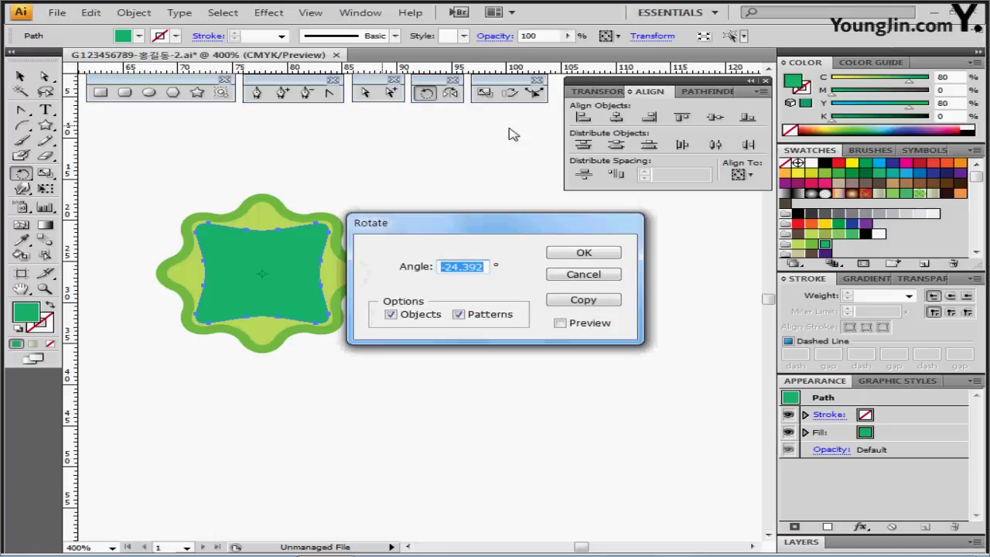
pyautogui.write('45')
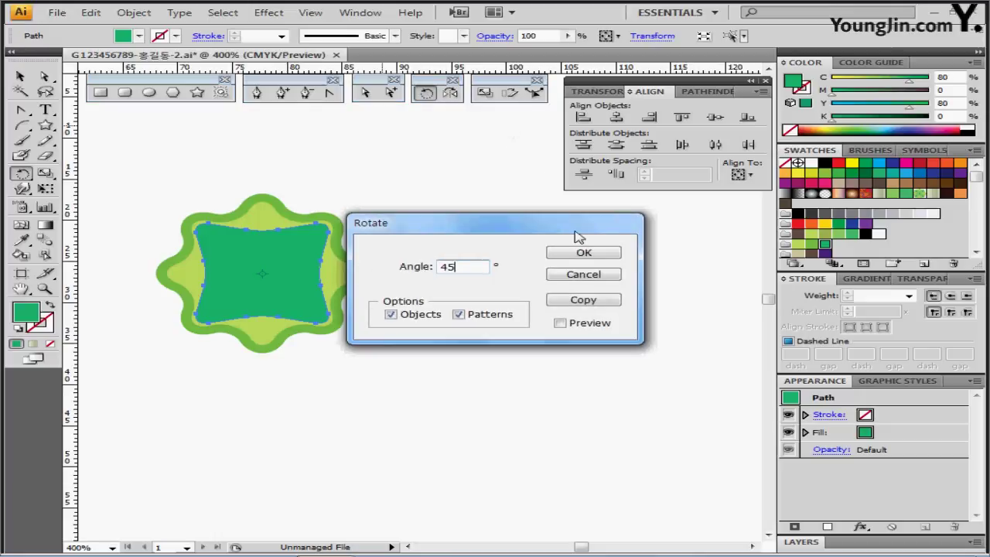
pyautogui.click(576, 300)
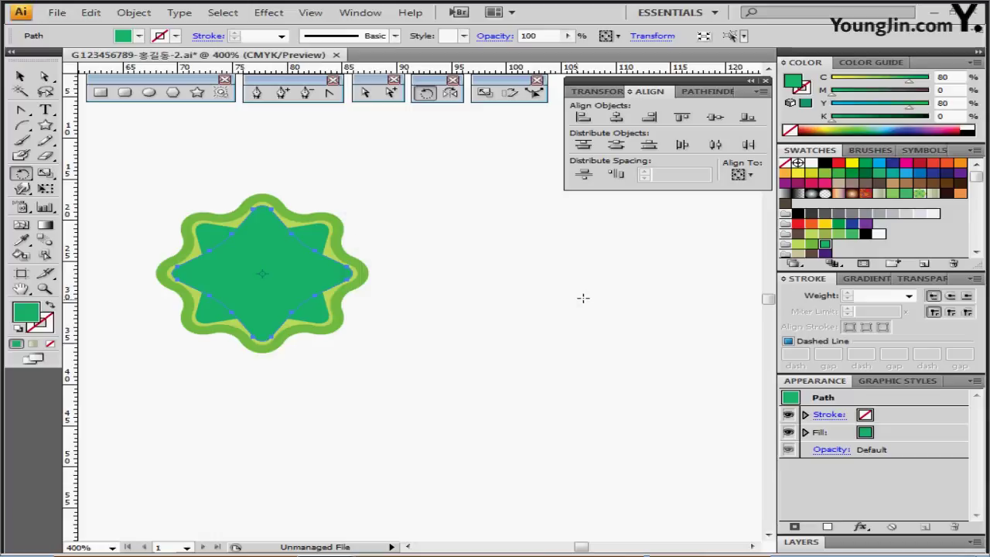
# Fill the rotated star copy with C30 M0 Y80 K0 and set its opacity to 60%
pyautogui.doubleClick(956, 77)
pyautogui.write('30')
pyautogui.press('Tab')
pyautogui.press('Tab')
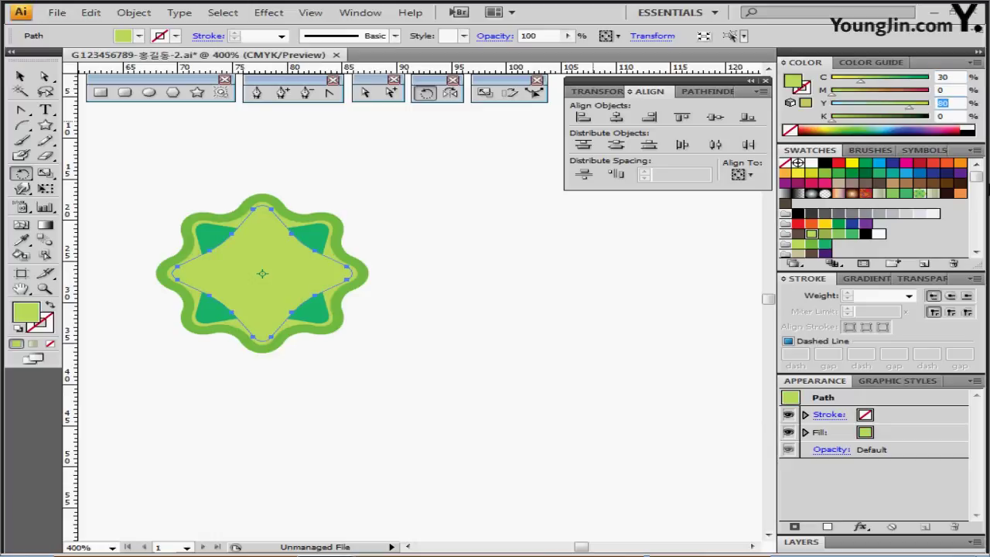
pyautogui.moveTo(554, 36); pyautogui.dragTo(510, 36)
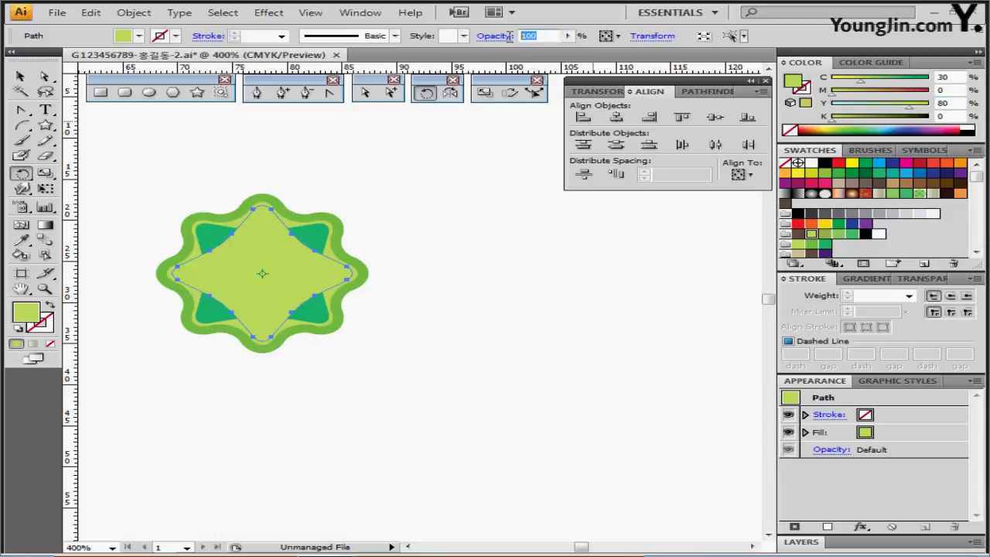
pyautogui.write('60')
pyautogui.press('Return')
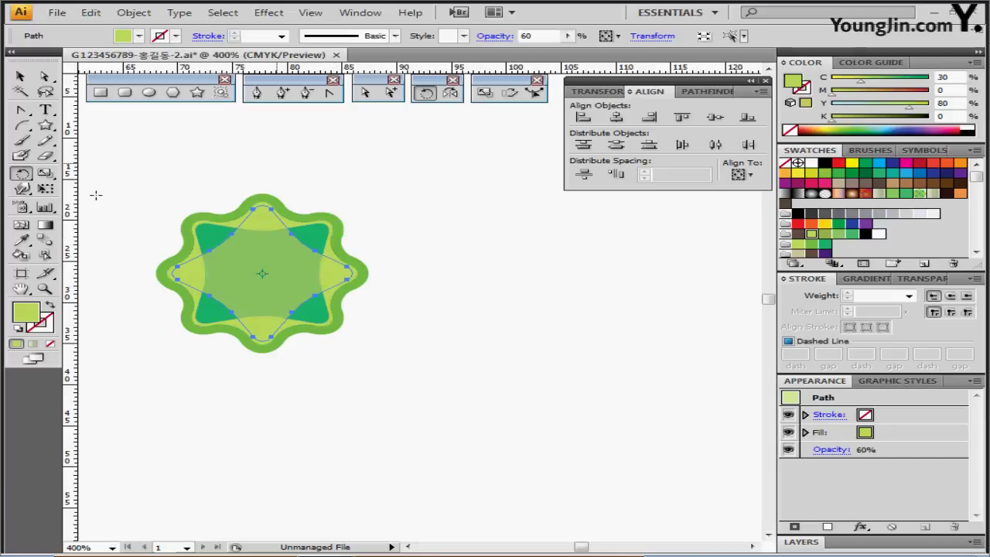
# Draw a small circle outward from the badge's centre and fill it with C80 M0 Y80 K0
pyautogui.click(150, 92)
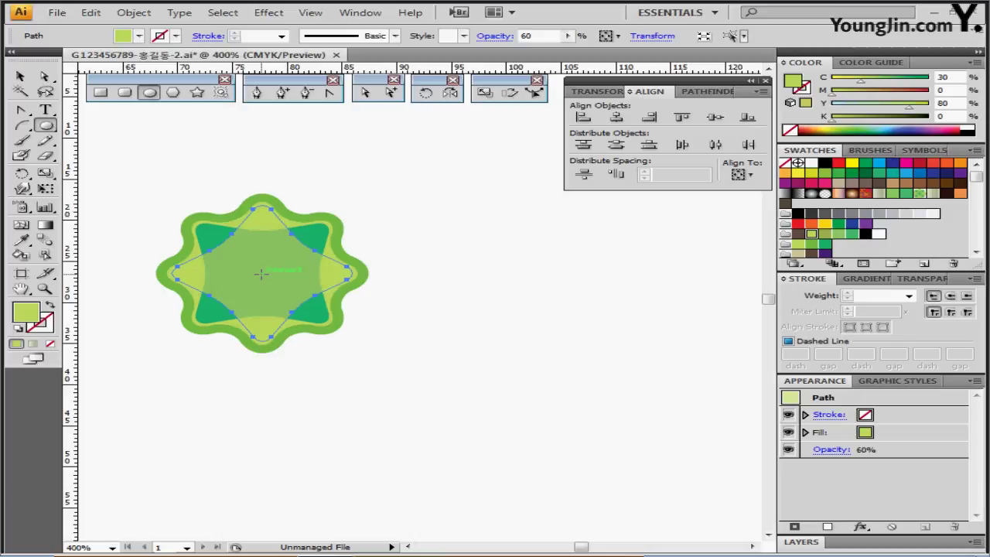
pyautogui.moveTo(261, 273); pyautogui.dragTo(279, 281)
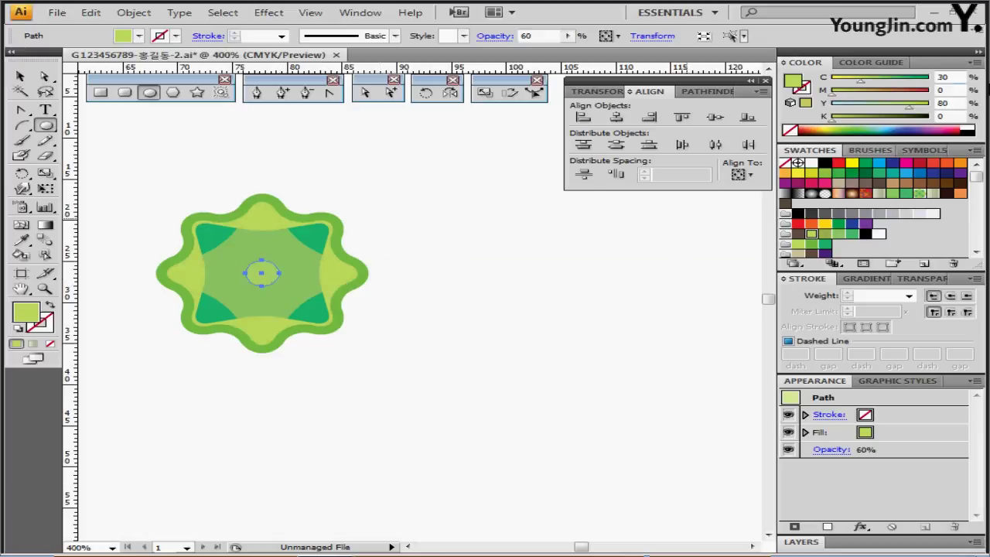
pyautogui.click(946, 78)
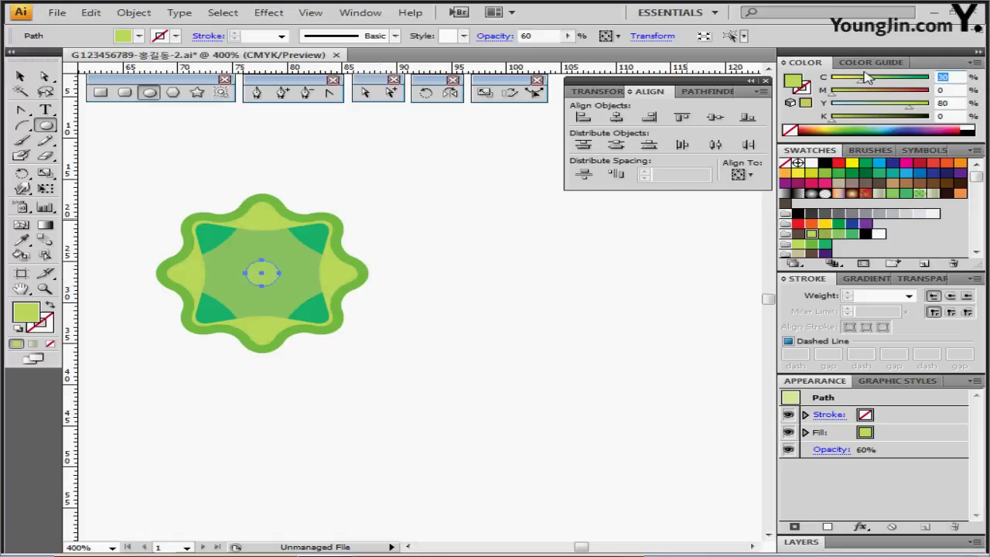
pyautogui.write('80')
pyautogui.press('Tab')
pyautogui.press('Tab')
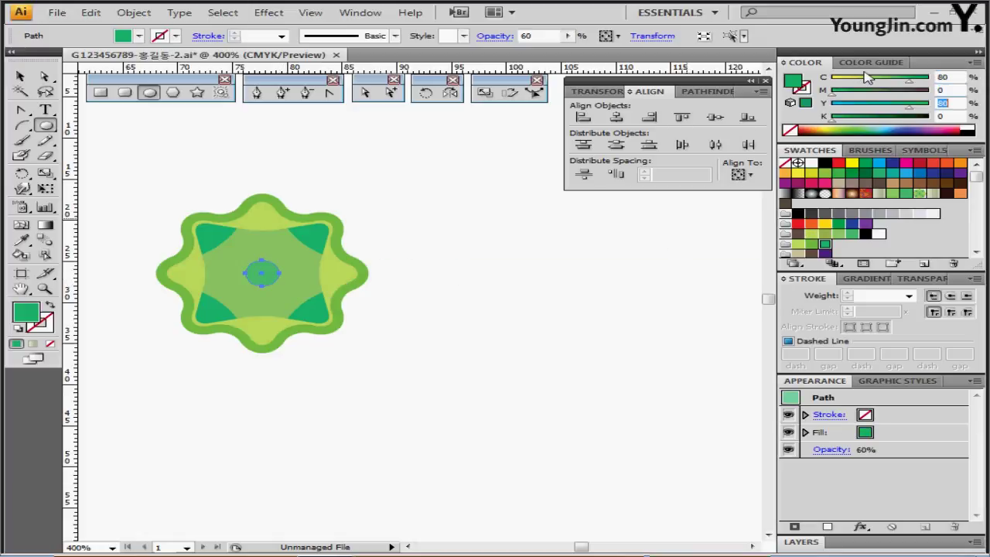
# Set the central circle's opacity to 100% and deselect it
pyautogui.click(568, 36)
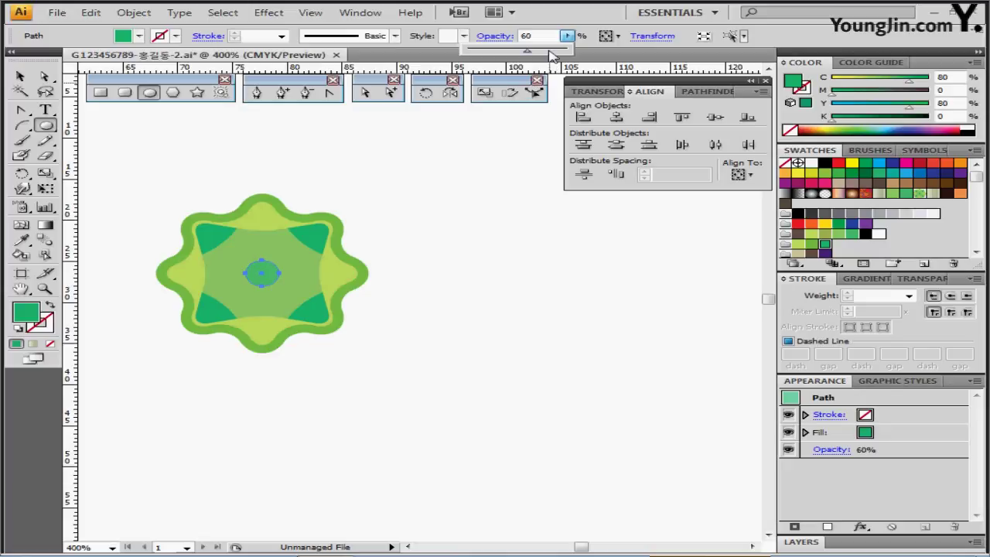
pyautogui.moveTo(526, 51); pyautogui.dragTo(594, 51)
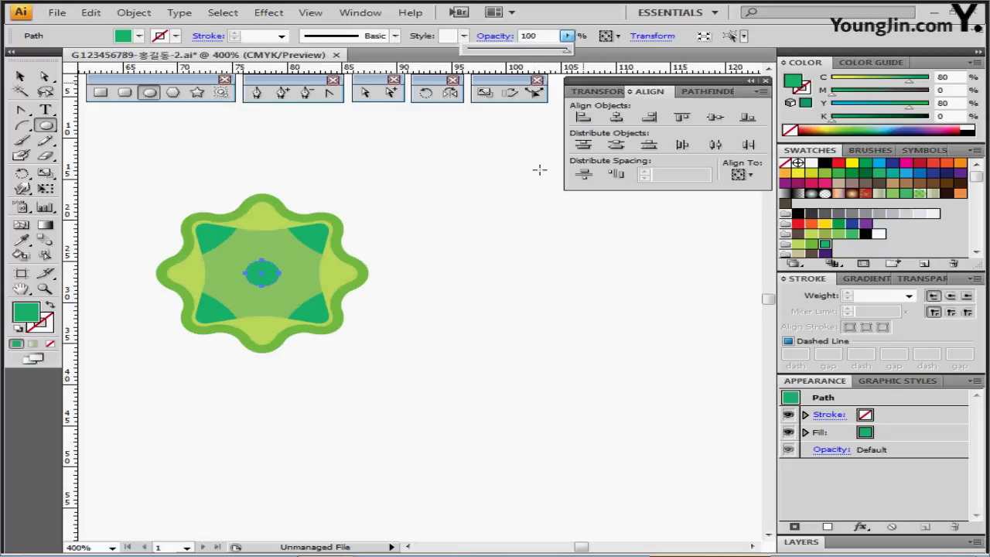
pyautogui.click(409, 247)
pyautogui.keyDown('ctrl'); pyautogui.click(444, 198); pyautogui.keyUp('ctrl')
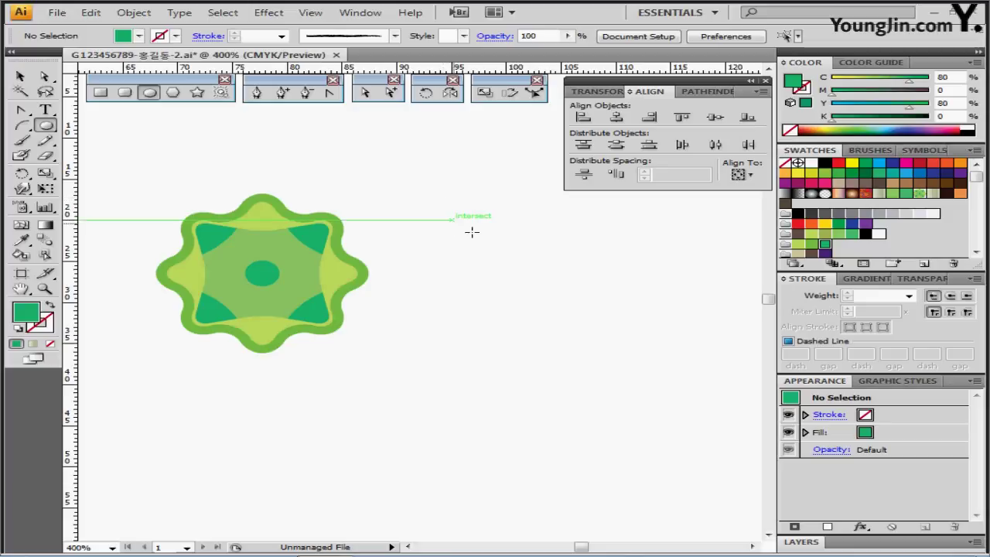
pyautogui.moveTo(444, 316); pyautogui.dragTo(456, 294)
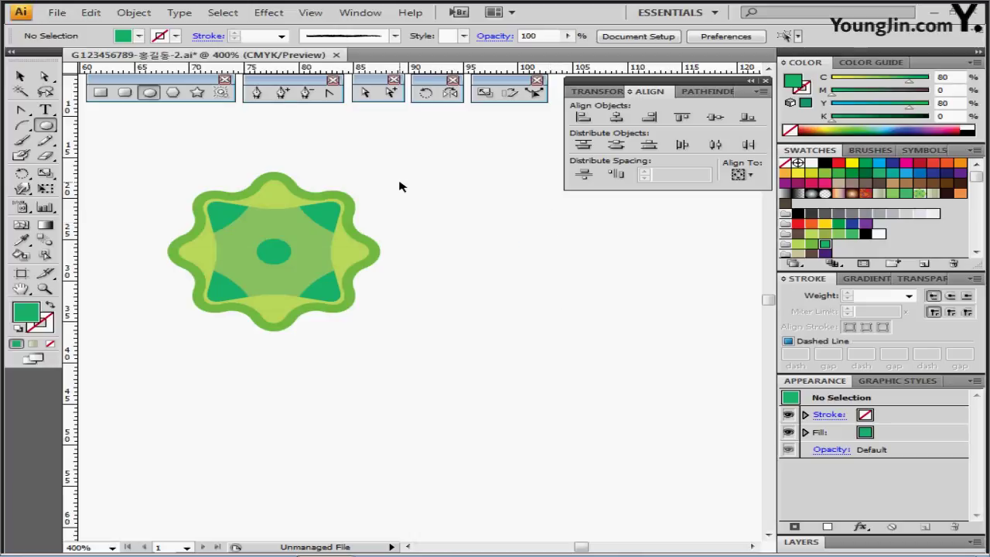
# Draw a square of about 21 mm with no fill or stroke from the badge's centre, enclosing the whole badge
pyautogui.click(100, 93)
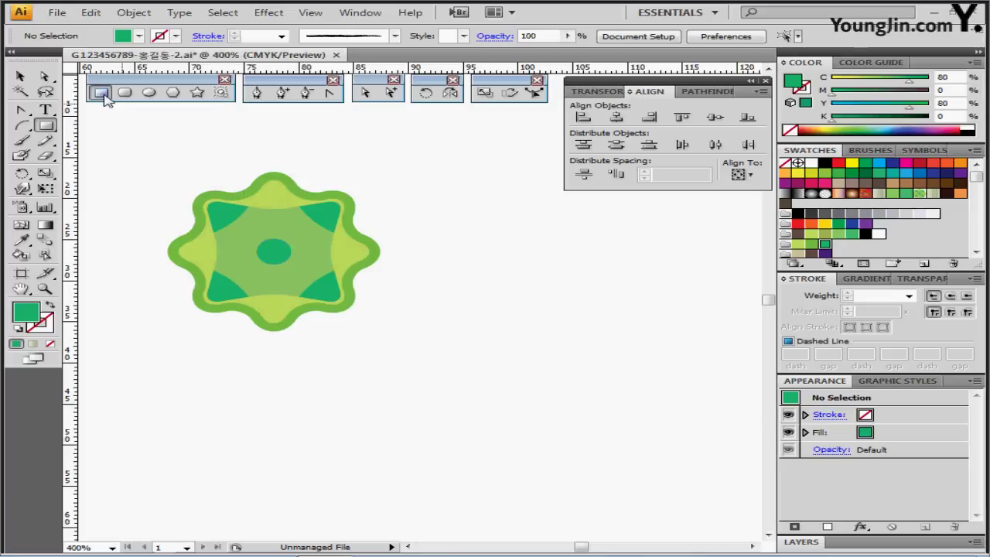
pyautogui.click(51, 344)
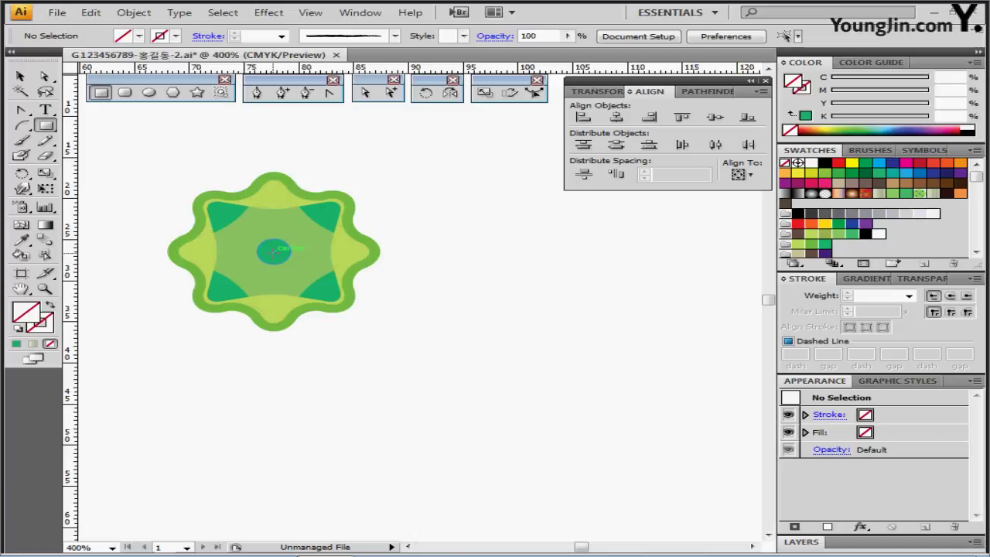
pyautogui.moveTo(273, 250)
pyautogui.mouseDown()
pyautogui.moveTo(378, 317)
pyautogui.moveTo(386, 338)
pyautogui.mouseUp()
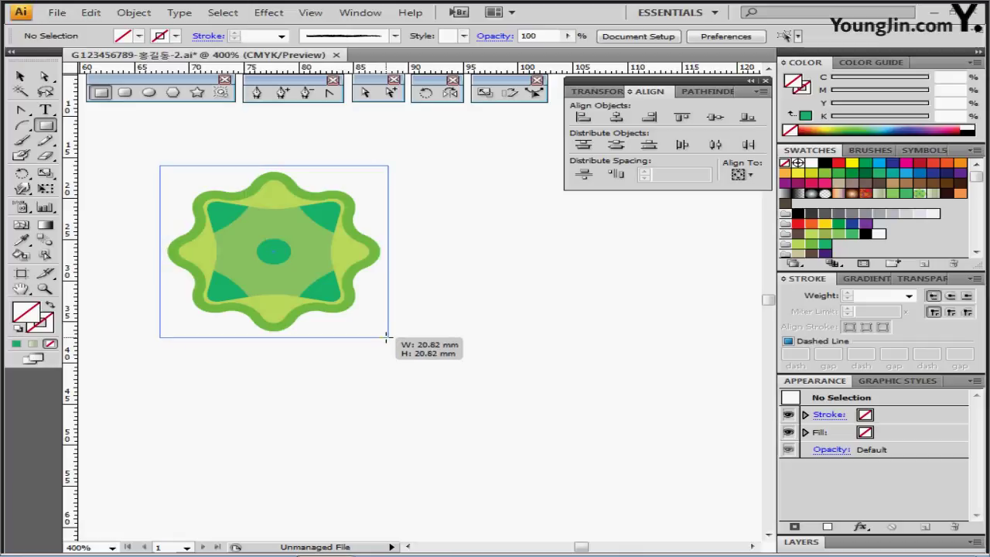
pyautogui.moveTo(387, 338); pyautogui.dragTo(390, 339)
# Send the unfilled square to the back, select it with all the badge shapes and align them on their vertical centres
pyautogui.rightClick(395, 335)
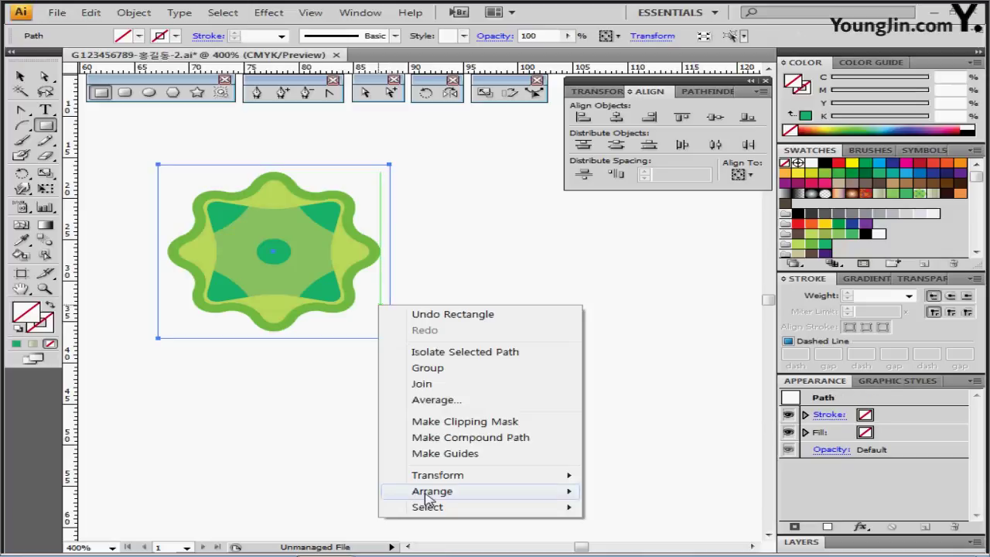
pyautogui.moveTo(433, 492)
pyautogui.click(633, 470)
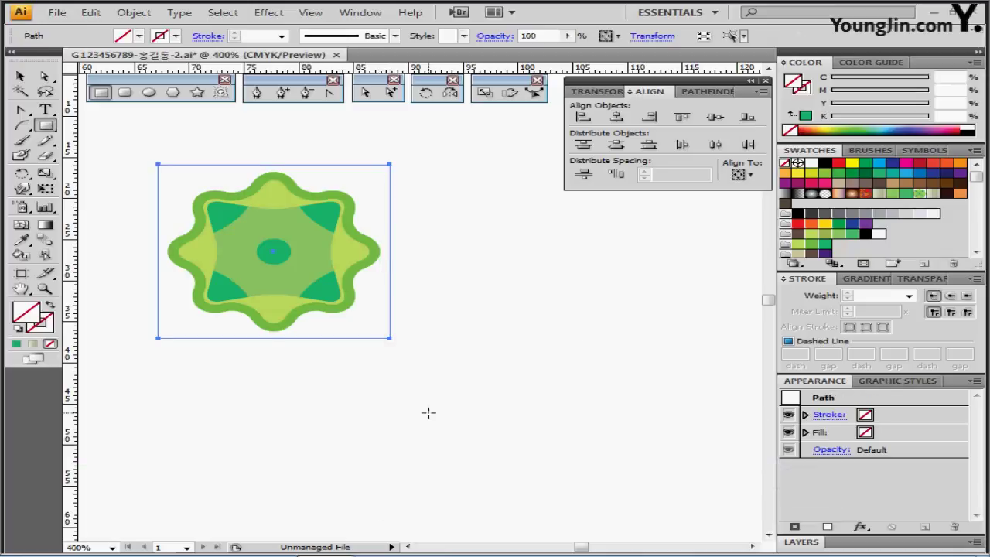
pyautogui.moveTo(475, 410); pyautogui.dragTo(433, 380)
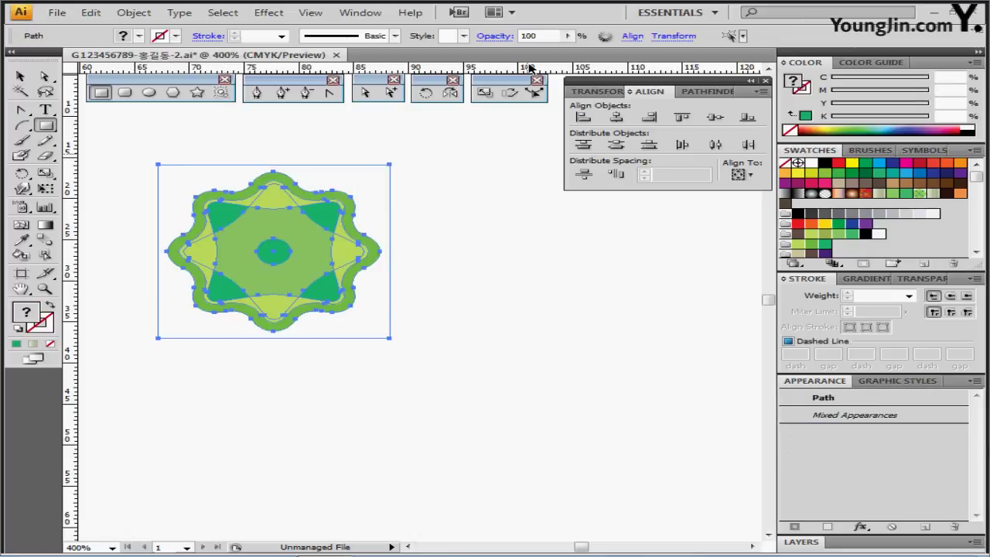
pyautogui.click(718, 119)
# Define the selected badge and its bounding square as a pattern swatch named 별 문양, and deselect the artwork
pyautogui.click(90, 12)
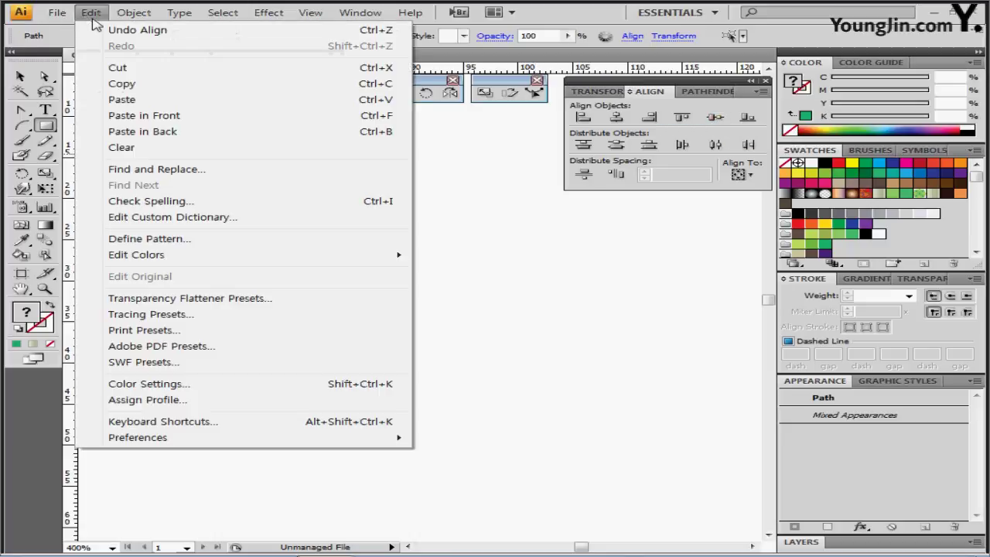
pyautogui.click(225, 241)
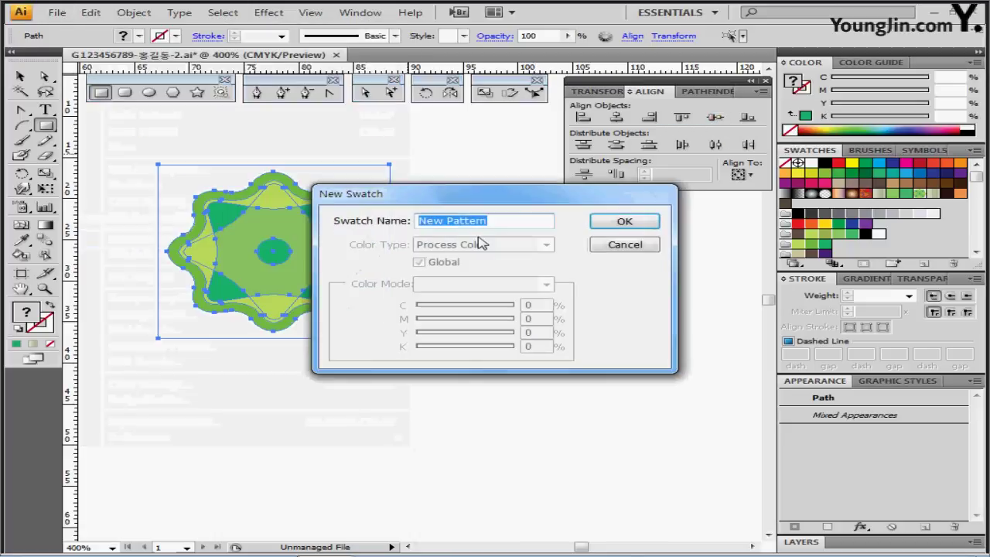
pyautogui.write('별무')
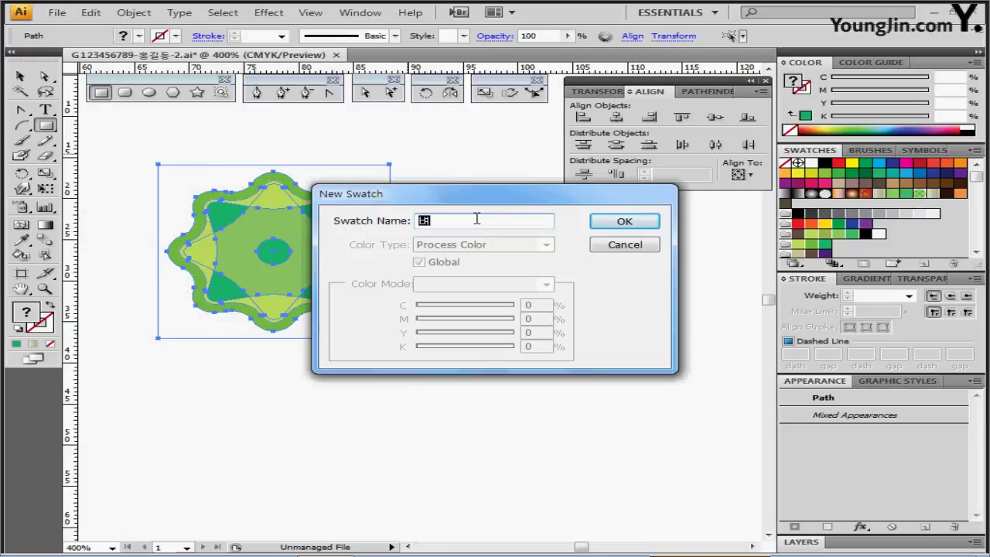
pyautogui.write('ㄴ양')
pyautogui.press('Return')
pyautogui.keyDown('ctrl'); pyautogui.click(548, 247); pyautogui.keyUp('ctrl')
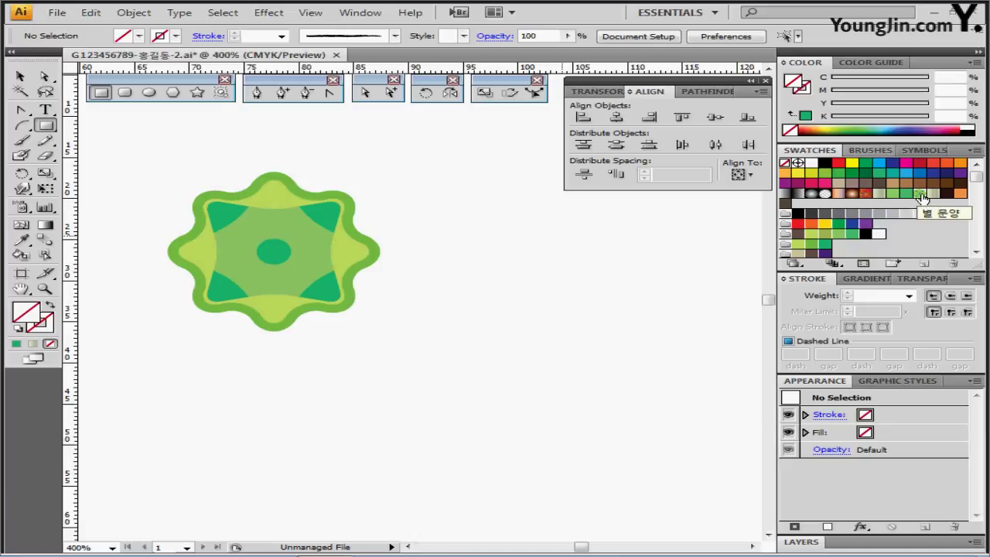
pyautogui.moveTo(922, 195); pyautogui.dragTo(378, 291)
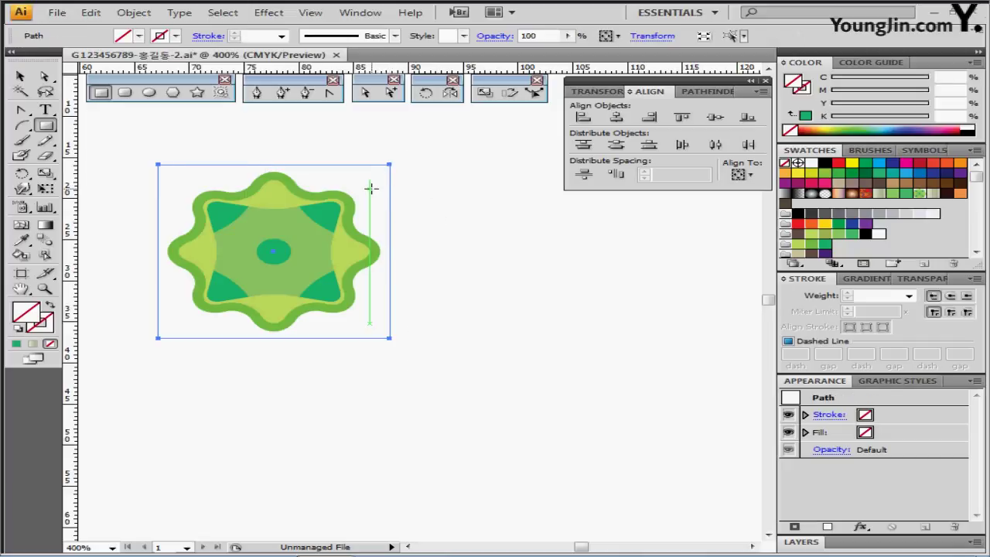
pyautogui.hotkey('ctrl', 'shift', 'a')
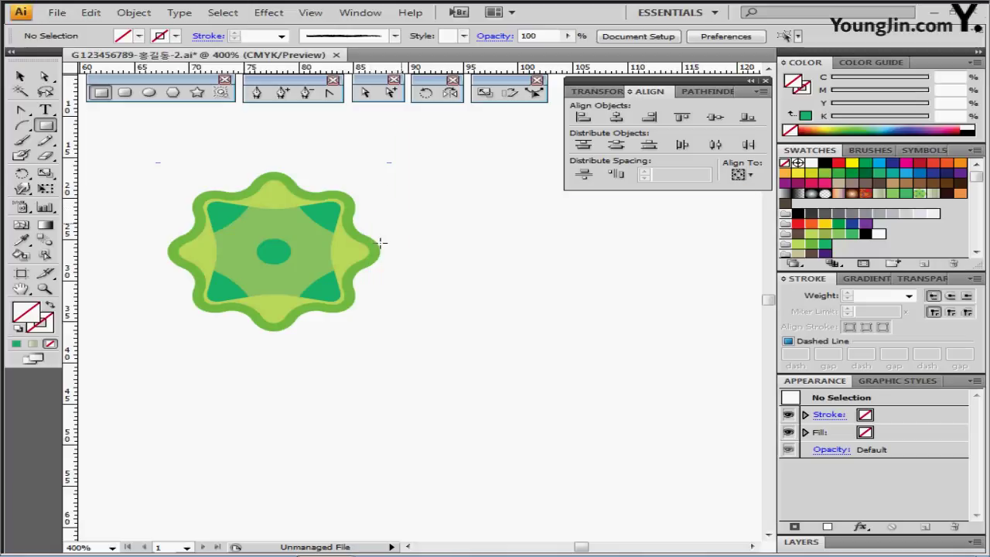
# Create a 66 × 33 mm rectangle below the koala, filled with C20 M20 Y40 K0 and without a stroke
pyautogui.moveTo(402, 325); pyautogui.dragTo(406, 180)
pyautogui.keyDown('ctrl'); pyautogui.keyDown('alt'); pyautogui.click(428, 297); pyautogui.keyUp('alt'); pyautogui.keyUp('ctrl')
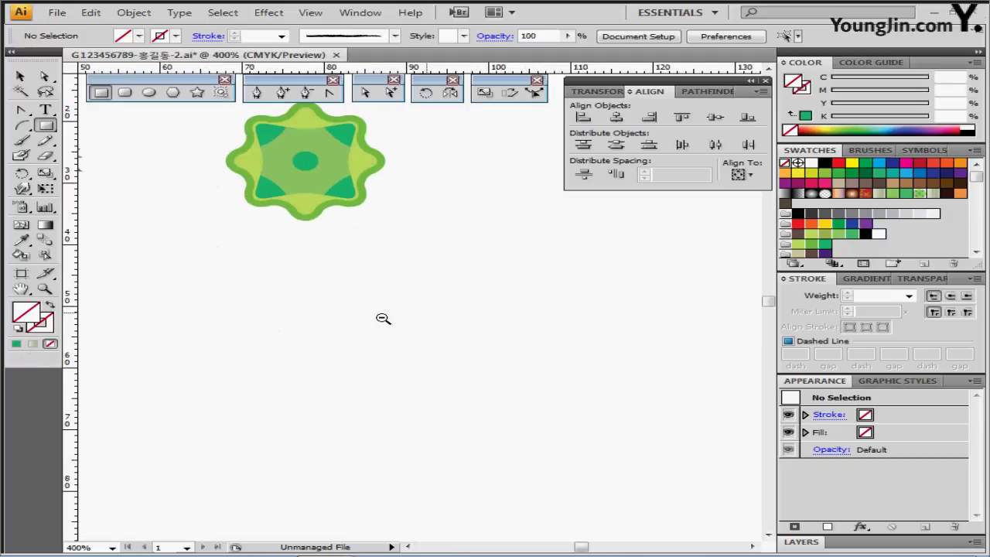
pyautogui.keyDown('ctrl'); pyautogui.keyDown('alt'); pyautogui.click(384, 317); pyautogui.keyUp('alt'); pyautogui.keyUp('ctrl')
pyautogui.keyDown('ctrl'); pyautogui.keyDown('alt'); pyautogui.click(364, 317); pyautogui.keyUp('alt'); pyautogui.keyUp('ctrl')
pyautogui.moveTo(437, 318); pyautogui.dragTo(420, 250)
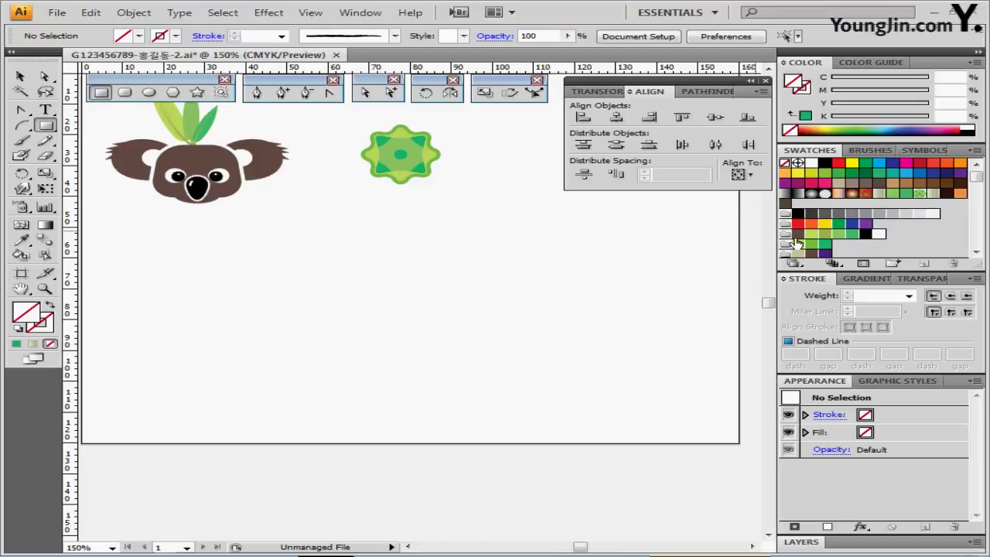
pyautogui.click(977, 252)
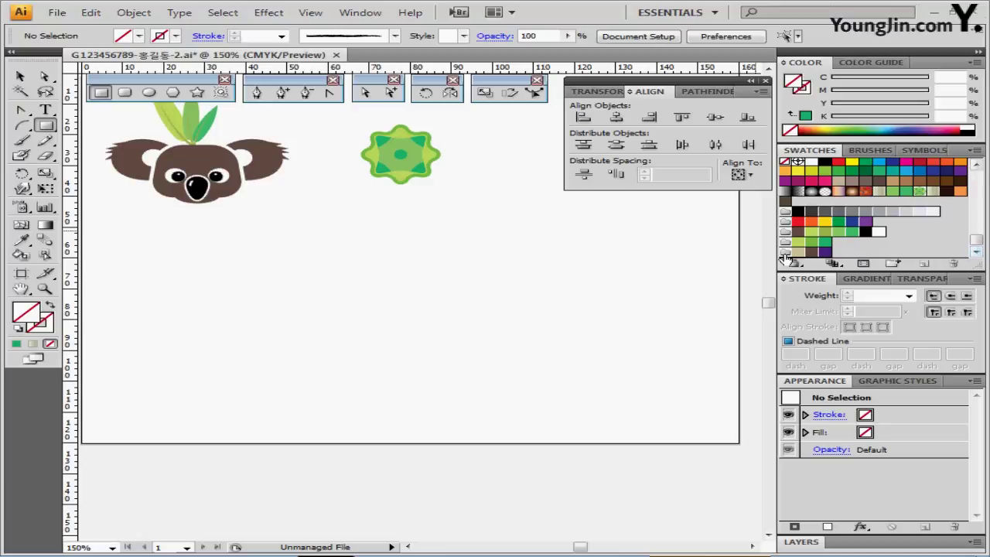
pyautogui.click(797, 252)
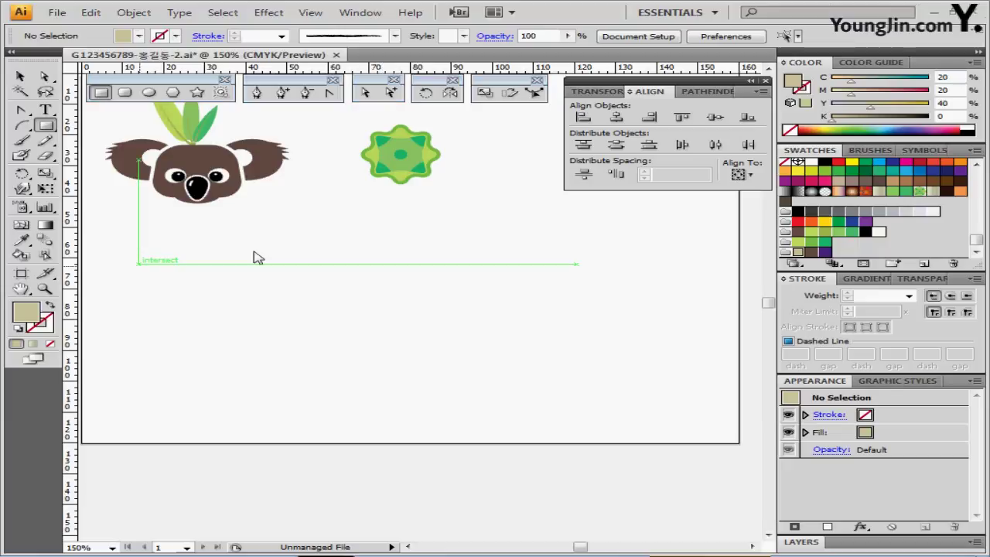
pyautogui.click(323, 249)
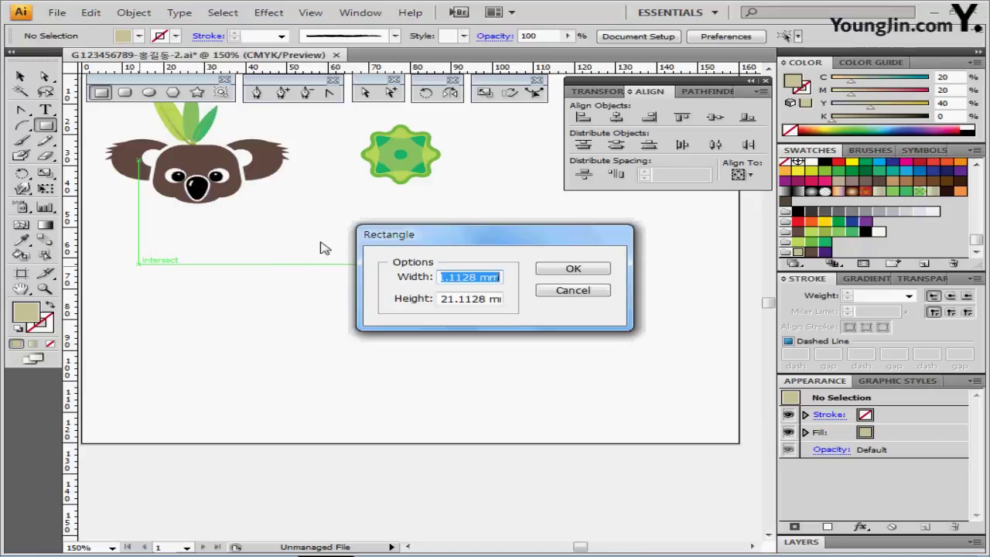
pyautogui.write('66')
pyautogui.press('Tab')
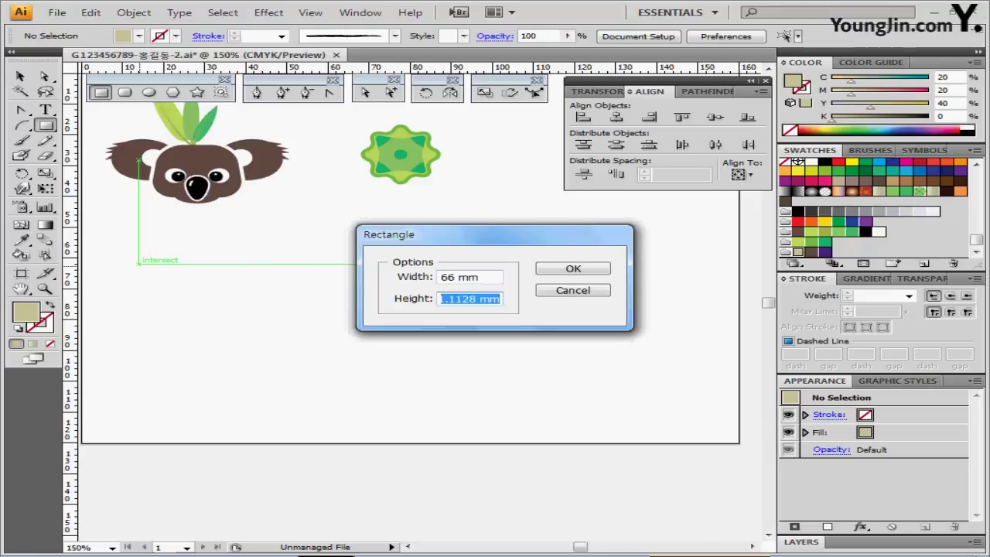
pyautogui.write('25')
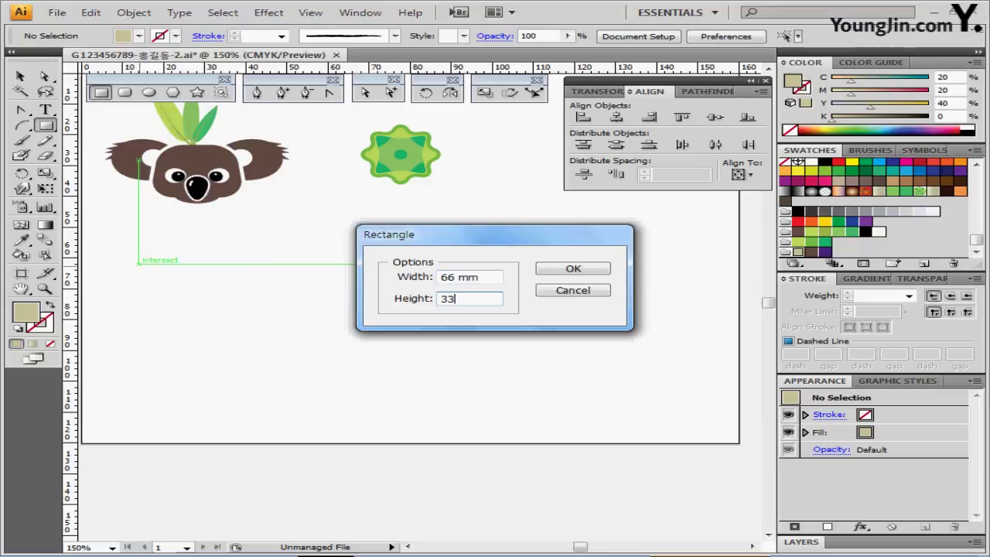
pyautogui.press('Return')
# Move the beige rectangle close to the lower-left corner of the artboard
pyautogui.press('v')
pyautogui.moveTo(305, 347); pyautogui.dragTo(287, 365)
pyautogui.press('space')
pyautogui.moveTo(336, 342); pyautogui.dragTo(362, 349)
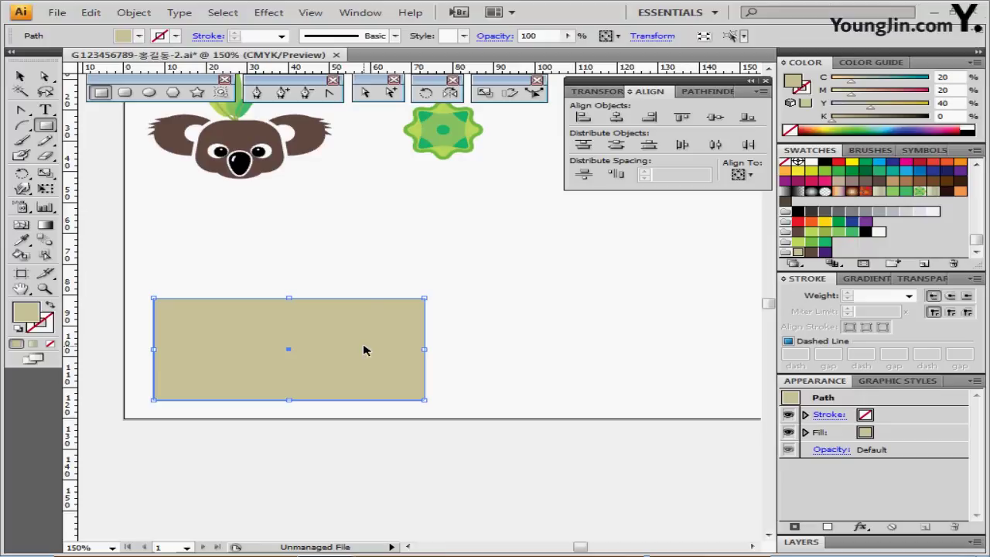
# Create a 42 × 35 mm rounded rectangle with a 9 mm corner radius, overlapping the upper part of the beige rectangle
pyautogui.click(125, 92)
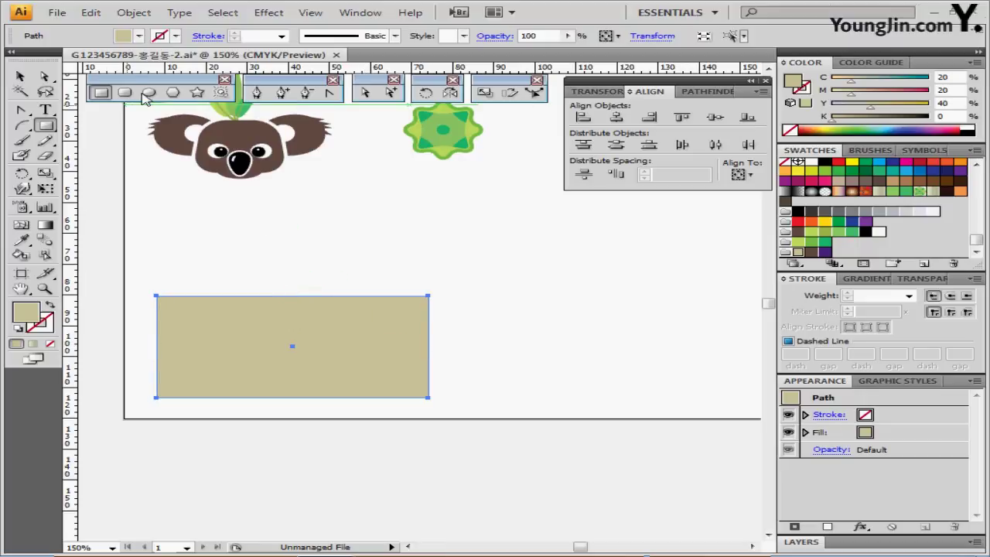
pyautogui.click(126, 93)
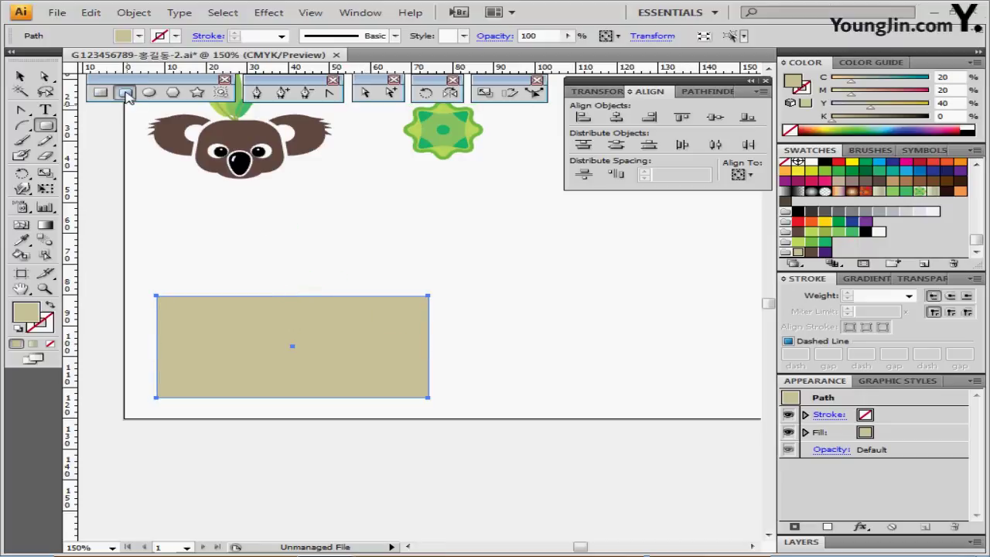
pyautogui.click(208, 229)
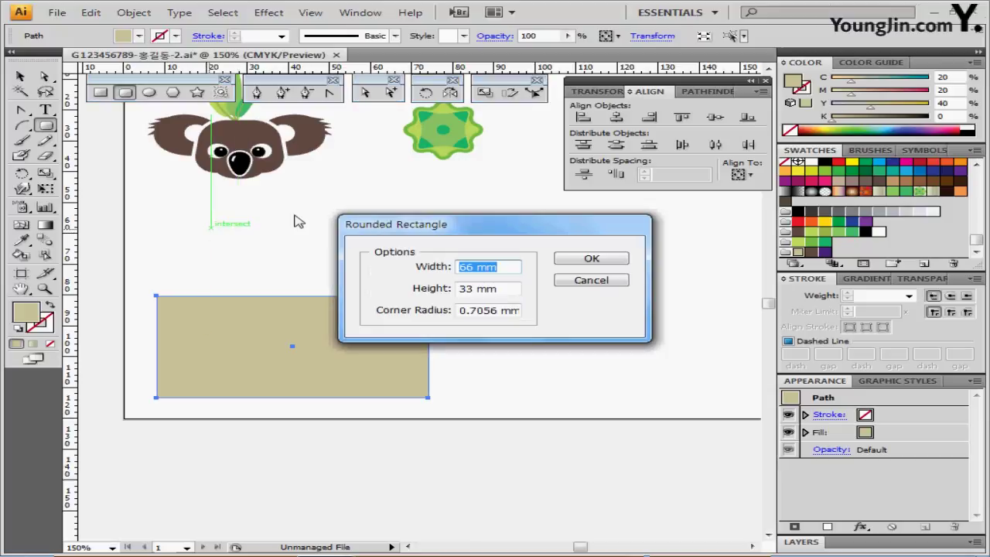
pyautogui.write('4')
pyautogui.press('Tab')
pyautogui.hotkey('shift', 'Tab')
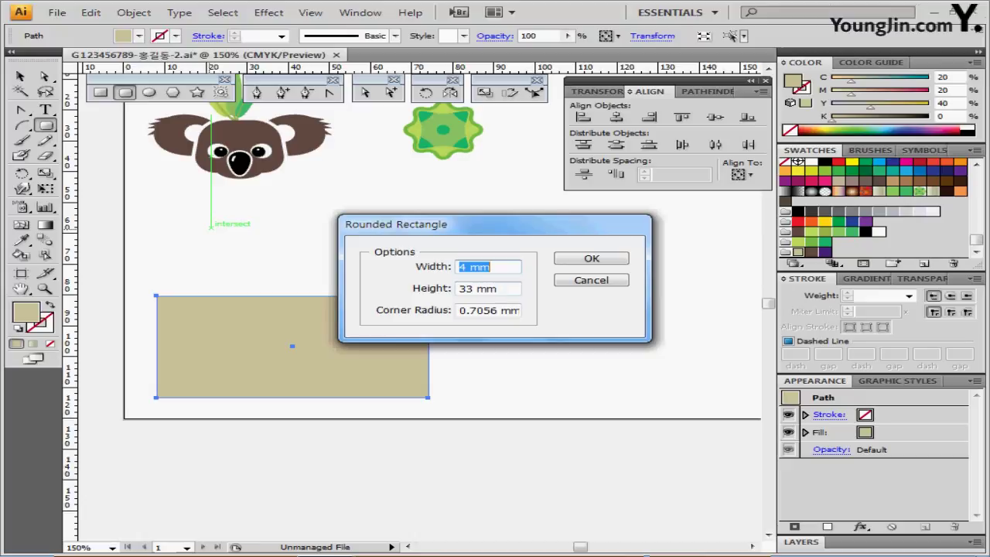
pyautogui.write('42')
pyautogui.press('Tab')
pyautogui.write('35')
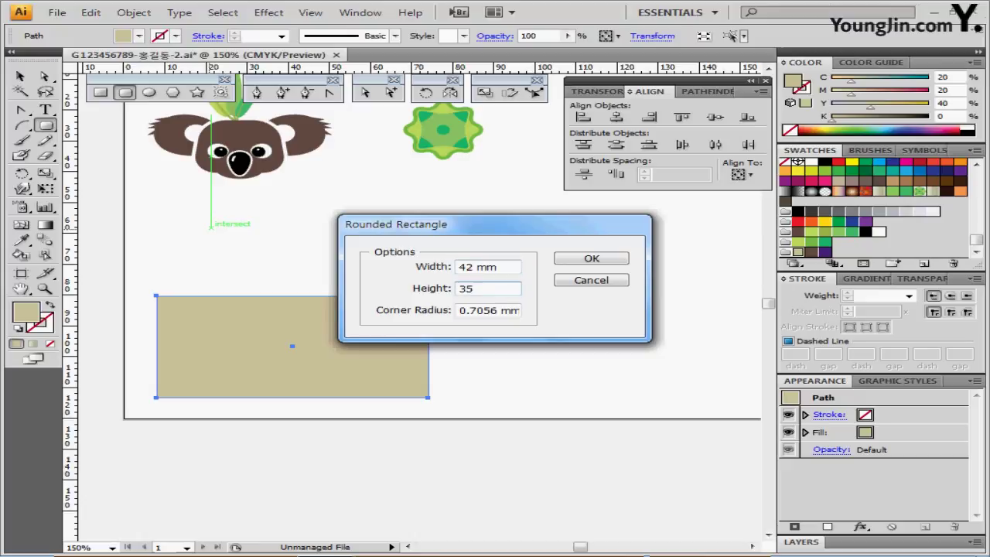
pyautogui.press('Tab')
pyautogui.write('6')
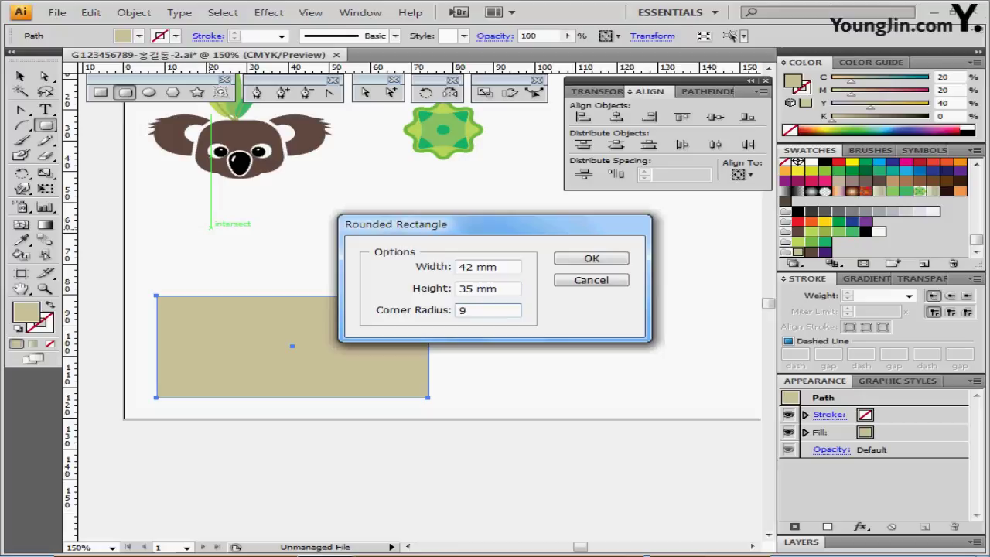
pyautogui.press('Return')
pyautogui.press('v')
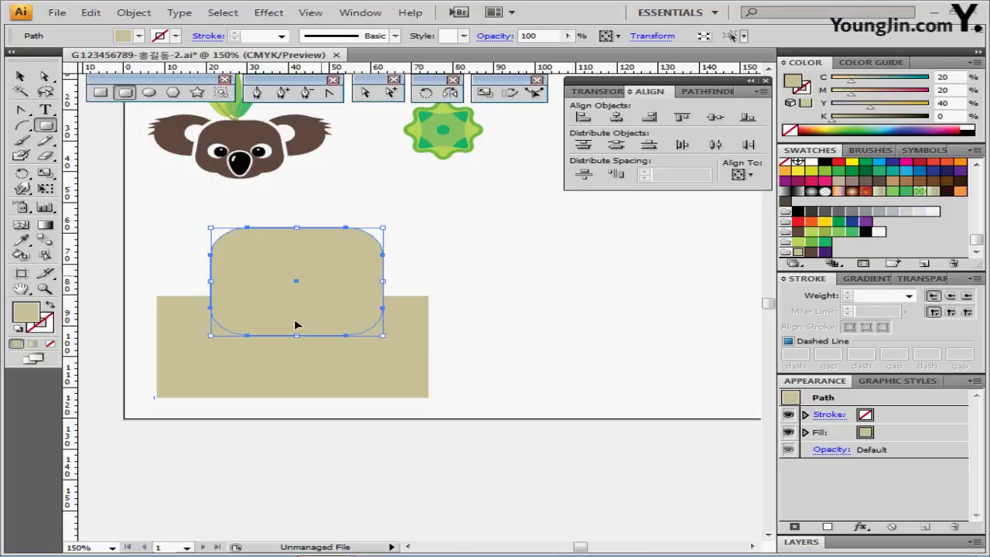
# Center the rounded rectangle and the beige rectangle on each other horizontally
pyautogui.moveTo(340, 426); pyautogui.dragTo(230, 281)
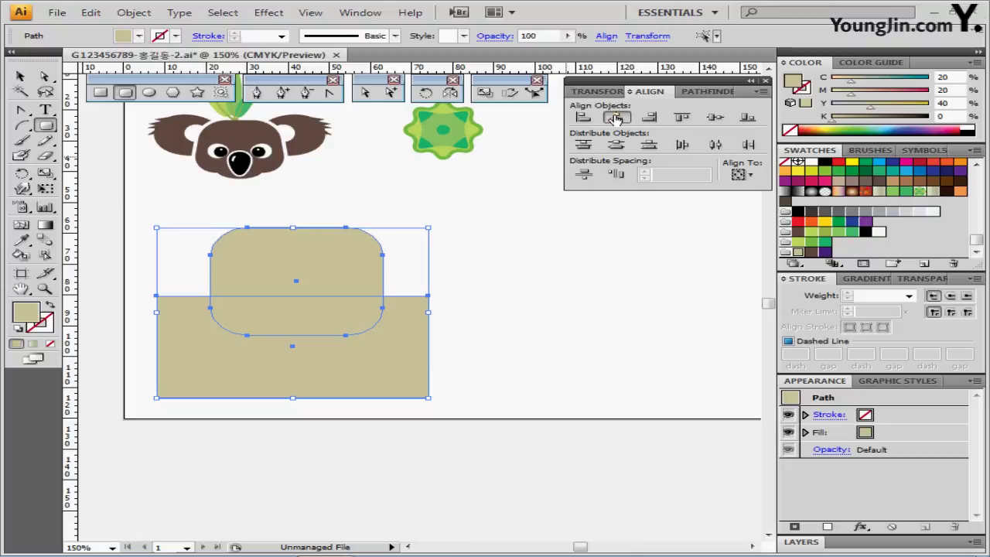
pyautogui.click(615, 117)
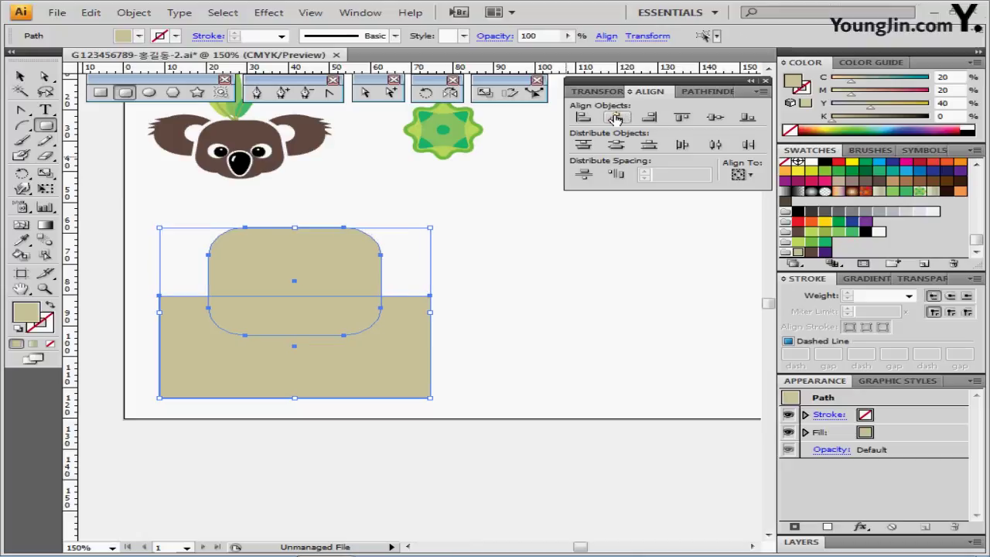
pyautogui.click(576, 308)
# Nudge the rounded rectangle slightly upward so that its lower rounded corners still lie inside the beige rectangle
pyautogui.click(367, 268)
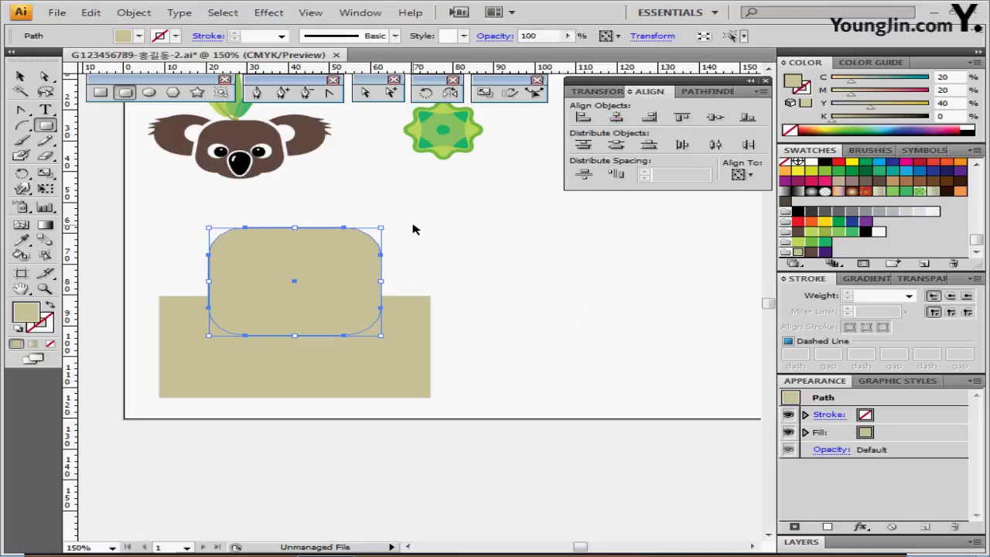
pyautogui.press('Up')
pyautogui.press('Up')
pyautogui.press('Up')
pyautogui.press('Up')
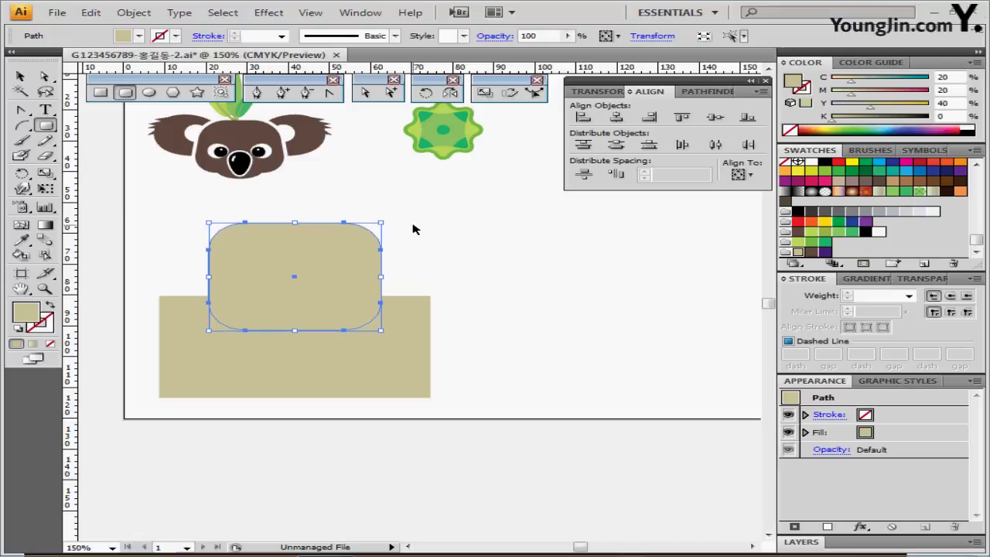
pyautogui.press('Up')
pyautogui.press('Up')
pyautogui.press('Up')
pyautogui.press('Up')
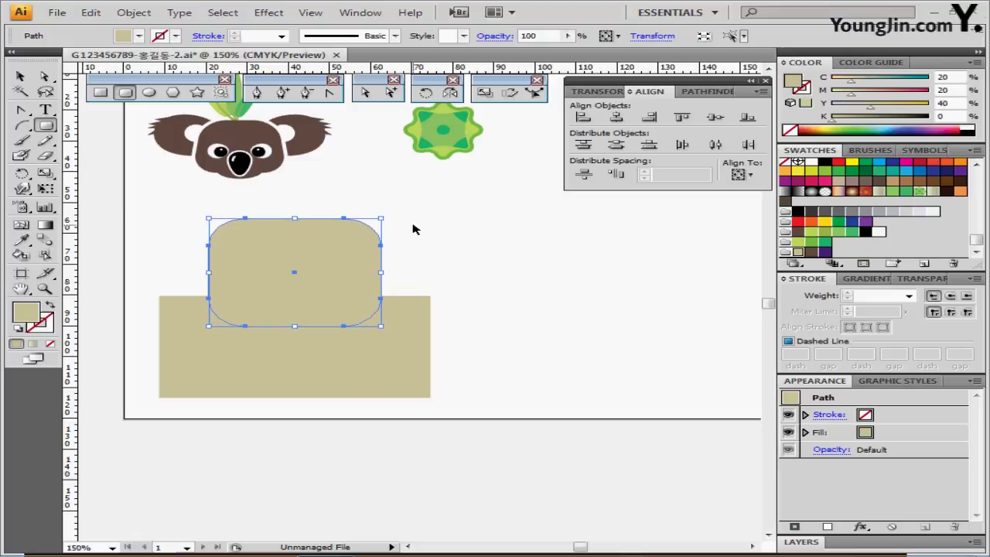
pyautogui.press('Up')
pyautogui.click(504, 255)
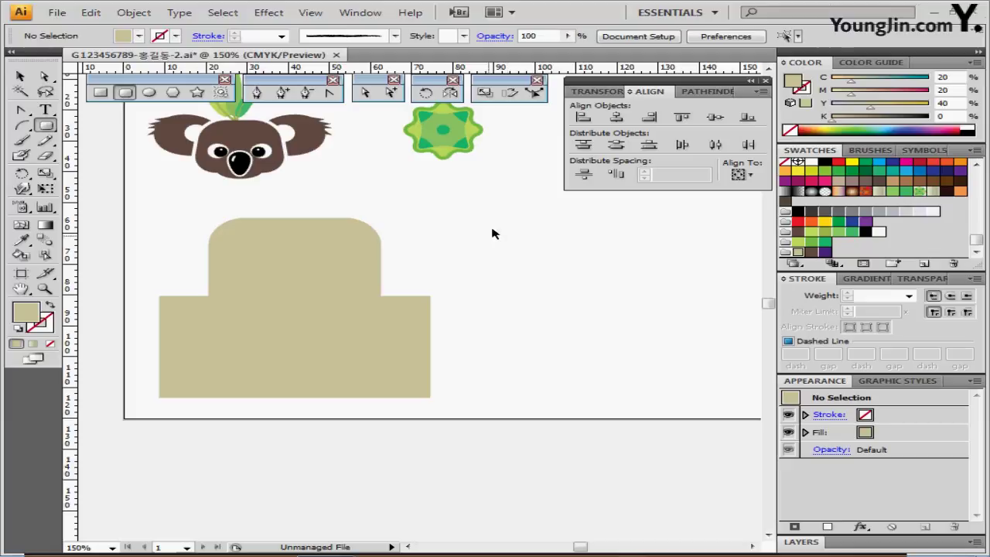
# Unite the rounded rectangle and the beige rectangle into one package shape, and deselect it
pyautogui.moveTo(492, 229); pyautogui.dragTo(301, 332)
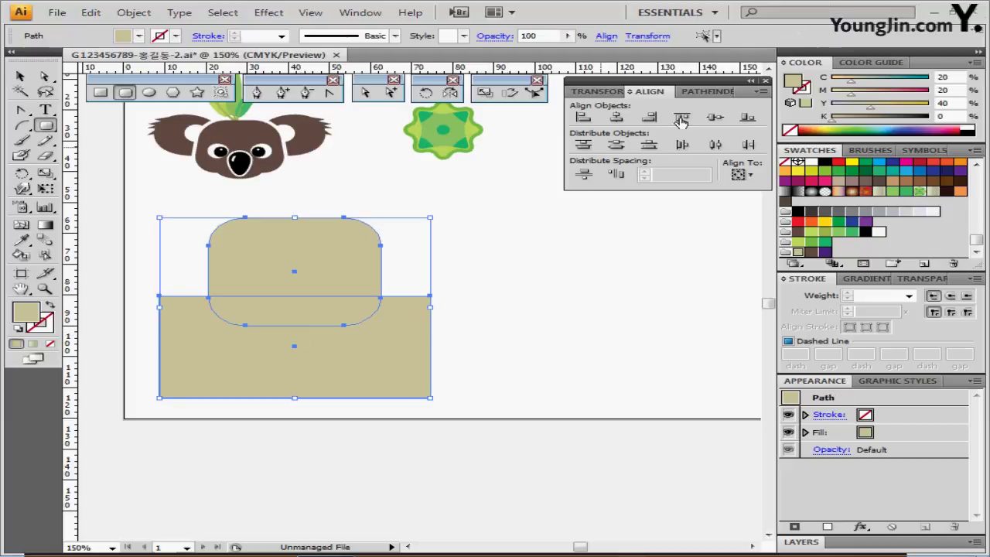
pyautogui.click(696, 92)
pyautogui.click(583, 120)
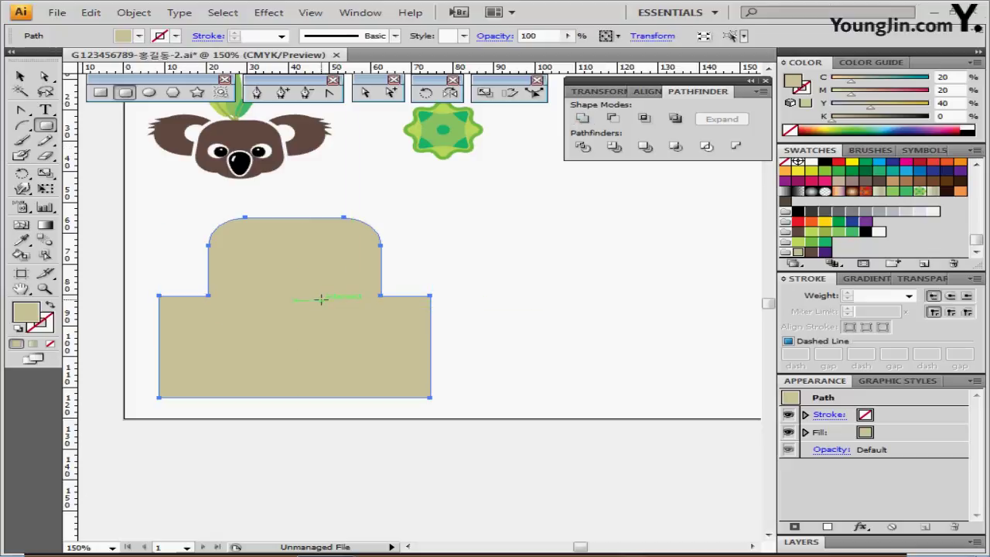
pyautogui.press('space')
pyautogui.moveTo(309, 300); pyautogui.dragTo(350, 289)
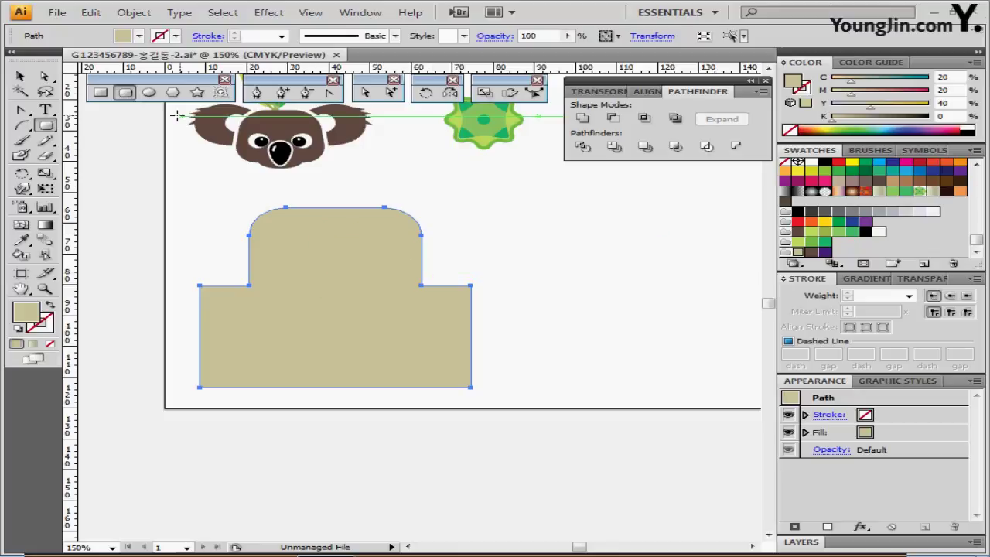
pyautogui.keyDown('ctrl'); pyautogui.click(187, 216); pyautogui.keyUp('ctrl')
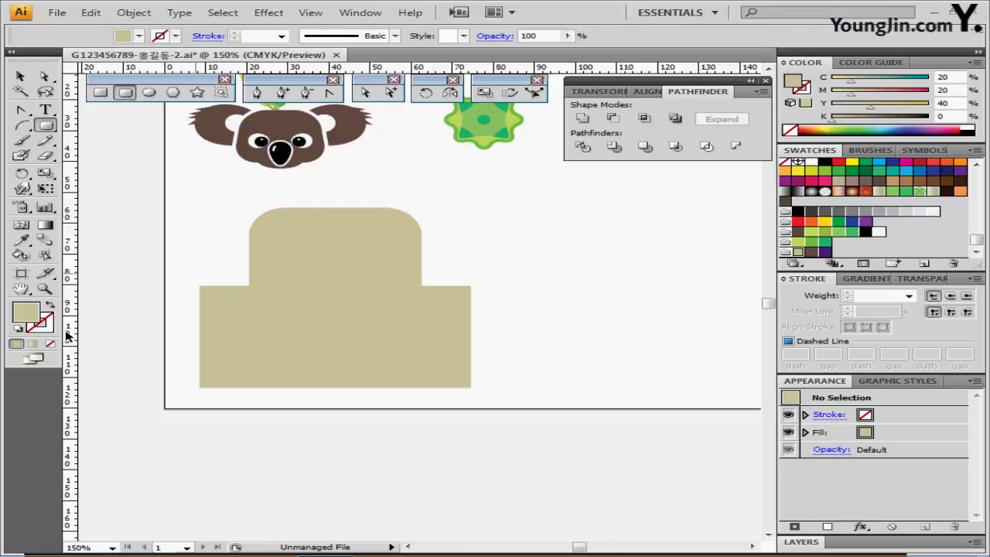
# Create a 20 × 7 mm rounded rectangle with a 9 mm corner radius, yellow fill (Y100) and 1 pt black stroke
pyautogui.click(17, 331)
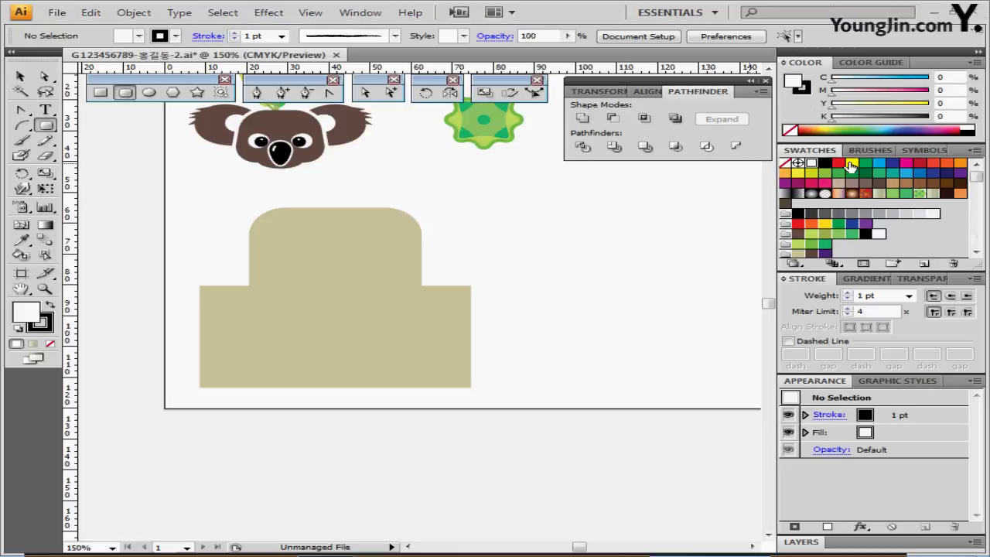
pyautogui.click(850, 164)
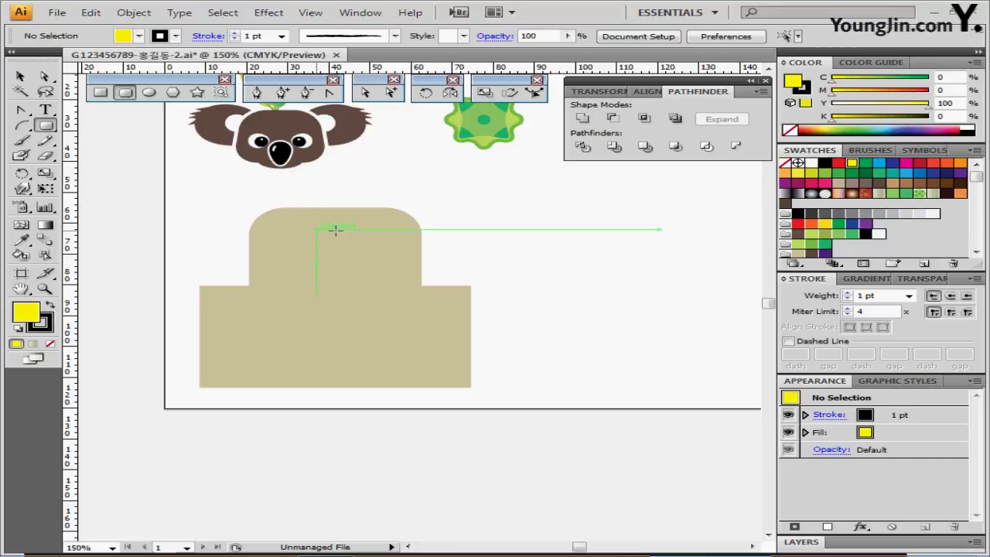
pyautogui.click(333, 230)
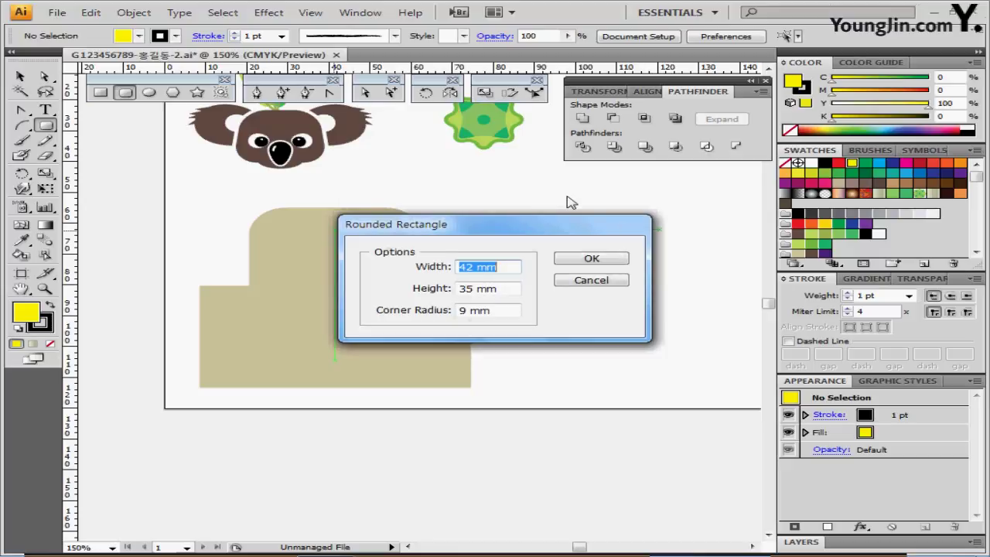
pyautogui.write('20')
pyautogui.press('Tab')
pyautogui.write('7')
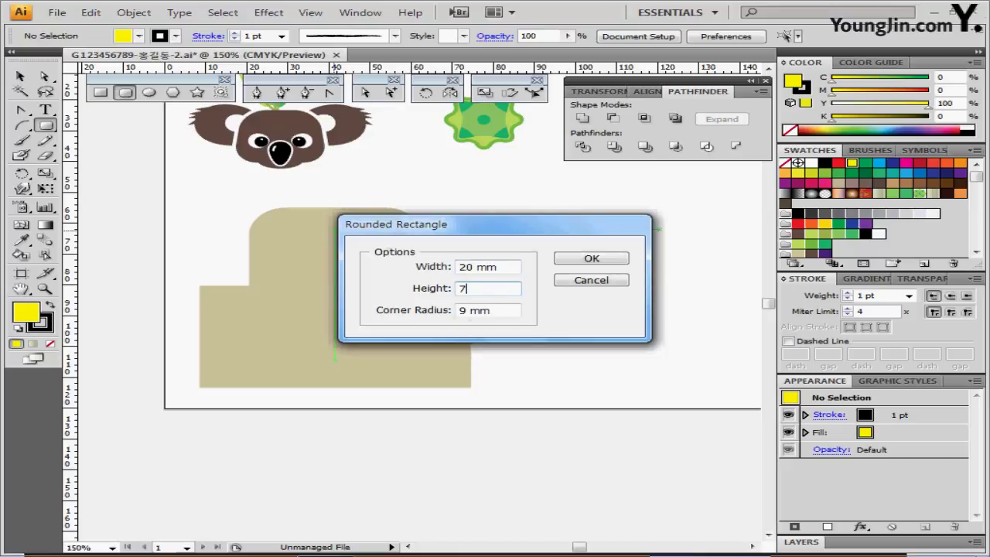
pyautogui.press('Tab')
pyautogui.write('6')
pyautogui.press('Return')
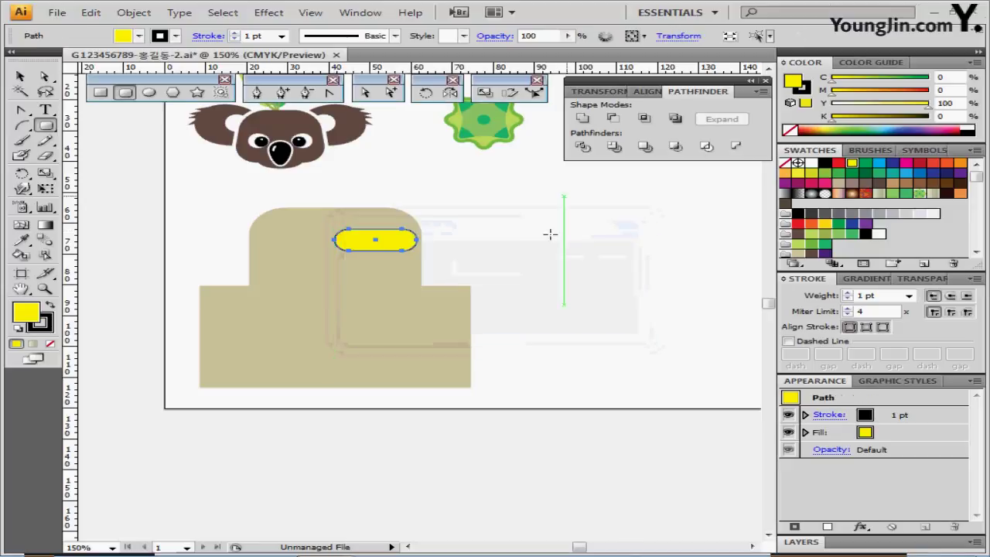
# Place the yellow rounded bar near the package's upper edge as a handle hole and center it horizontally on the package
pyautogui.moveTo(375, 238); pyautogui.dragTo(337, 230)
pyautogui.moveTo(432, 202); pyautogui.dragTo(347, 271)
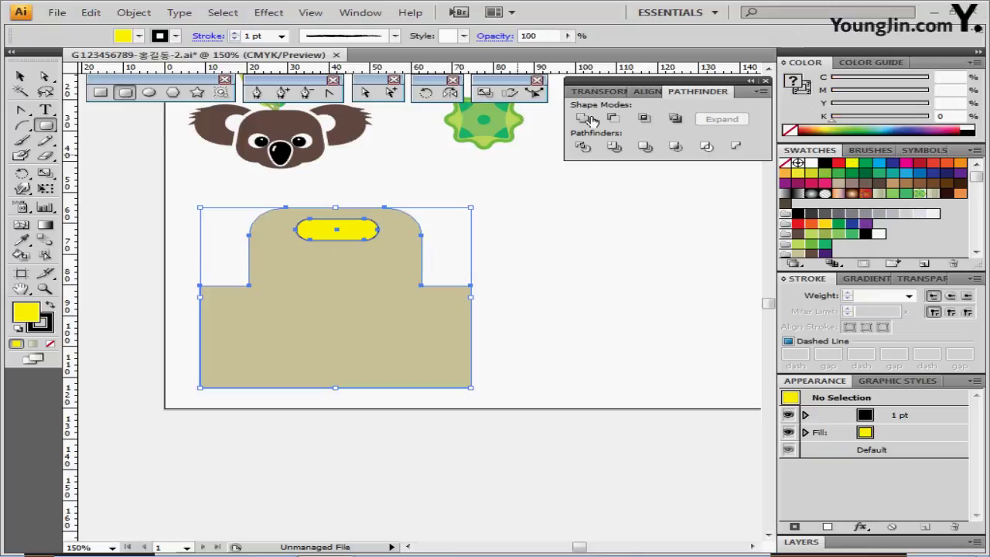
pyautogui.click(648, 91)
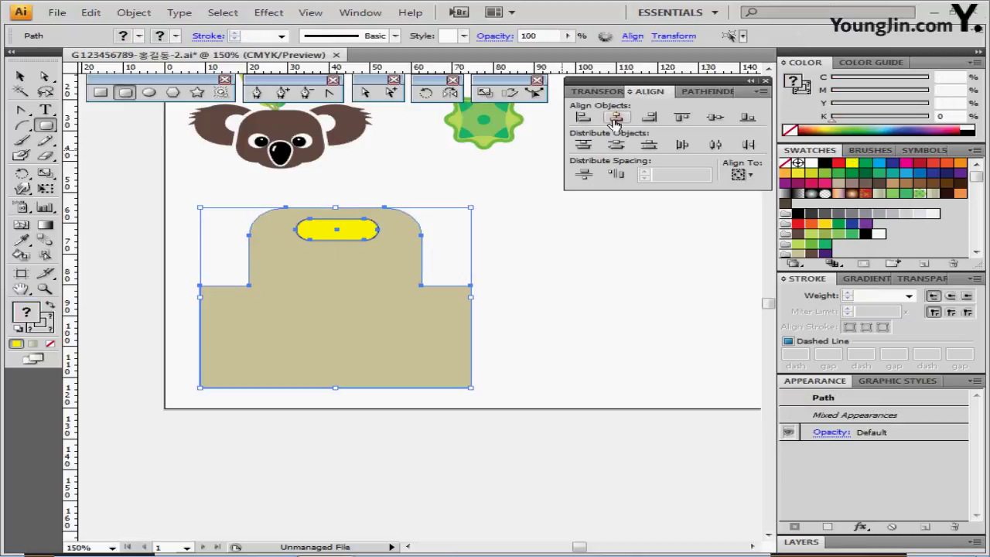
pyautogui.click(616, 118)
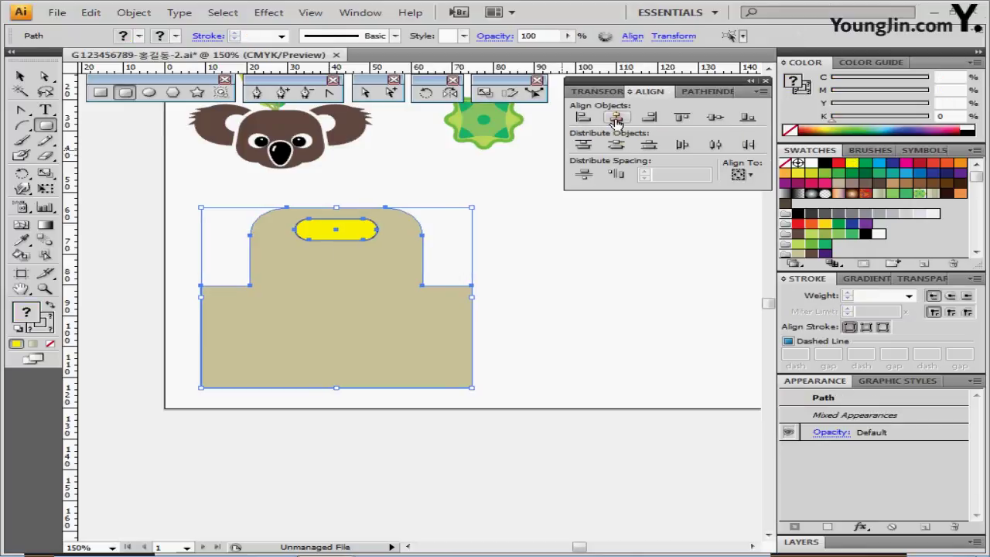
pyautogui.click(480, 264)
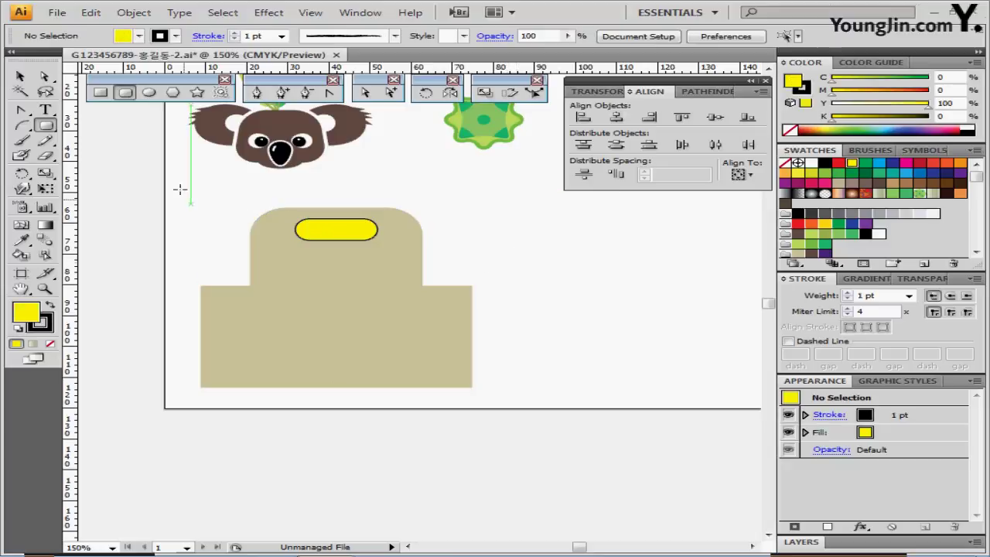
# Create a 25 × 40 mm yellow rounded rectangle with a 9 mm corner radius and move it beside the left of the package's upper part
pyautogui.click(192, 218)
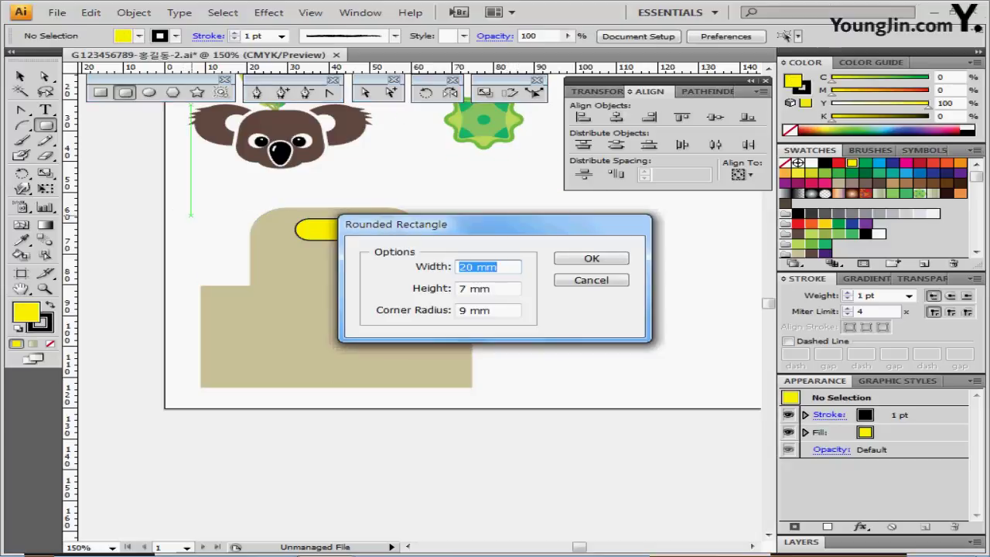
pyautogui.write('25')
pyautogui.press('Tab')
pyautogui.write('4')
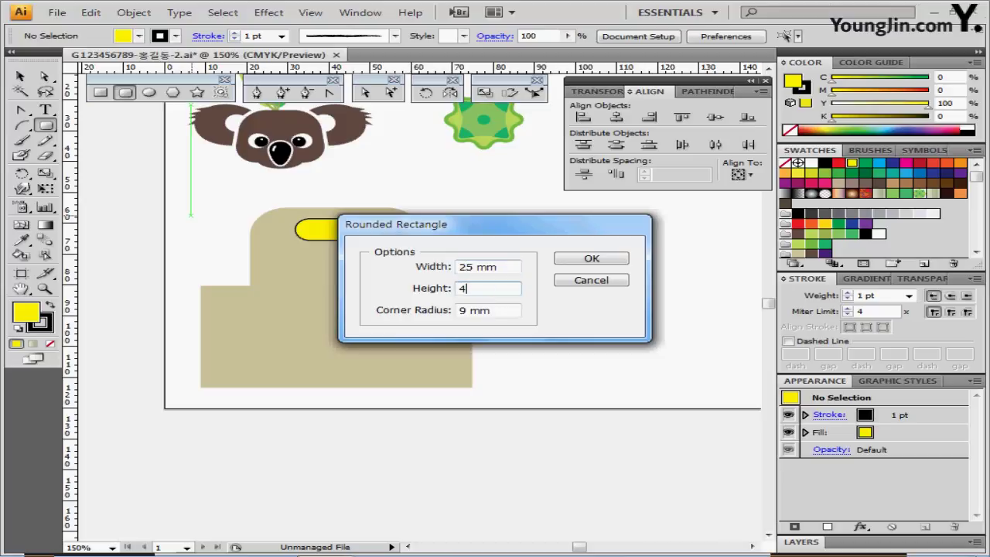
pyautogui.write('0')
pyautogui.press('Return')
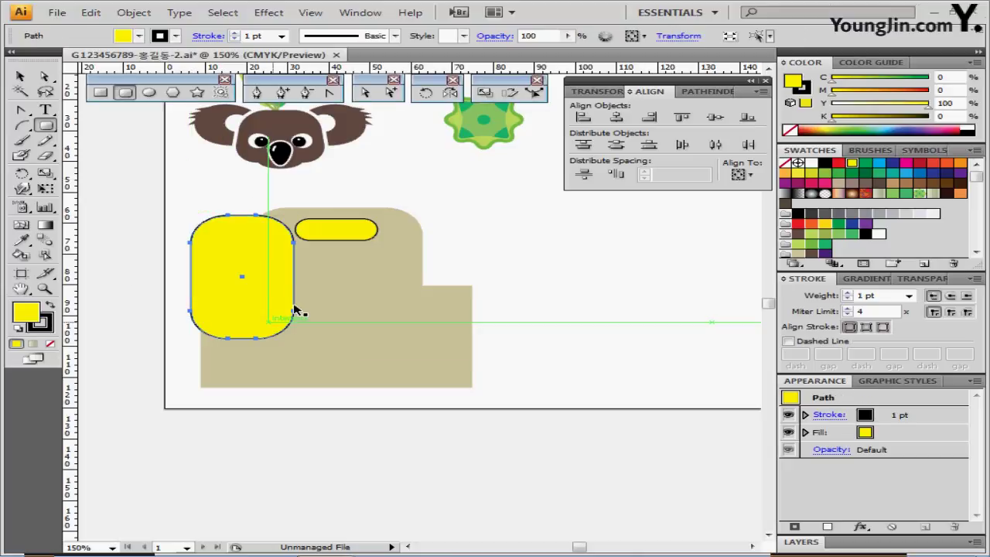
pyautogui.hscroll(-2, 392, 297)
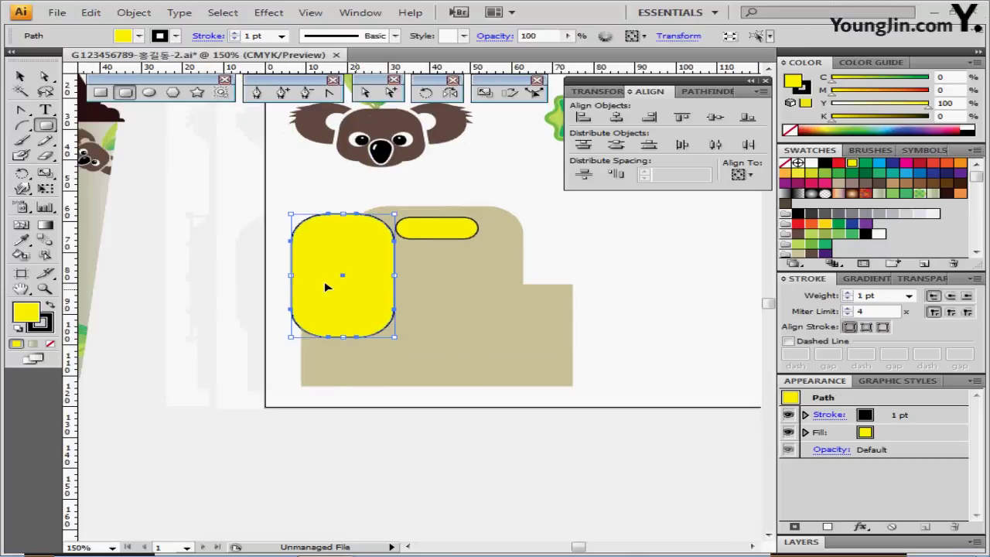
pyautogui.moveTo(324, 281)
pyautogui.mouseDown()
pyautogui.moveTo(312, 279)
pyautogui.moveTo(325, 294)
pyautogui.moveTo(325, 272)
pyautogui.mouseUp()
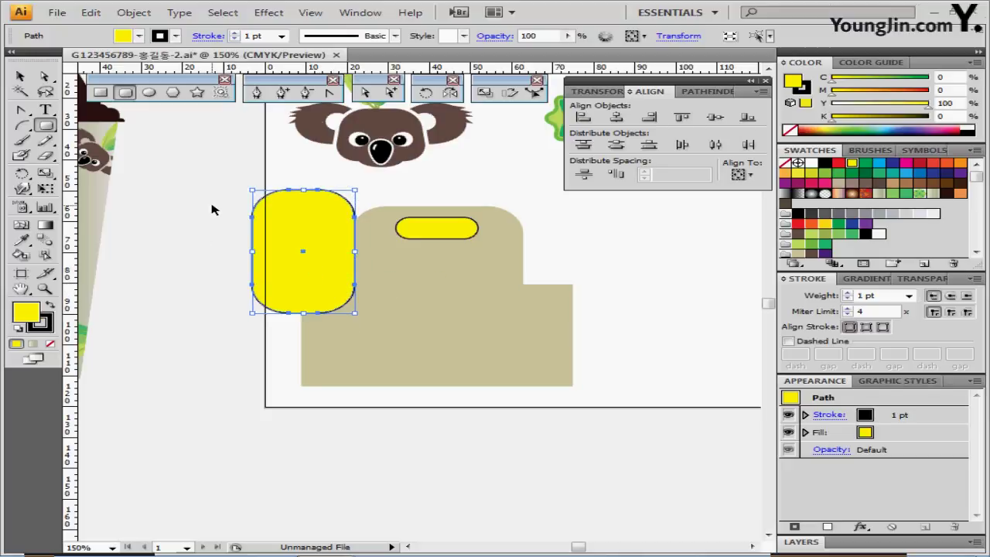
# Show the guides and shift the package shape and both yellow shapes together to match the package guide outline
pyautogui.hotkey('ctrl', ';')
pyautogui.moveTo(243, 246); pyautogui.dragTo(181, 258)
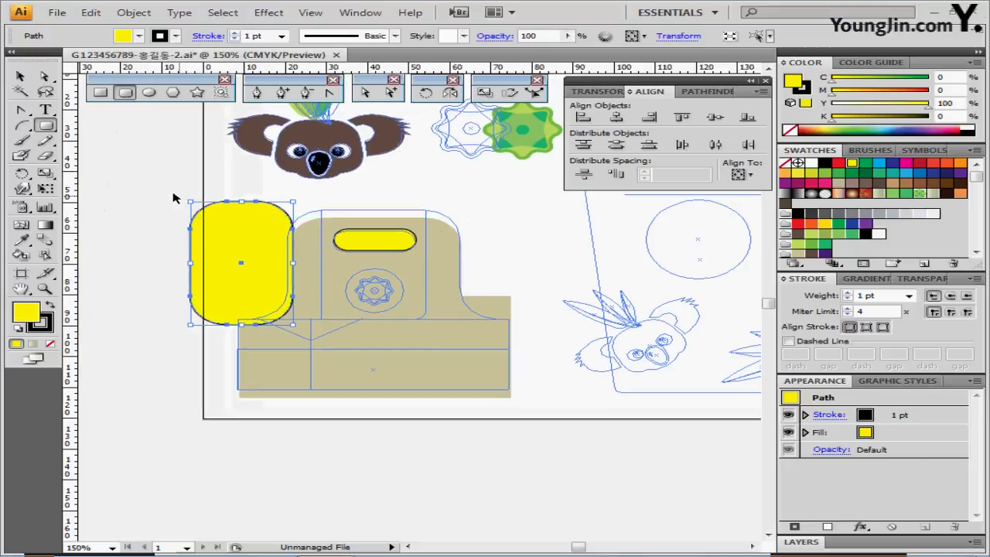
pyautogui.keyDown('shift'); pyautogui.click(360, 381); pyautogui.keyUp('shift')
pyautogui.moveTo(360, 257); pyautogui.dragTo(356, 247)
pyautogui.click(159, 218)
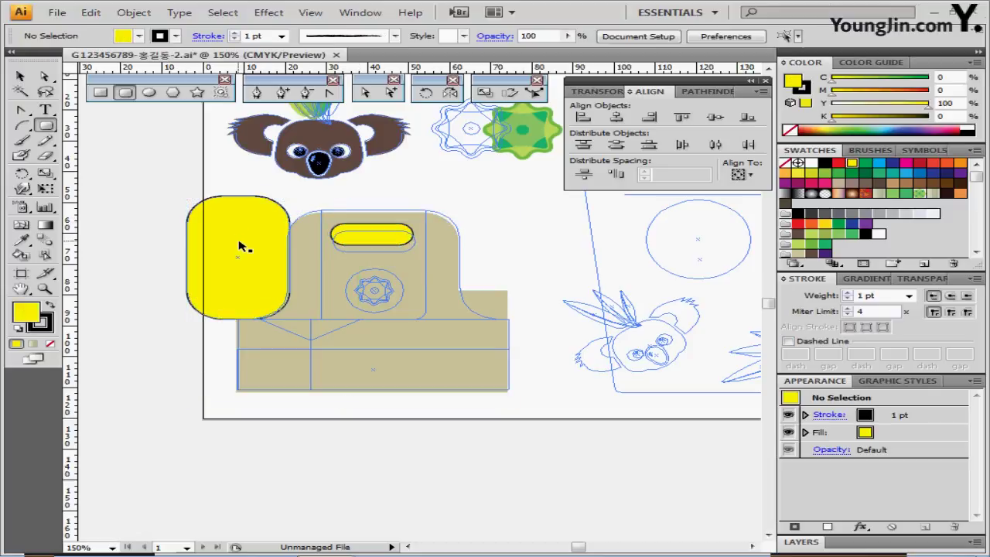
# Move the large yellow rounded rectangle against the left edge of the package's upper part, and hide the guides
pyautogui.moveTo(240, 239)
pyautogui.mouseDown()
pyautogui.moveTo(209, 248)
pyautogui.moveTo(242, 246)
pyautogui.mouseUp()
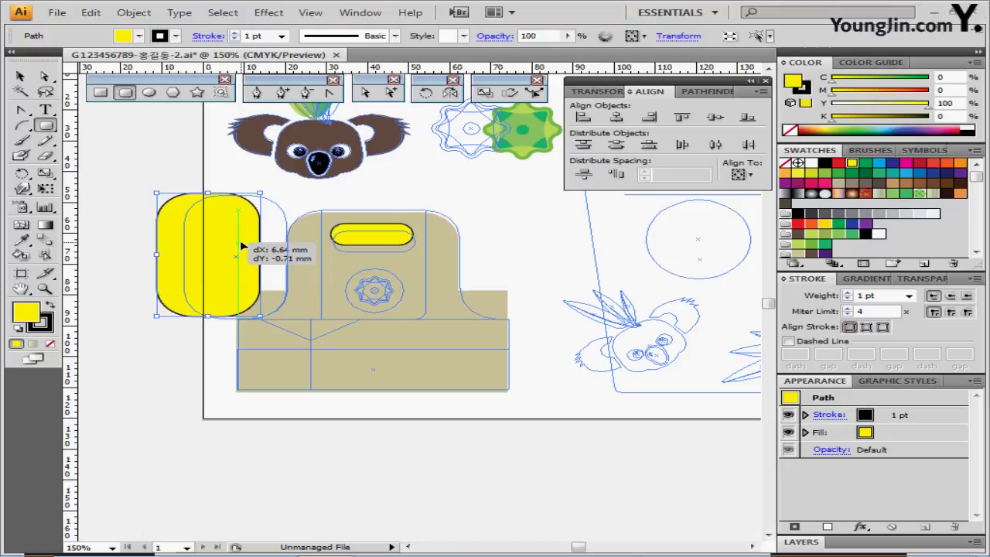
pyautogui.moveTo(242, 246); pyautogui.dragTo(242, 246)
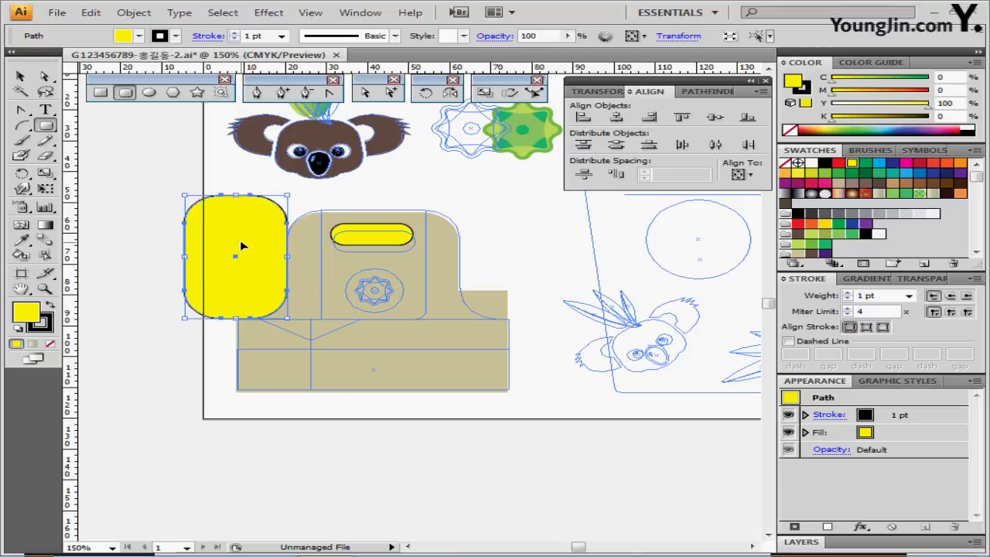
pyautogui.hotkey('ctrl', ';')
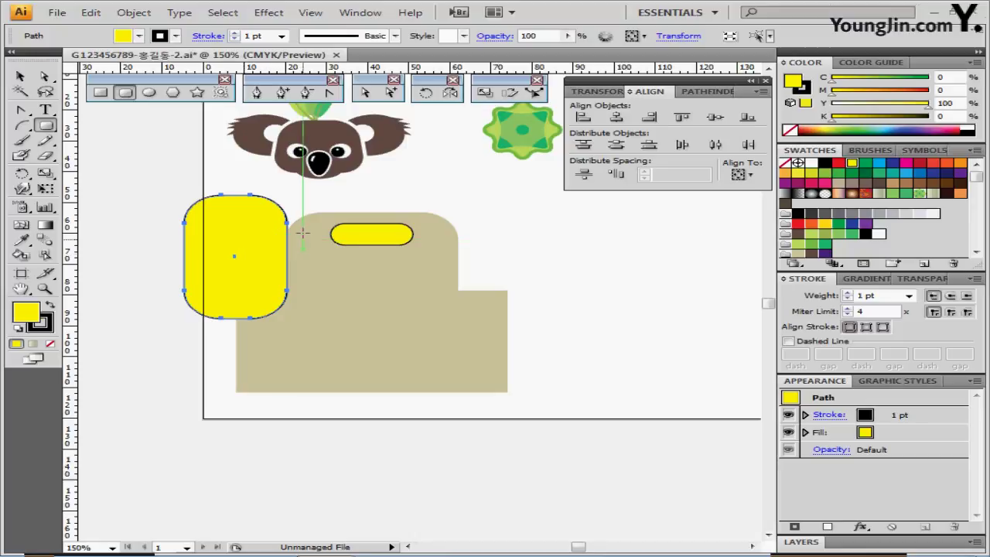
# Select only the large yellow rounded rectangle as the object for the Reflect tool
pyautogui.press('ctrl')
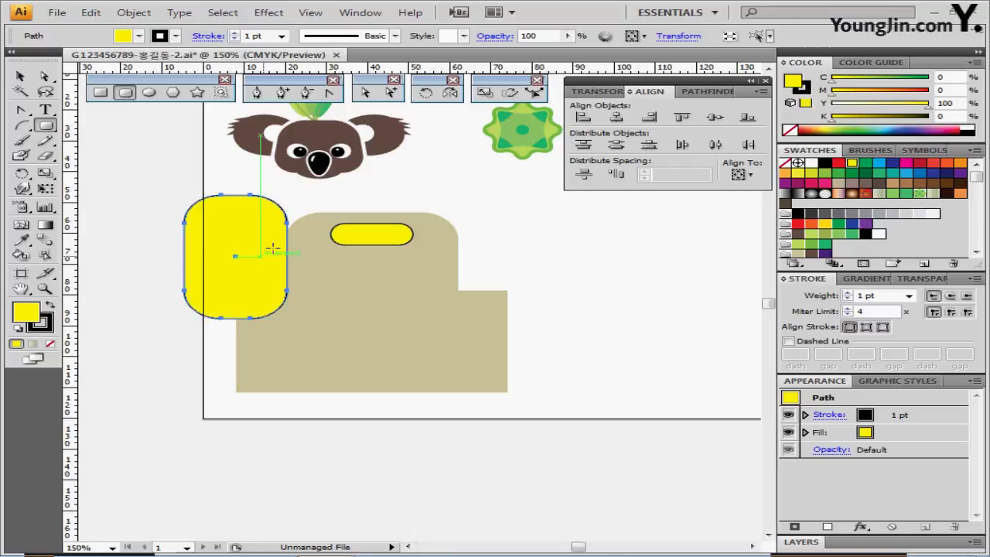
pyautogui.moveTo(404, 190); pyautogui.dragTo(369, 249)
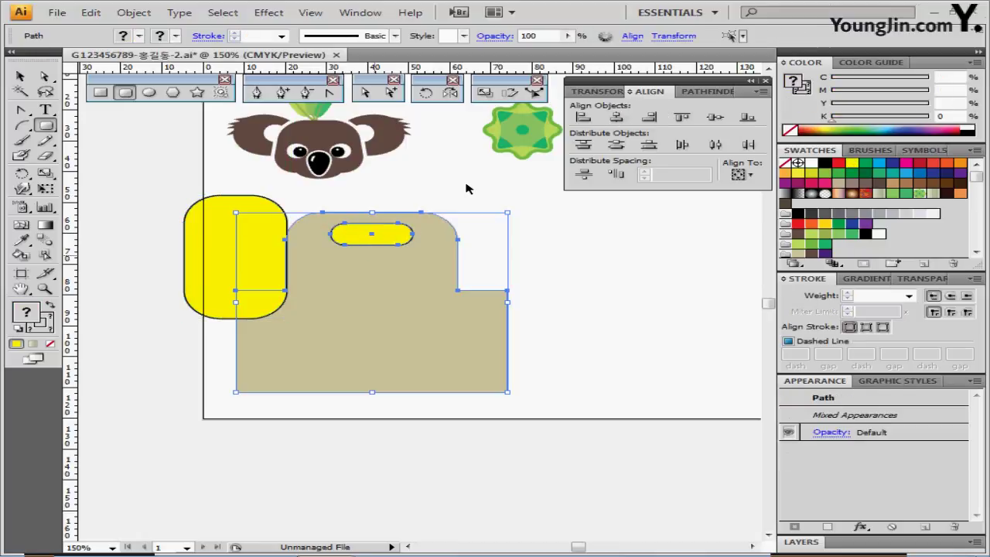
pyautogui.click(417, 192)
pyautogui.click(212, 268)
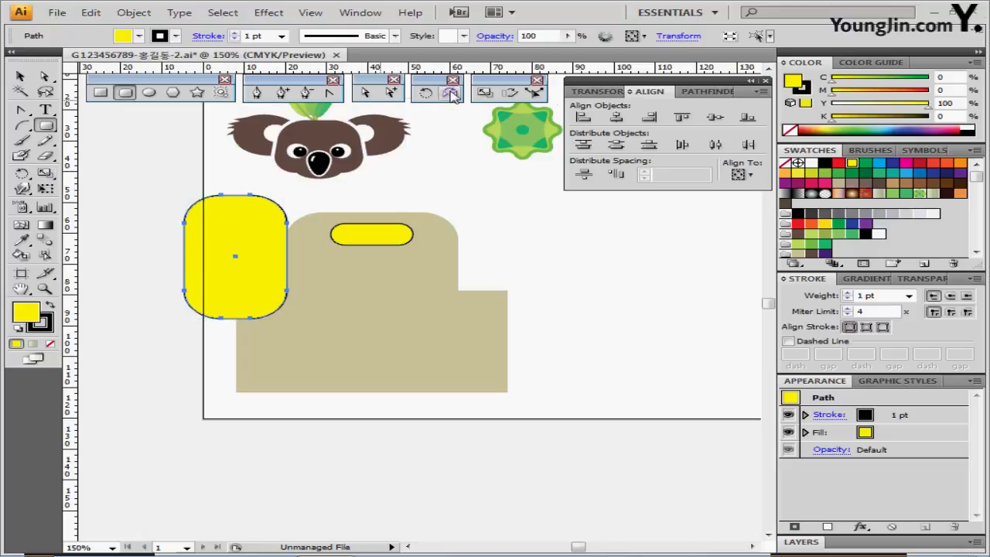
# Reflect a copy of the large yellow rounded rectangle to the right side of the beige shape, using the handle slot's centre as axis
pyautogui.click(451, 92)
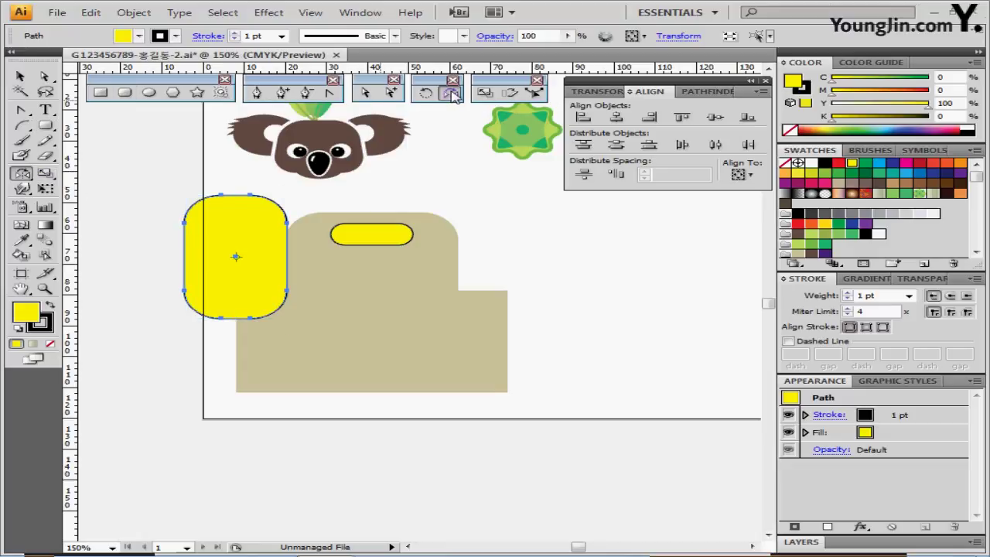
pyautogui.click(371, 234)
pyautogui.moveTo(302, 273); pyautogui.dragTo(519, 271)
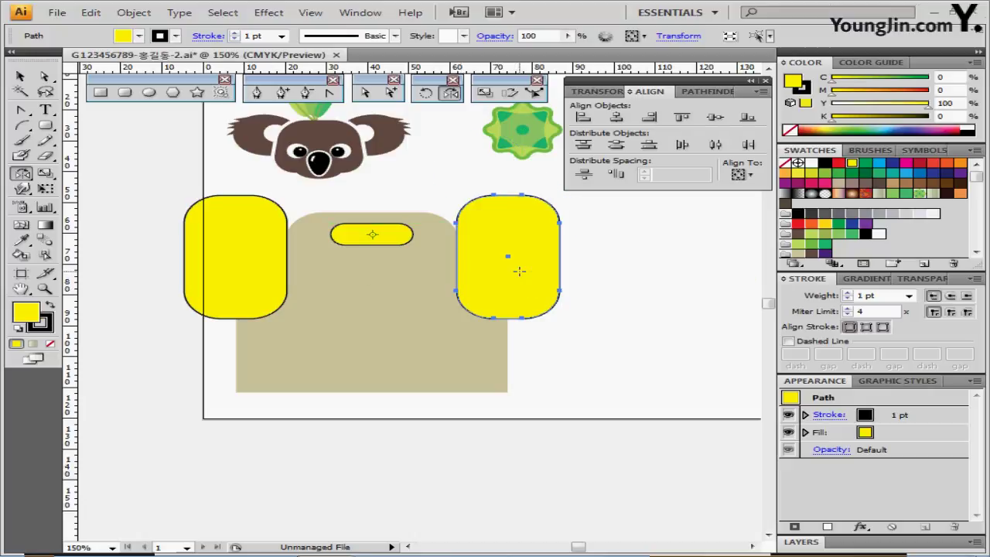
pyautogui.press('v')
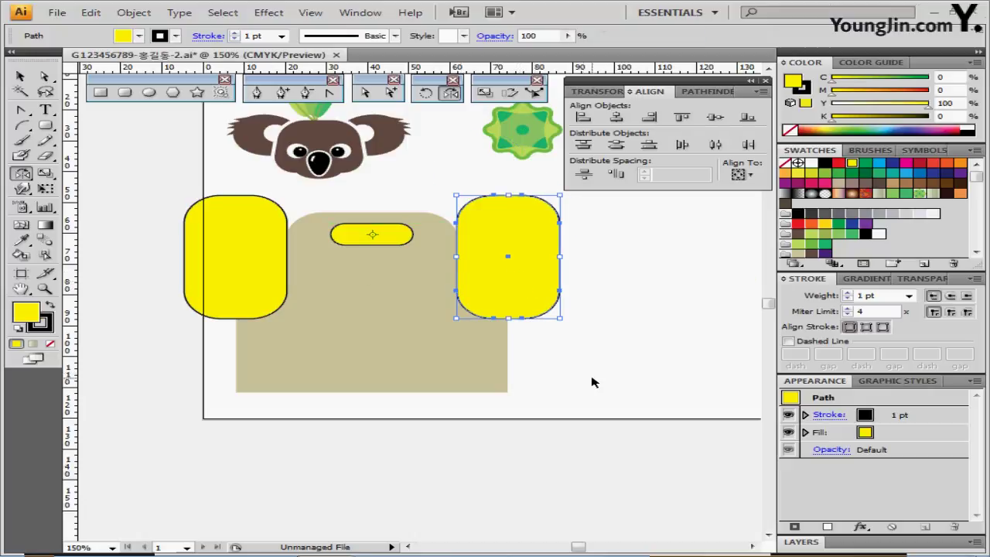
pyautogui.click(590, 389)
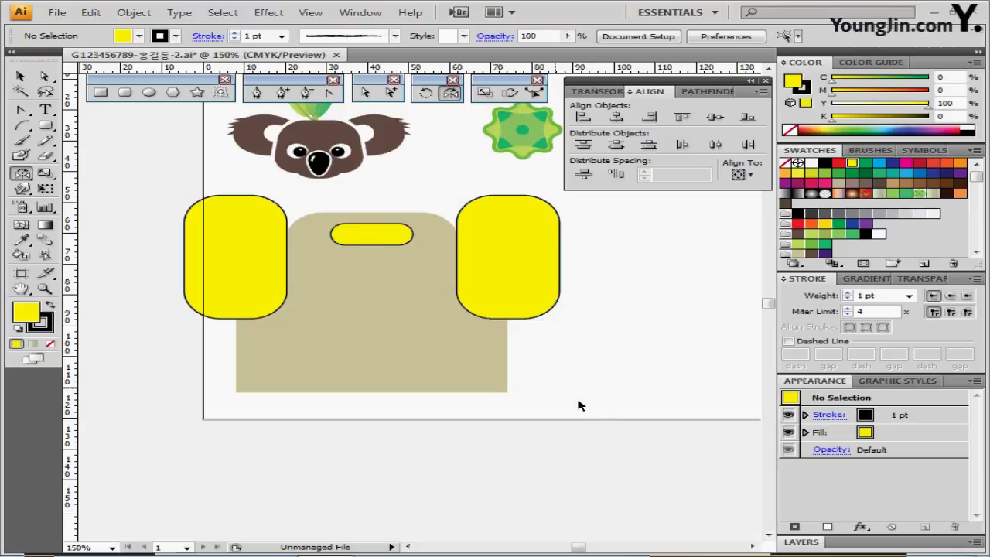
# Subtract both large yellow rounded rectangles and the yellow handle slot from the beige bag shape with Pathfinder Minus Front
pyautogui.moveTo(577, 409); pyautogui.dragTo(217, 232)
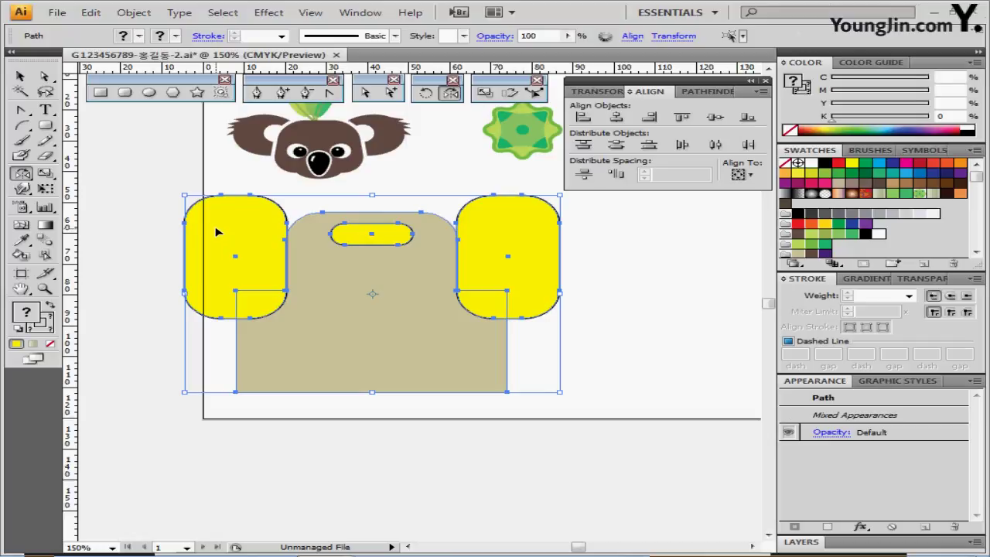
pyautogui.click(704, 92)
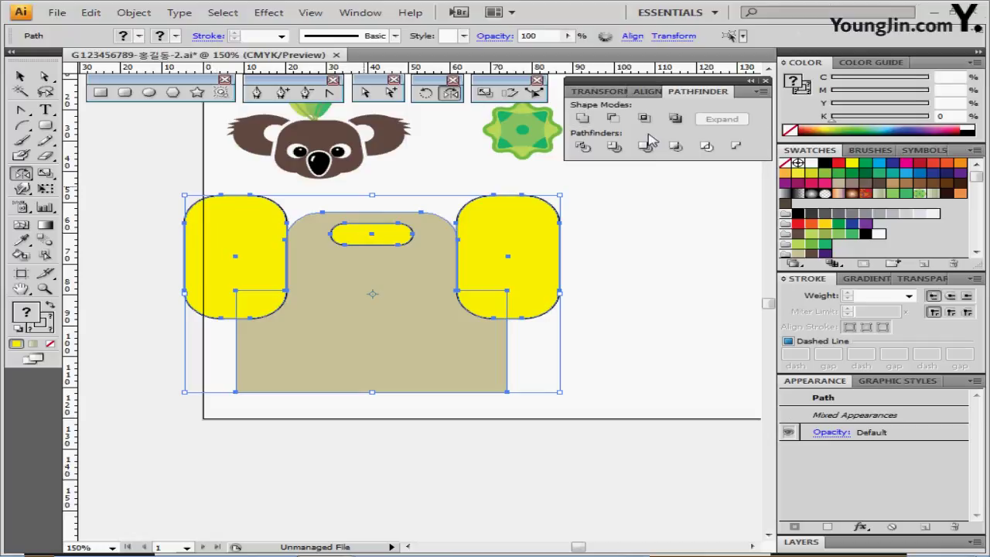
pyautogui.click(615, 119)
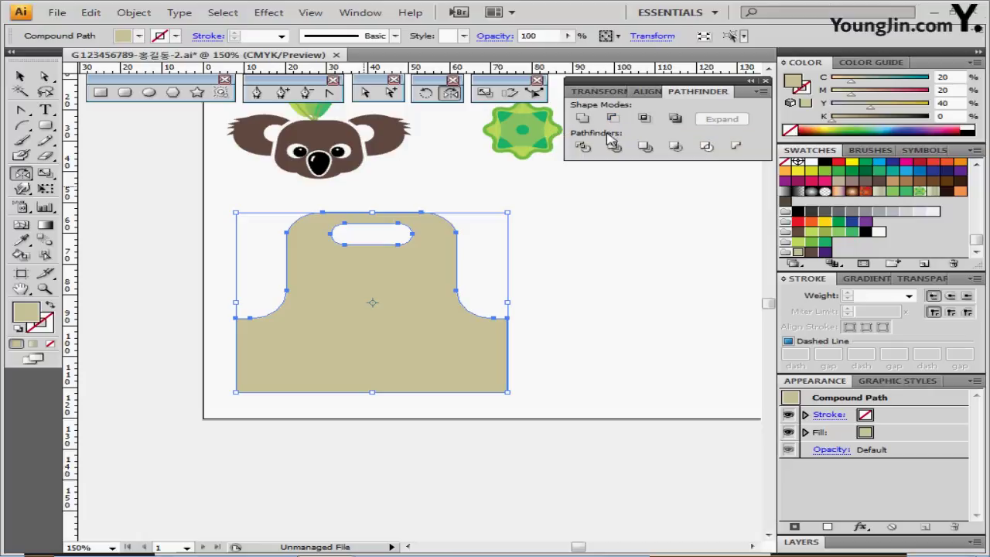
pyautogui.click(610, 147)
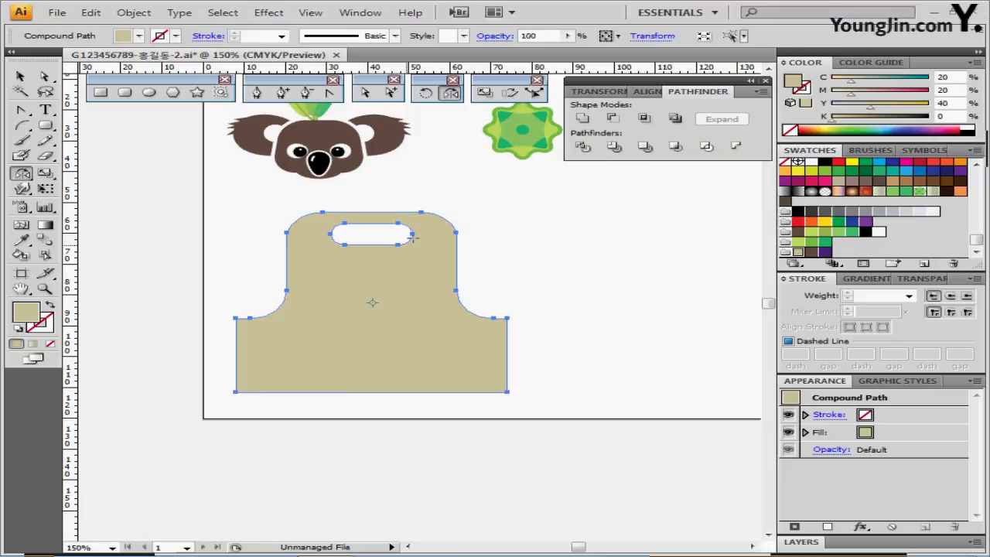
# Draw a 66 mm line at 0° across the bag from its left shoulder corner and give it the dark brown C50 M60 Y60 K40 stroke
pyautogui.click(23, 127)
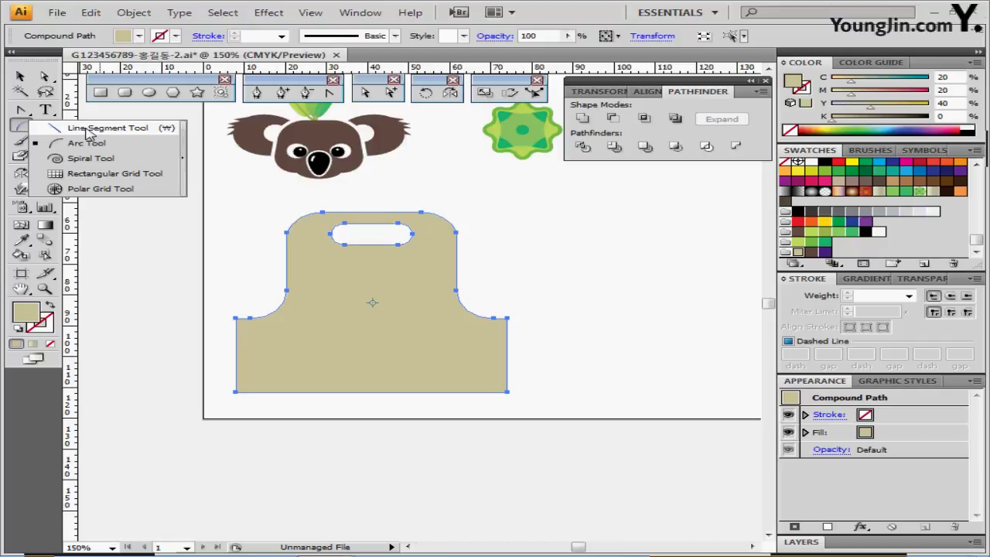
pyautogui.click(89, 133)
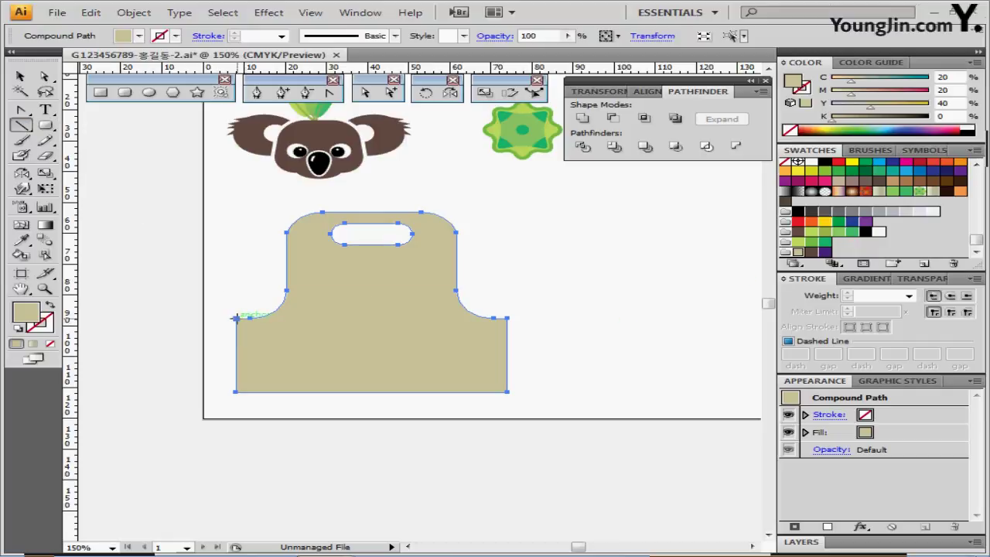
pyautogui.click(235, 317)
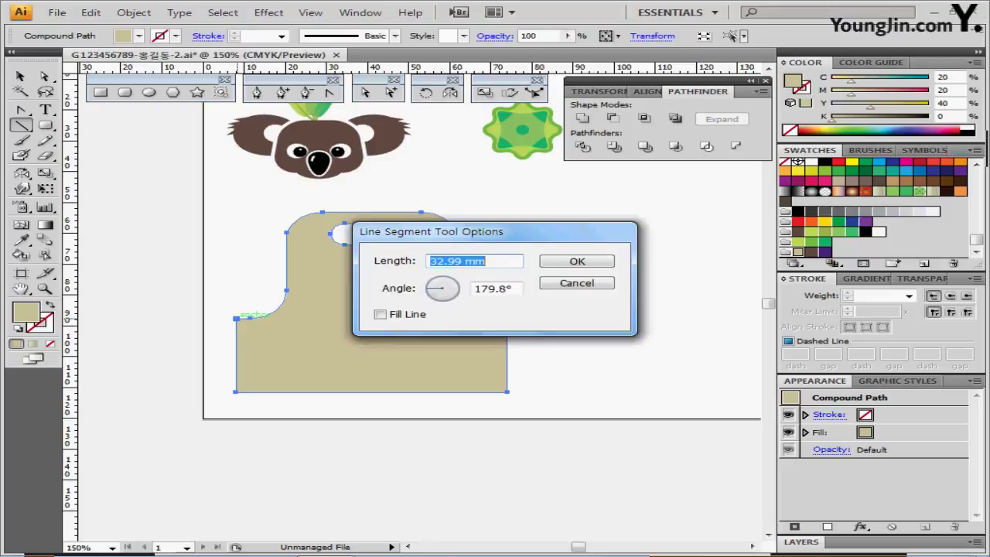
pyautogui.write('66')
pyautogui.press('Tab')
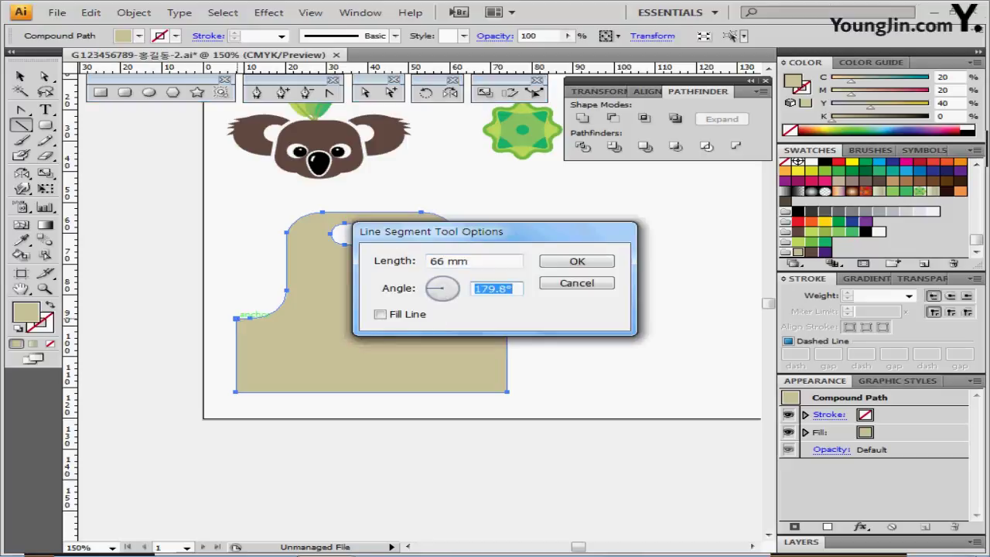
pyautogui.write('0')
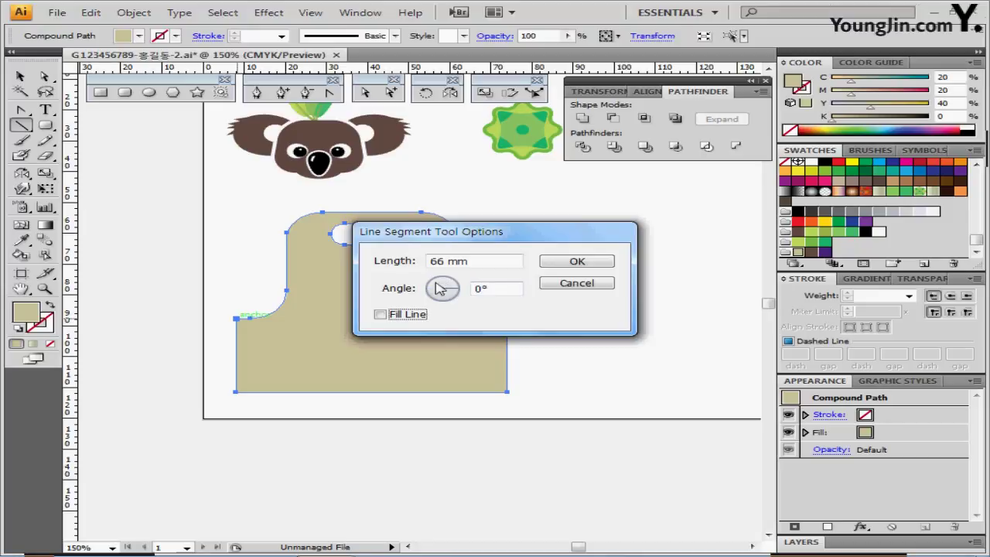
pyautogui.click(577, 261)
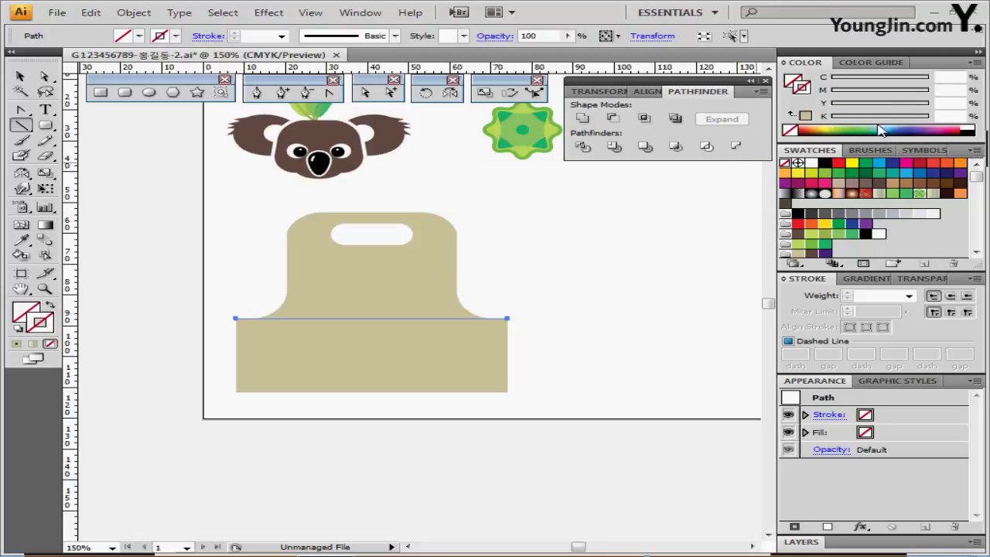
pyautogui.click(812, 255)
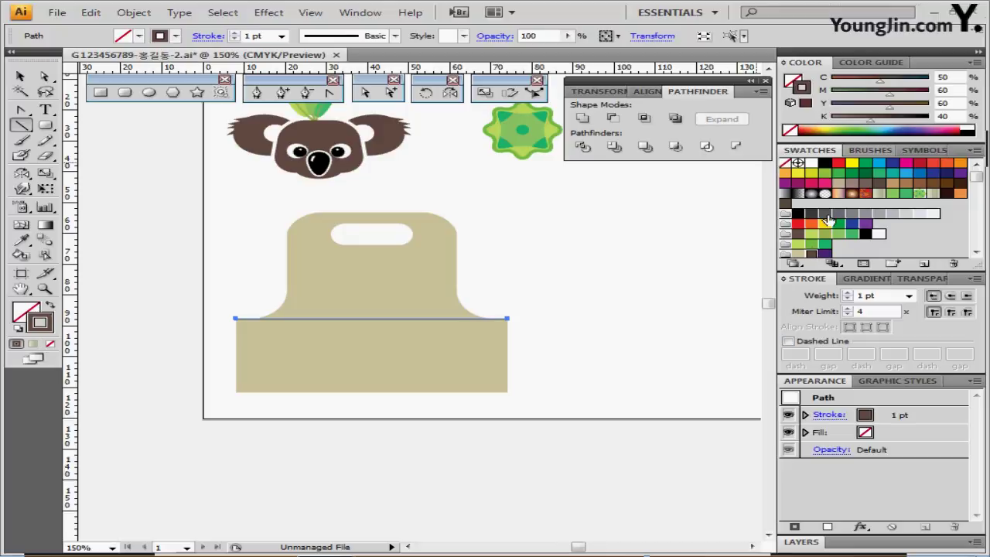
pyautogui.click(961, 91)
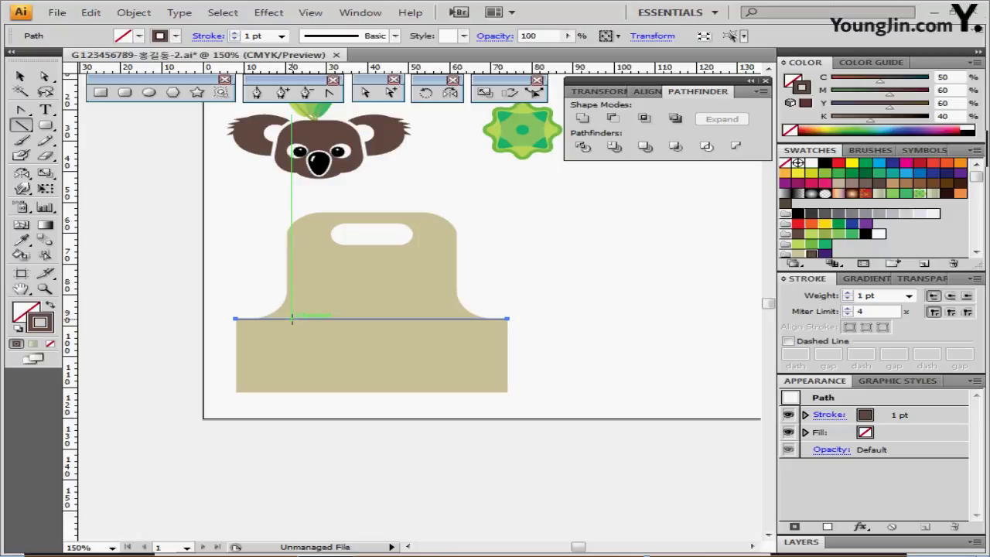
# Draw a 23 mm line at 270° from the horizontal line down through the left part of the bag's lower section
pyautogui.click(291, 317)
pyautogui.write('23')
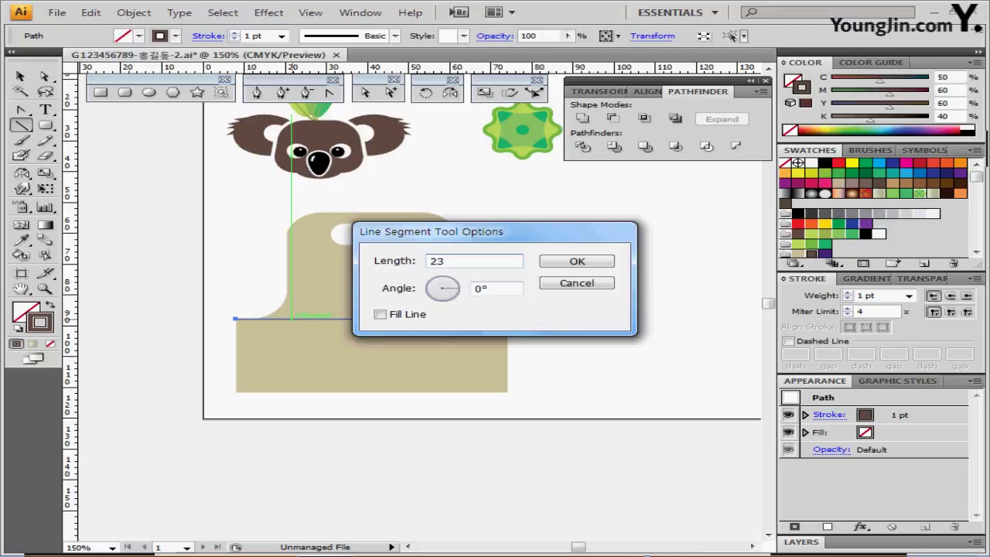
pyautogui.press('Tab')
pyautogui.write('270')
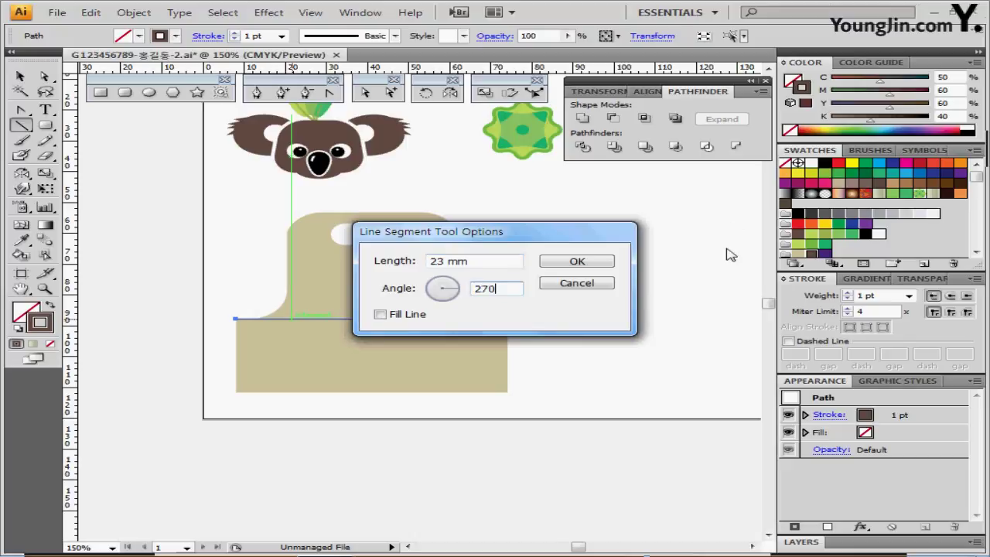
pyautogui.click(569, 263)
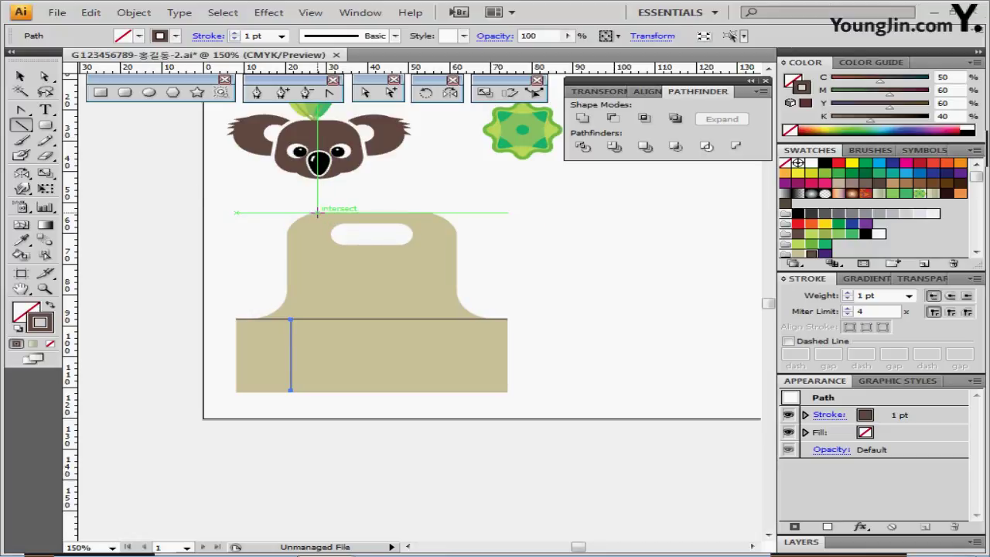
# Draw a vertical line about 35 mm long from the bag's top edge to the horizontal line, left of the handle, with 8 pt dashes
pyautogui.moveTo(317, 210); pyautogui.dragTo(315, 318)
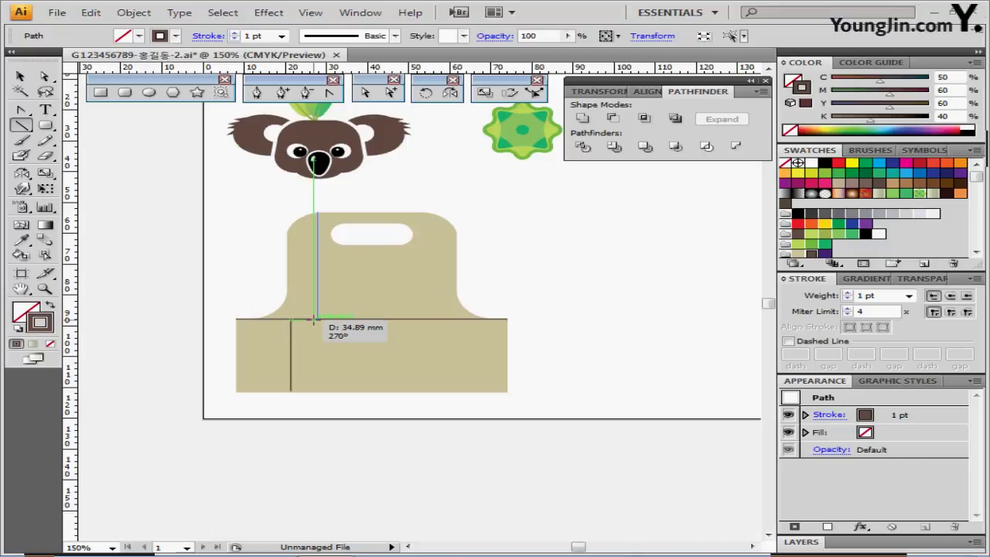
pyautogui.moveTo(315, 318); pyautogui.dragTo(315, 318)
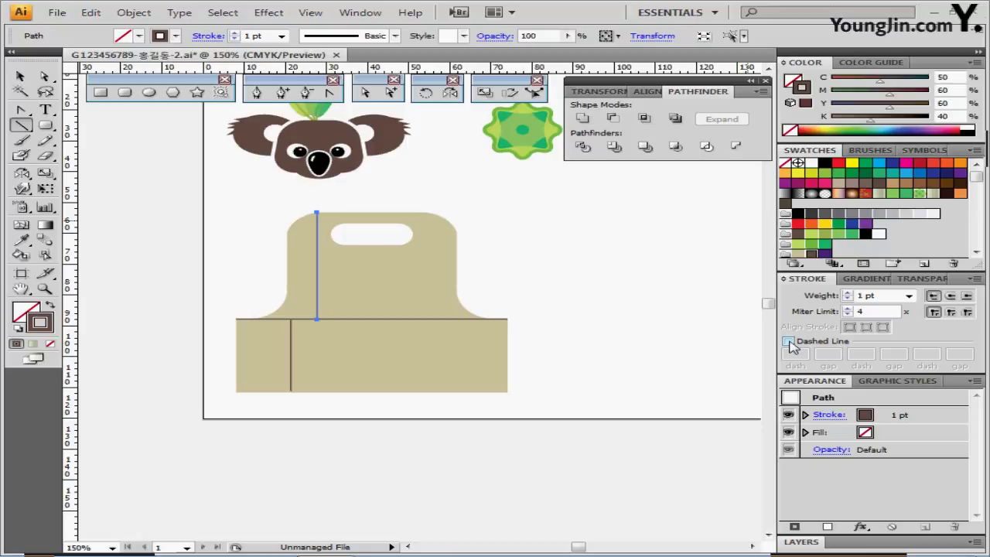
pyautogui.click(788, 341)
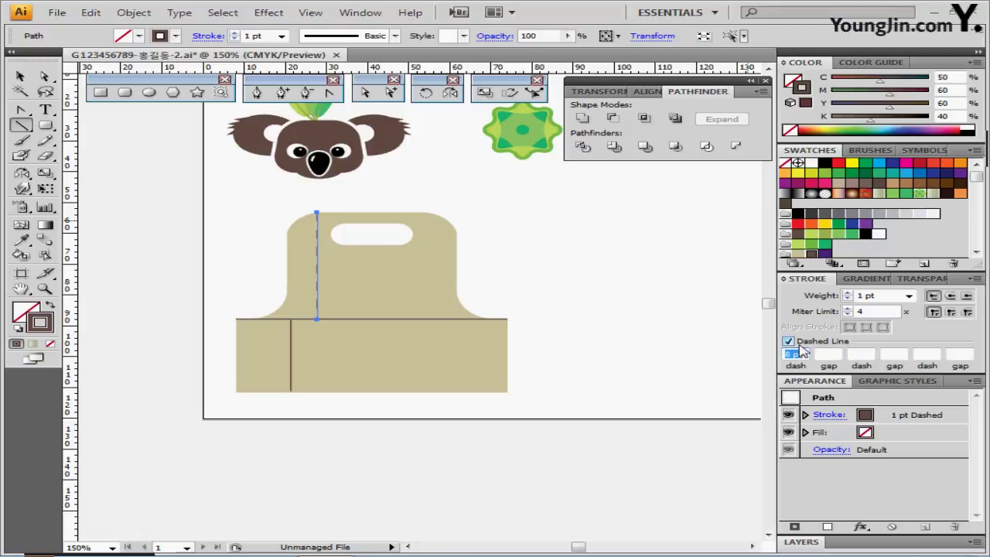
pyautogui.click(826, 355)
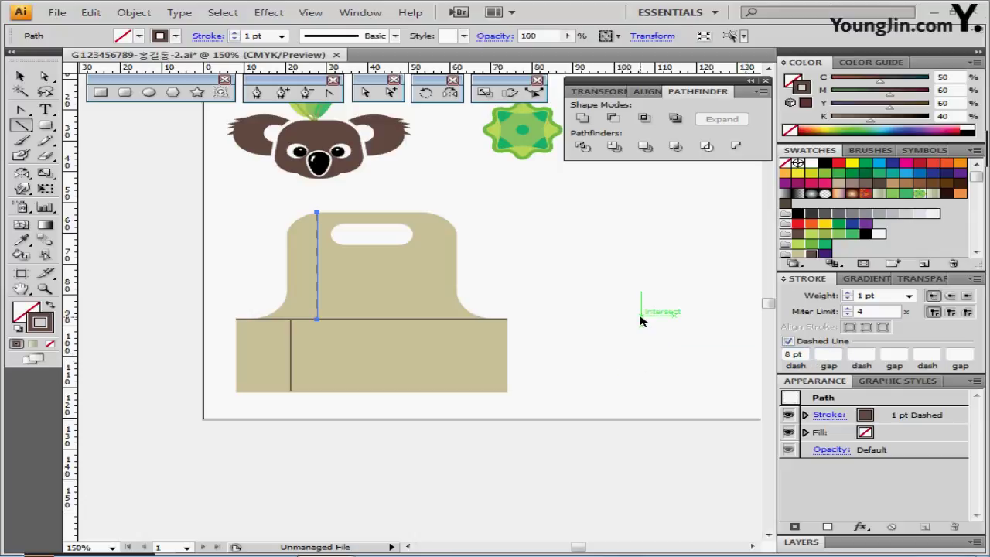
pyautogui.keyDown('ctrl'); pyautogui.click(625, 294); pyautogui.keyUp('ctrl')
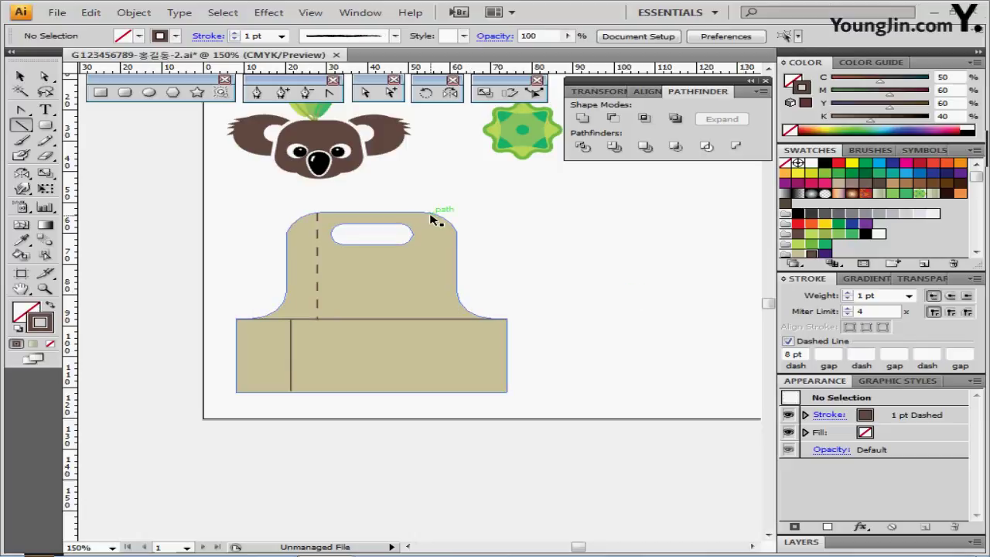
# Trace the guide right of the handle with the Pen tool as a dashed fold line, curving its lower end left onto the horizontal line
pyautogui.click(257, 92)
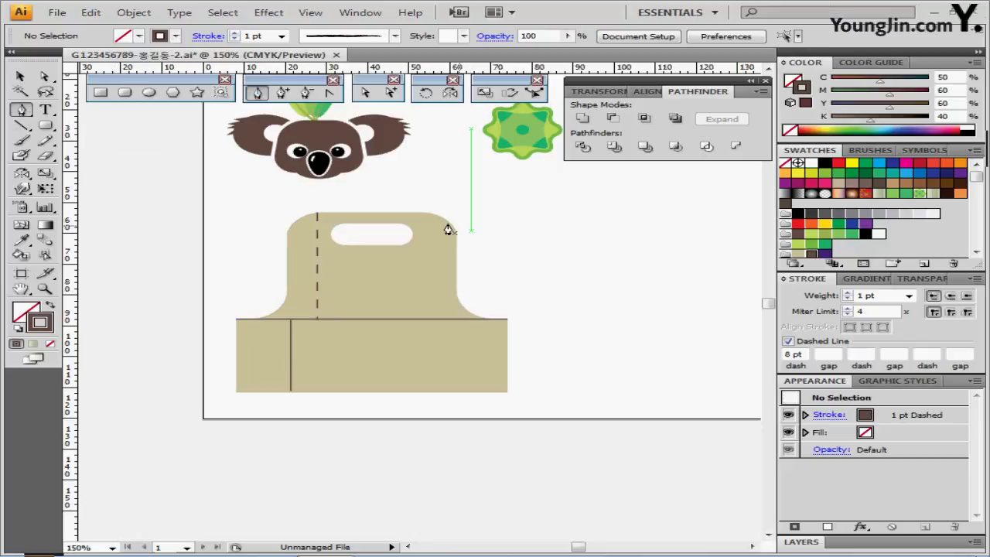
pyautogui.hotkey('ctrl', ';')
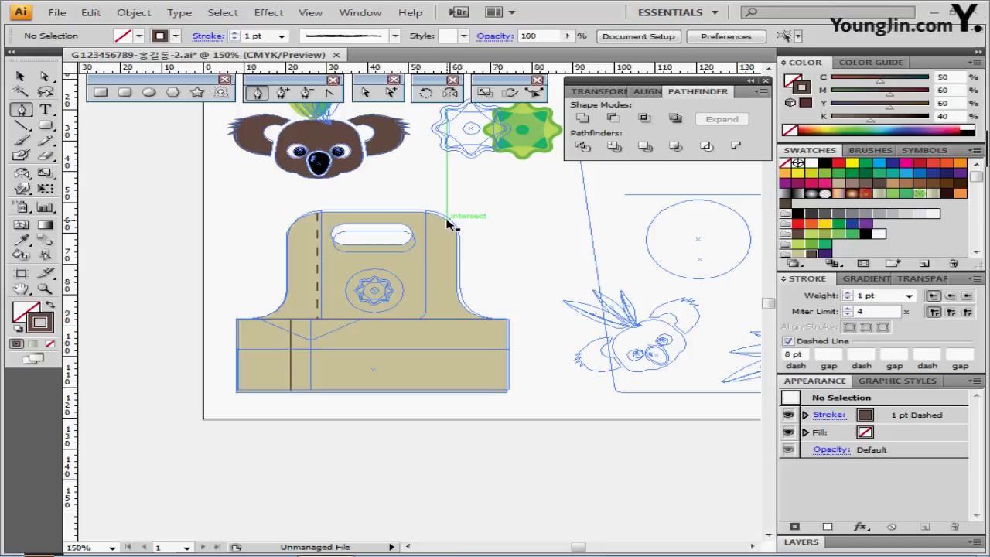
pyautogui.keyDown('ctrl'); pyautogui.click(421, 283); pyautogui.keyUp('ctrl')
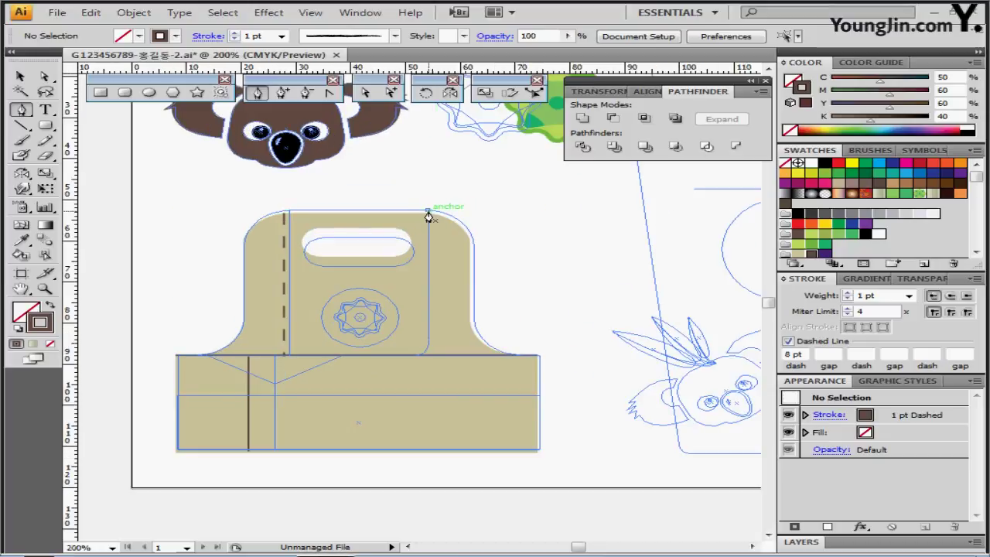
pyautogui.click(430, 210)
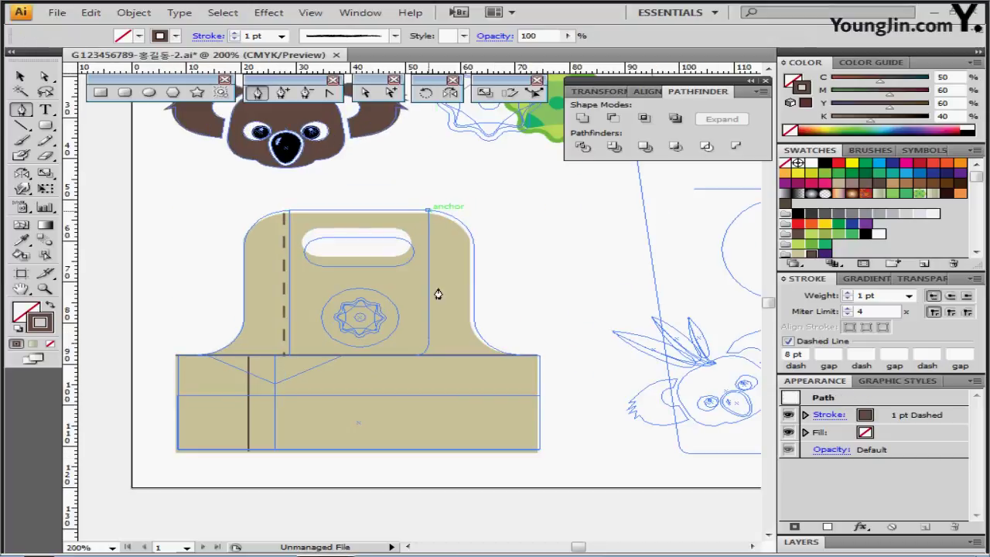
pyautogui.click(429, 340)
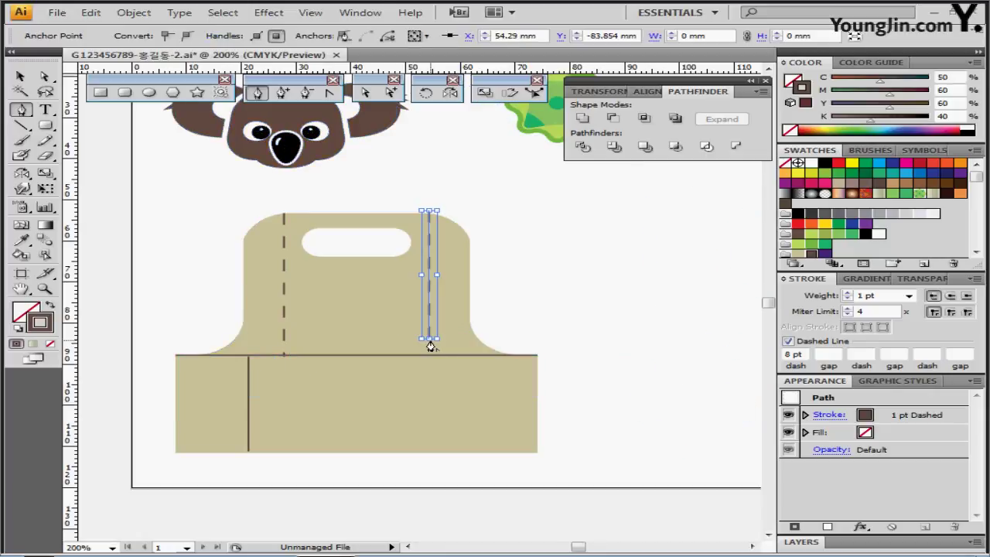
pyautogui.moveTo(416, 355); pyautogui.dragTo(404, 358)
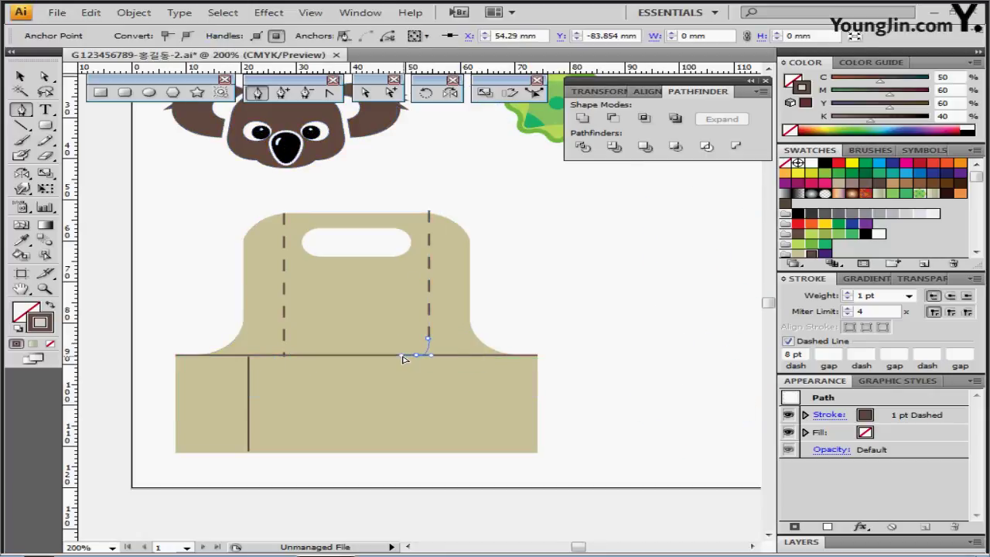
pyautogui.press('capslock')
pyautogui.press('capslock')
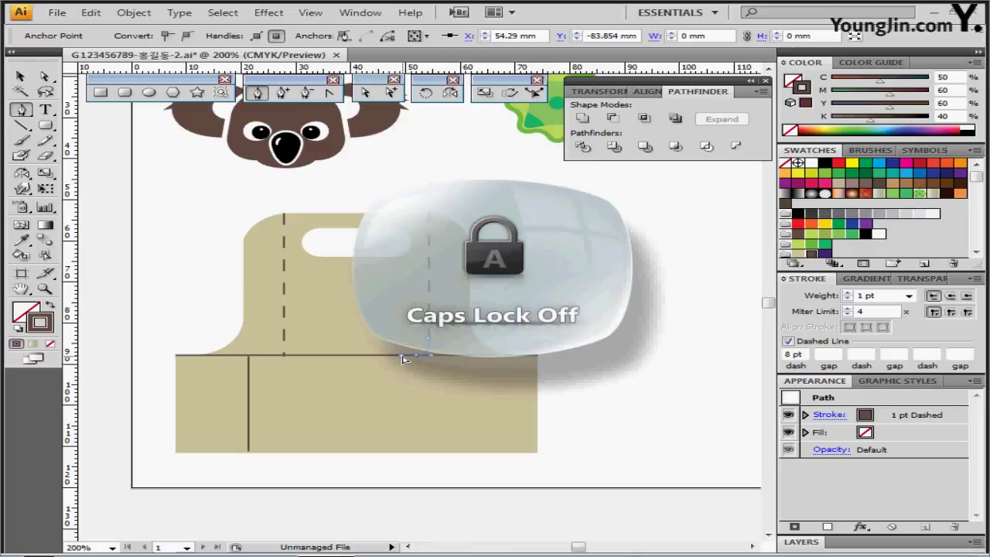
pyautogui.moveTo(401, 355)
pyautogui.mouseDown()
pyautogui.moveTo(405, 367)
pyautogui.moveTo(395, 358)
pyautogui.moveTo(408, 358)
pyautogui.moveTo(398, 358)
pyautogui.mouseUp()
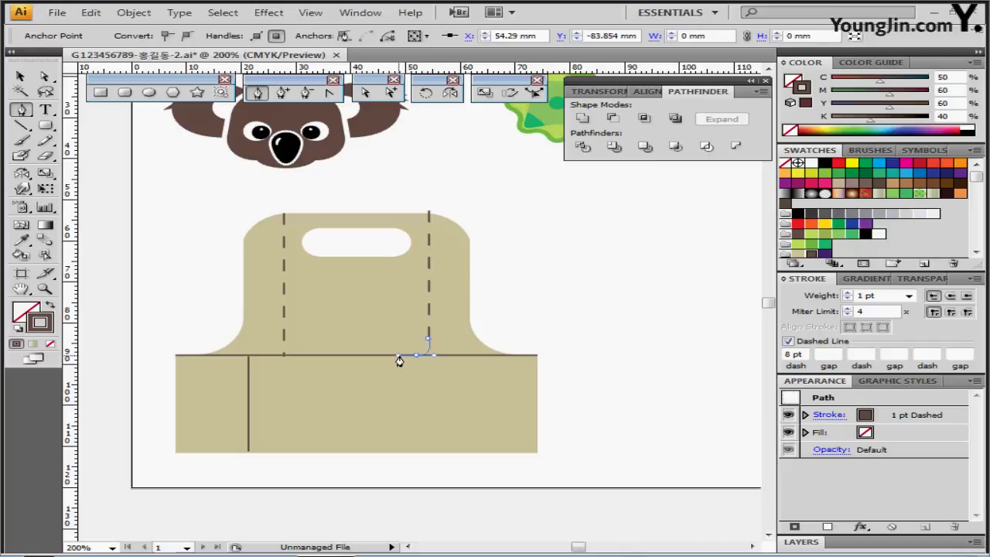
pyautogui.keyDown('ctrl'); pyautogui.click(585, 276); pyautogui.keyUp('ctrl')
# Draw a diagonal line about 10.7 mm long at 322° from the base of the left curved side to the vertical line in the lower section
pyautogui.moveTo(486, 387); pyautogui.dragTo(481, 284)
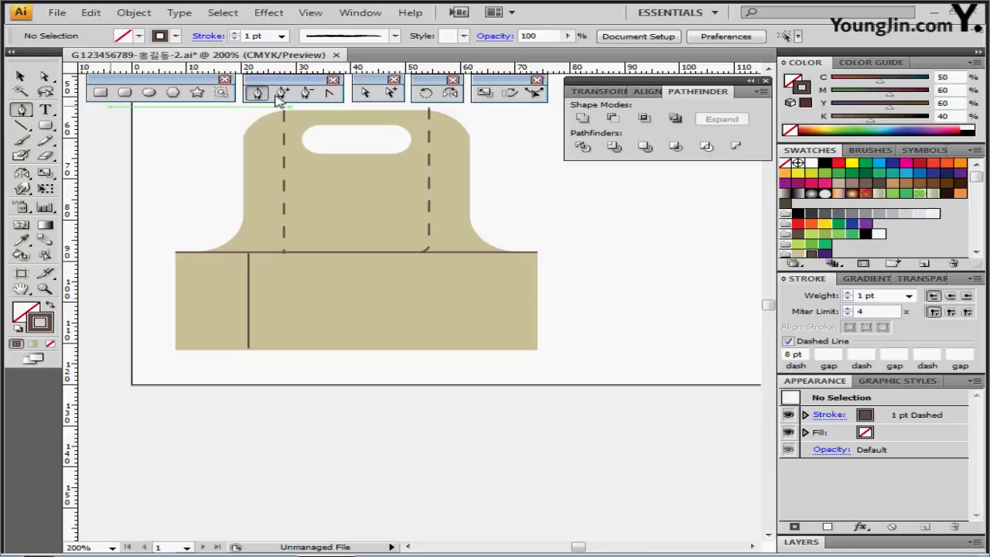
pyautogui.click(21, 125)
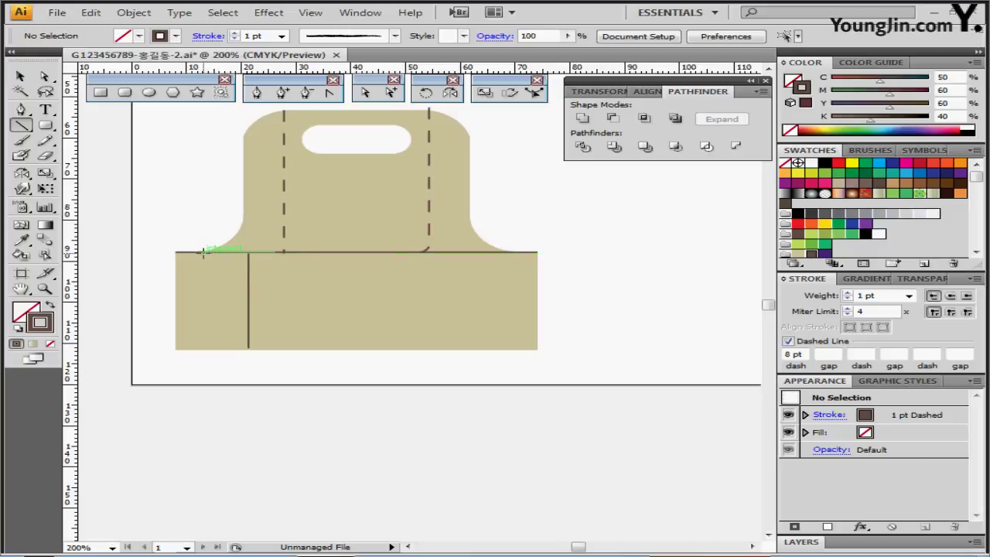
pyautogui.moveTo(203, 251); pyautogui.dragTo(247, 279)
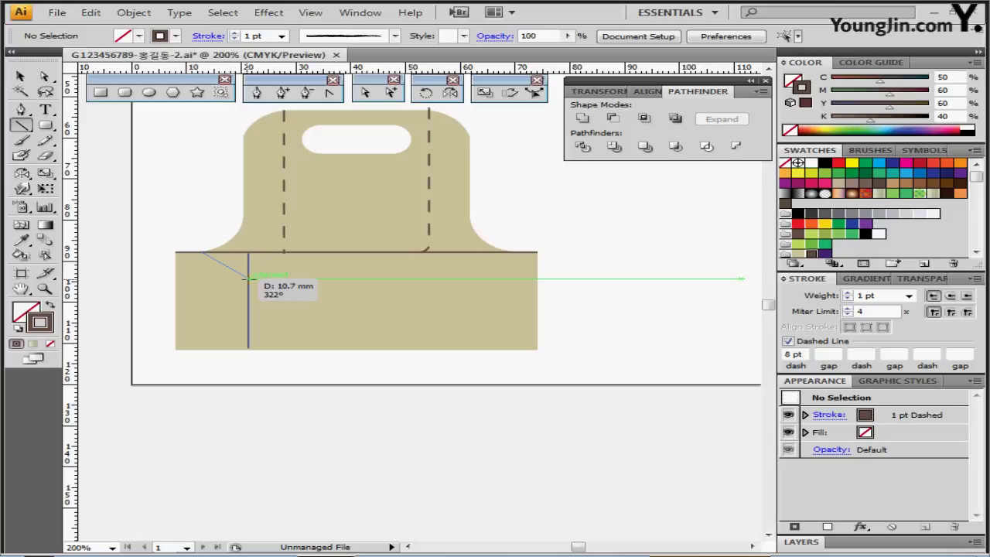
pyautogui.moveTo(247, 277); pyautogui.dragTo(247, 278)
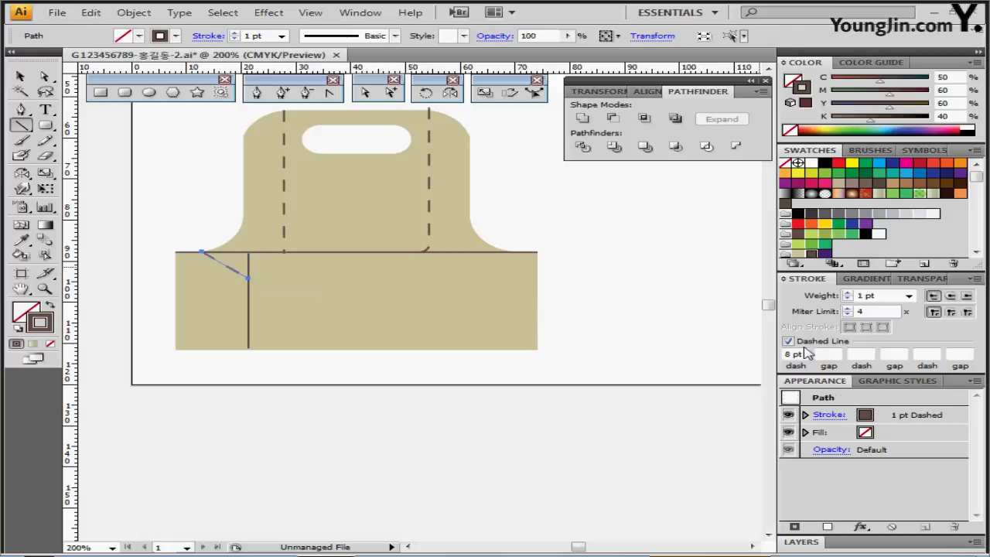
# Give the short diagonal line a 0.5 pt stroke with 2 pt dashes and deselect it
pyautogui.click(909, 296)
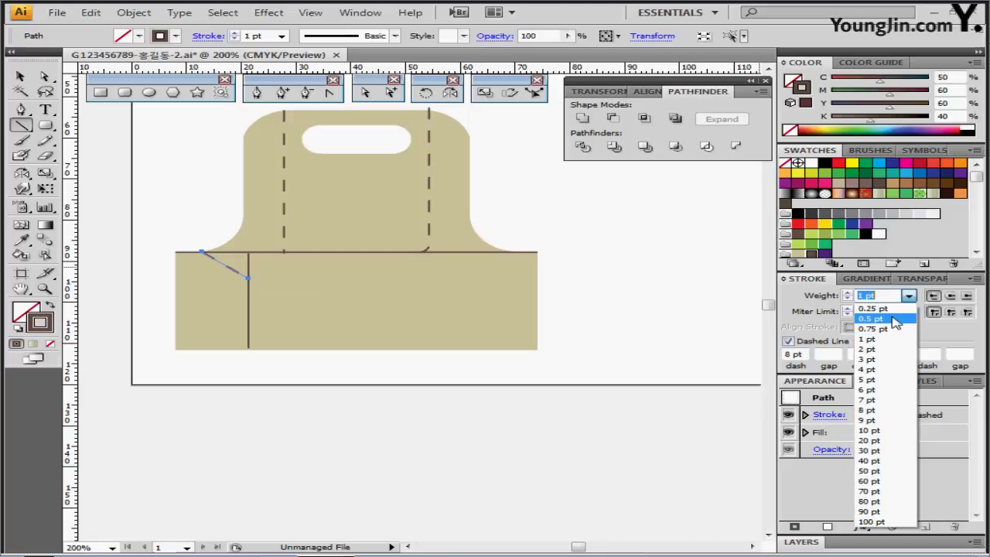
pyautogui.click(896, 318)
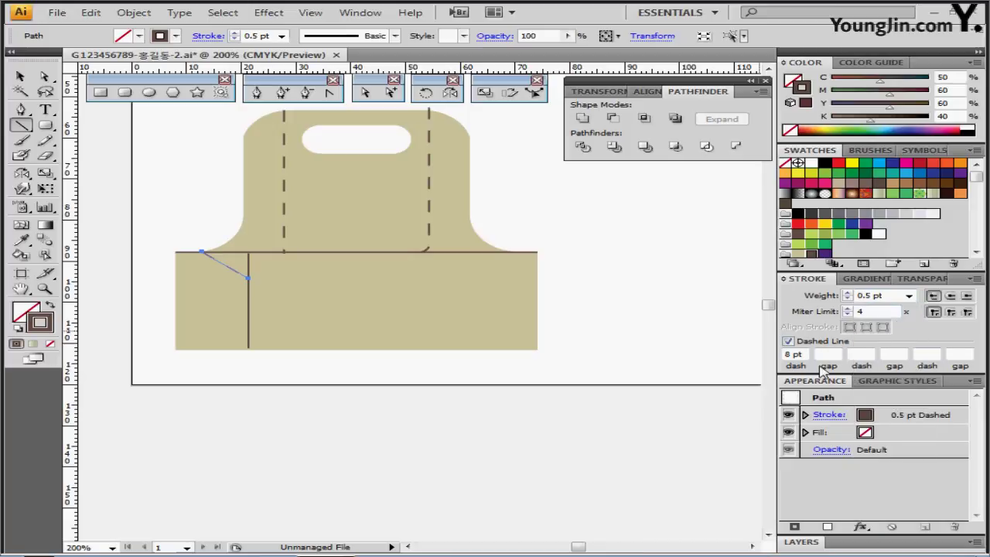
pyautogui.click(795, 368)
pyautogui.write('2')
pyautogui.press('Return')
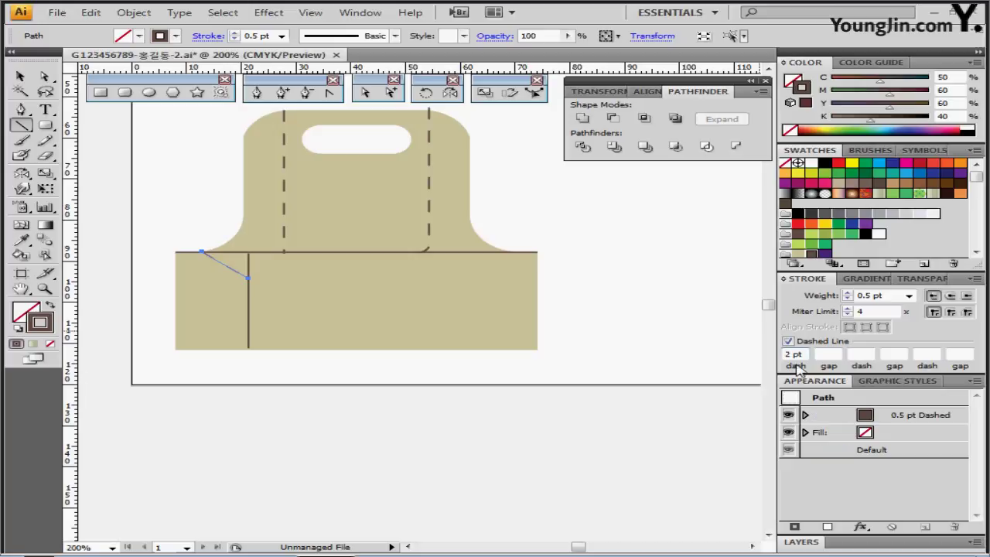
pyautogui.keyDown('ctrl'); pyautogui.click(180, 209); pyautogui.keyUp('ctrl')
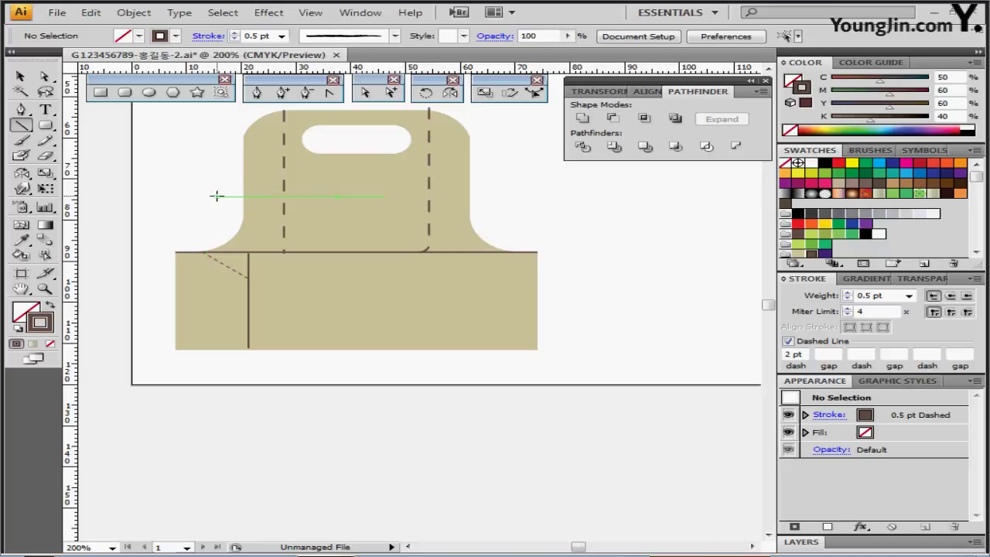
# Reflect a copy of the dashed diagonal across the vertical line to form a V-shaped fold, then clear the selection
pyautogui.moveTo(225, 272); pyautogui.dragTo(247, 277)
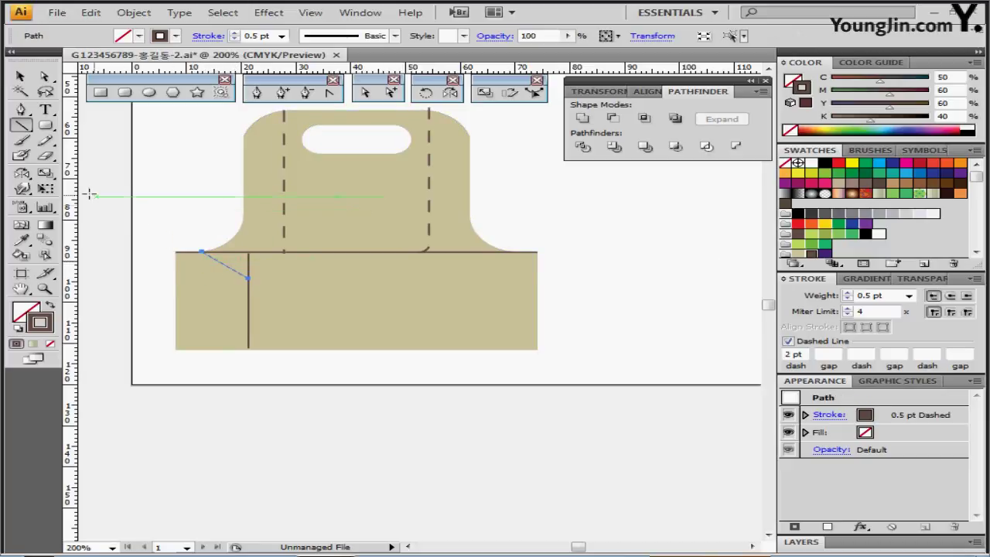
pyautogui.click(451, 92)
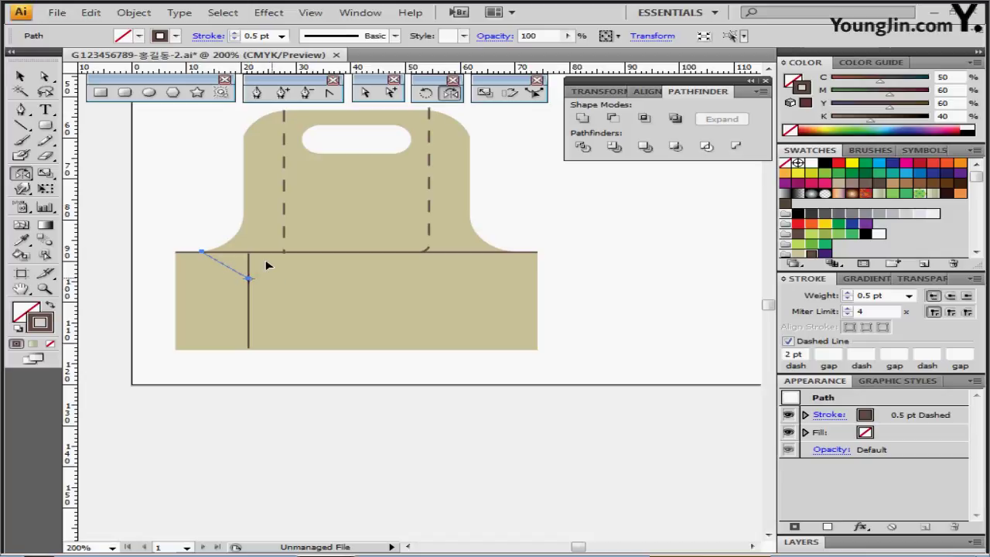
pyautogui.moveTo(158, 242); pyautogui.dragTo(352, 243)
pyautogui.hotkey('ctrl', 'shift', 'a')
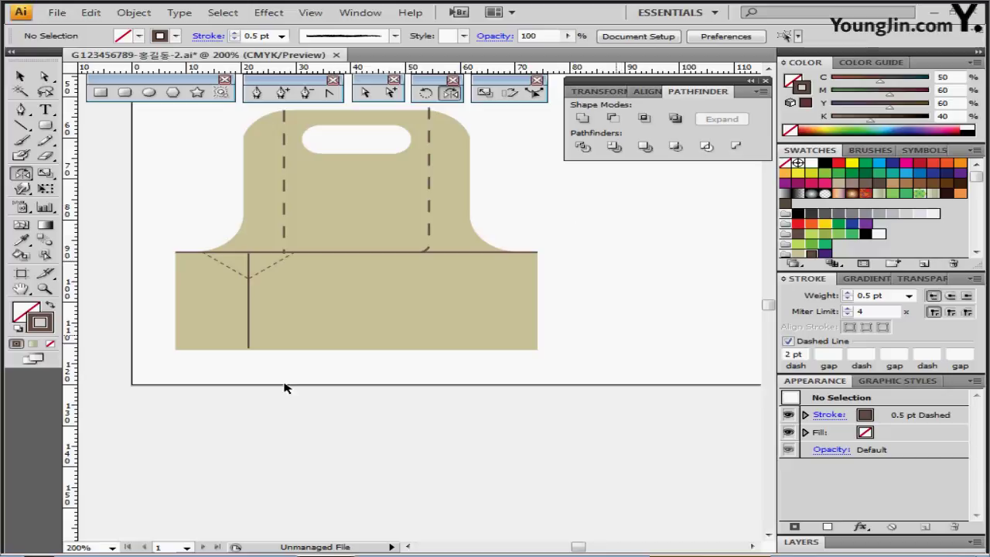
# Move the vertical line and both dashed diagonals together about 2 mm to the right
pyautogui.click(249, 312)
pyautogui.keyDown('shift'); pyautogui.click(242, 274); pyautogui.keyUp('shift')
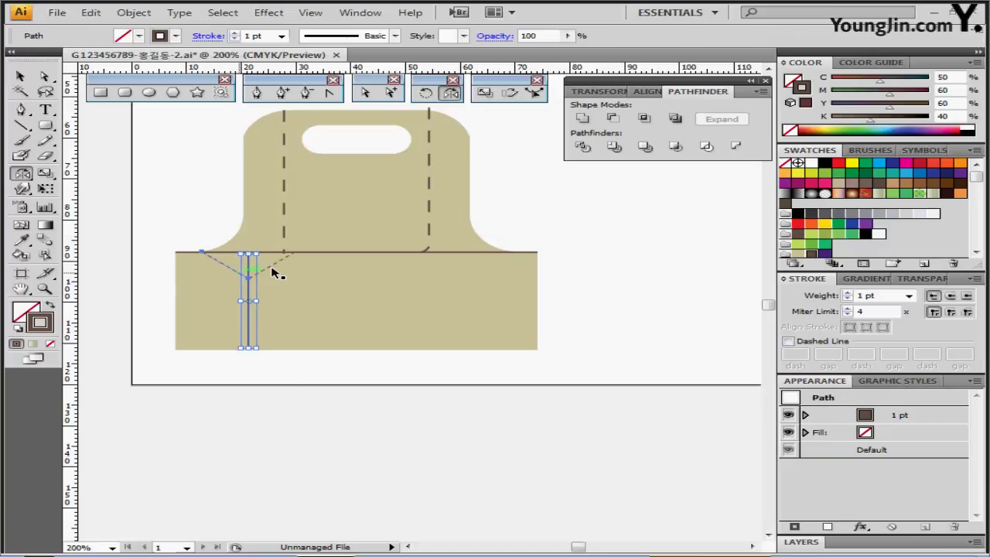
pyautogui.keyDown('ctrl'); pyautogui.keyDown('shift'); pyautogui.click(272, 268); pyautogui.keyUp('shift'); pyautogui.keyUp('ctrl')
pyautogui.press('Right')
pyautogui.press('Right')
pyautogui.press('Right')
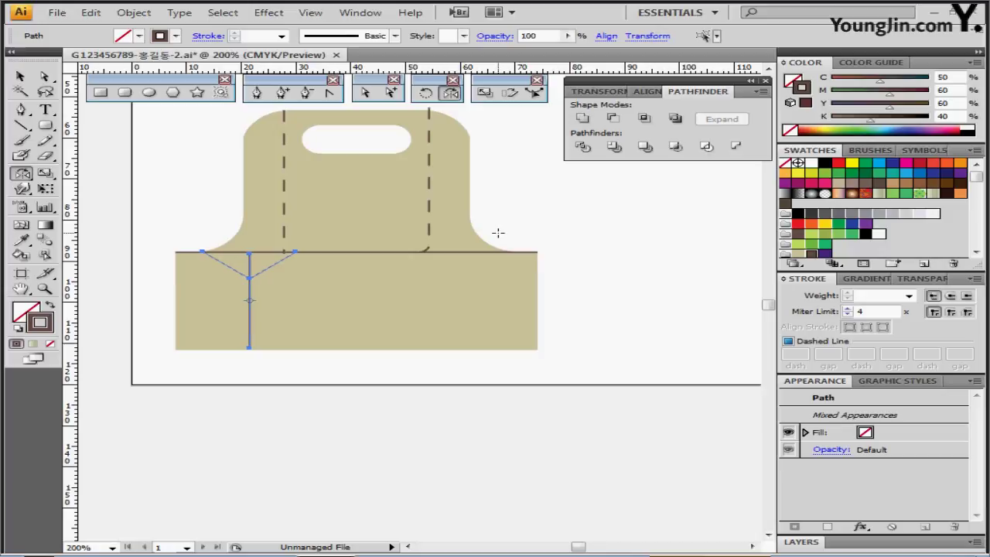
pyautogui.press('Right')
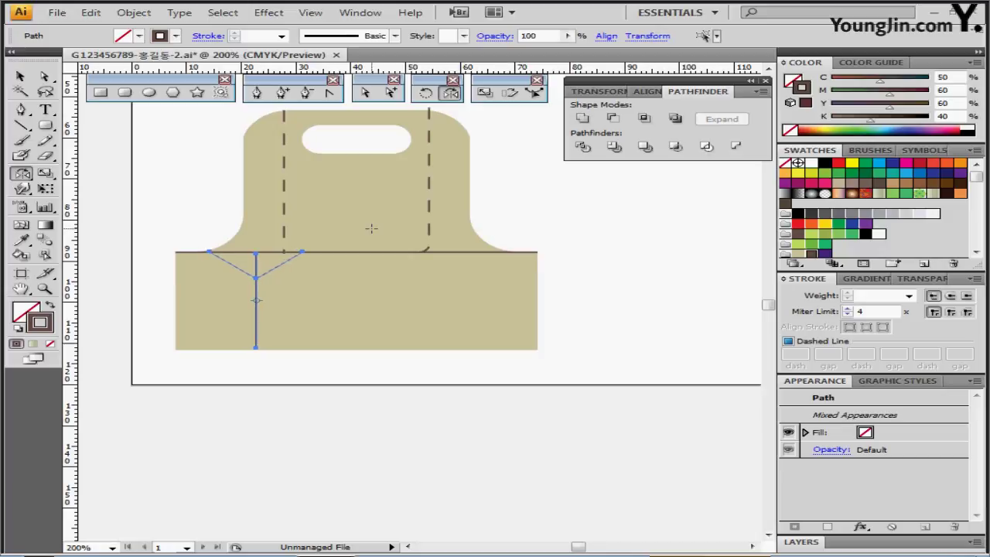
pyautogui.press('Right')
pyautogui.click(639, 249)
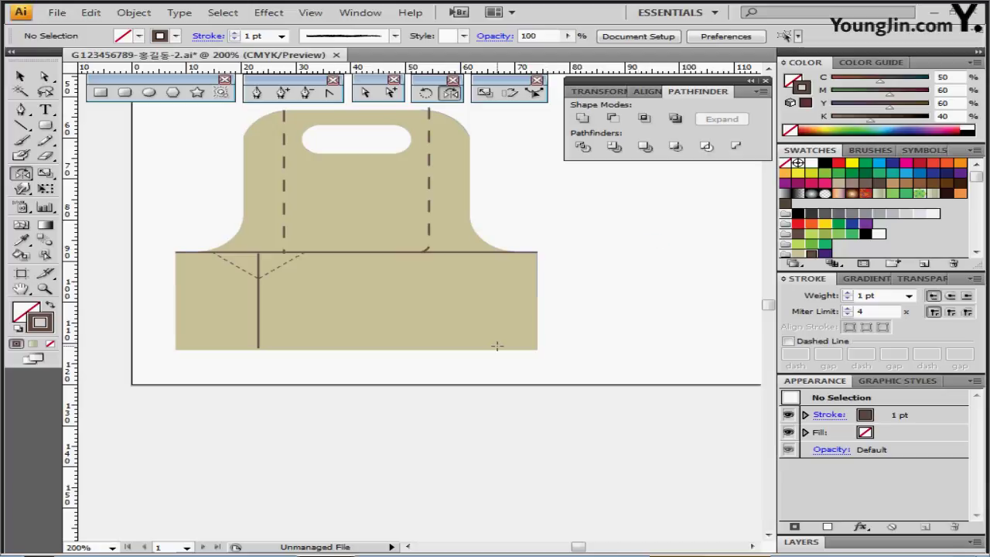
# Draw a purple circle about 13 mm across, centred below the handle cut-out, with fill C80 M100 Y0 K20 and no stroke
pyautogui.press('space')
pyautogui.moveTo(372, 250); pyautogui.dragTo(362, 305)
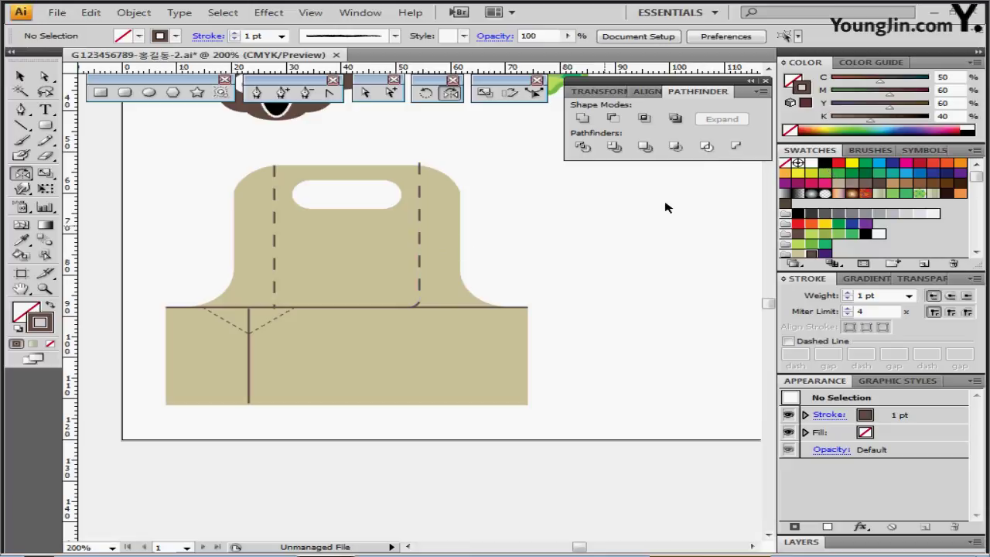
pyautogui.click(824, 253)
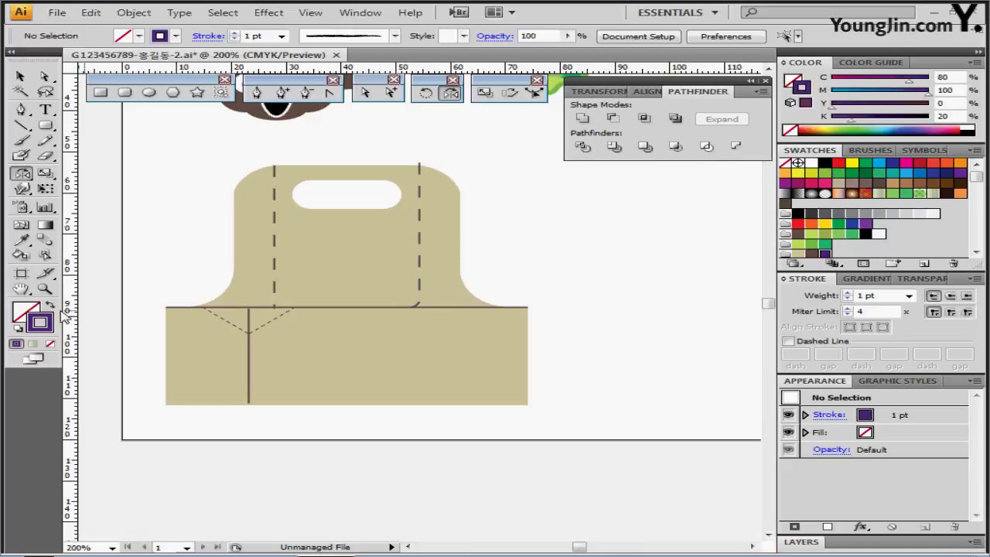
pyautogui.click(50, 306)
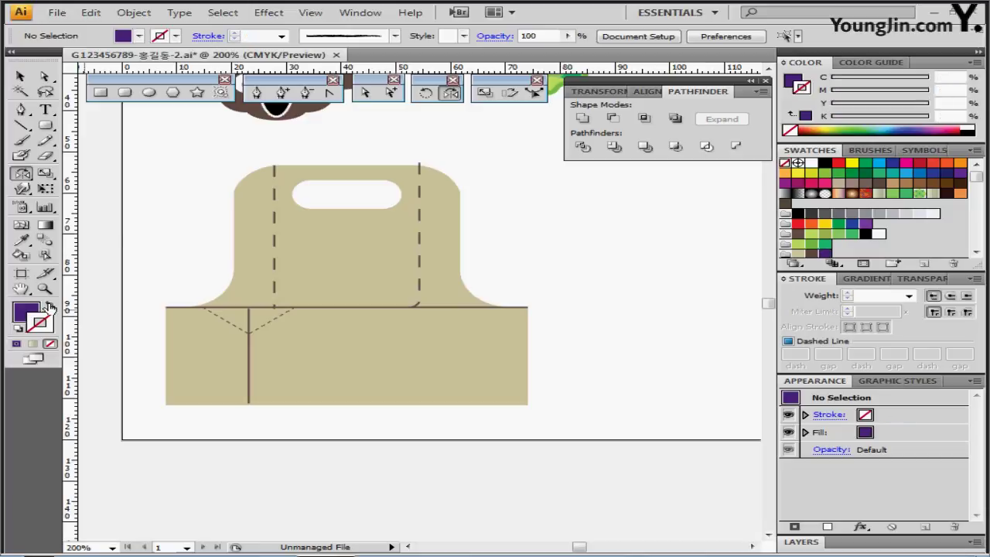
pyautogui.click(791, 80)
pyautogui.click(957, 78)
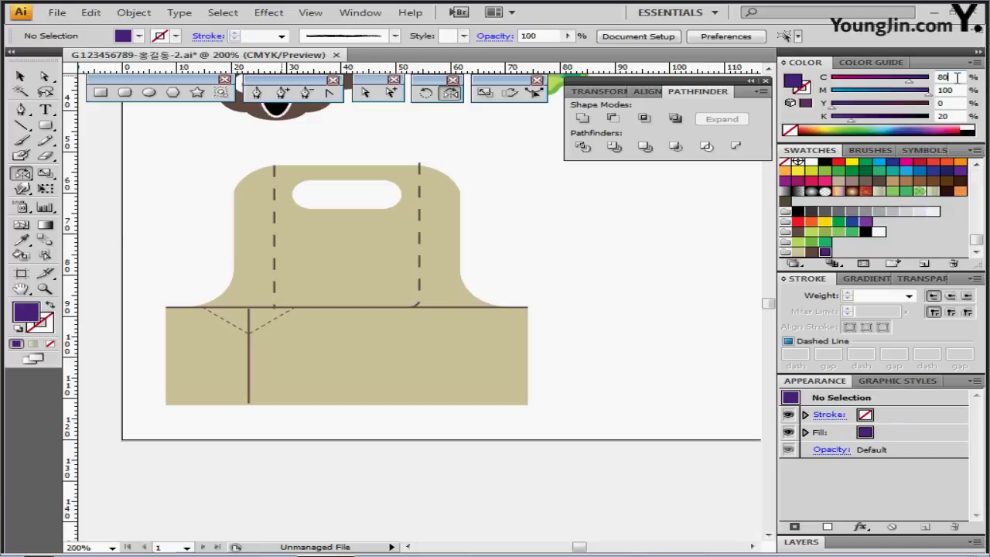
pyautogui.click(957, 90)
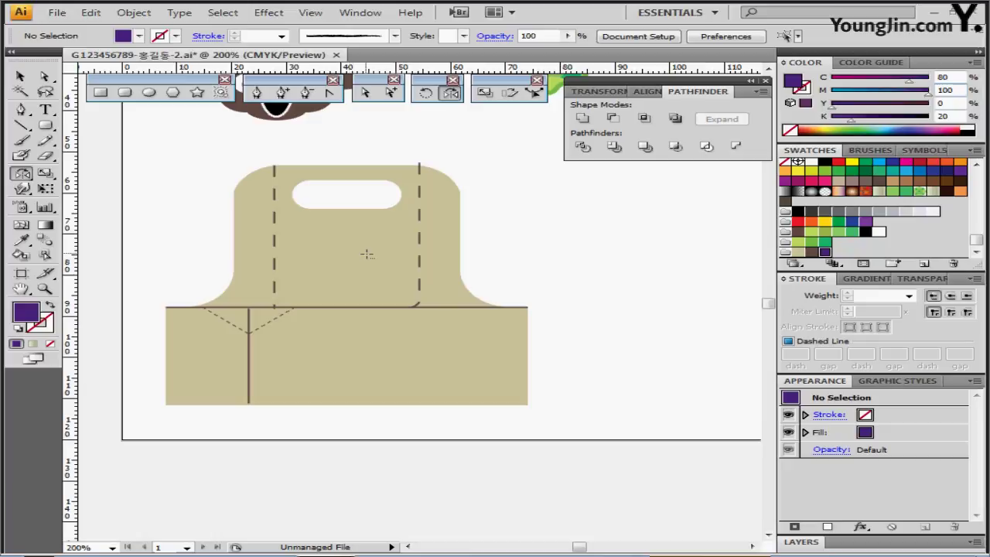
pyautogui.click(149, 92)
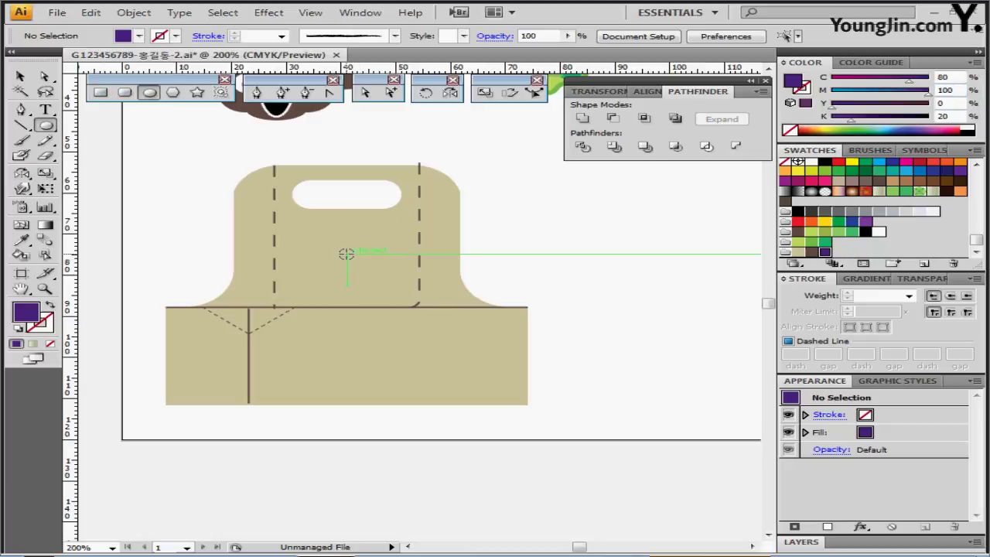
pyautogui.moveTo(347, 254)
pyautogui.mouseDown()
pyautogui.moveTo(383, 279)
pyautogui.moveTo(378, 266)
pyautogui.moveTo(358, 270)
pyautogui.mouseUp()
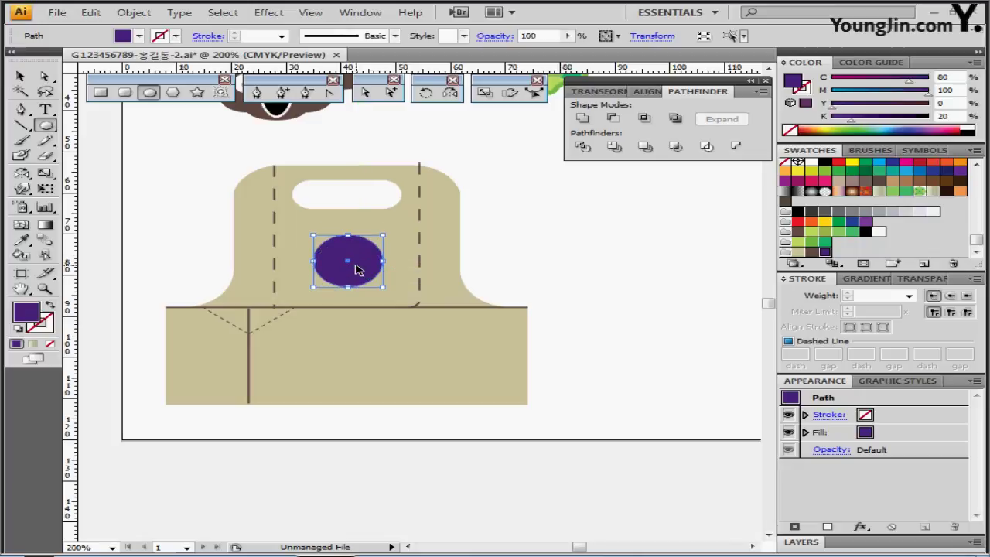
pyautogui.keyDown('ctrl'); pyautogui.click(524, 214); pyautogui.keyUp('ctrl')
# Copy the whole green flower motif from beside the koala onto the purple circle on the bag
pyautogui.keyDown('ctrl'); pyautogui.keyDown('alt'); pyautogui.click(452, 223); pyautogui.keyUp('alt'); pyautogui.keyUp('ctrl')
pyautogui.moveTo(396, 211); pyautogui.dragTo(381, 255)
pyautogui.moveTo(424, 173); pyautogui.dragTo(528, 266)
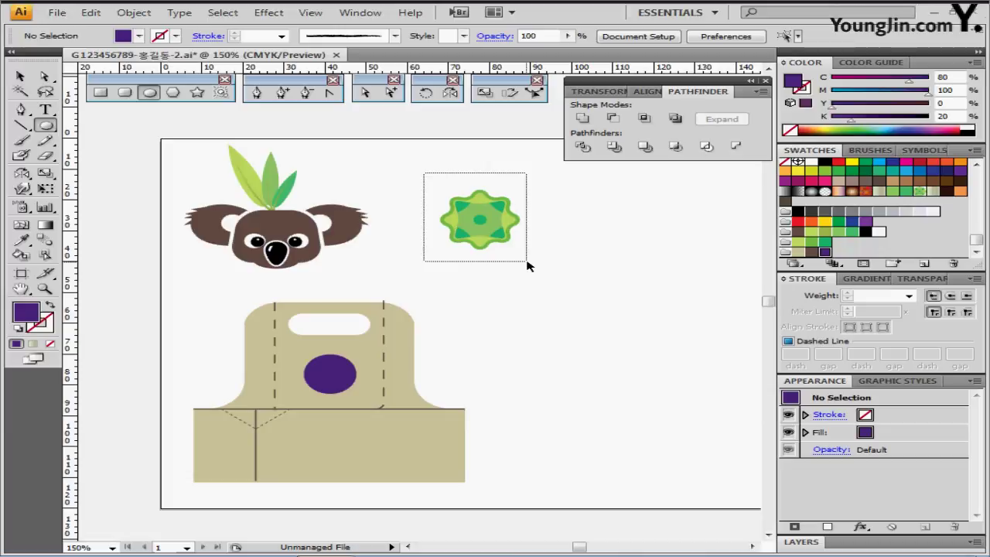
pyautogui.moveTo(528, 265); pyautogui.dragTo(528, 265)
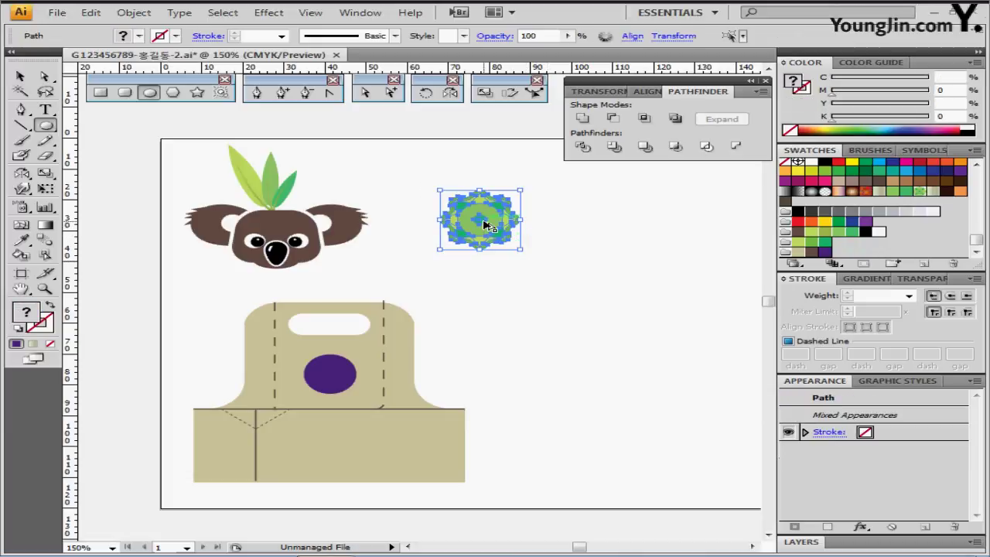
pyautogui.moveTo(484, 223); pyautogui.dragTo(340, 379)
# Bring the copied green flower motif to the front, above the purple circle
pyautogui.hotkey('ctrl', '=')
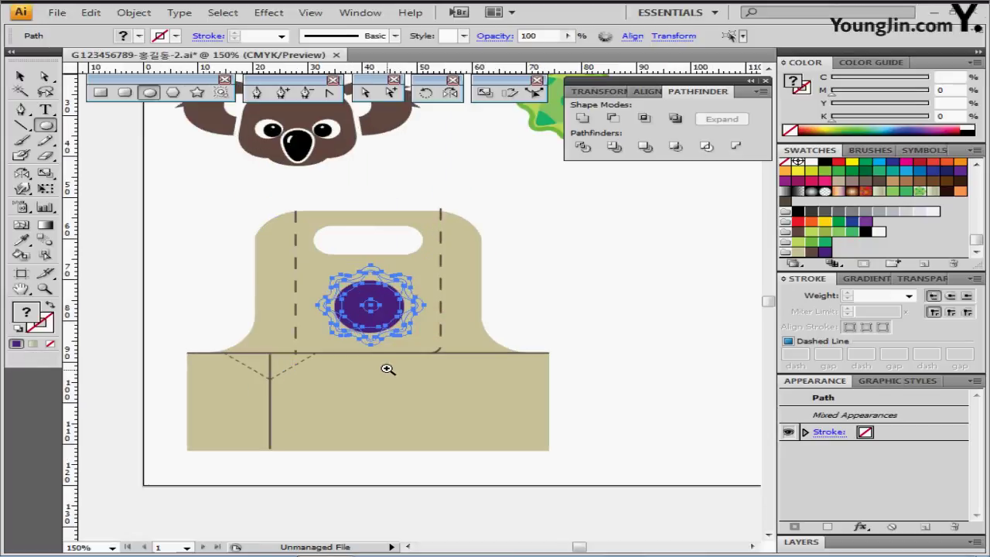
pyautogui.click(367, 334)
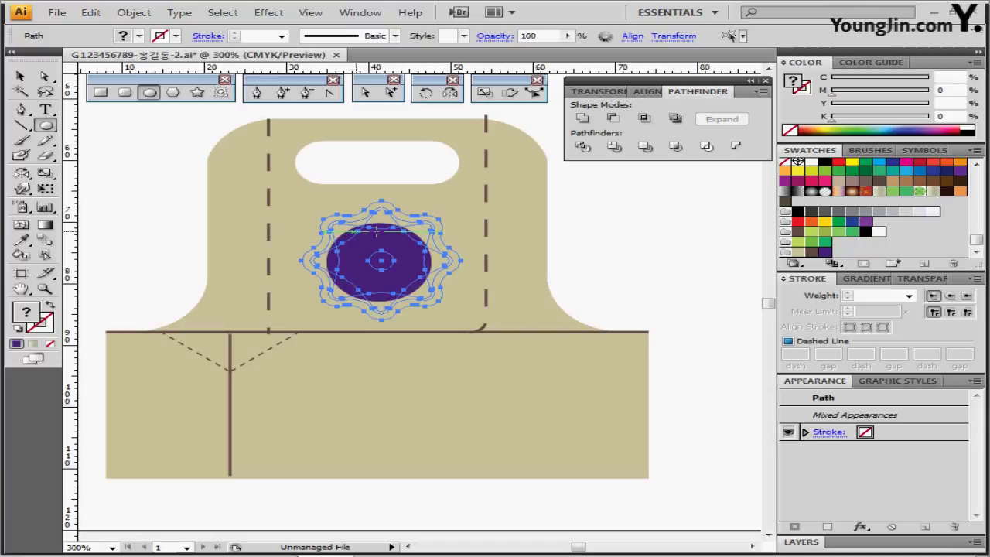
pyautogui.rightClick(359, 222)
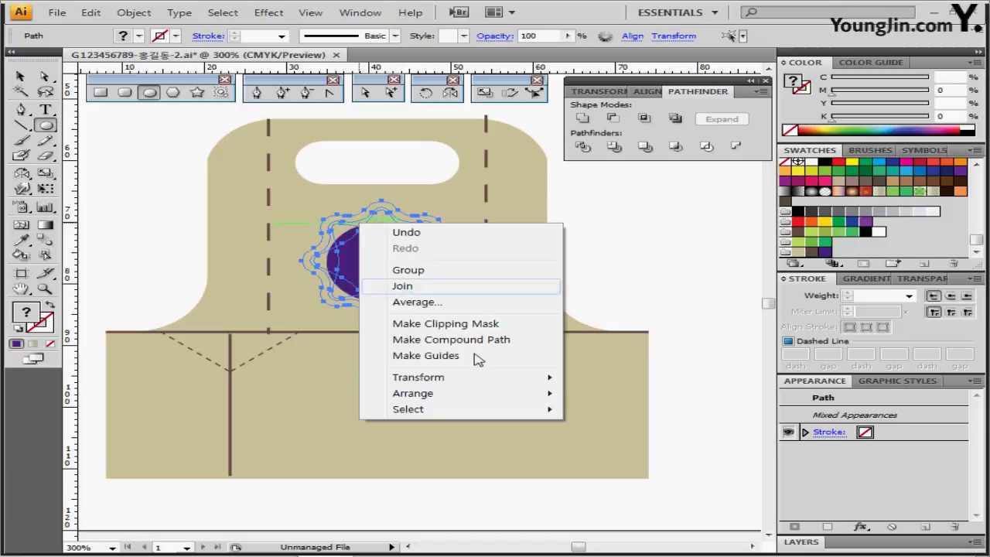
pyautogui.moveTo(438, 399)
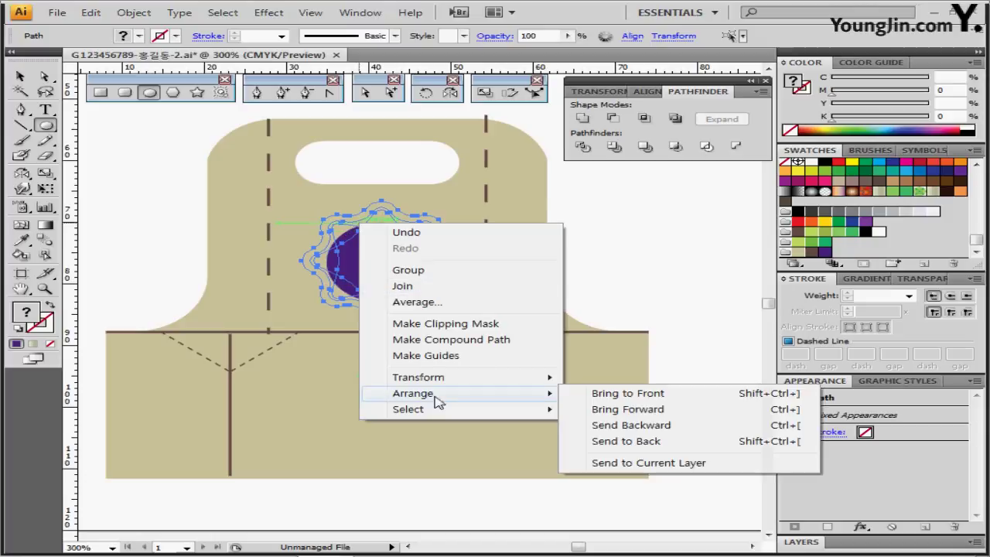
pyautogui.click(611, 398)
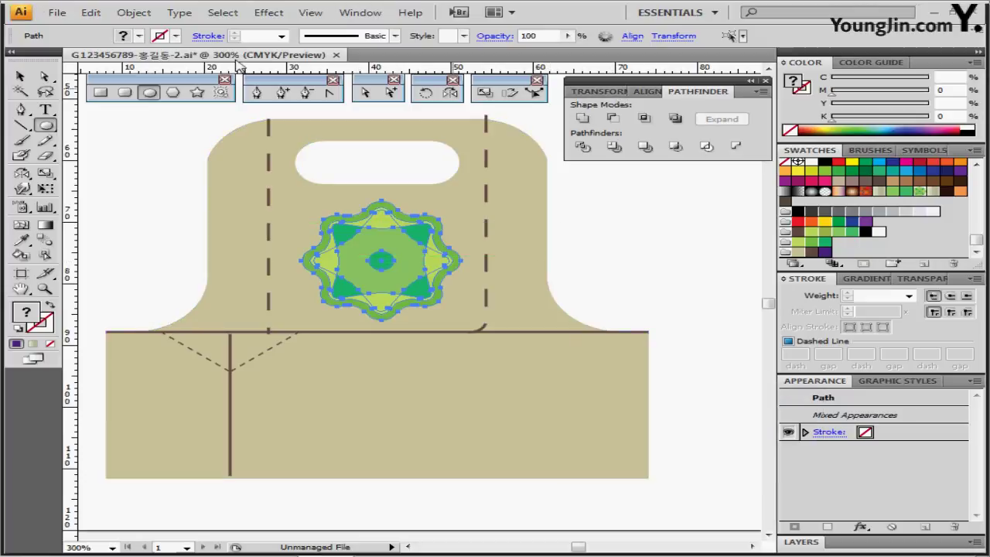
# Scale the copied flower motif uniformly to 50% and group its shapes
pyautogui.click(483, 94)
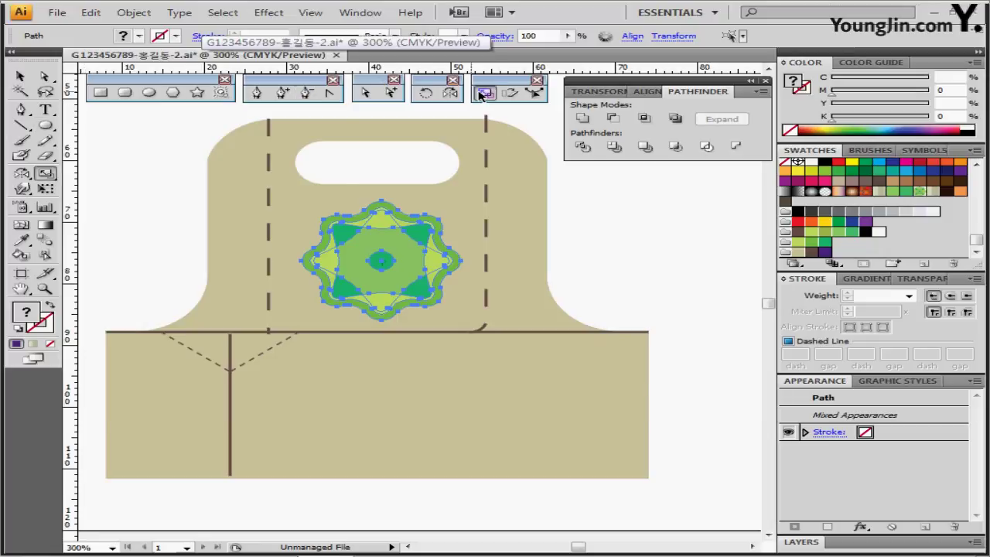
pyautogui.doubleClick(482, 93)
pyautogui.write('50')
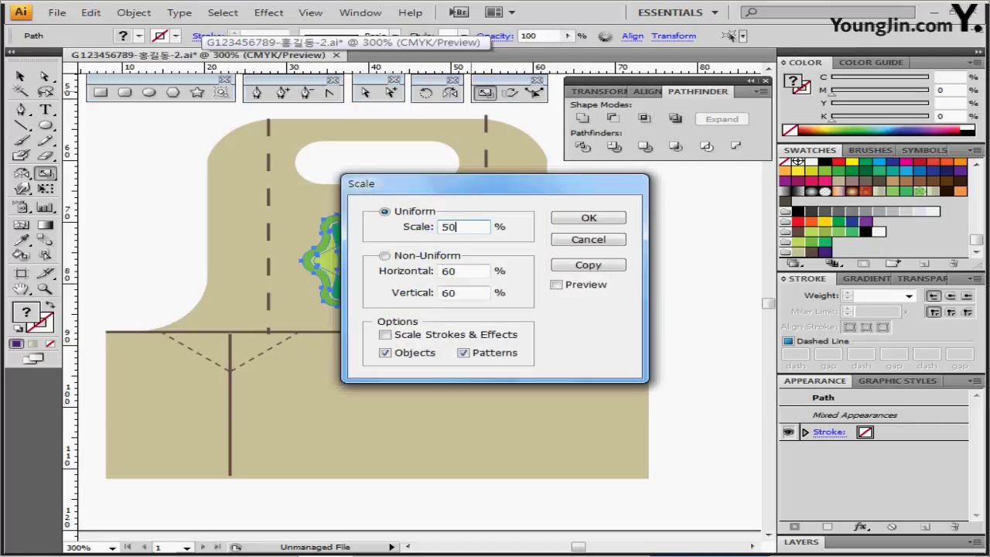
pyautogui.click(588, 223)
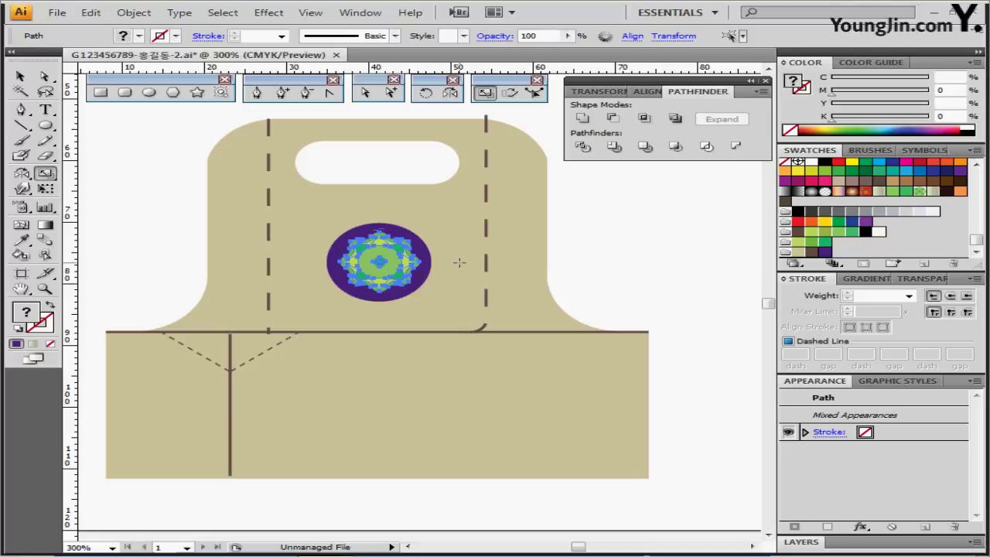
pyautogui.click(486, 272)
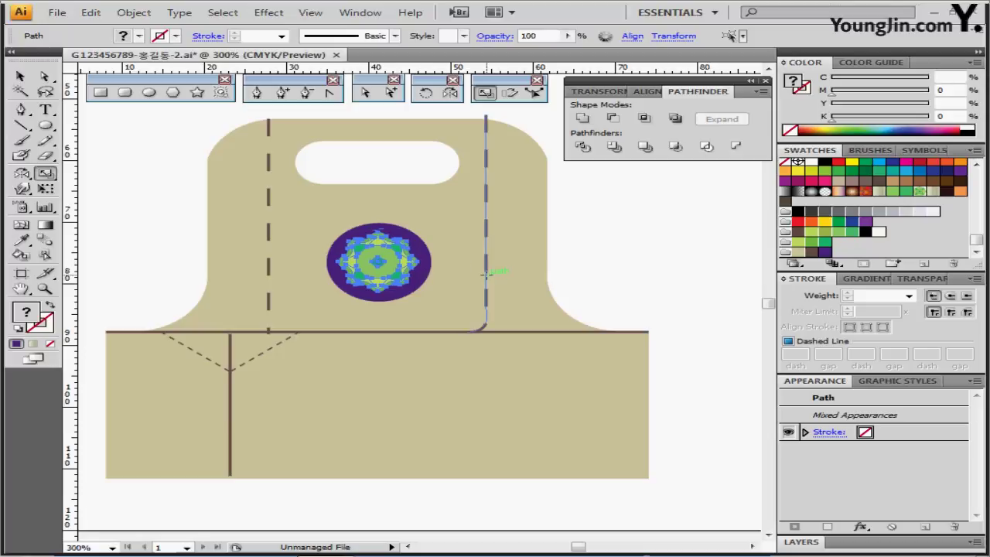
pyautogui.click(422, 269)
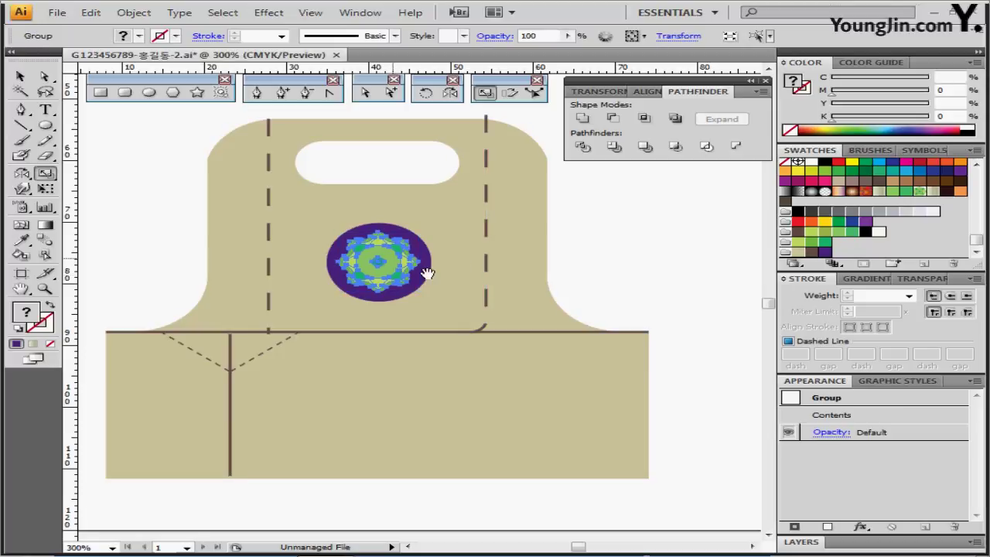
pyautogui.moveTo(365, 327); pyautogui.dragTo(288, 382)
pyautogui.moveTo(413, 289); pyautogui.dragTo(354, 284)
pyautogui.click(358, 293)
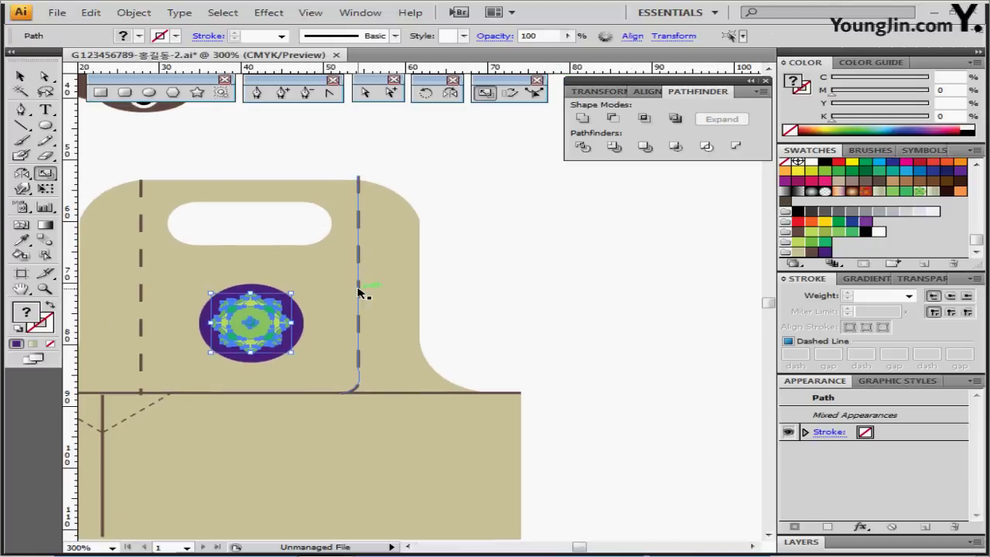
pyautogui.click(364, 285)
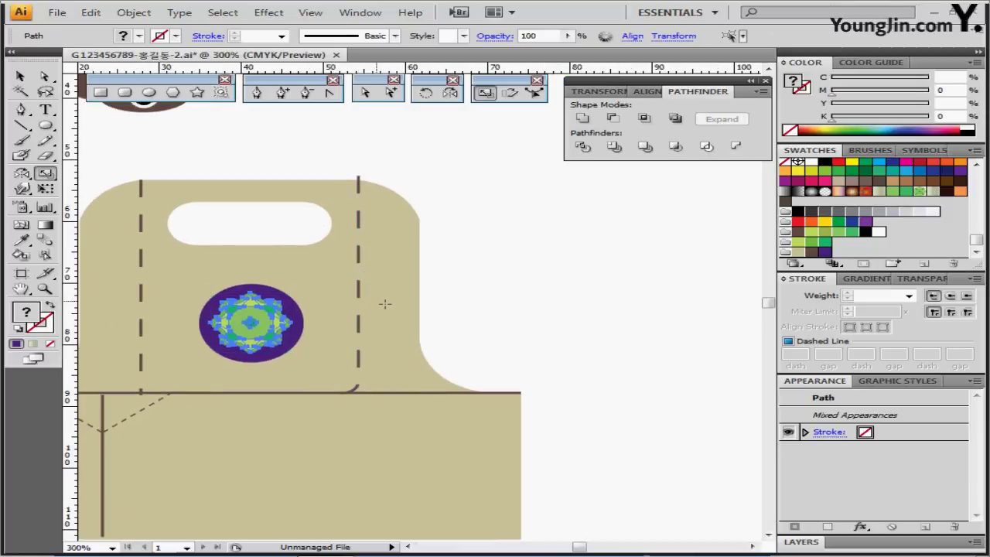
pyautogui.moveTo(304, 403); pyautogui.dragTo(434, 298)
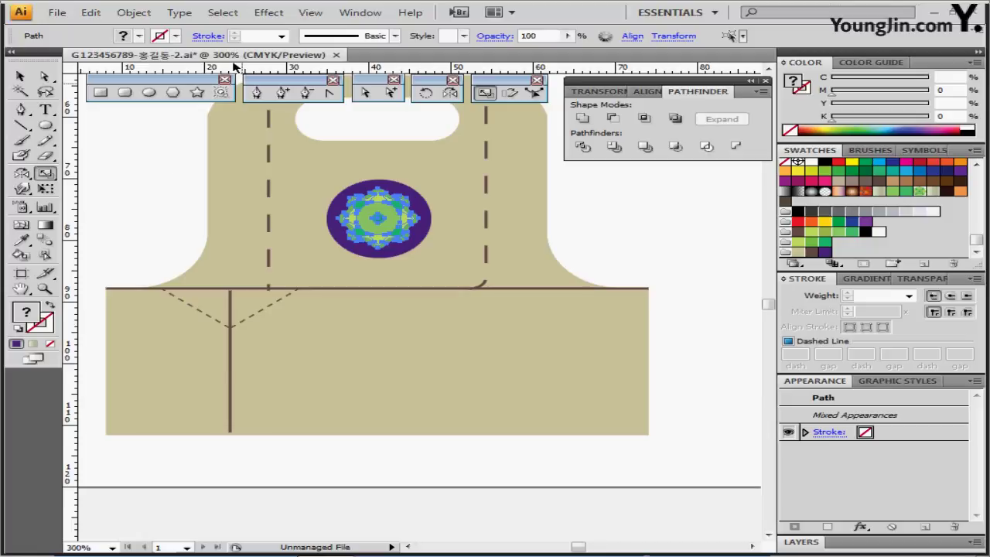
# Draw a 66 by 13 mm rectangle across the lower part of the bag, starting at its left edge
pyautogui.click(100, 92)
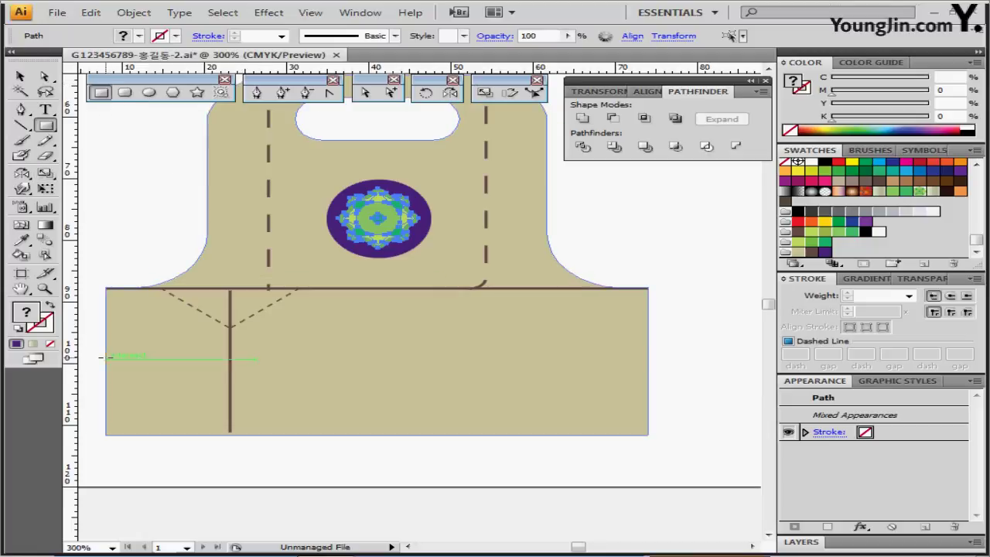
pyautogui.click(100, 356)
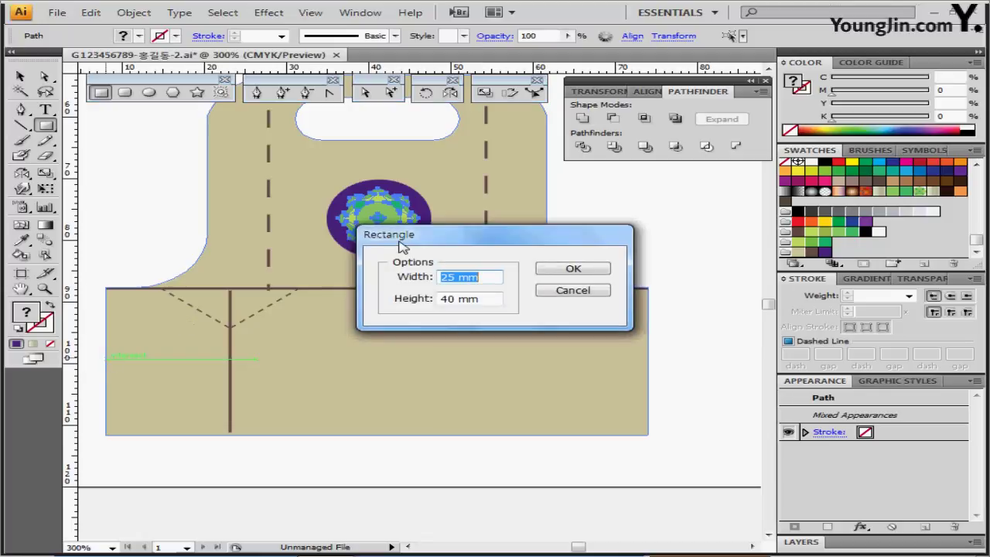
pyautogui.write('66')
pyautogui.press('Tab')
pyautogui.write('13')
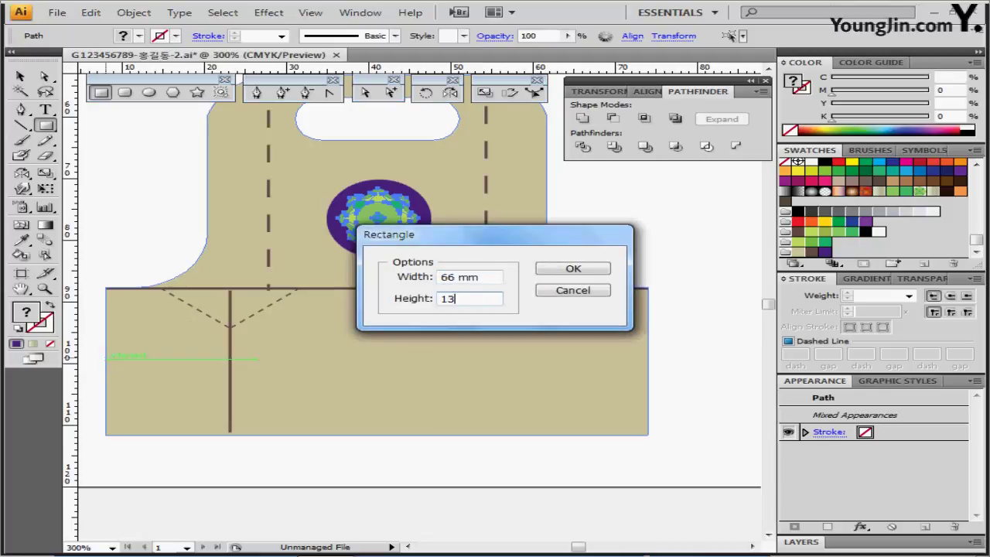
pyautogui.press('Return')
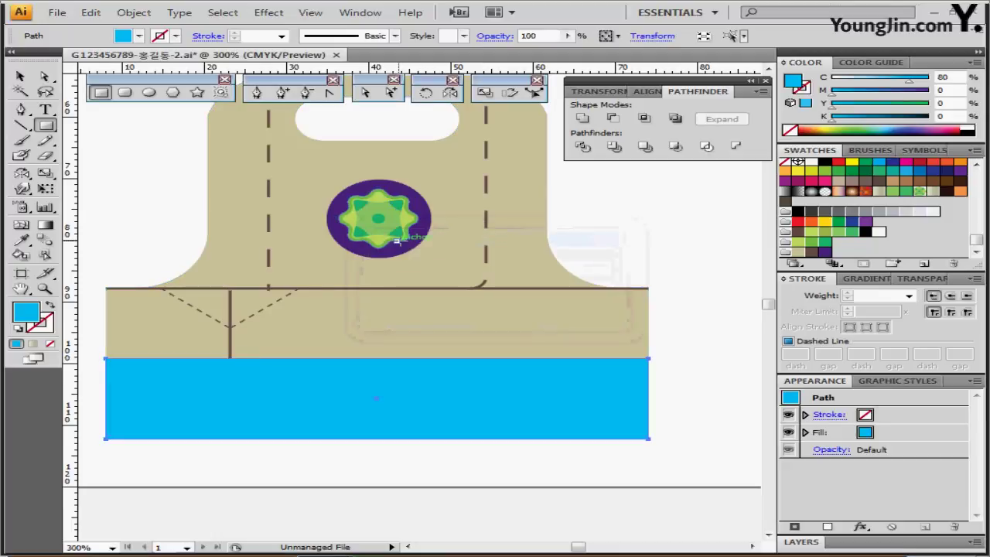
# Nudge the blue rectangle up in Outline view to align its lower edge with the bag's bottom edge, and return to Preview
pyautogui.press('ctrl')
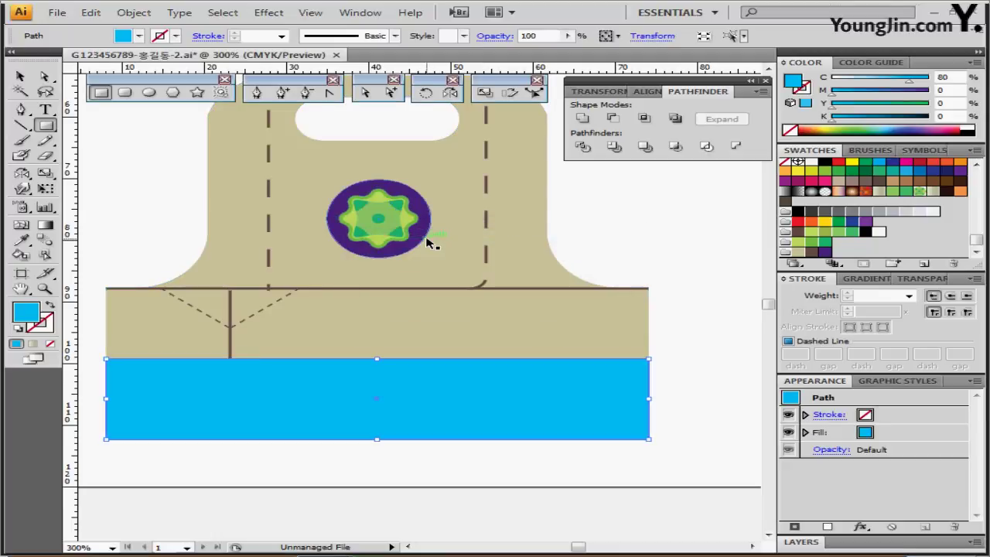
pyautogui.hotkey('ctrl', 'y')
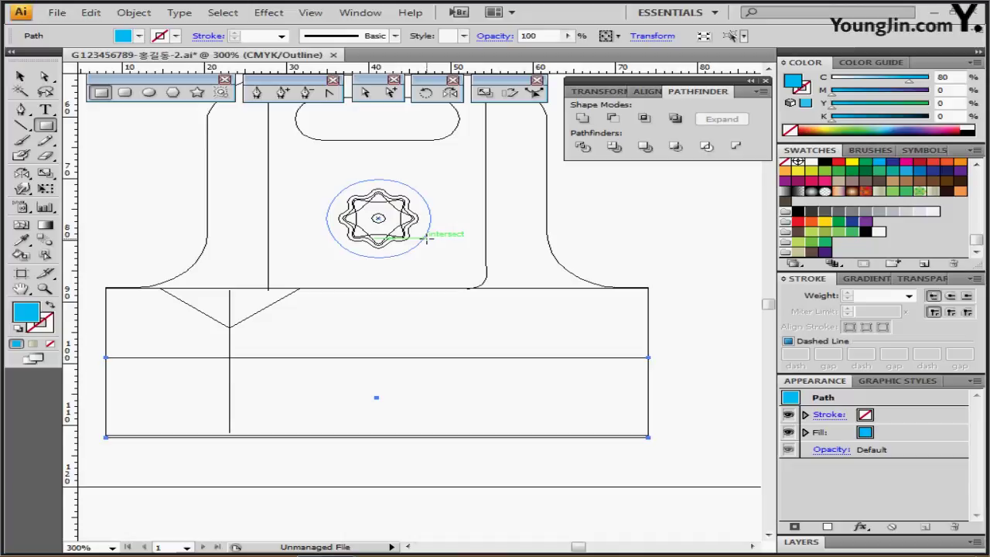
pyautogui.press('Up')
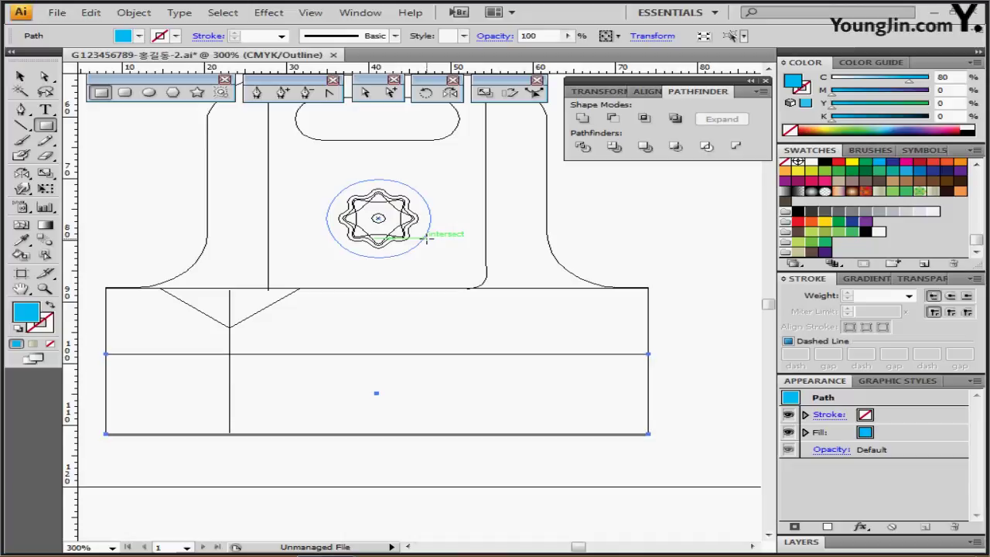
pyautogui.press('Down')
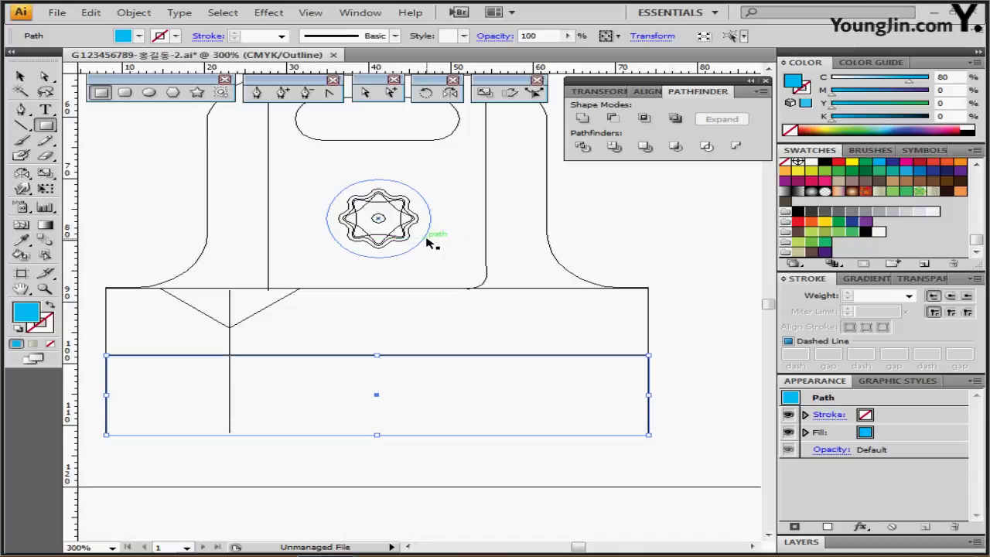
pyautogui.hotkey('ctrl', 'y')
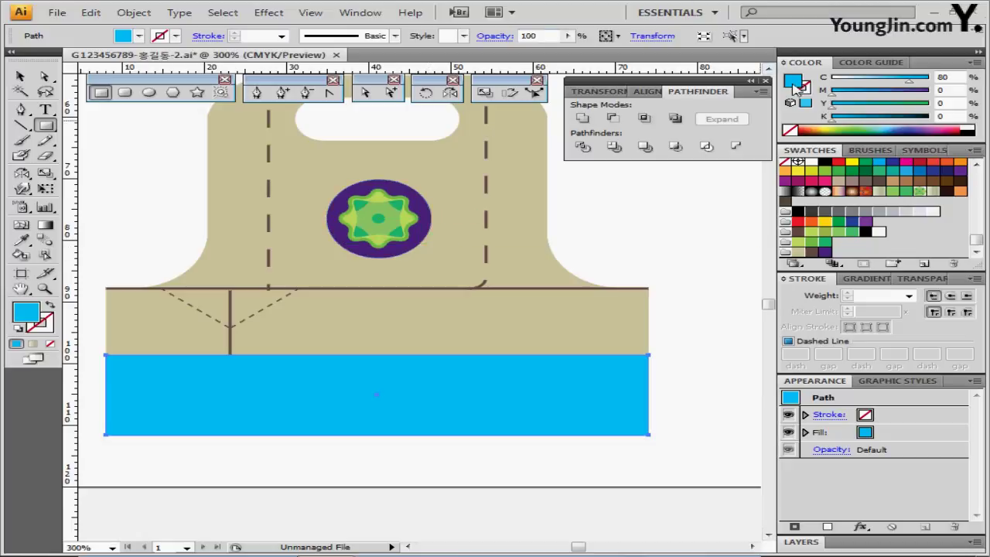
# Fill the rectangle with the green flower pattern swatch and scale only its pattern, not the object, uniformly to 20%
pyautogui.click(918, 191)
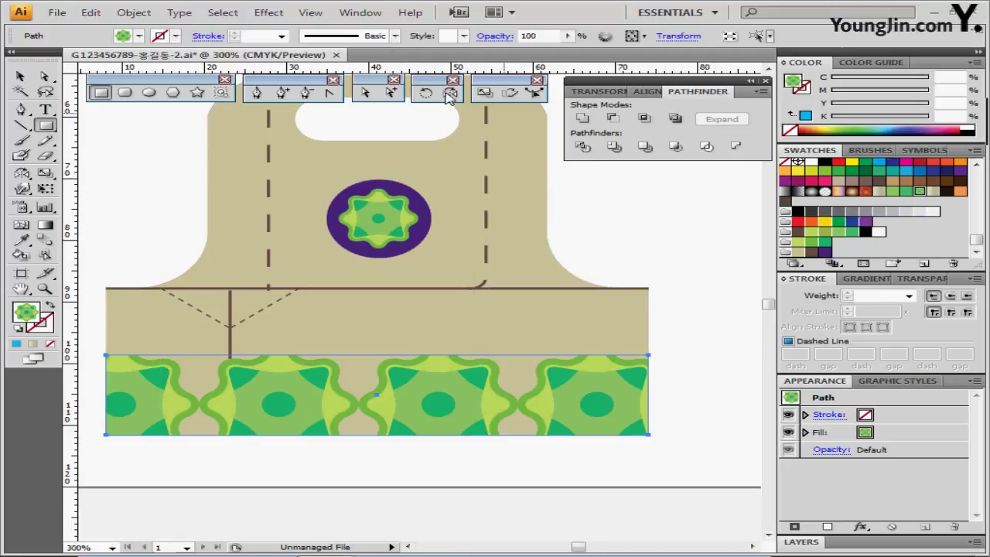
pyautogui.click(483, 94)
pyautogui.doubleClick(483, 93)
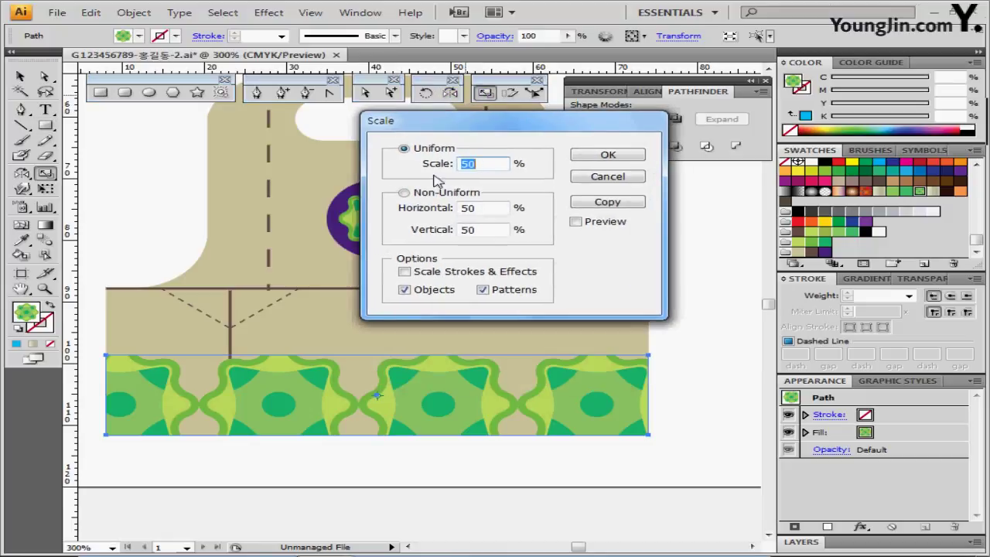
pyautogui.write('20')
pyautogui.click(576, 223)
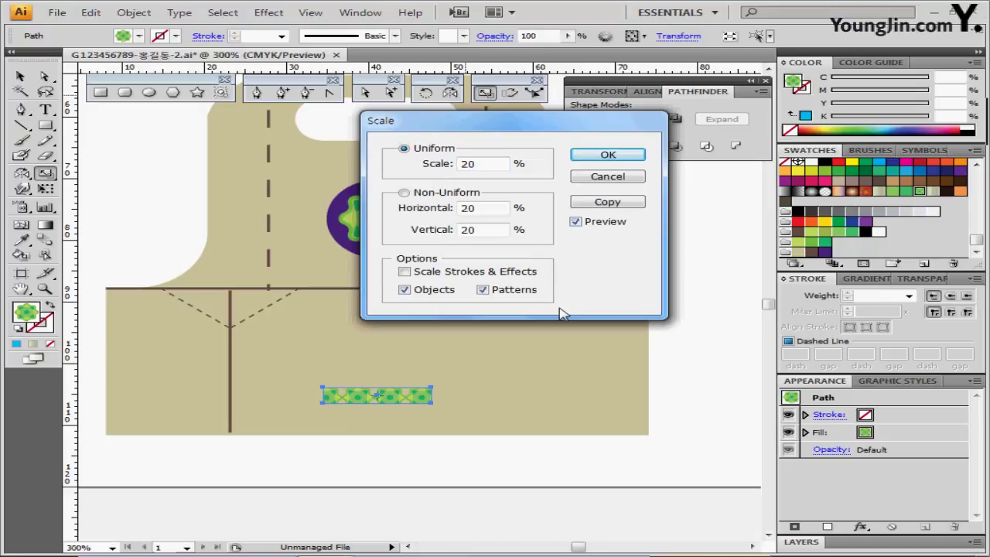
pyautogui.click(406, 291)
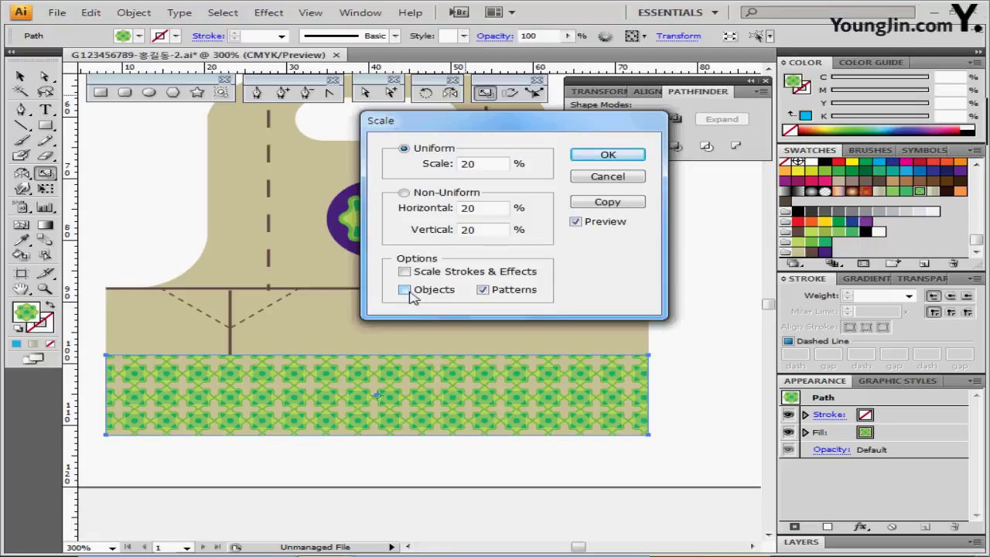
pyautogui.click(606, 156)
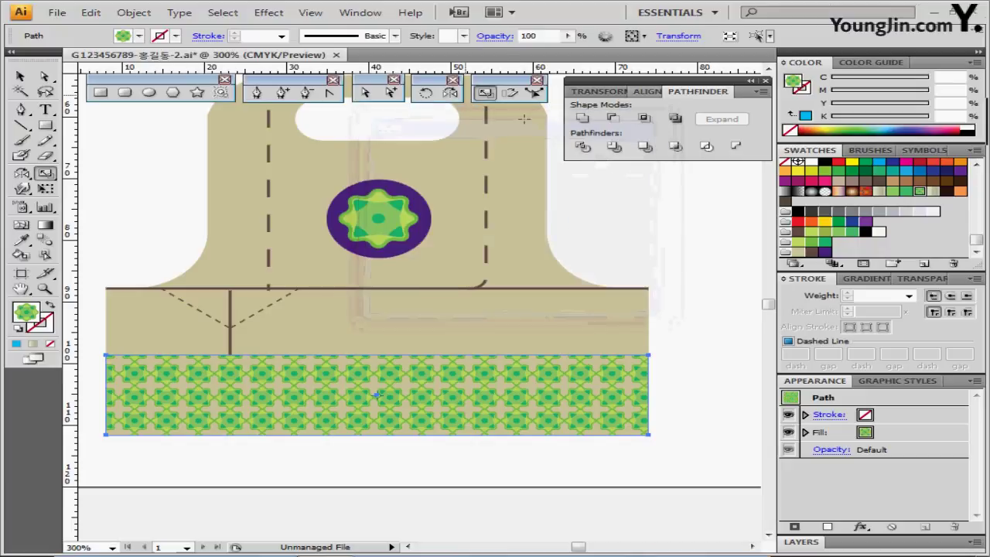
# Set the opacity of the patterned rectangle to 80%
pyautogui.click(544, 35)
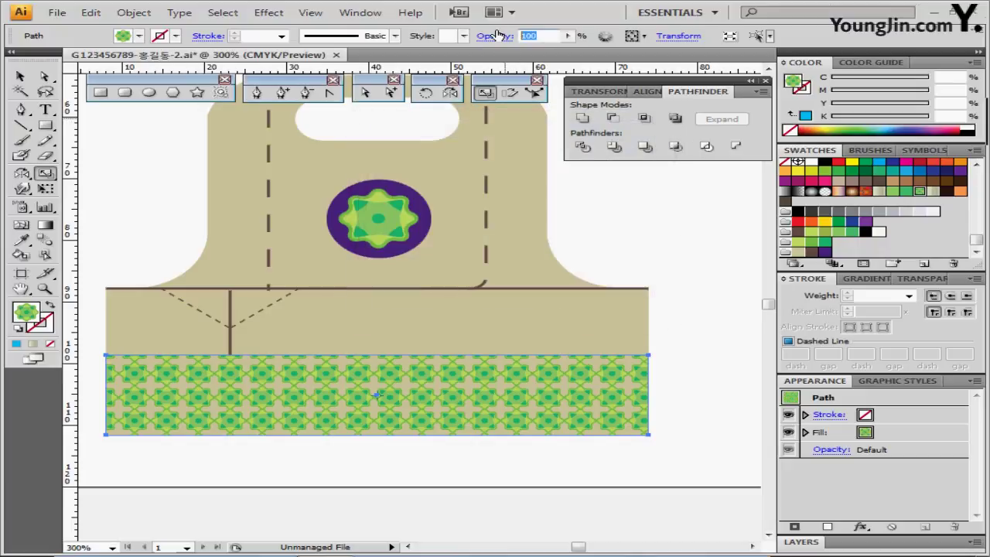
pyautogui.write('80')
pyautogui.press('Return')
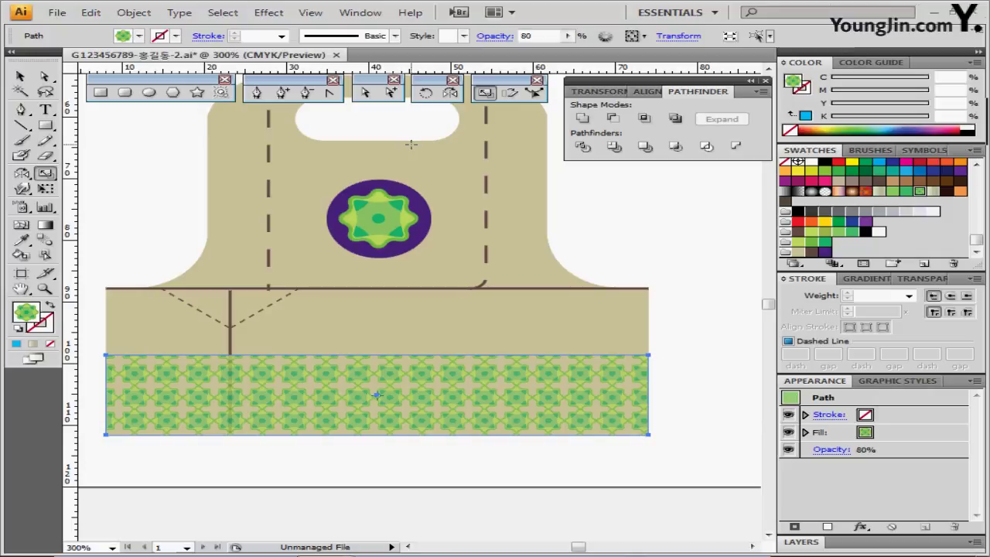
# Show all hidden objects to restore the text elements in the document
pyautogui.press('v')
pyautogui.hotkey('ctrl', 'alt', '3')
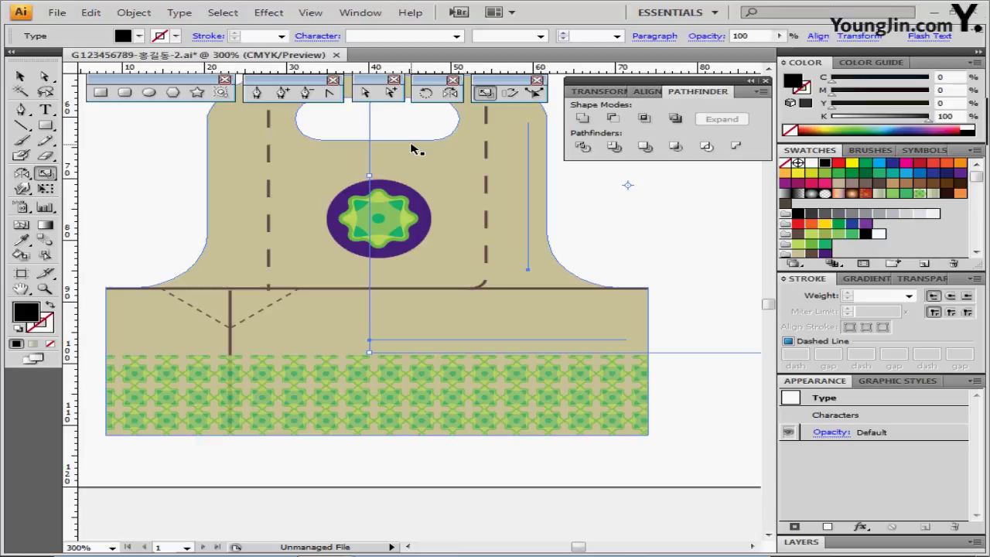
pyautogui.rightClick(551, 346)
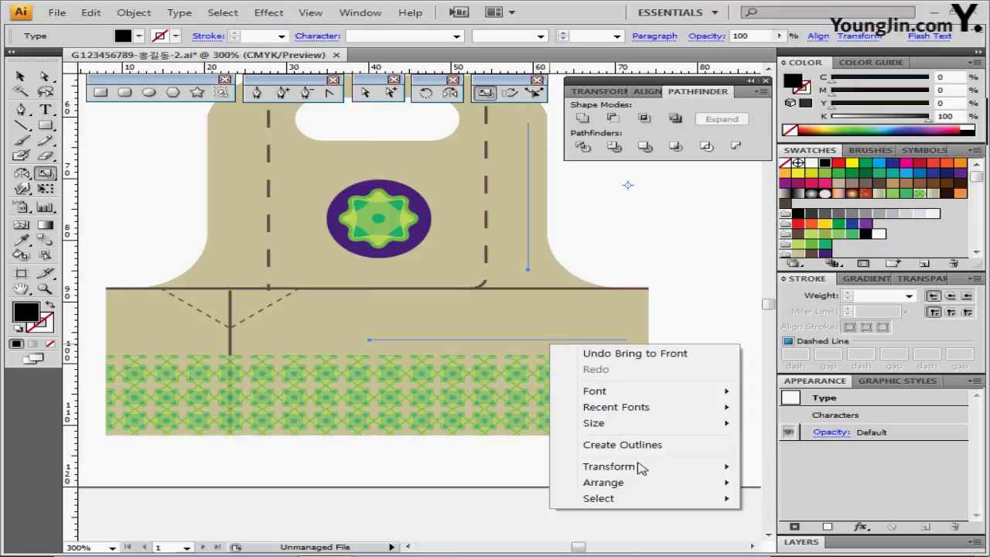
pyautogui.moveTo(638, 484)
pyautogui.click(398, 411)
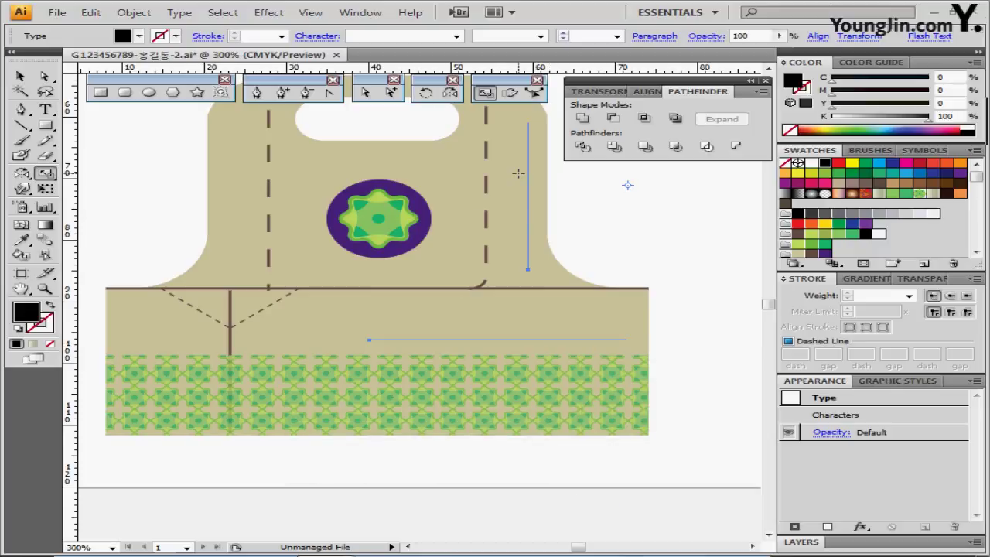
# Move the lower koala House and the vertical Take Out Espresso texts off the bag to the empty area beside it
pyautogui.keyDown('ctrl'); pyautogui.keyDown('alt'); pyautogui.click(592, 253); pyautogui.keyUp('alt'); pyautogui.keyUp('ctrl')
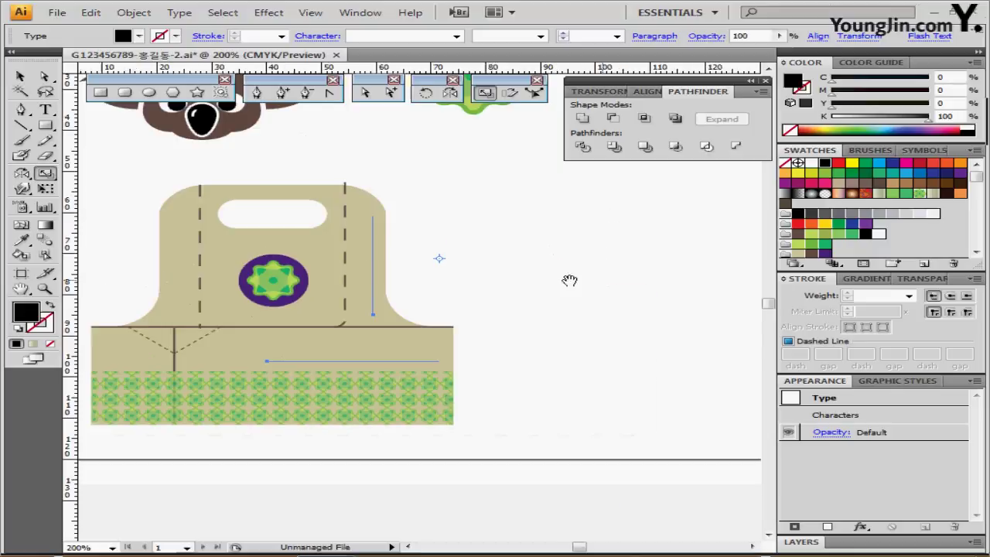
pyautogui.moveTo(570, 281); pyautogui.dragTo(357, 213)
pyautogui.keyDown('ctrl'); pyautogui.keyDown('alt'); pyautogui.click(360, 238); pyautogui.keyUp('alt'); pyautogui.keyUp('ctrl')
pyautogui.moveTo(340, 263); pyautogui.dragTo(406, 233)
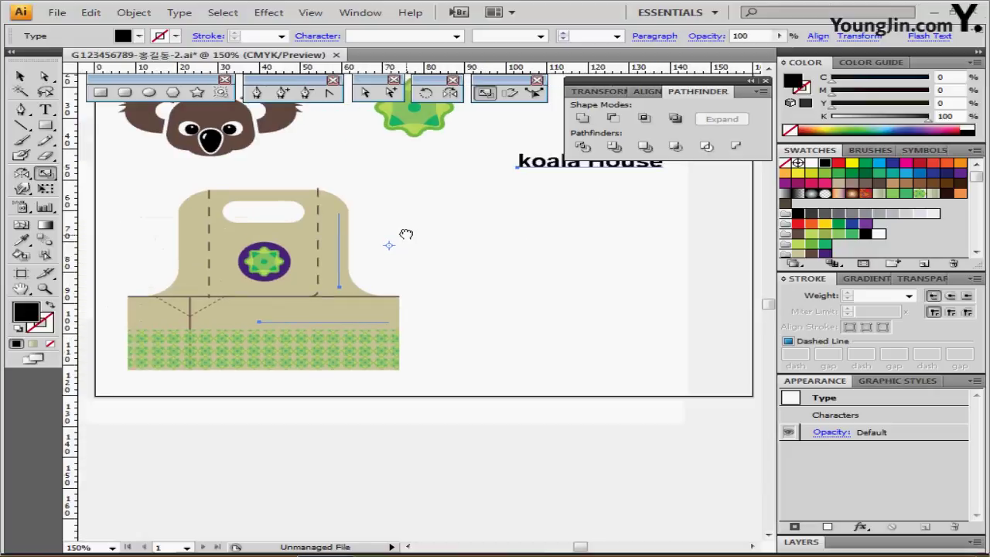
pyautogui.click(340, 290)
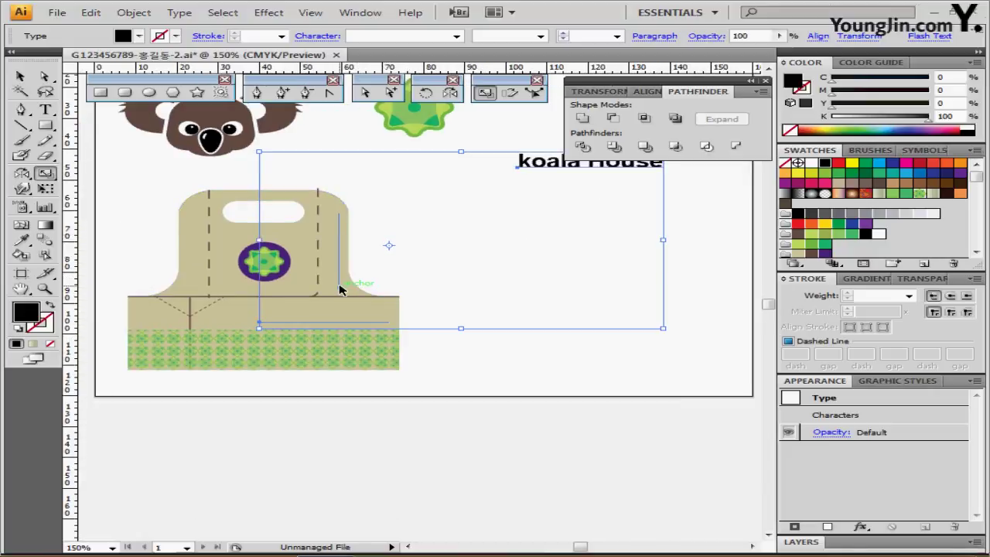
pyautogui.write('Take Out Espresso')
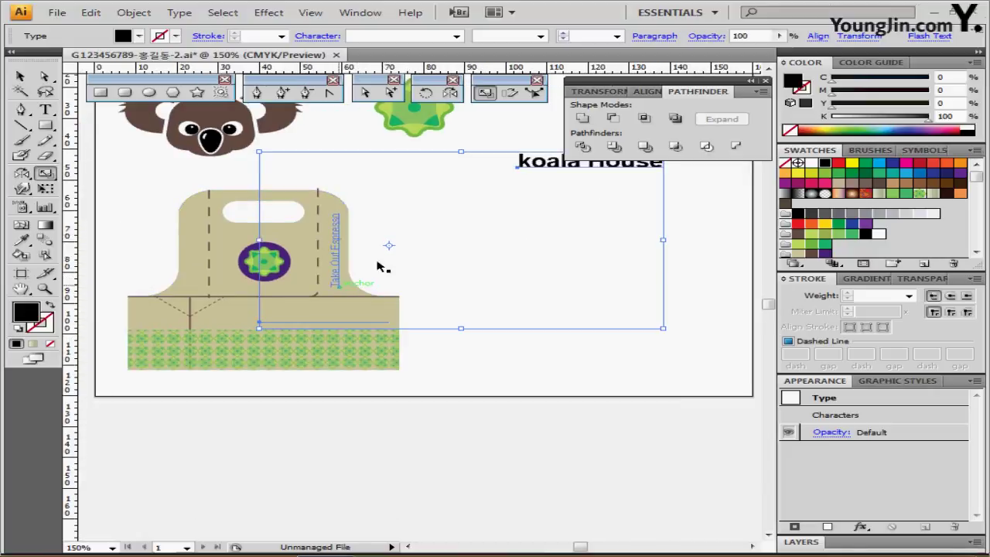
pyautogui.keyDown('ctrl'); pyautogui.keyDown('shift'); pyautogui.click(526, 165); pyautogui.keyUp('shift'); pyautogui.keyUp('ctrl')
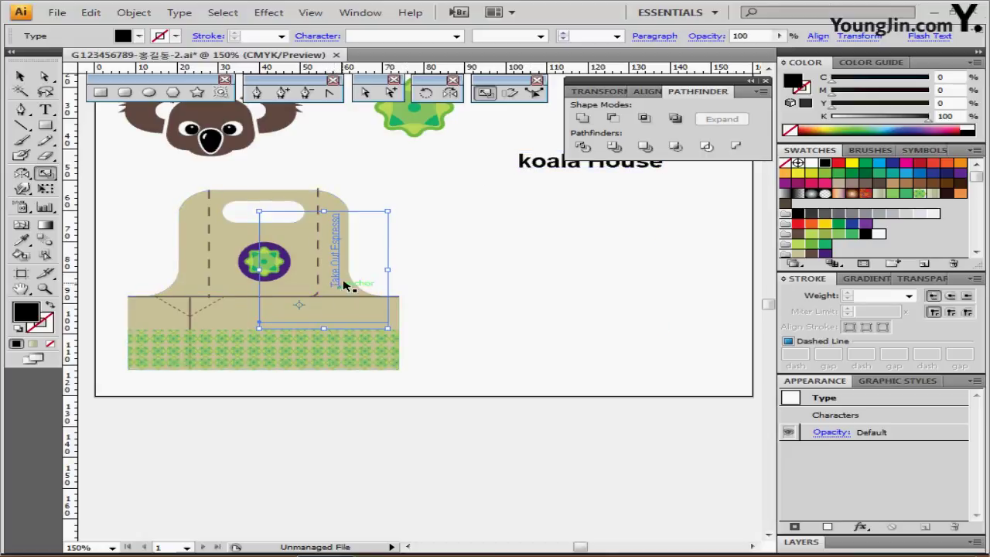
pyautogui.moveTo(337, 285); pyautogui.dragTo(485, 284)
# Bring the koala House and Take Out Espresso texts beside the bag to the front and deselect them
pyautogui.rightClick(491, 319)
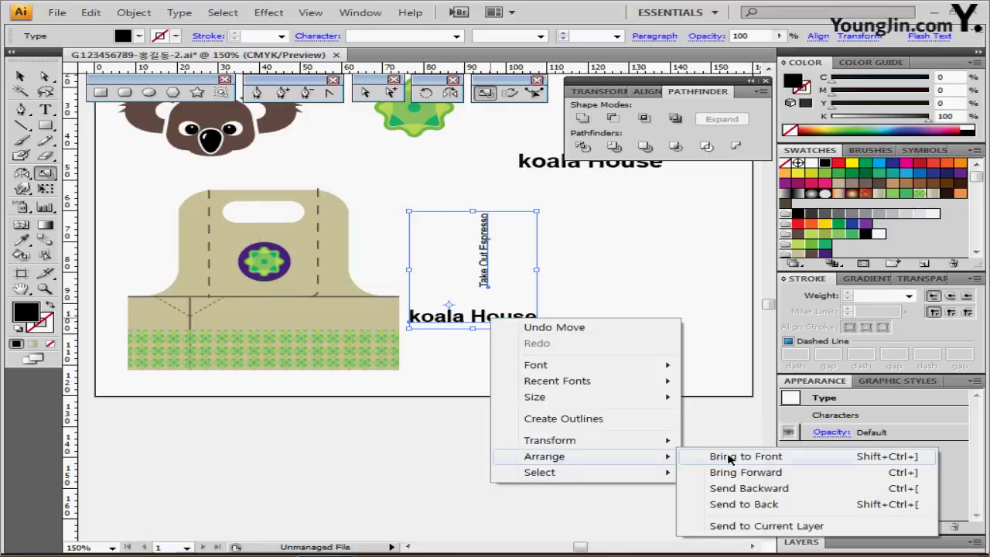
pyautogui.click(696, 457)
pyautogui.click(496, 360)
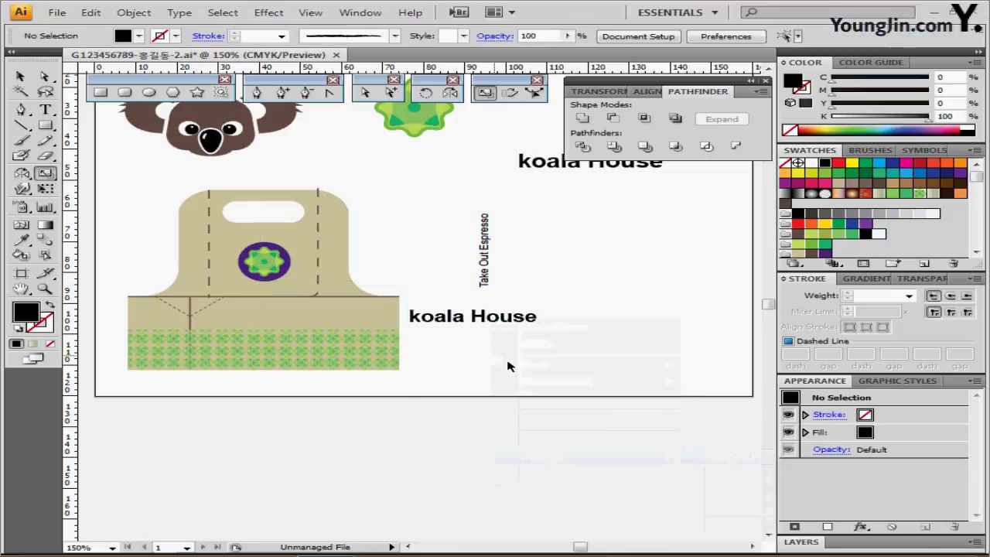
# Move the koala House and Take Out Espresso texts slightly farther from the bag, ungroup the selection, and deselect everything
pyautogui.moveTo(401, 319); pyautogui.dragTo(521, 328)
pyautogui.rightClick(521, 328)
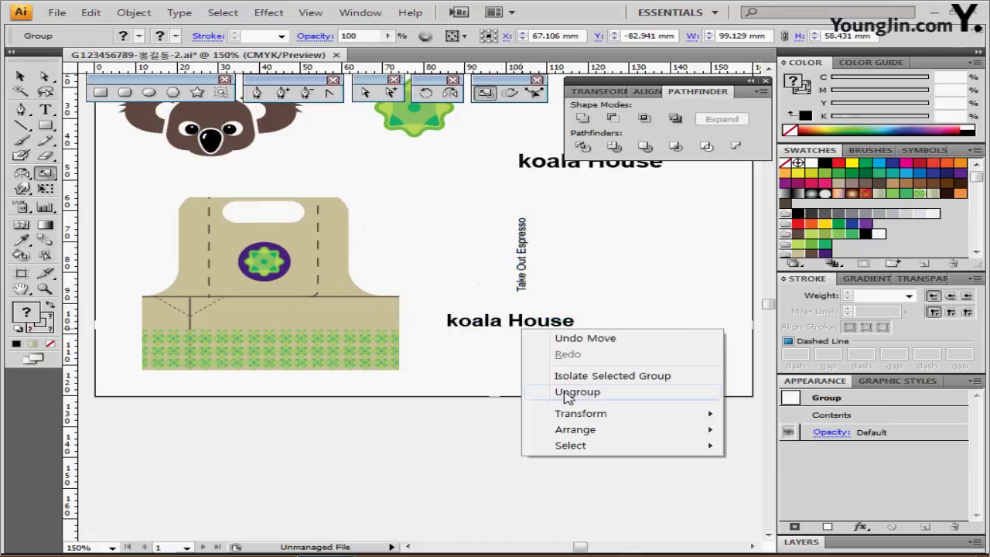
pyautogui.click(564, 392)
pyautogui.hotkey('ctrl', 'shift', 'a')
# Move the lower koala House text onto the bag's beige band above the flower pattern and bring it to the front
pyautogui.keyDown('ctrl'); pyautogui.doubleClick(544, 325); pyautogui.keyUp('ctrl')
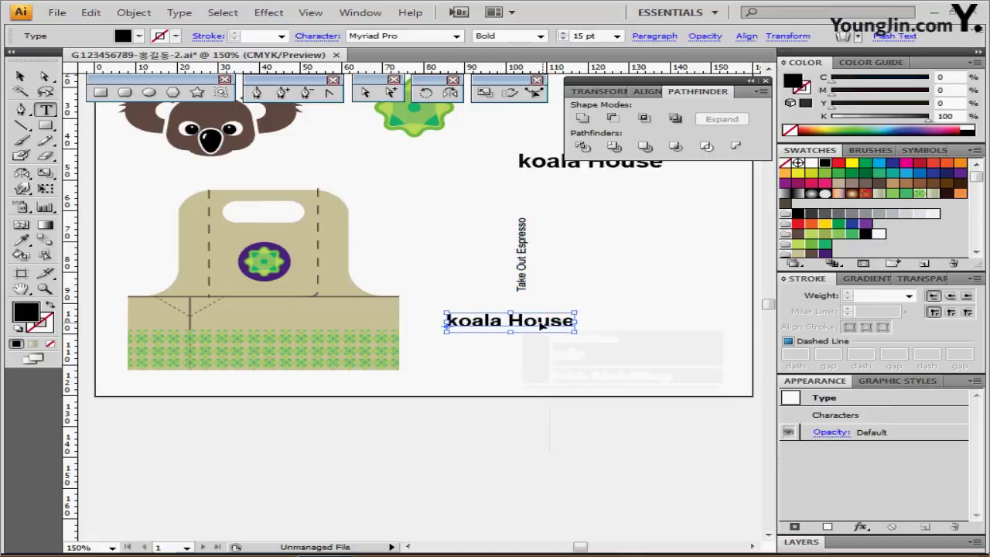
pyautogui.keyDown('ctrl'); pyautogui.click(508, 336); pyautogui.keyUp('ctrl')
pyautogui.moveTo(508, 327); pyautogui.dragTo(328, 315)
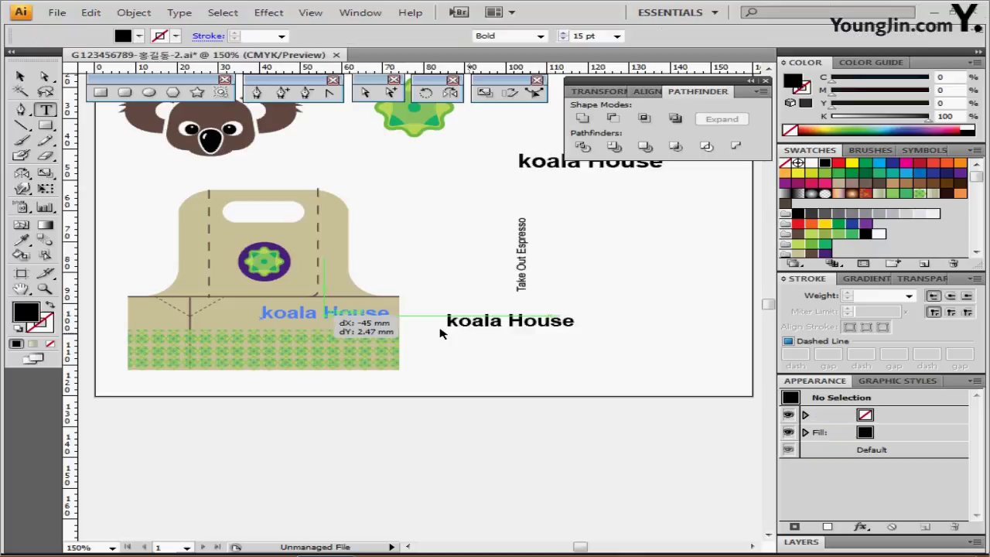
pyautogui.rightClick(368, 323)
pyautogui.moveTo(464, 458)
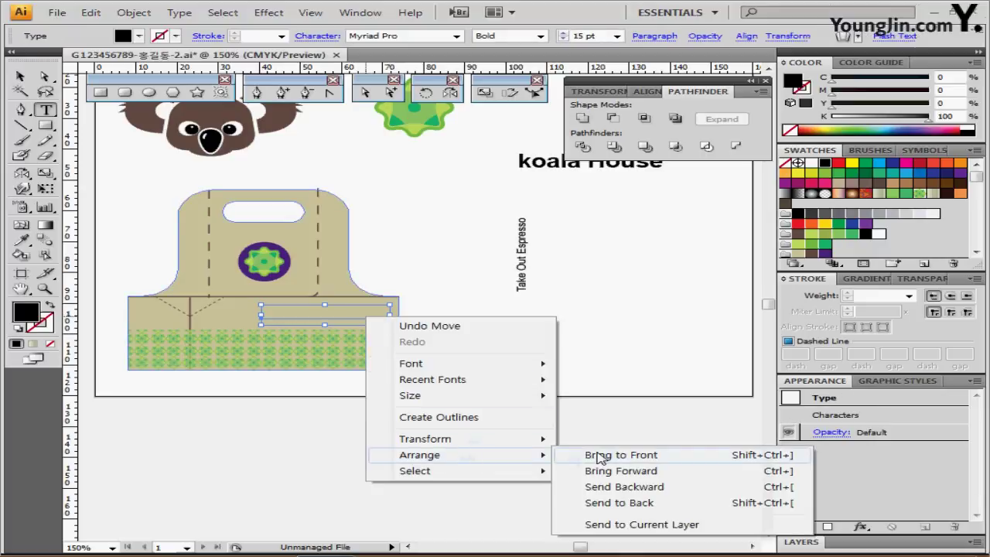
pyautogui.click(598, 450)
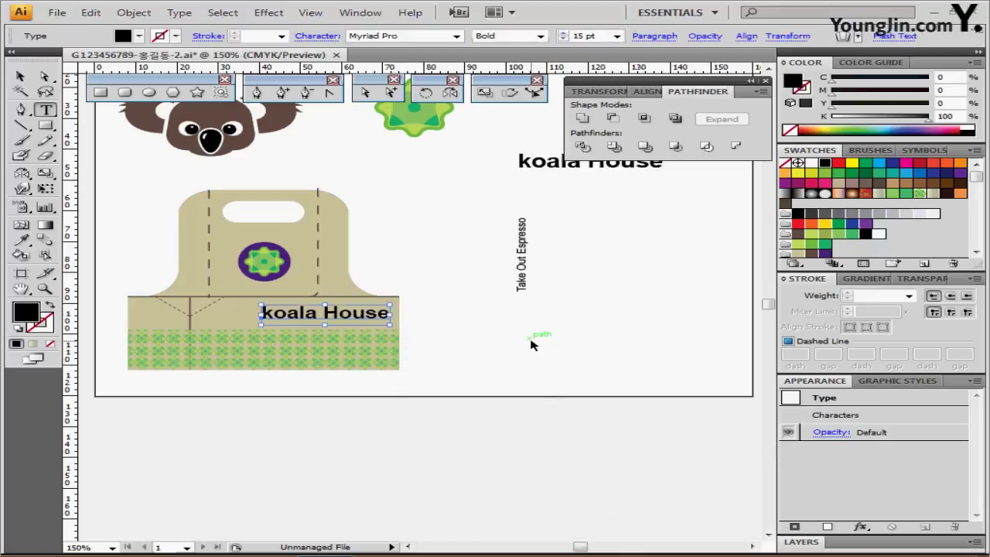
# Check the character settings of the koala House text on the bag and the vertical Take Out Espresso text
pyautogui.hotkey('ctrl', 't')
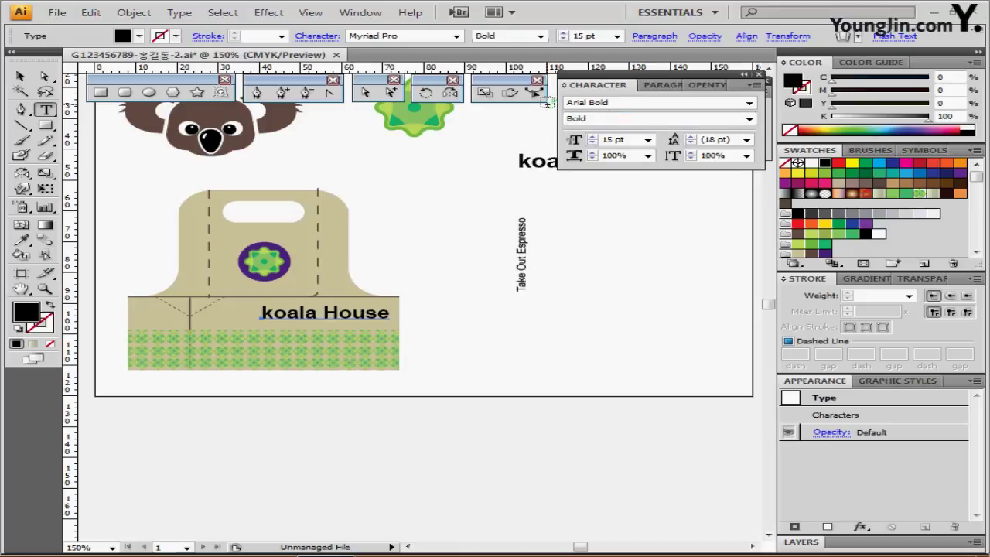
pyautogui.keyDown('ctrl'); pyautogui.click(566, 310); pyautogui.keyUp('ctrl')
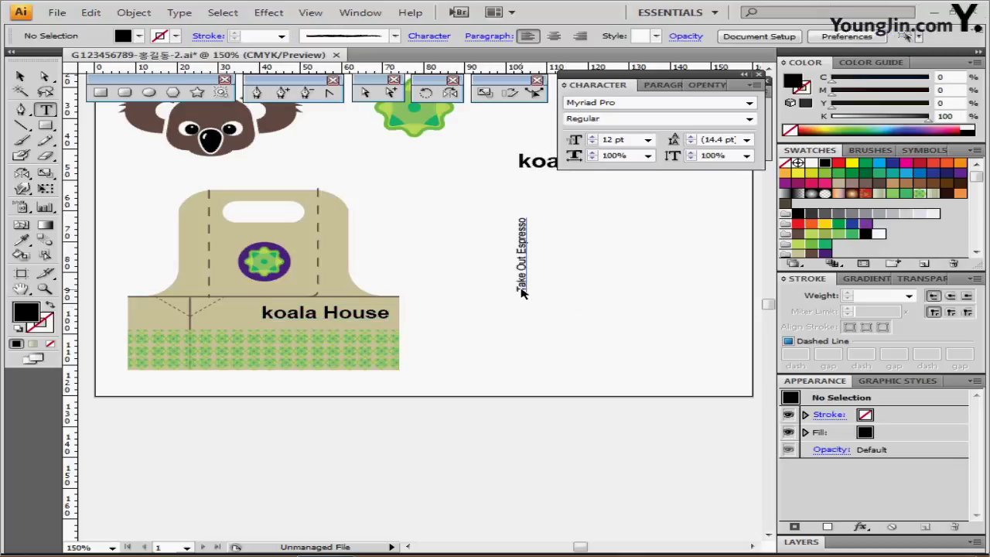
pyautogui.keyDown('ctrl'); pyautogui.click(523, 290); pyautogui.keyUp('ctrl')
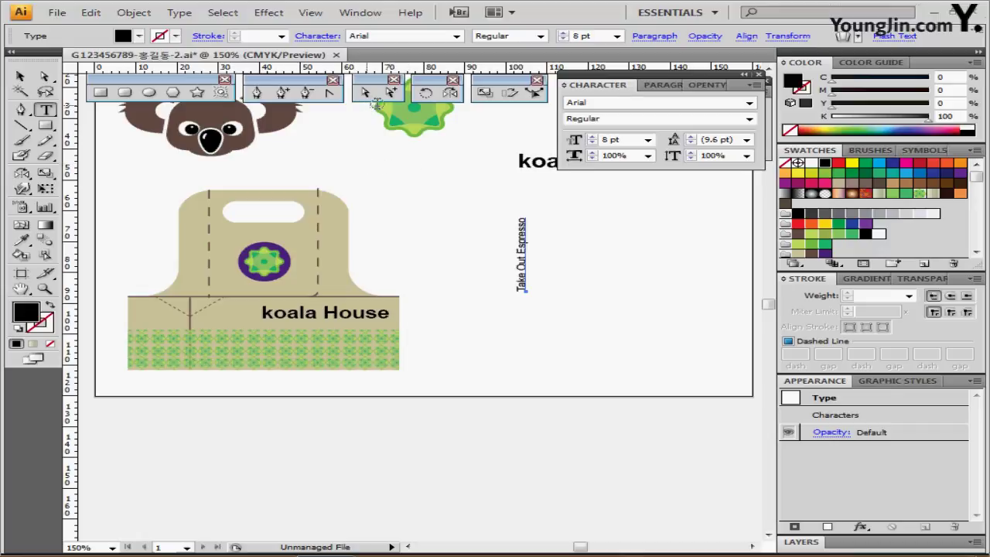
# Try to move the vertical Take Out Espresso text onto the bag's right side flap
pyautogui.press('ctrl')
pyautogui.moveTo(526, 265); pyautogui.dragTo(373, 257)
pyautogui.keyDown('ctrl'); pyautogui.click(415, 232); pyautogui.keyUp('ctrl')
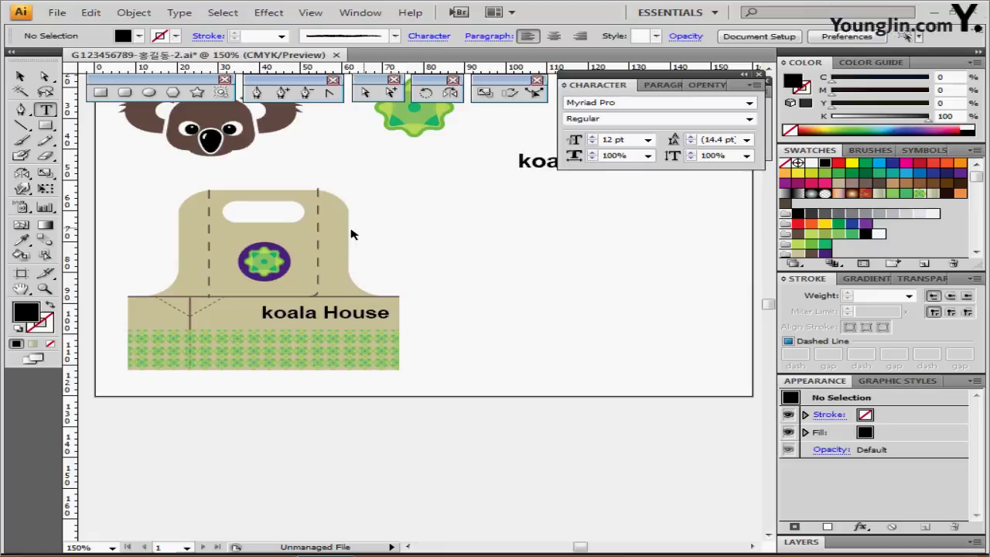
# Bring the vertical Take Out Espresso text to the front, place it on the bag's right side flap, and deselect it
pyautogui.keyDown('ctrl'); pyautogui.click(521, 248); pyautogui.keyUp('ctrl')
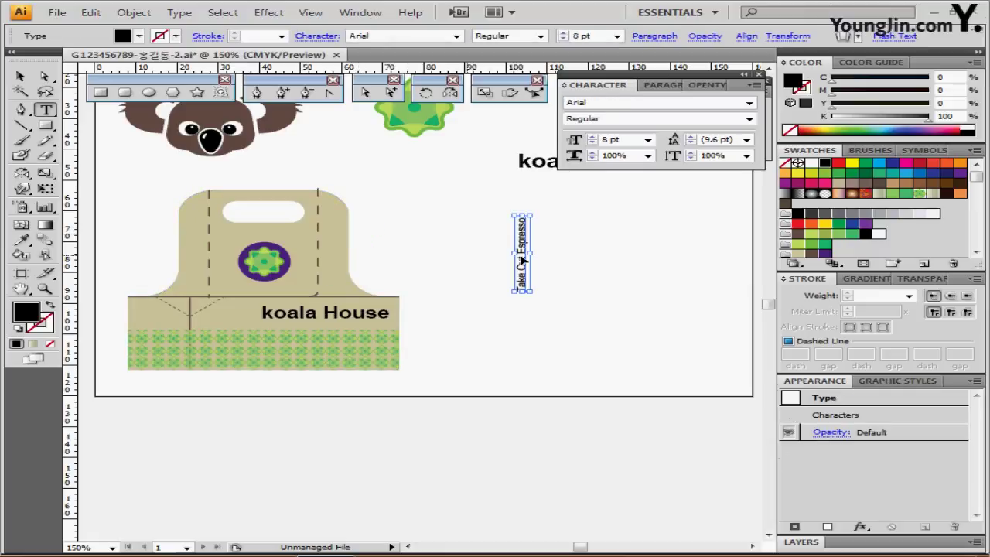
pyautogui.rightClick(523, 258)
pyautogui.moveTo(673, 397)
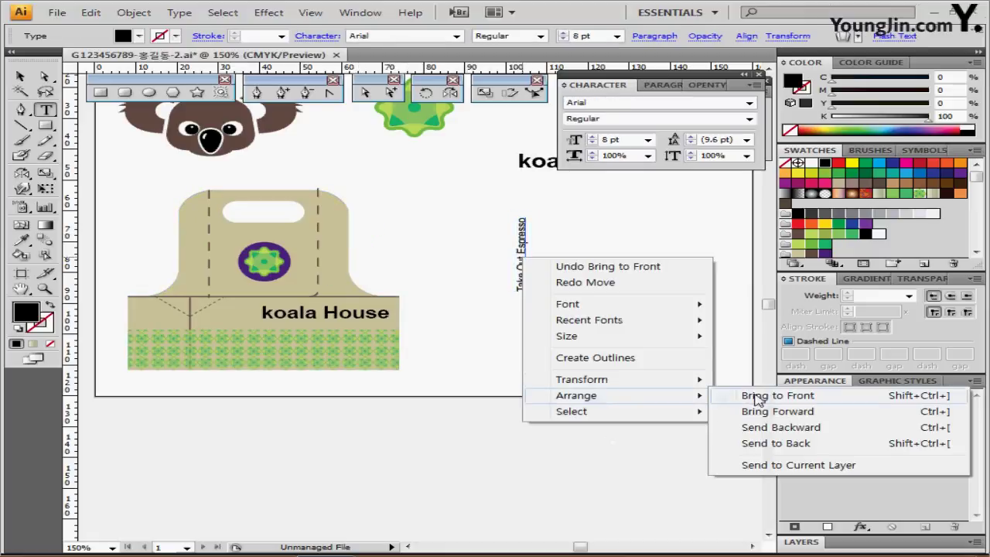
pyautogui.click(758, 395)
pyautogui.moveTo(531, 281); pyautogui.dragTo(341, 276)
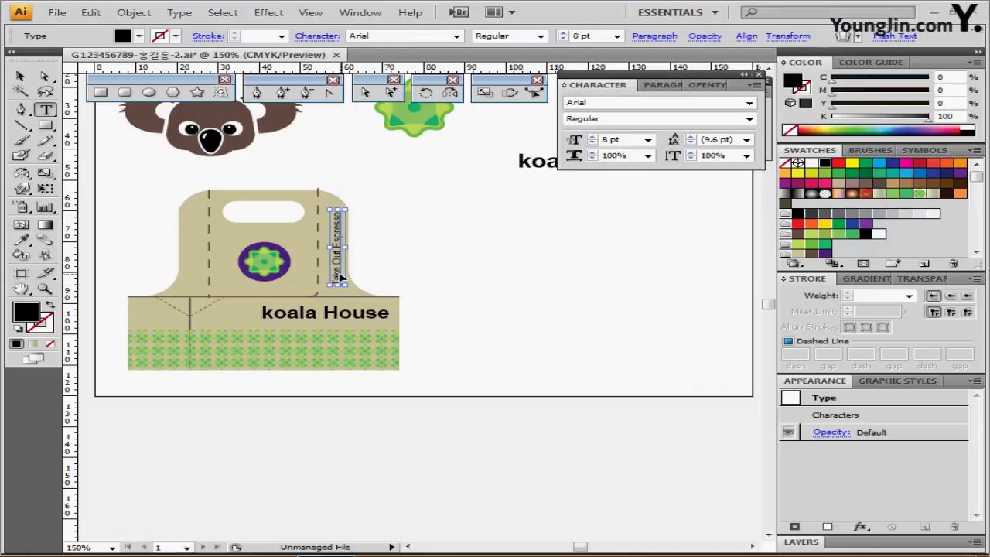
pyautogui.click(406, 247)
# Adjust the upper anchor point of the bag's right dashed fold line to meet the bag's top edge
pyautogui.click(44, 77)
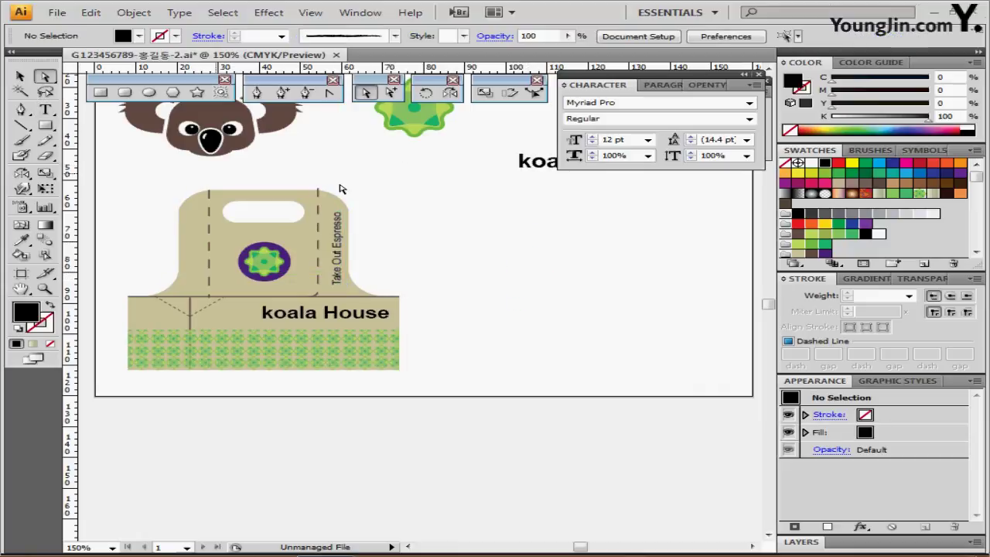
pyautogui.click(317, 188)
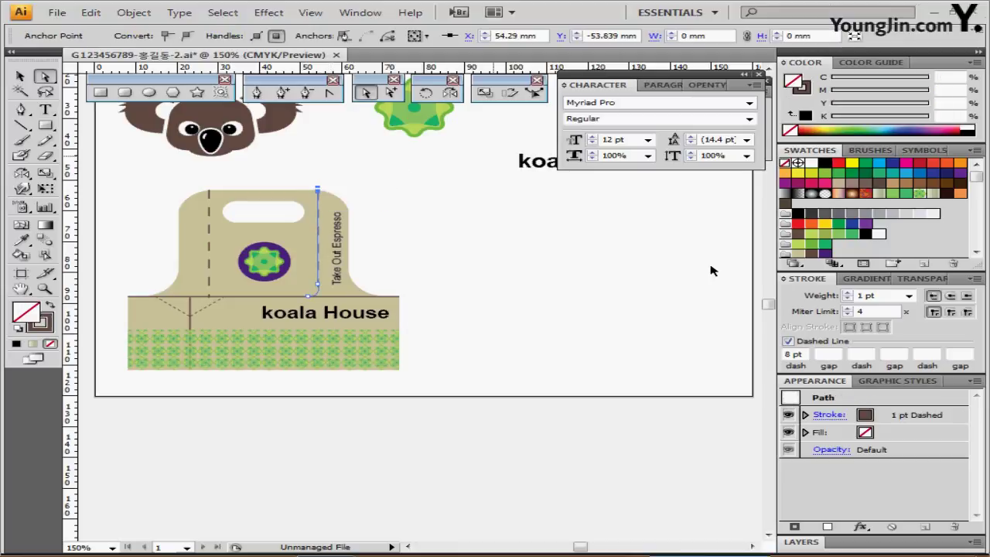
pyautogui.click(540, 330)
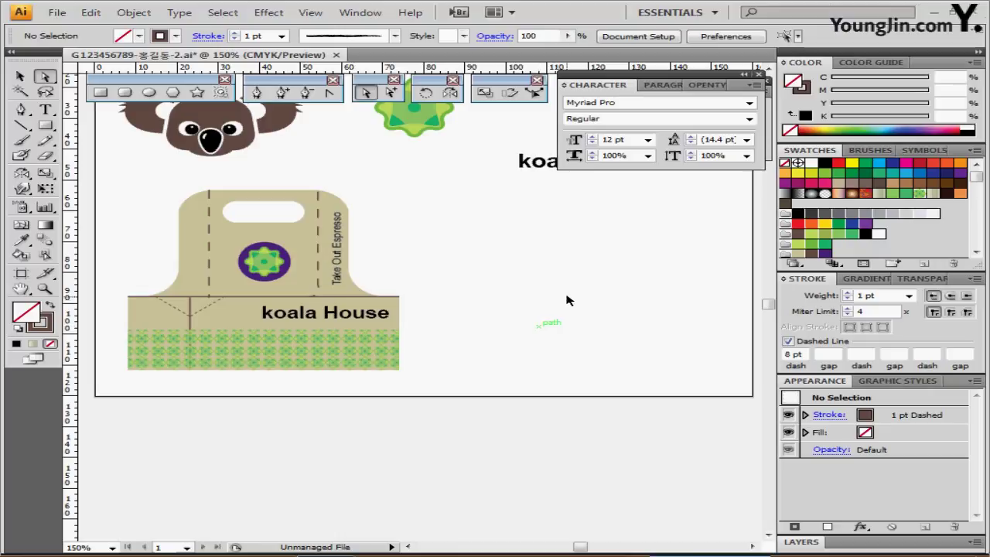
# Delete the spare koala House text in the empty area beside the bag
pyautogui.moveTo(572, 298); pyautogui.dragTo(506, 302)
pyautogui.click(487, 175)
pyautogui.press('Delete')
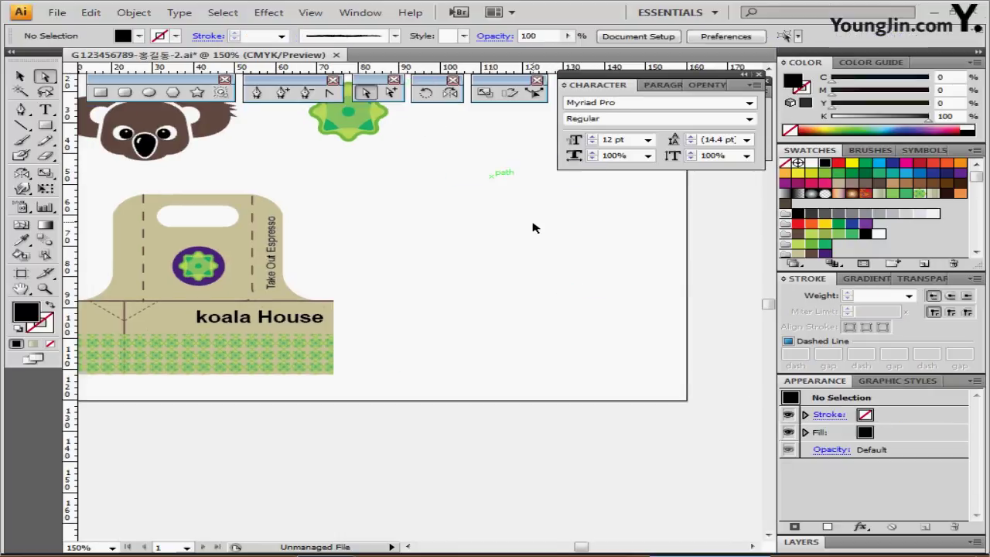
pyautogui.moveTo(507, 215); pyautogui.dragTo(473, 230)
pyautogui.moveTo(353, 281); pyautogui.dragTo(420, 259)
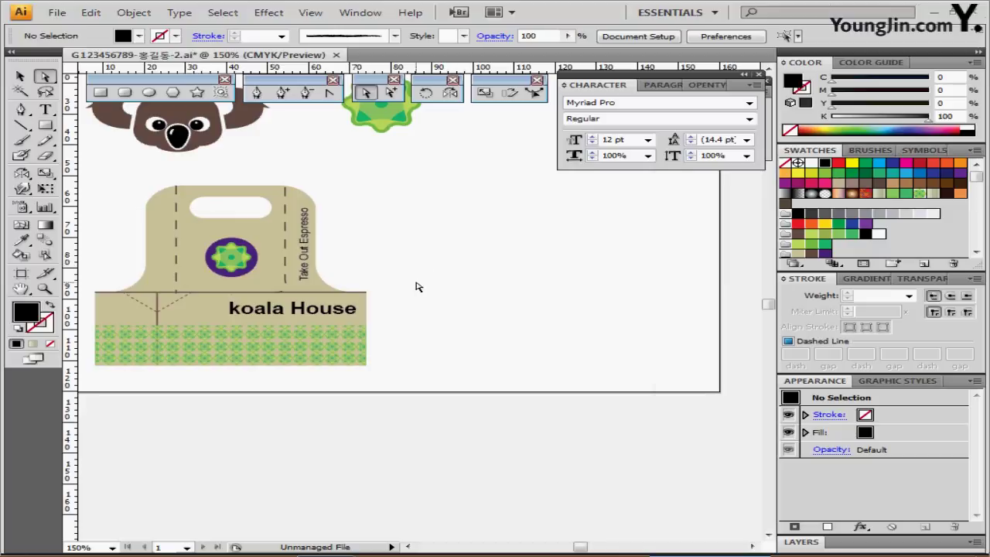
# Select all parts of the bag, including its texts and fold lines, and group them
pyautogui.click(21, 75)
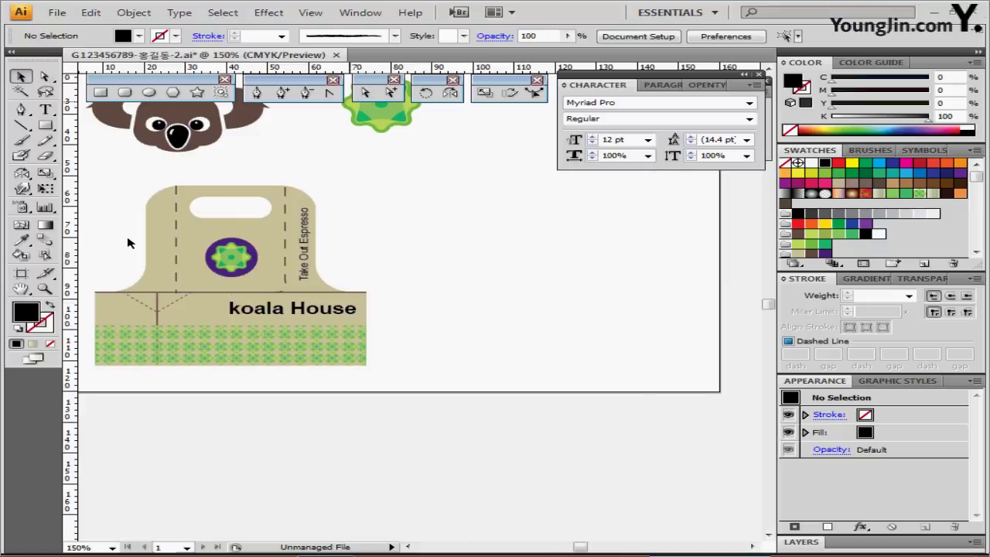
pyautogui.moveTo(128, 243); pyautogui.dragTo(185, 229)
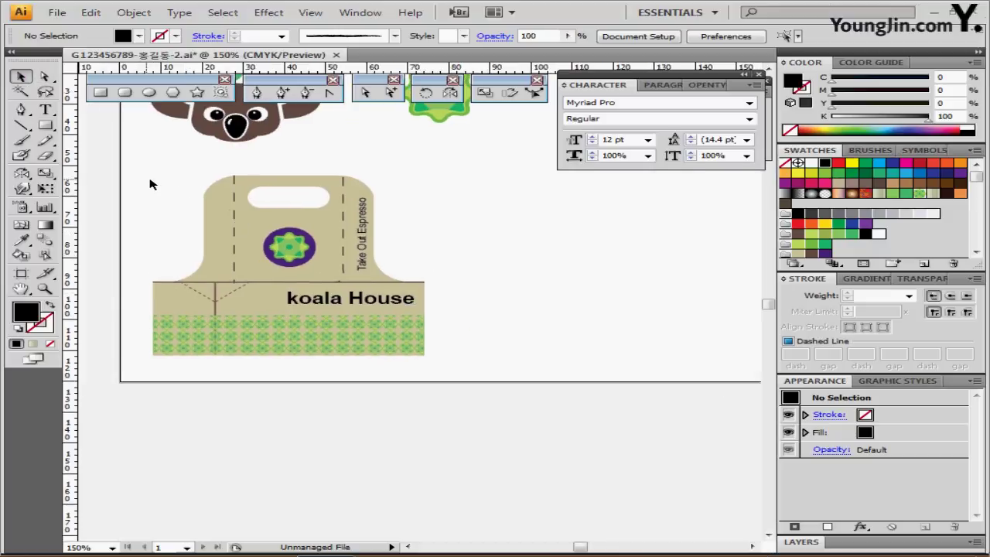
pyautogui.moveTo(145, 180); pyautogui.dragTo(434, 363)
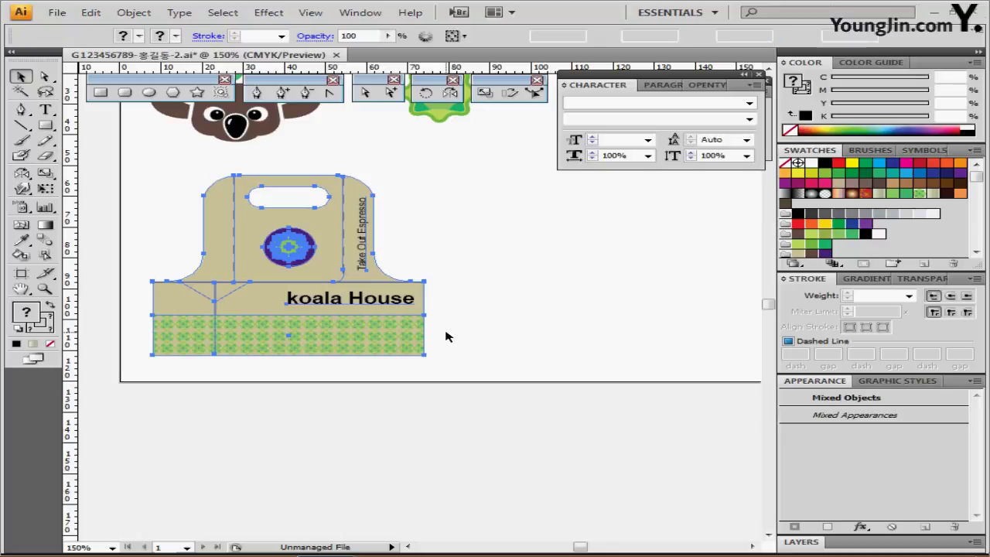
pyautogui.hotkey('ctrl', 'g')
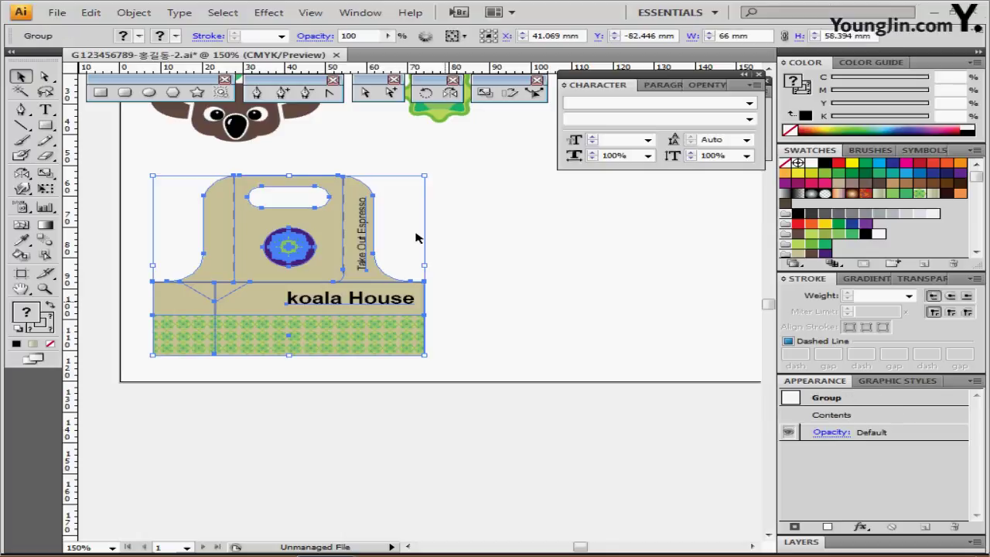
# Start a Drop Shadow effect on the bag group with the preview turned on
pyautogui.click(271, 13)
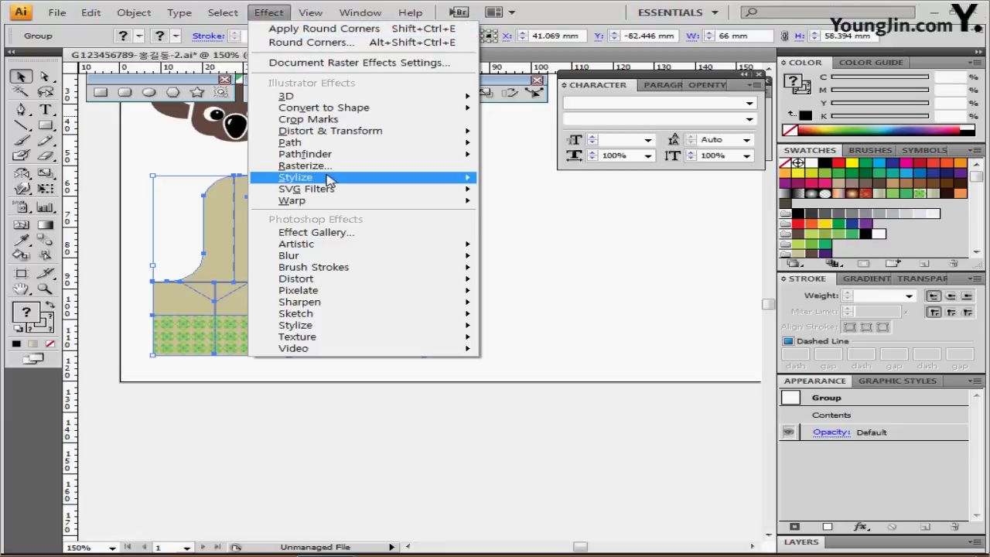
pyautogui.moveTo(329, 179)
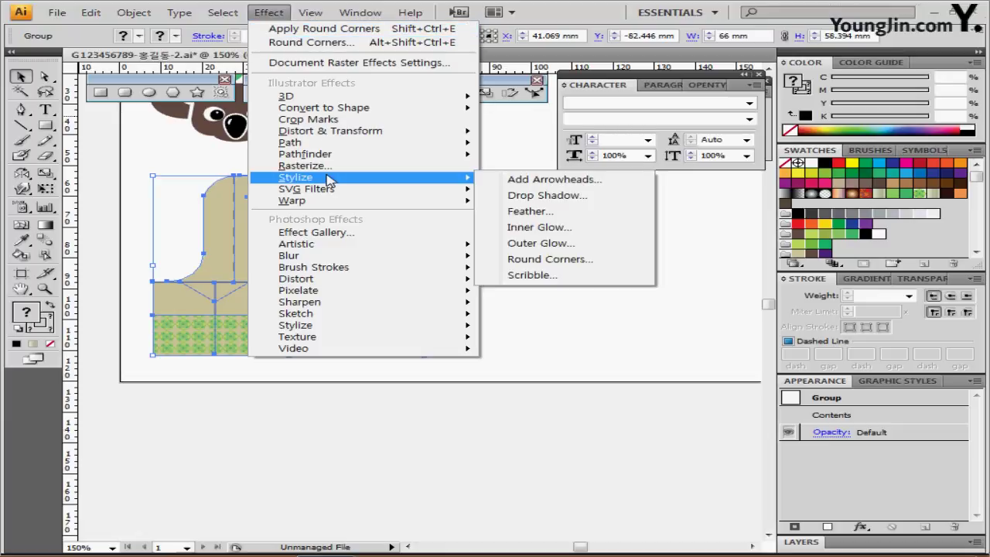
pyautogui.click(543, 196)
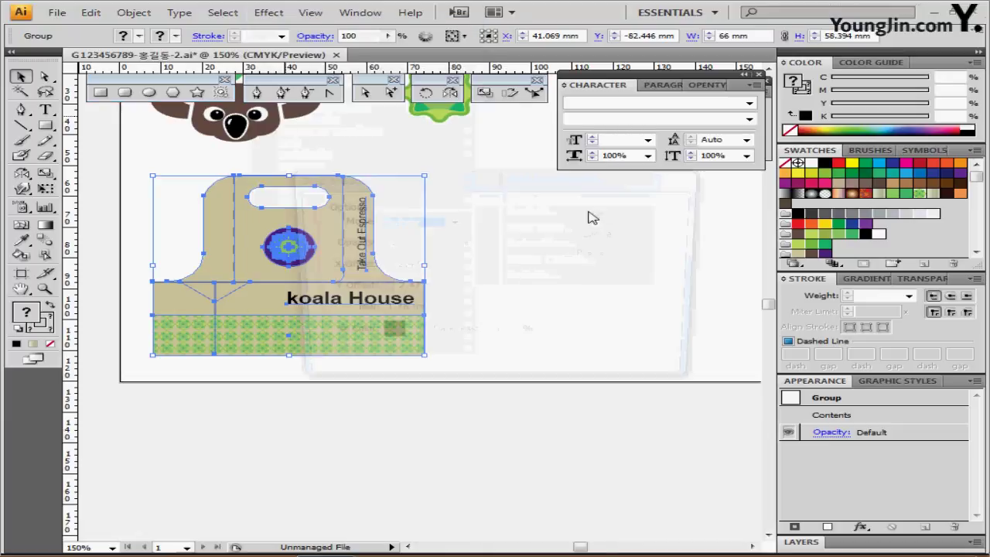
pyautogui.click(574, 253)
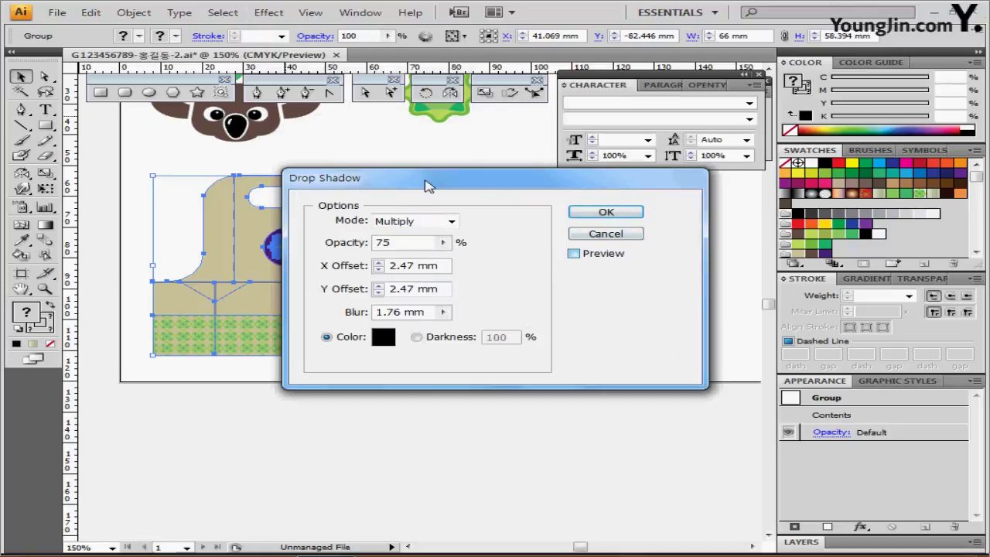
pyautogui.moveTo(425, 183); pyautogui.dragTo(554, 181)
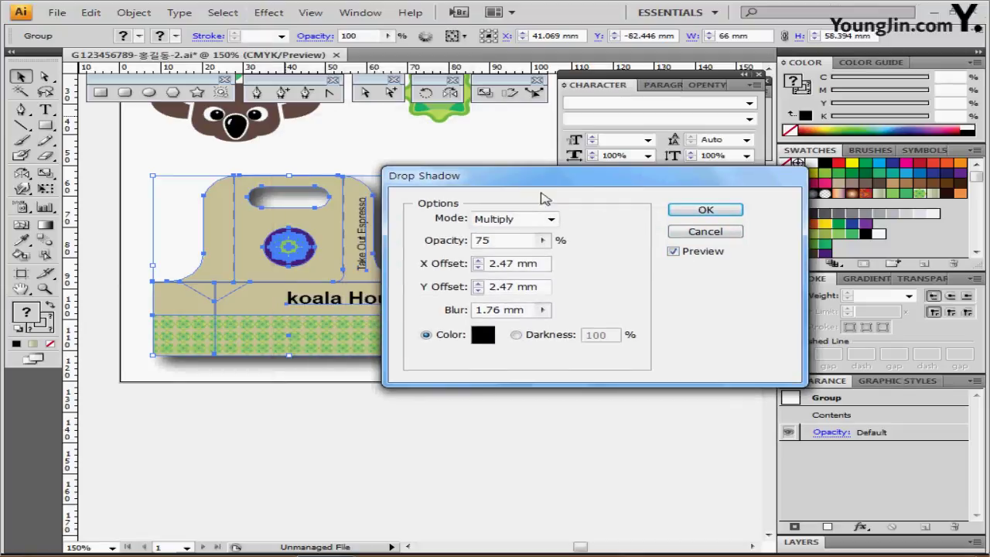
# Apply the bag's drop shadow with X and Y offsets of 2 mm and a 1.2 mm blur, and deselect the bag
pyautogui.press('Tab')
pyautogui.press('Tab')
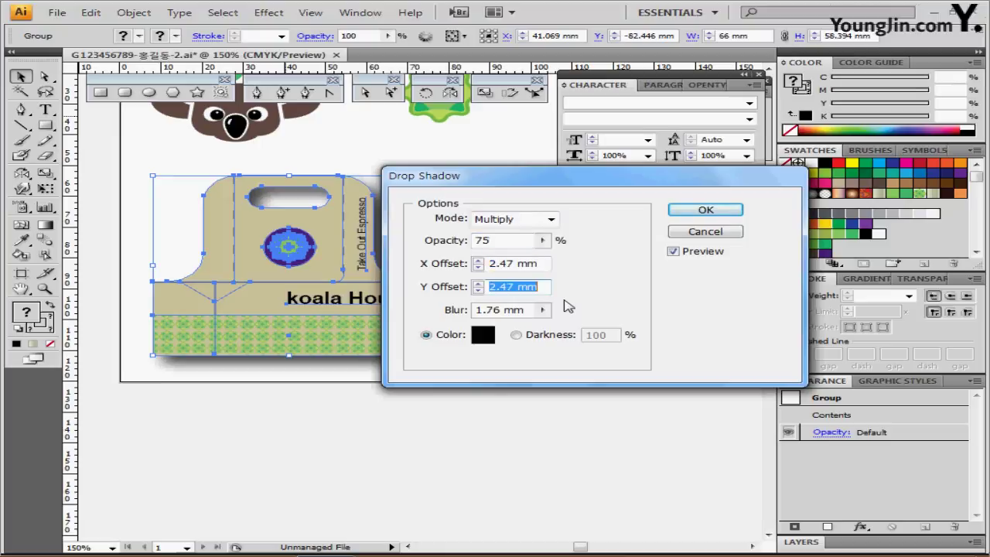
pyautogui.hotkey('shift', 'Tab')
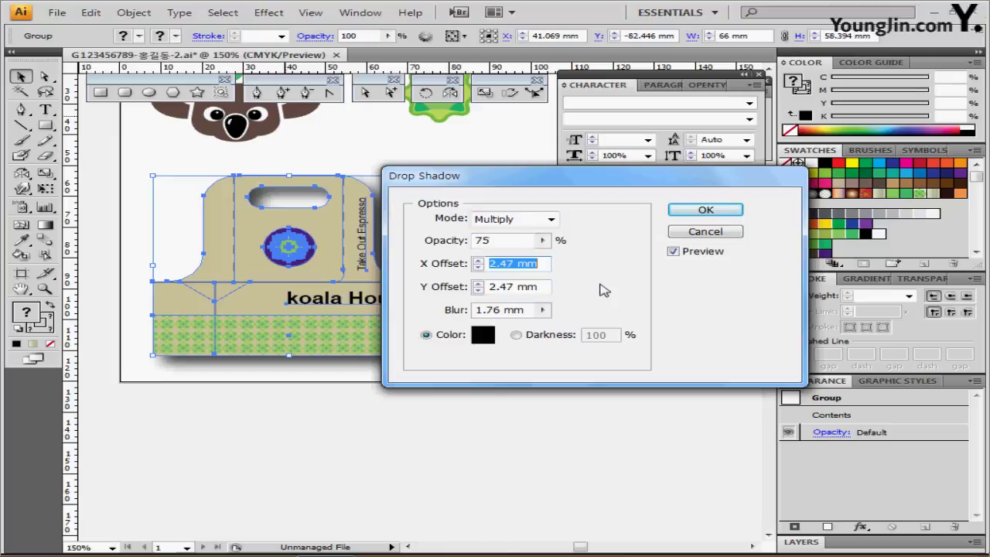
pyautogui.write('2')
pyautogui.press('Tab')
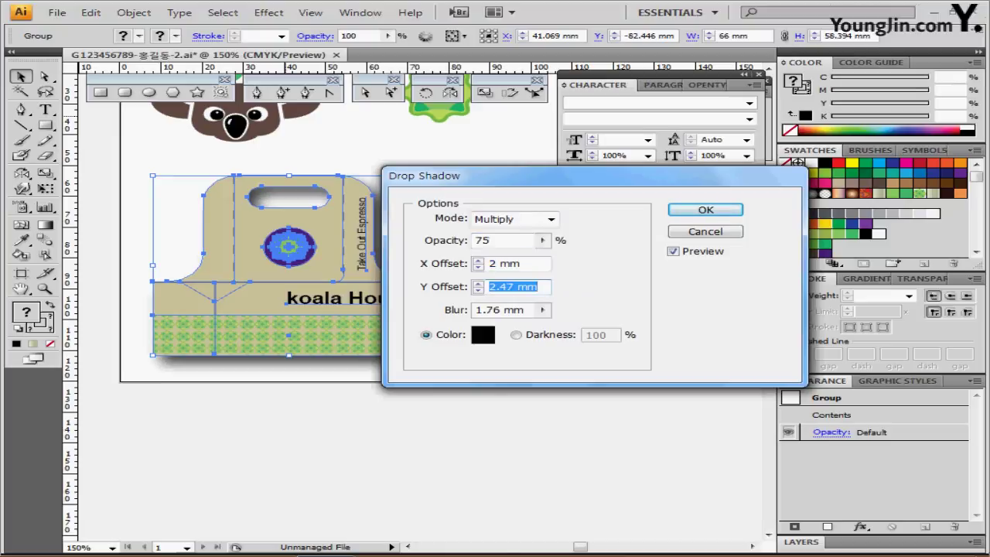
pyautogui.write('2')
pyautogui.press('Tab')
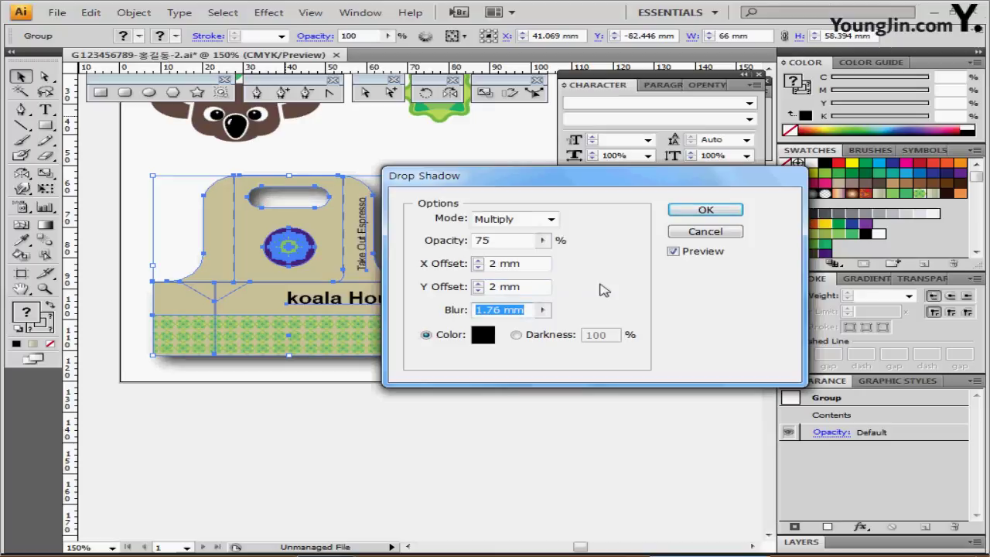
pyautogui.write('1')
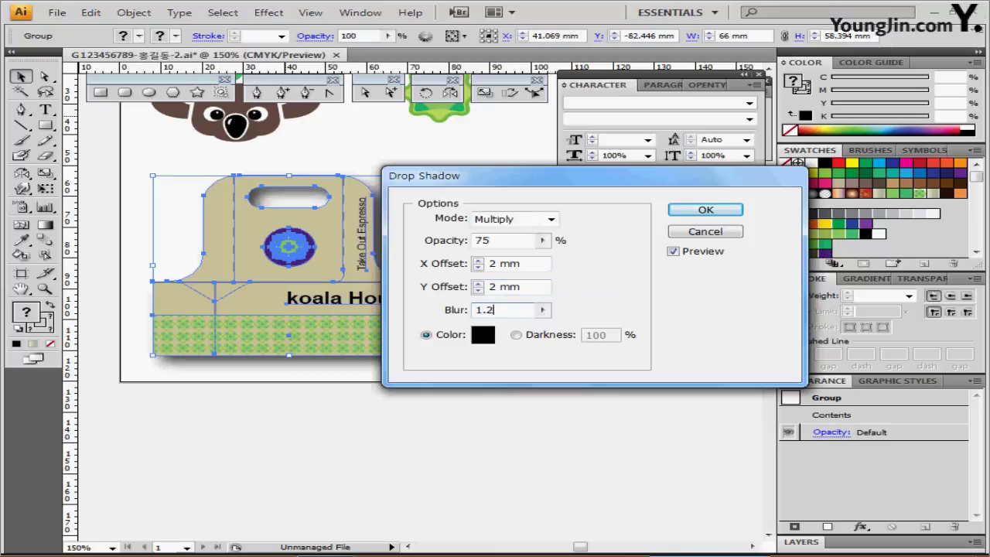
pyautogui.write('.2')
pyautogui.press('Return')
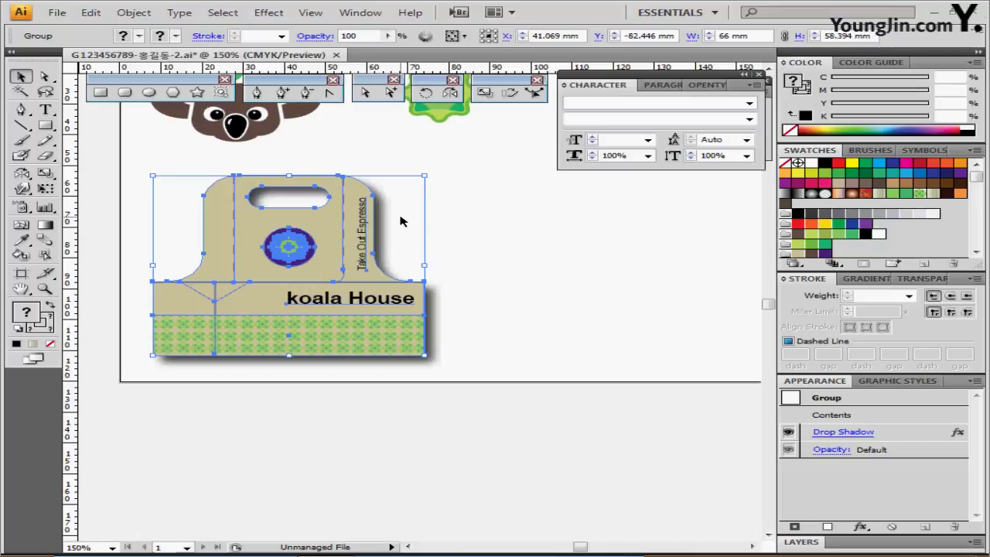
pyautogui.click(493, 278)
# Draw a 60 x 87 mm rounded rectangle with a 3 mm corner radius and default white fill and black stroke, to the right of the bag
pyautogui.moveTo(585, 270); pyautogui.dragTo(420, 301)
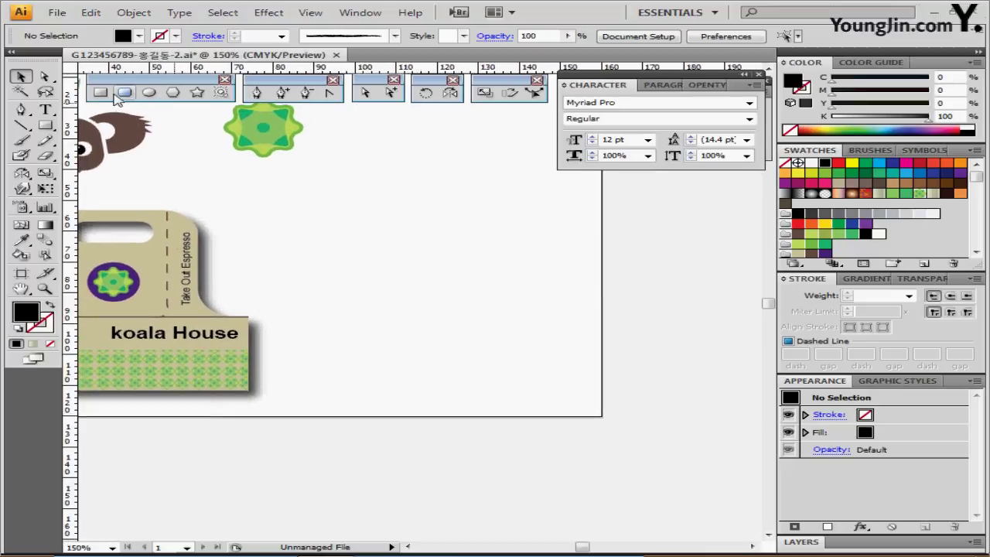
pyautogui.click(124, 92)
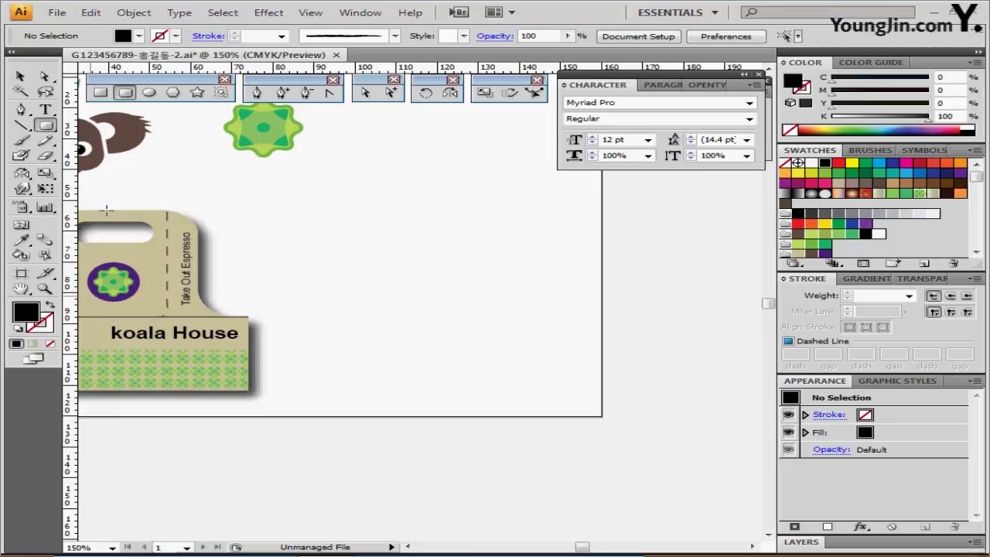
pyautogui.click(17, 328)
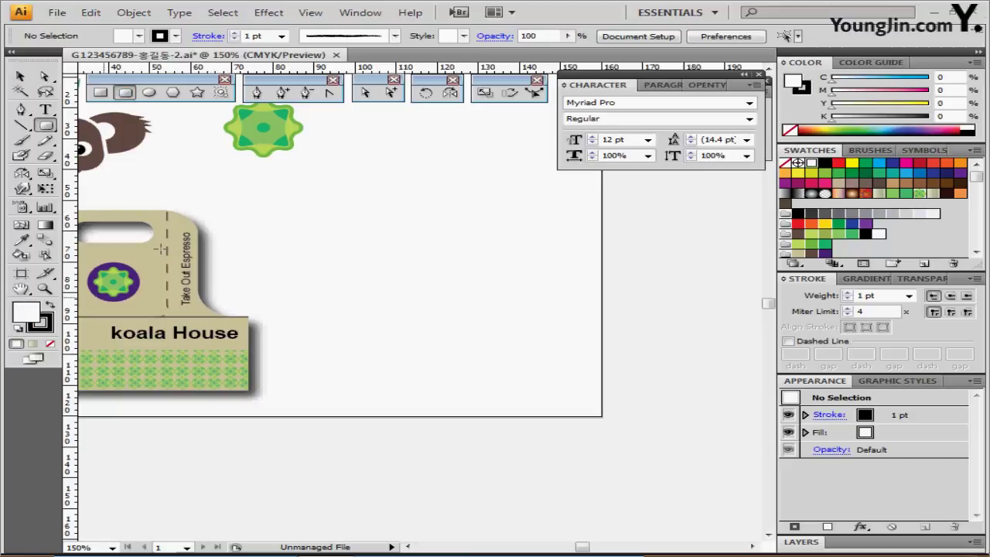
pyautogui.click(40, 128)
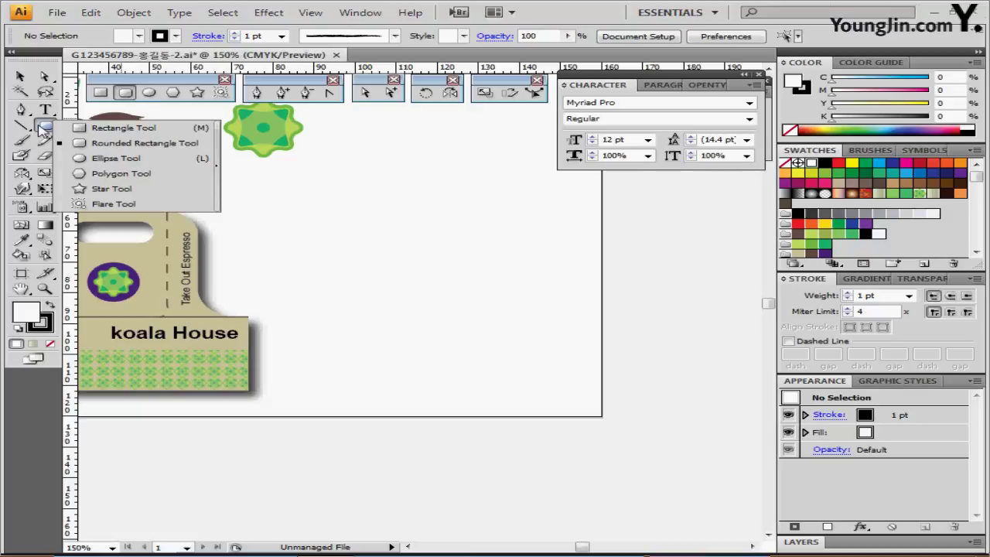
pyautogui.click(353, 227)
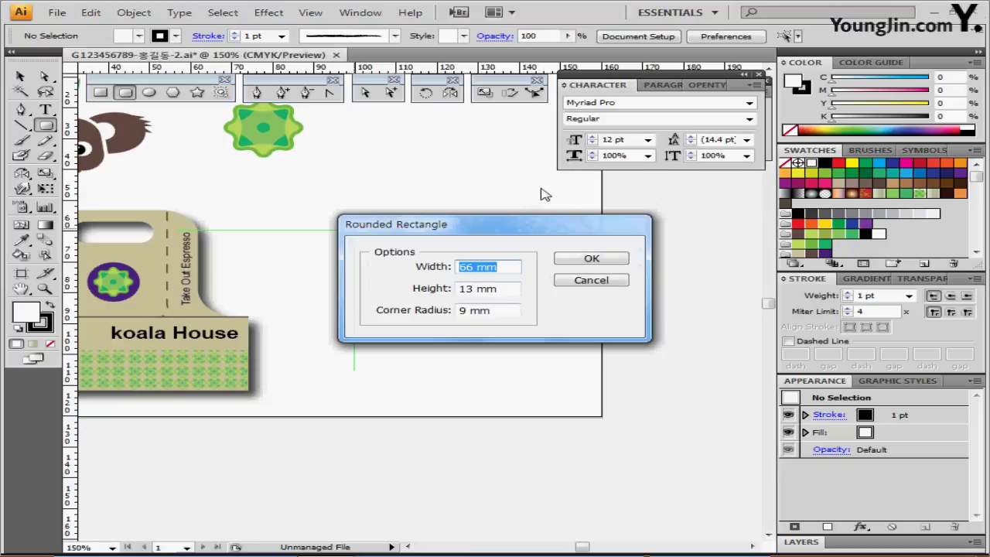
pyautogui.write('60')
pyautogui.press('Tab')
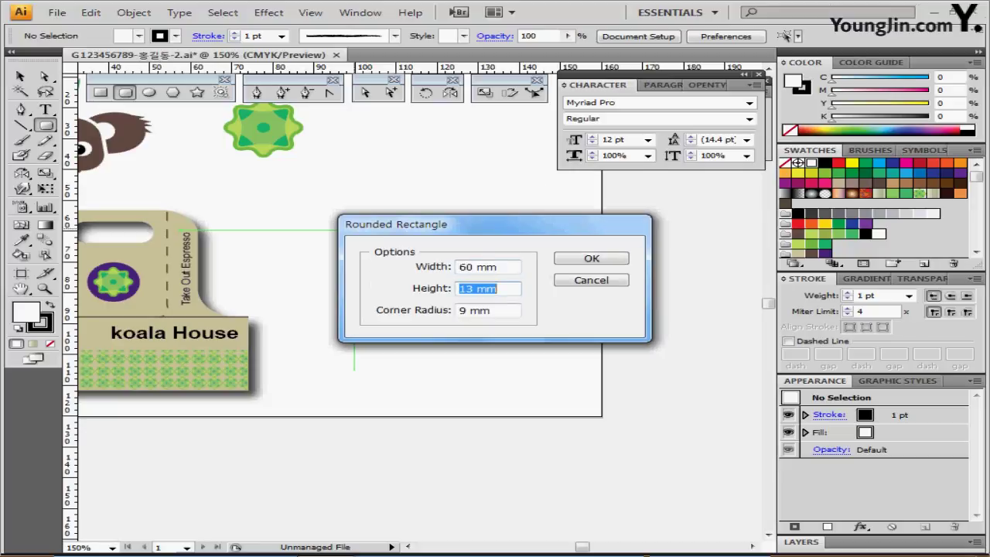
pyautogui.write('87')
pyautogui.press('Tab')
pyautogui.write('3')
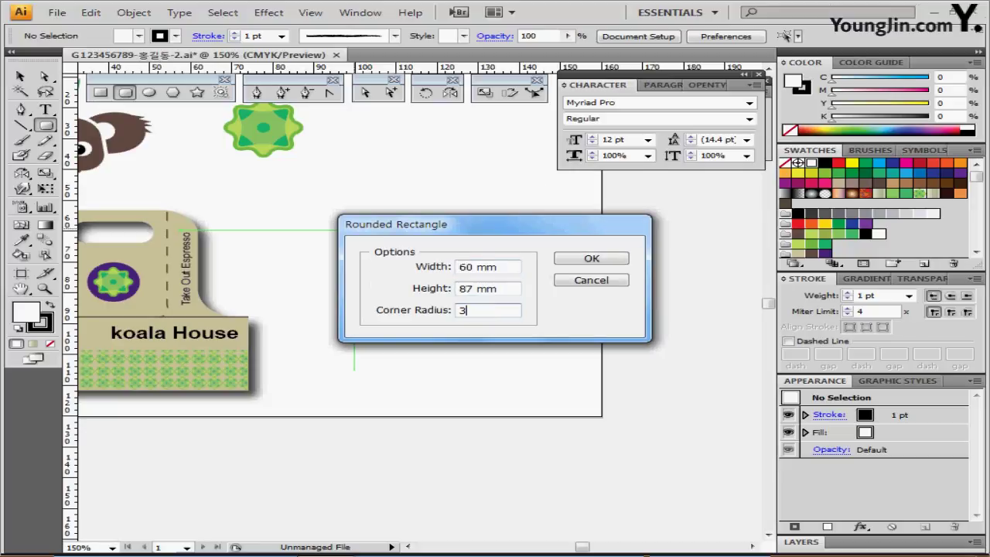
pyautogui.press('Return')
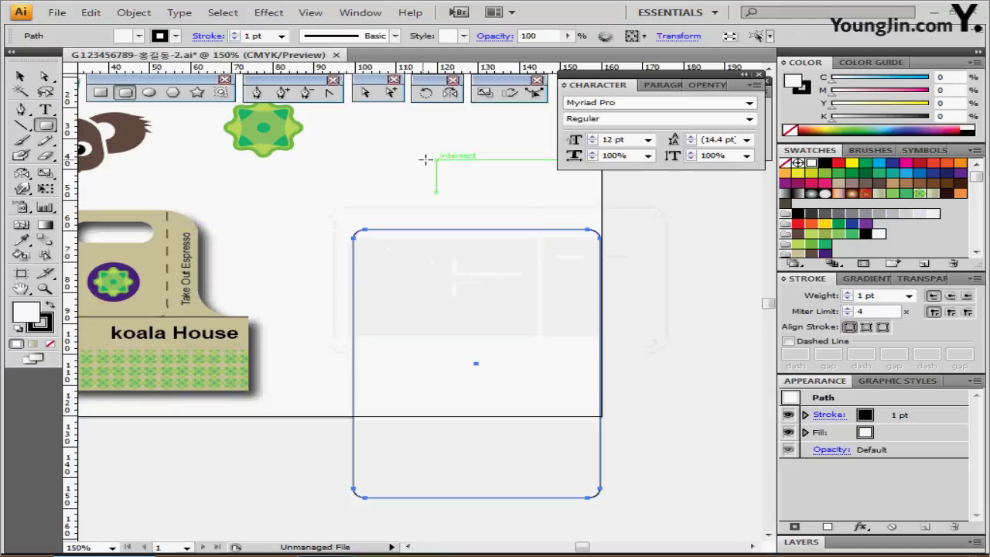
# Move the 60 x 87 mm rounded rectangle up inside the artboard's lower edge and check its size
pyautogui.moveTo(476, 364); pyautogui.dragTo(440, 280)
pyautogui.press('space')
pyautogui.moveTo(440, 280); pyautogui.dragTo(398, 321)
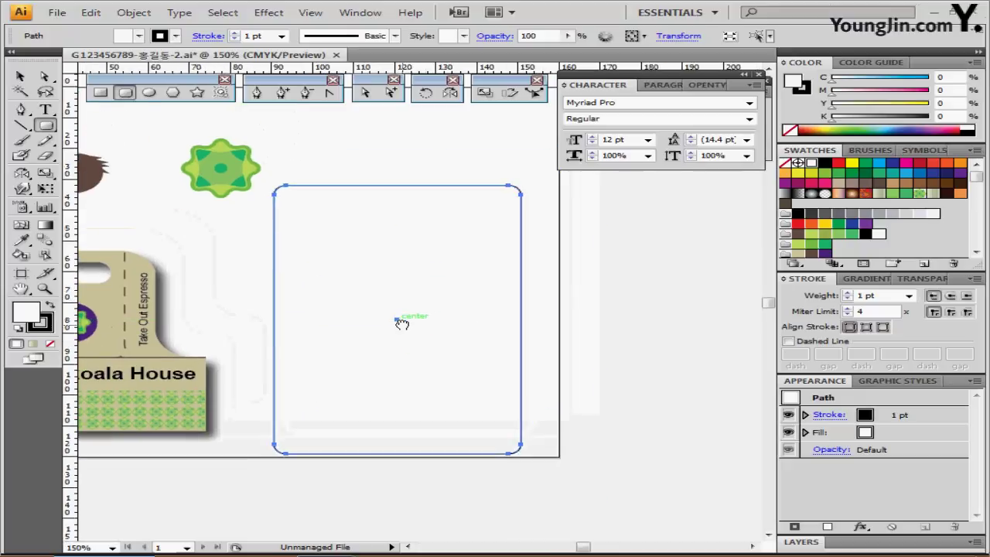
pyautogui.click(684, 37)
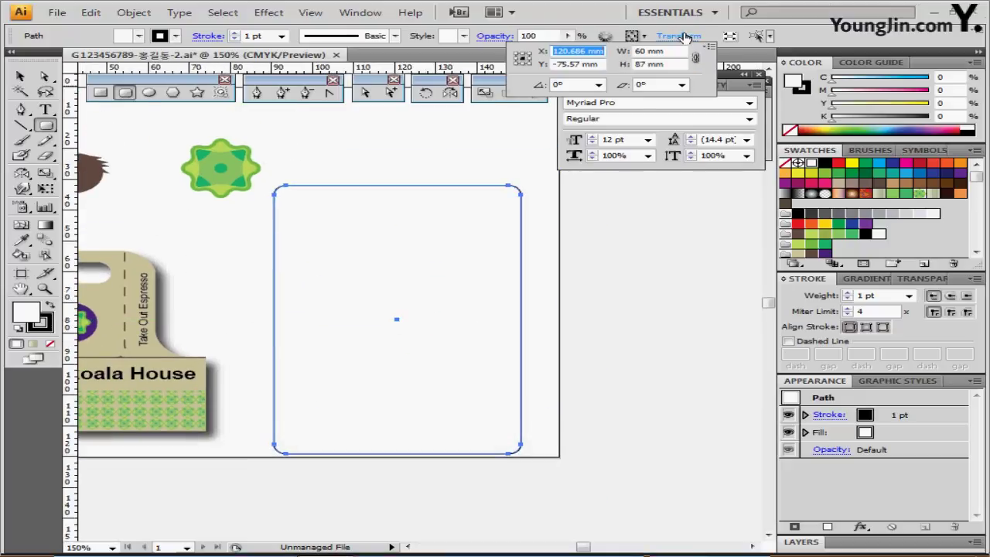
pyautogui.click(684, 37)
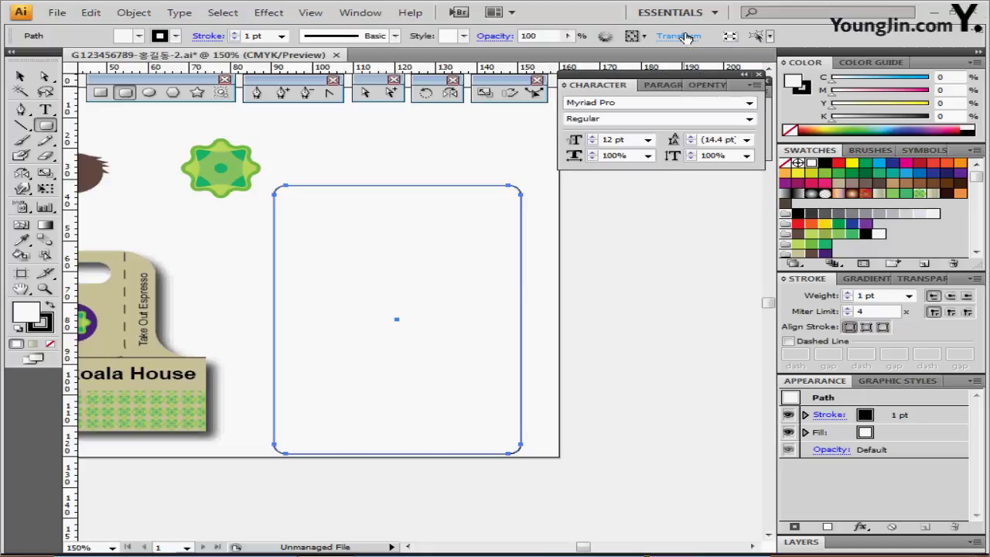
pyautogui.press('v')
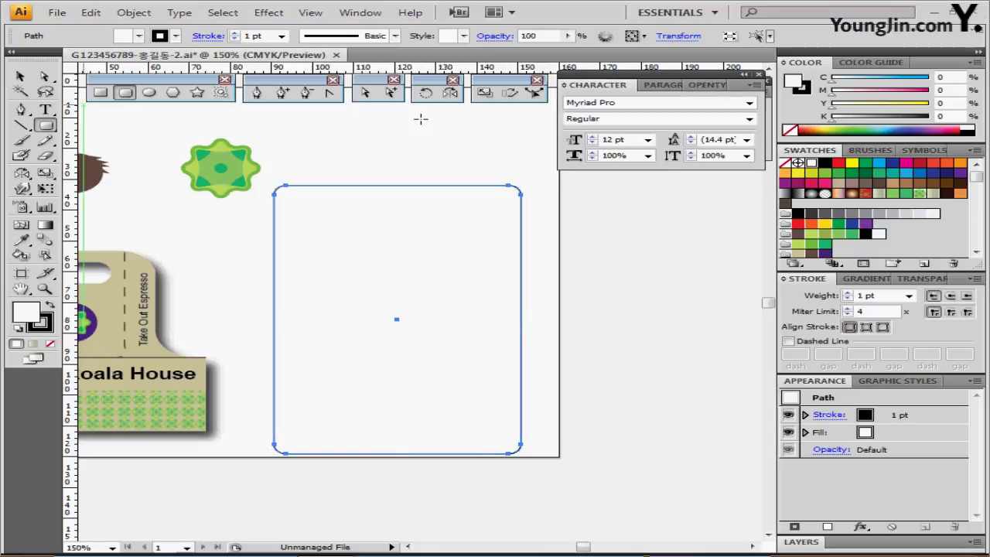
# Select the rounded rectangle's lower anchor points and scale them uniformly to 70% to taper it into a cup
pyautogui.click(365, 92)
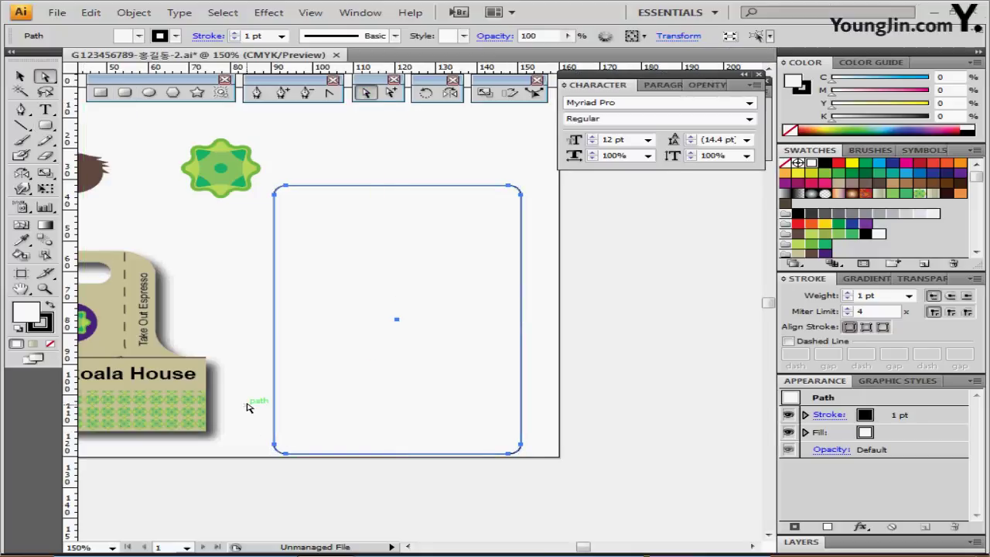
pyautogui.moveTo(246, 403); pyautogui.dragTo(544, 478)
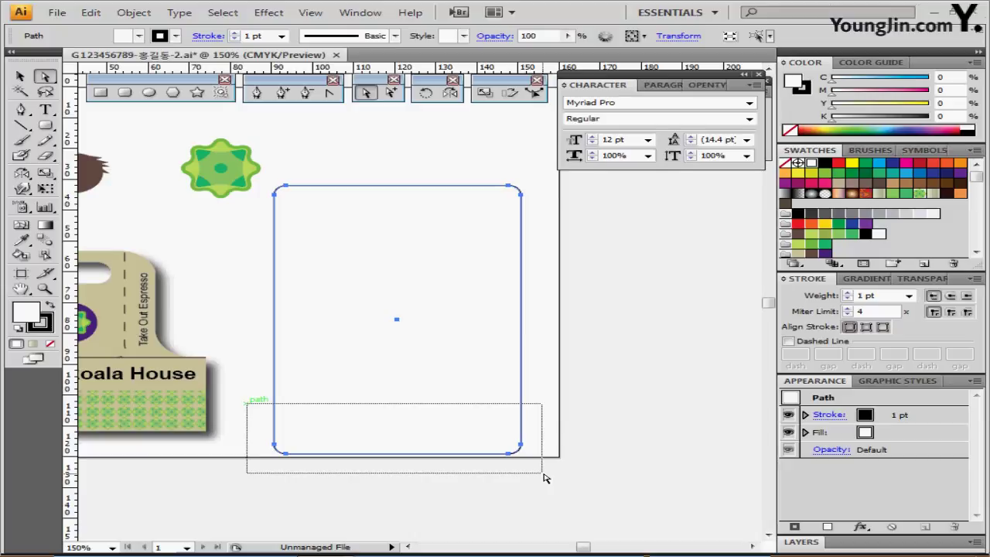
pyautogui.moveTo(544, 478); pyautogui.dragTo(543, 478)
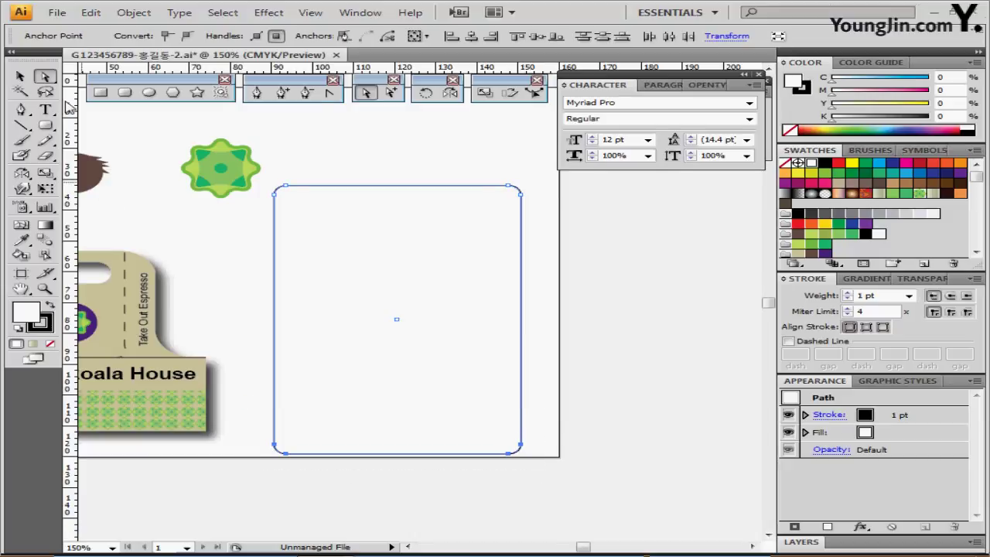
pyautogui.click(484, 93)
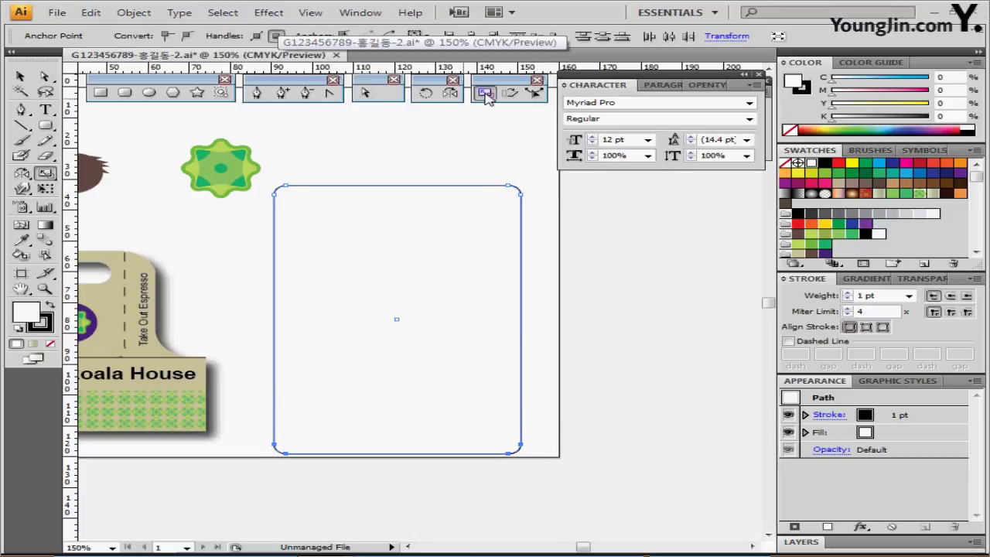
pyautogui.doubleClick(485, 94)
pyautogui.write('70')
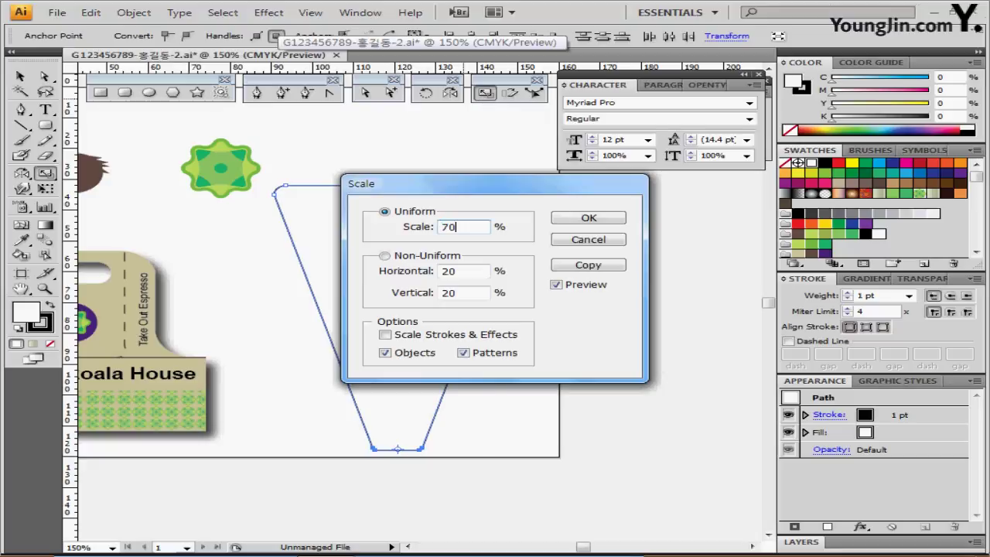
pyautogui.press('Return')
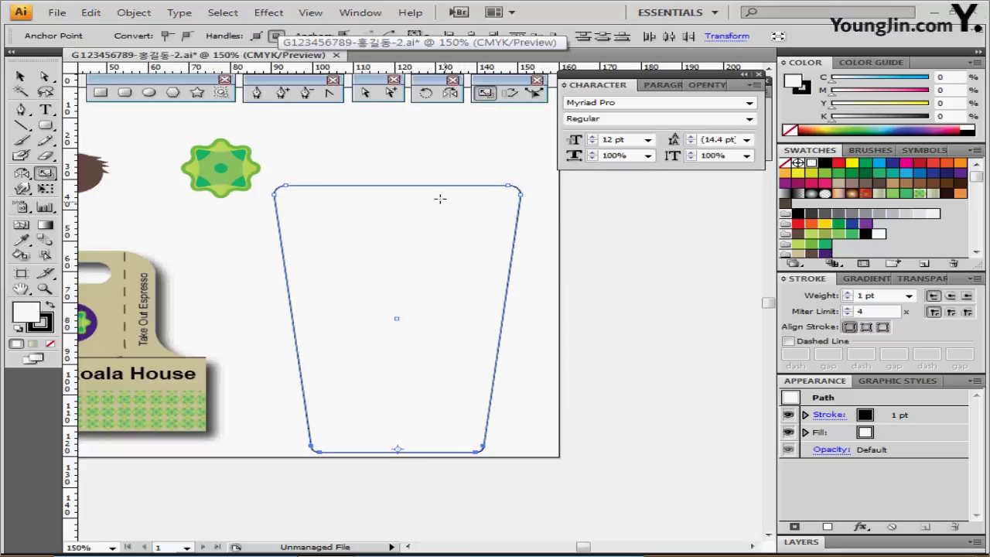
# Move the green flower ornament about 10 mm to the left, away from the cup shape, and deselect it
pyautogui.click(21, 76)
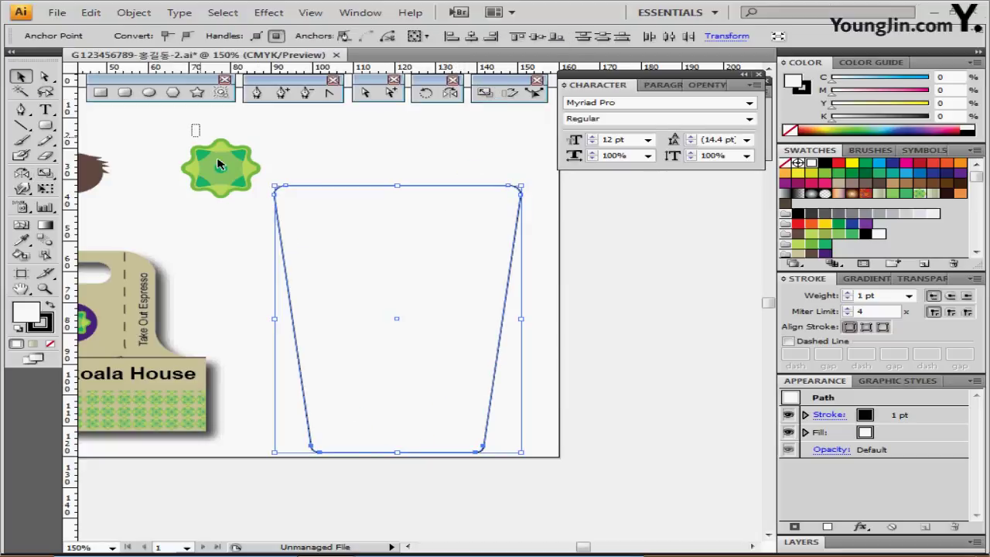
pyautogui.moveTo(224, 167); pyautogui.dragTo(186, 166)
pyautogui.click(239, 240)
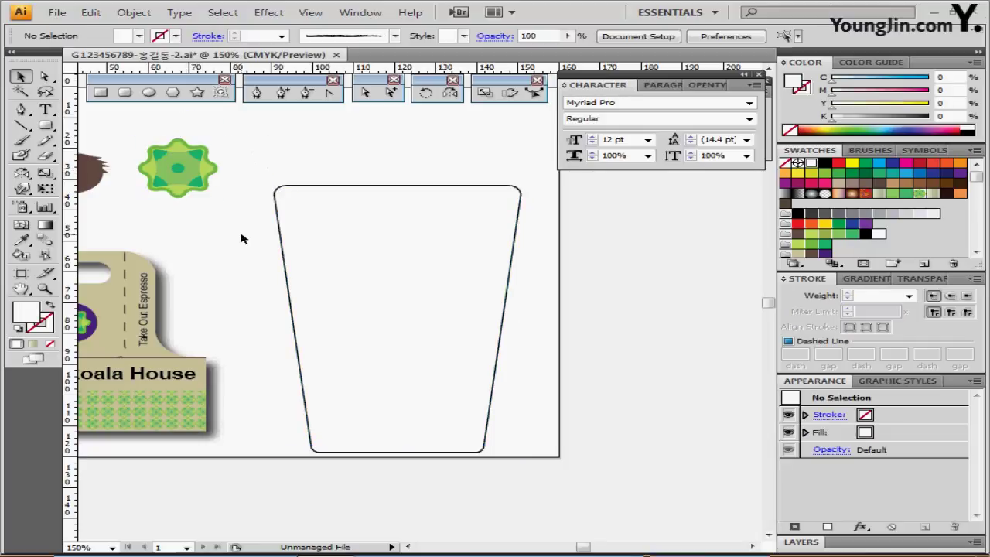
# Fill the tapered cup shape with the linear gradient swatch running from pale green through olive beige to pale pink
pyautogui.moveTo(344, 281); pyautogui.dragTo(325, 257)
pyautogui.click(331, 258)
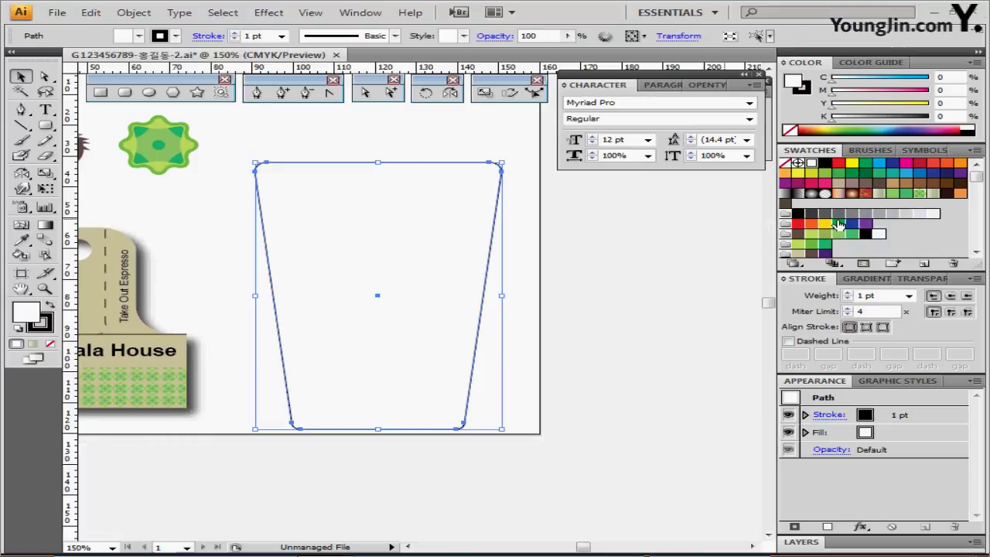
pyautogui.click(932, 195)
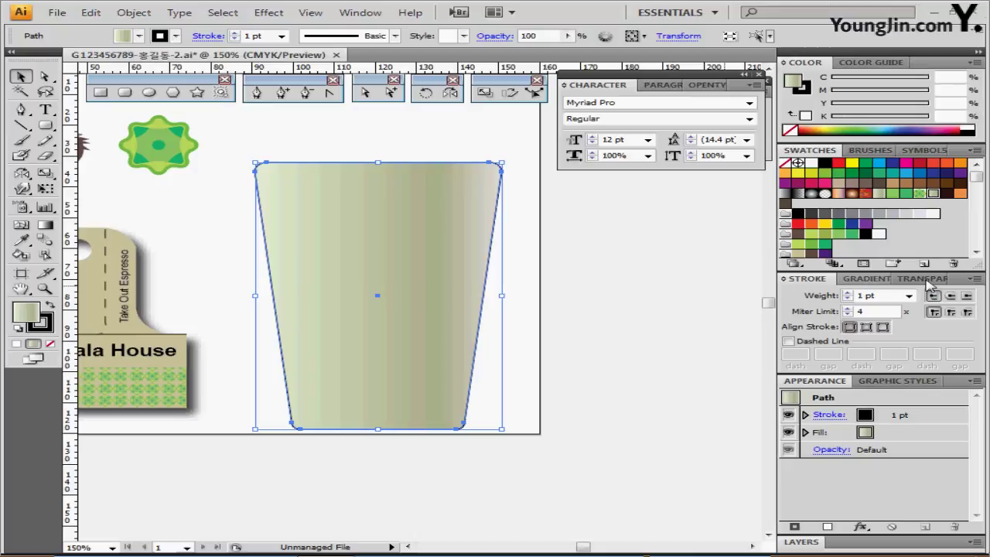
# Examine the CMYK colours of the three stops in the cup's linear gradient, and deselect the cup
pyautogui.click(875, 278)
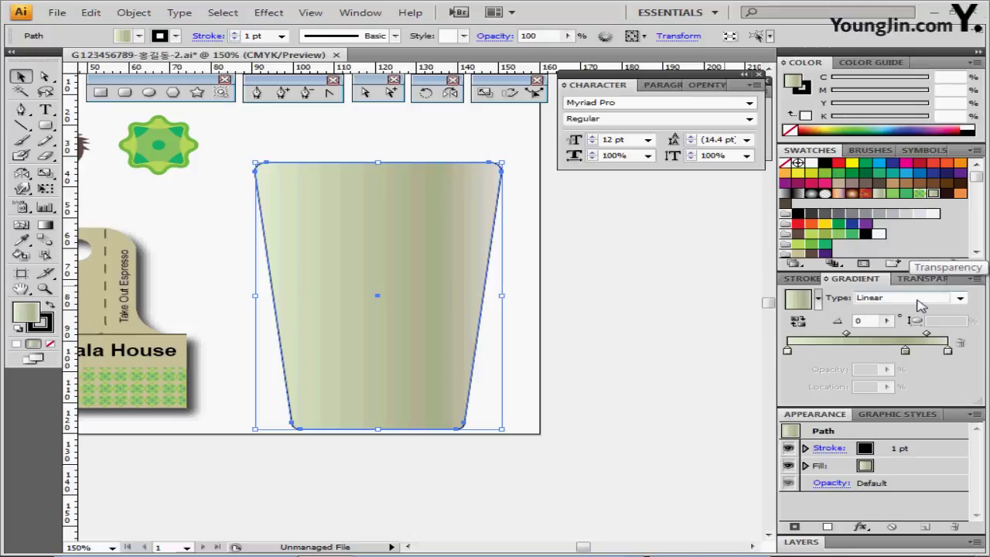
pyautogui.click(788, 352)
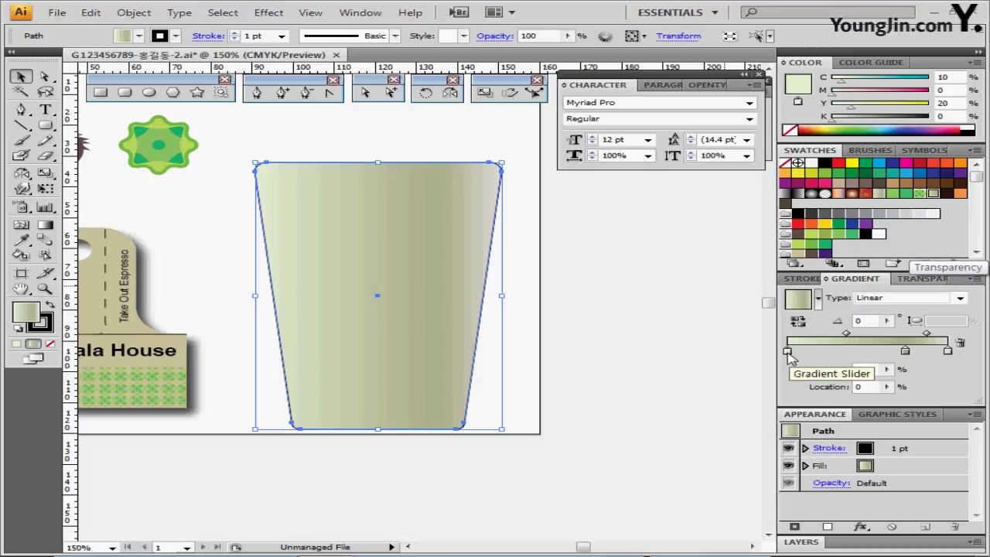
pyautogui.doubleClick(789, 351)
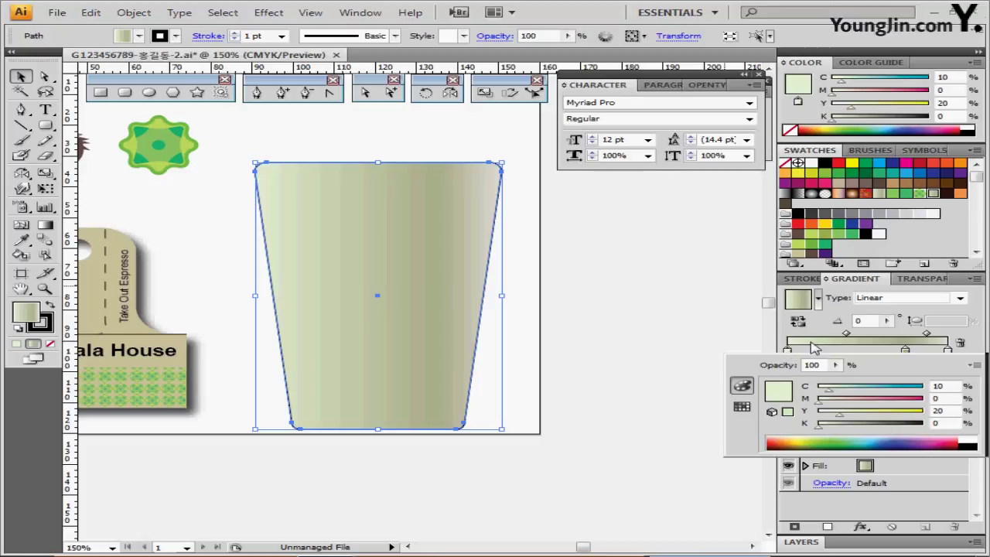
pyautogui.click(906, 351)
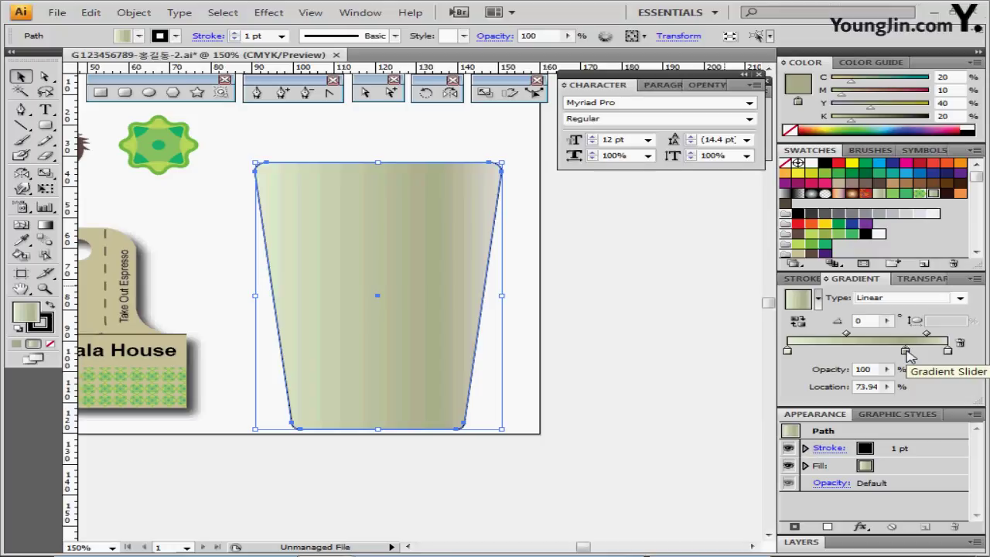
pyautogui.doubleClick(905, 352)
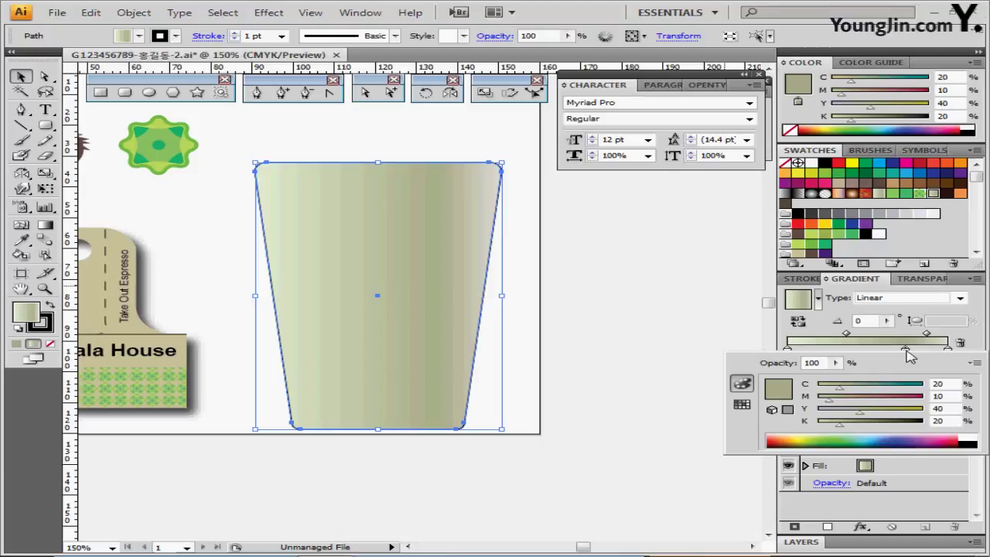
pyautogui.click(958, 330)
pyautogui.doubleClick(948, 352)
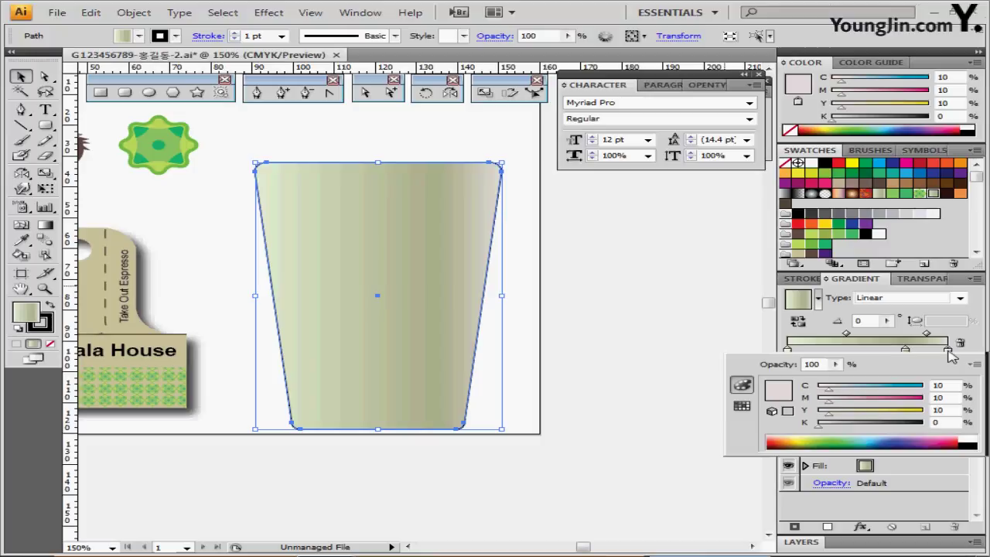
pyautogui.click(587, 336)
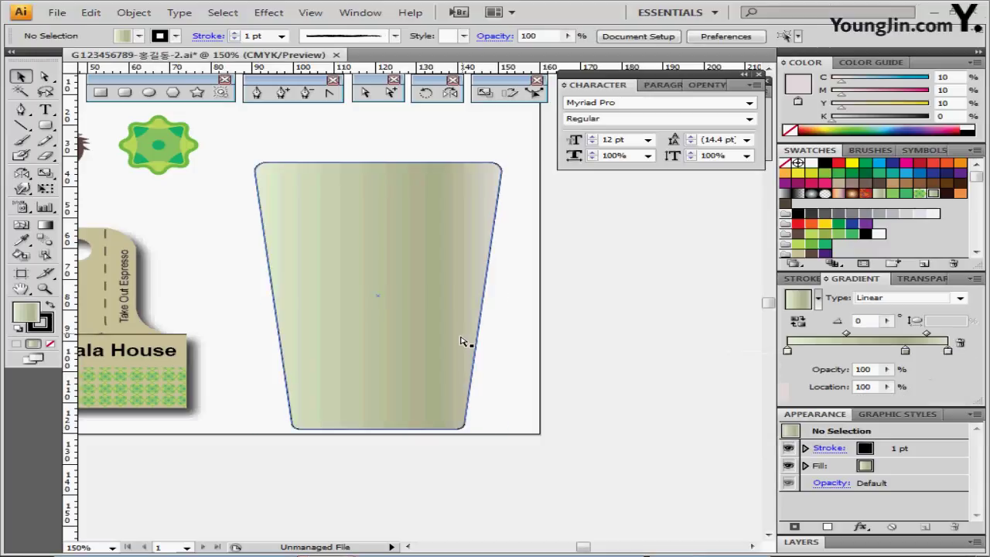
# Remove the black stroke from the gradient-filled cup and deselect it
pyautogui.click(457, 338)
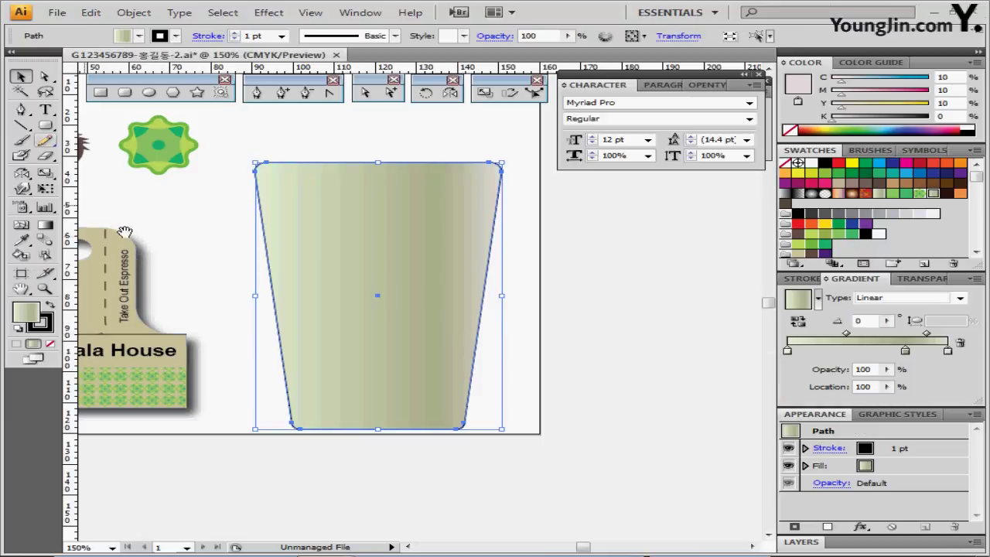
pyautogui.moveTo(155, 221); pyautogui.dragTo(168, 259)
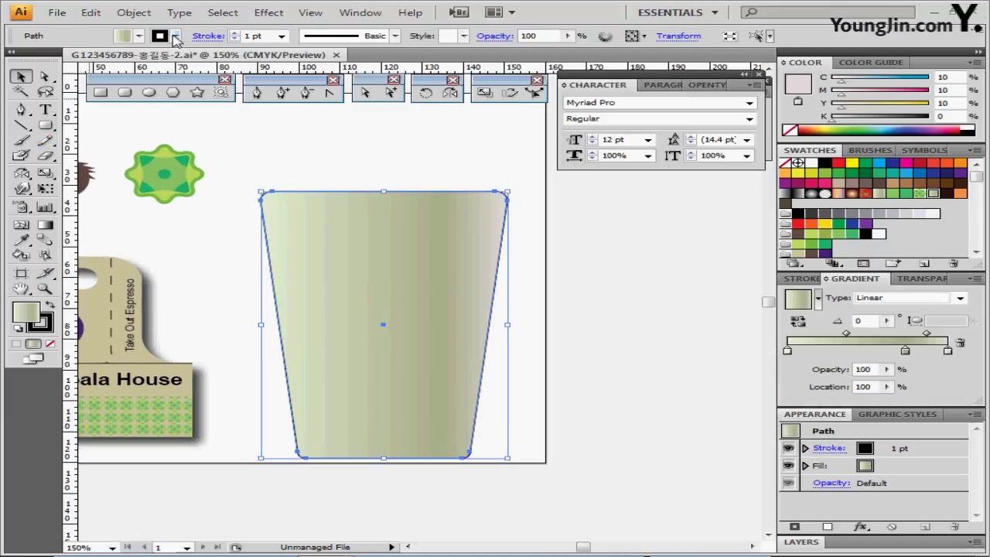
pyautogui.click(175, 36)
pyautogui.click(8, 50)
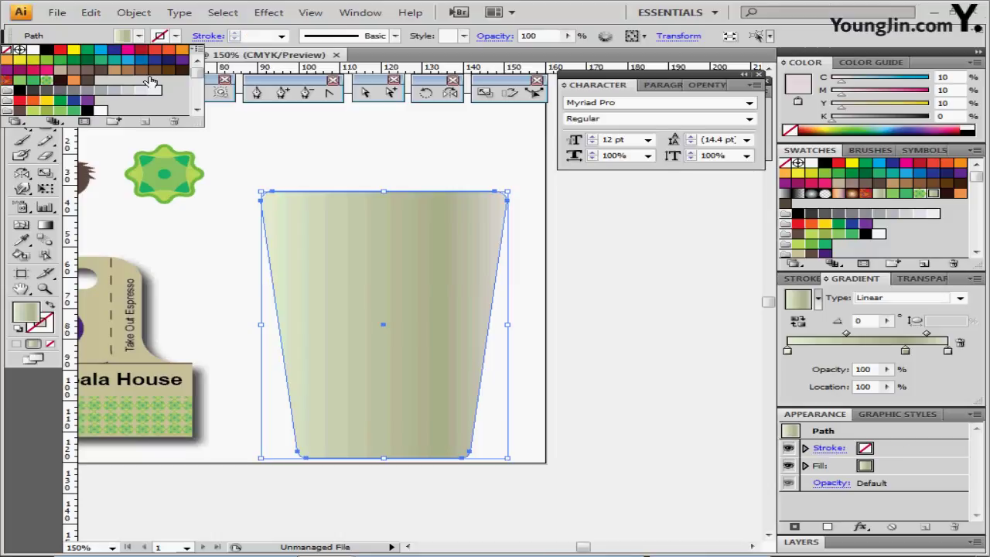
pyautogui.click(317, 147)
# Draw a rounded rectangle about 51.6 x 12.9 mm over the upper part of the lid outline above the cup
pyautogui.press('space')
pyautogui.moveTo(370, 211); pyautogui.dragTo(359, 255)
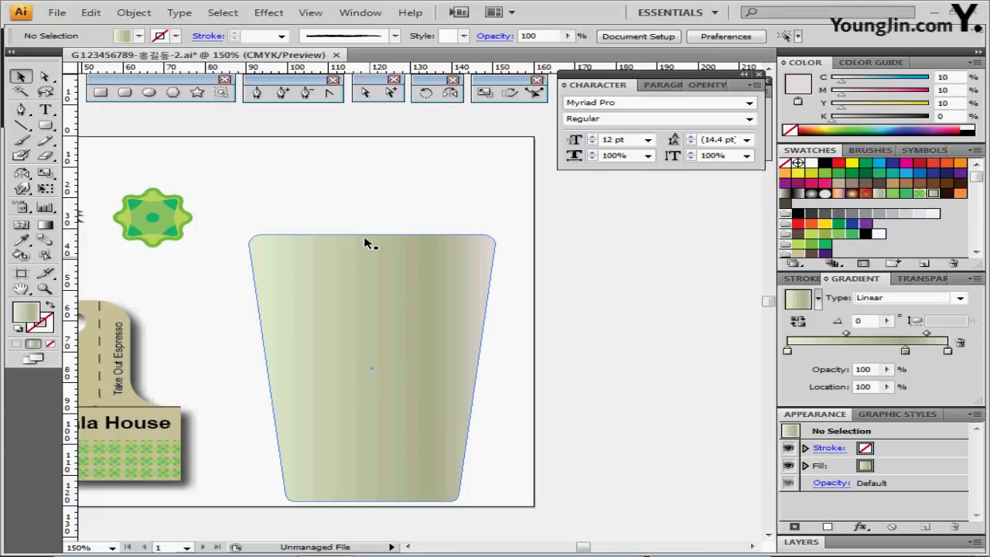
pyautogui.click(375, 333)
pyautogui.moveTo(423, 387); pyautogui.dragTo(418, 339)
pyautogui.hotkey('ctrl', '+')
pyautogui.moveTo(437, 174); pyautogui.dragTo(345, 263)
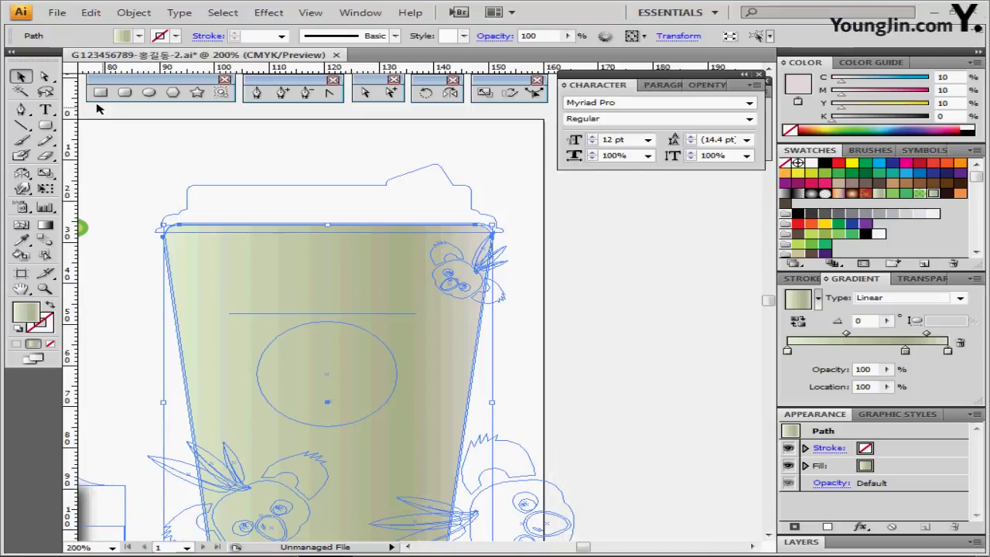
pyautogui.click(124, 92)
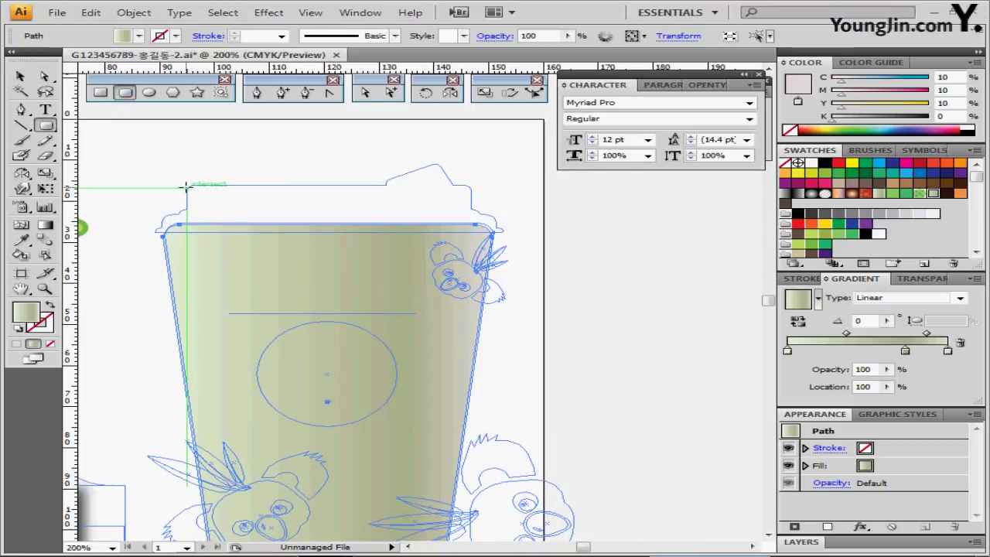
pyautogui.moveTo(187, 186); pyautogui.dragTo(470, 242)
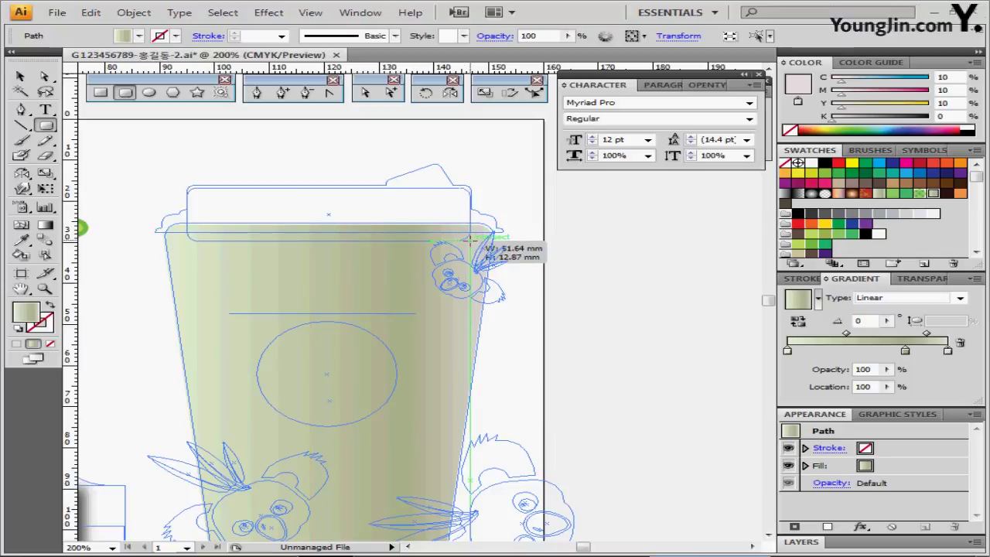
pyautogui.moveTo(469, 241); pyautogui.dragTo(469, 241)
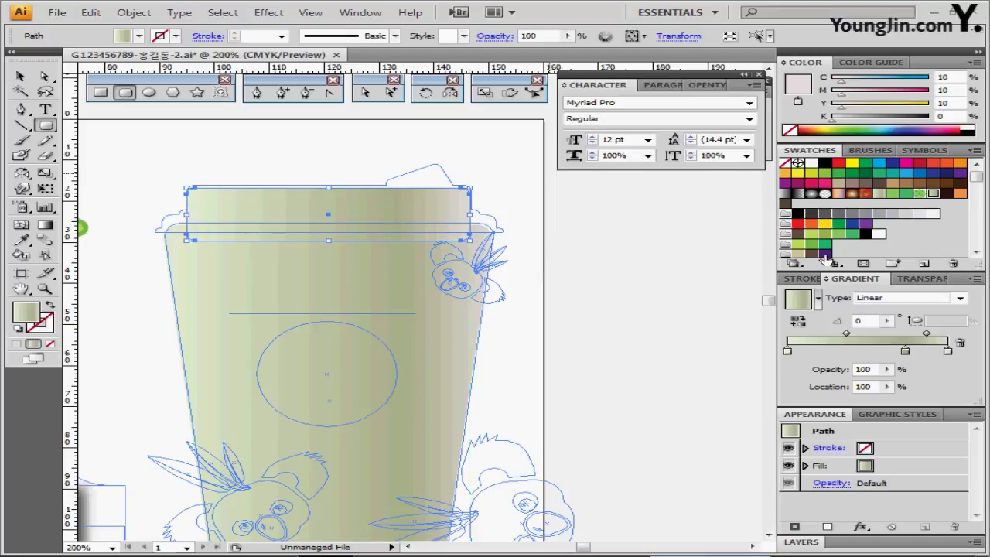
# Fill the lid's rounded rectangle with the dark brown swatch C50 M70 Y70 K80 and nudge it onto the lid outline
pyautogui.click(976, 252)
pyautogui.click(947, 191)
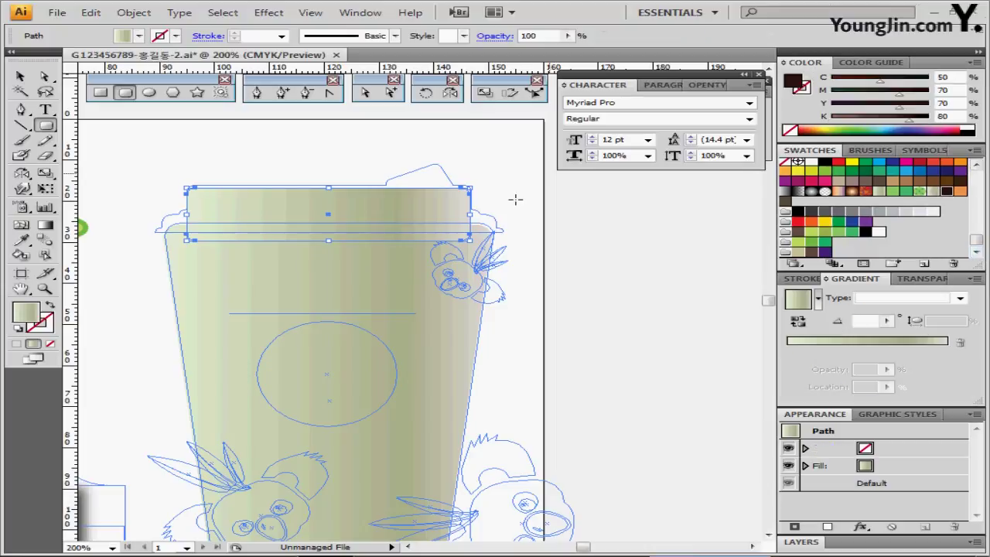
pyautogui.moveTo(375, 201); pyautogui.dragTo(380, 204)
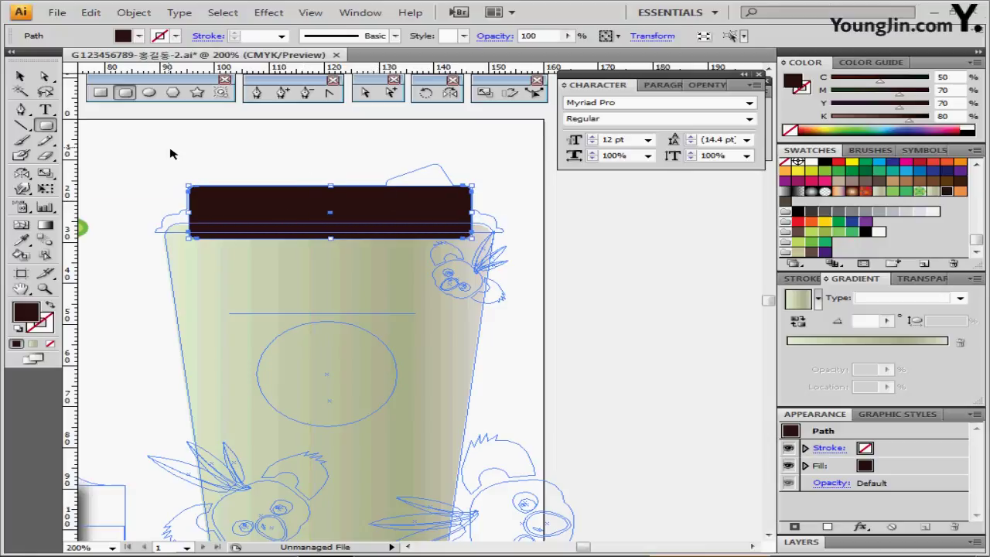
# Draw a slightly wider, low dark brown rounded rectangle across the lid's lower part and centre it on the lid
pyautogui.hotkey('ctrl', 'shift', 'a')
pyautogui.moveTo(183, 208); pyautogui.dragTo(484, 238)
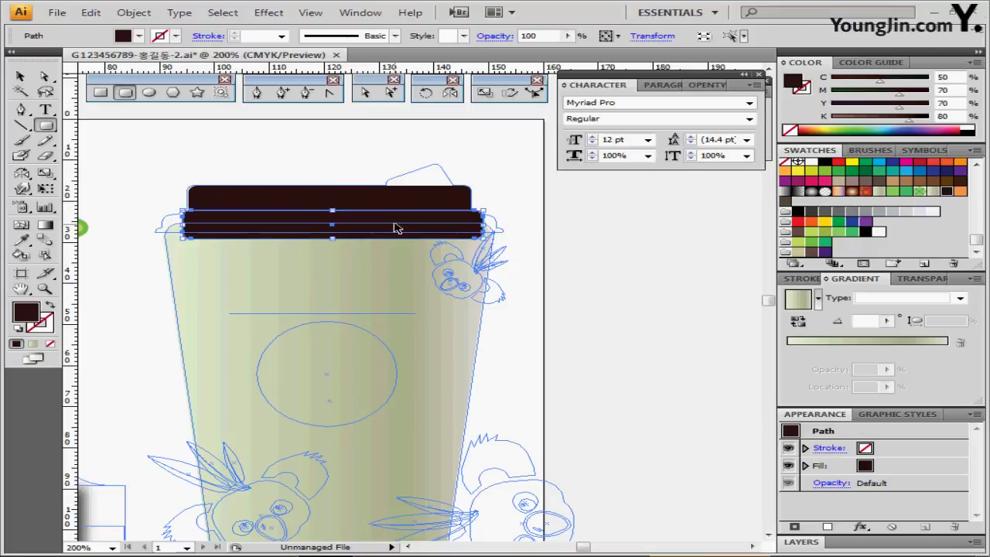
pyautogui.moveTo(398, 224); pyautogui.dragTo(387, 222)
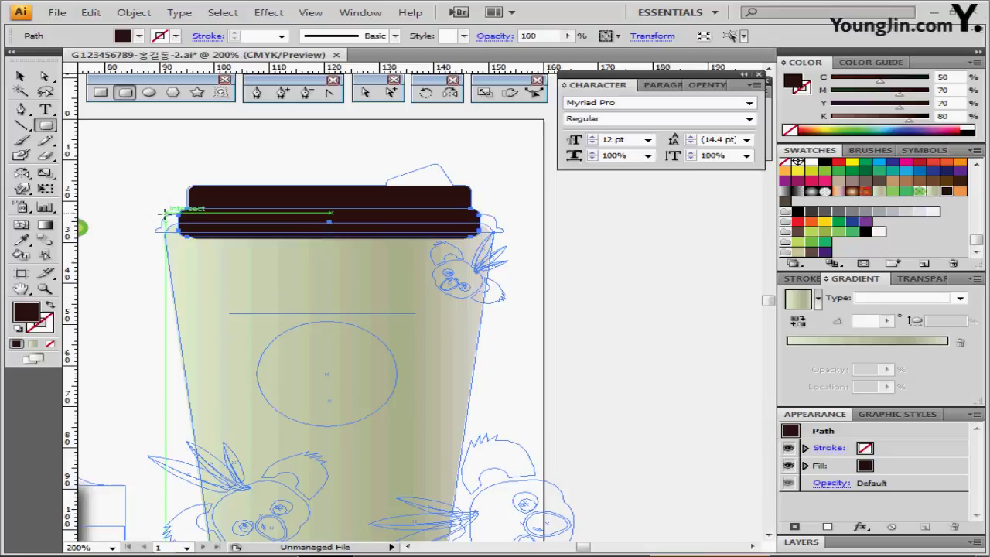
# Draw two more dark brown rounded rectangles for the lid: a taller one across the cup's upper edge and a thin, widest rim band
pyautogui.moveTo(164, 212); pyautogui.dragTo(499, 271)
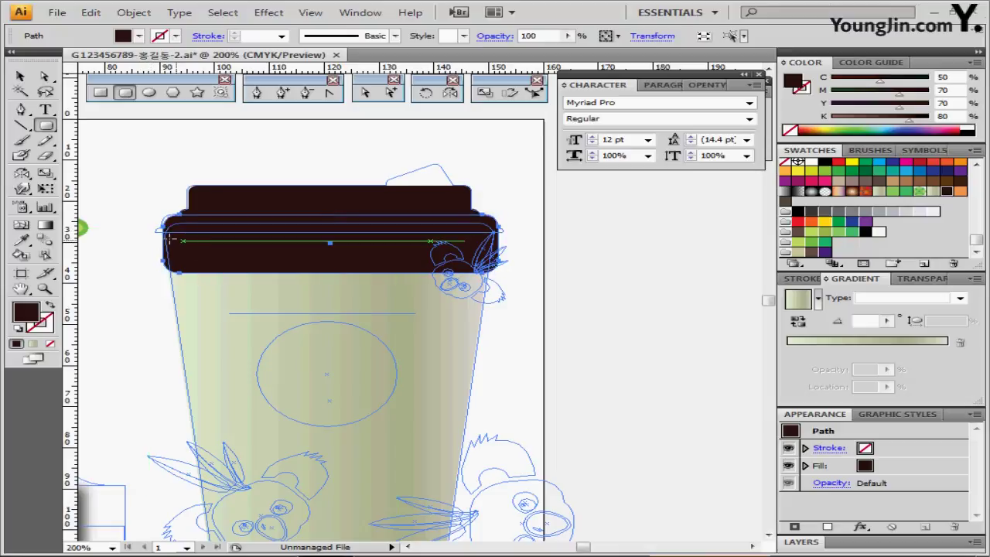
pyautogui.moveTo(156, 227); pyautogui.dragTo(505, 246)
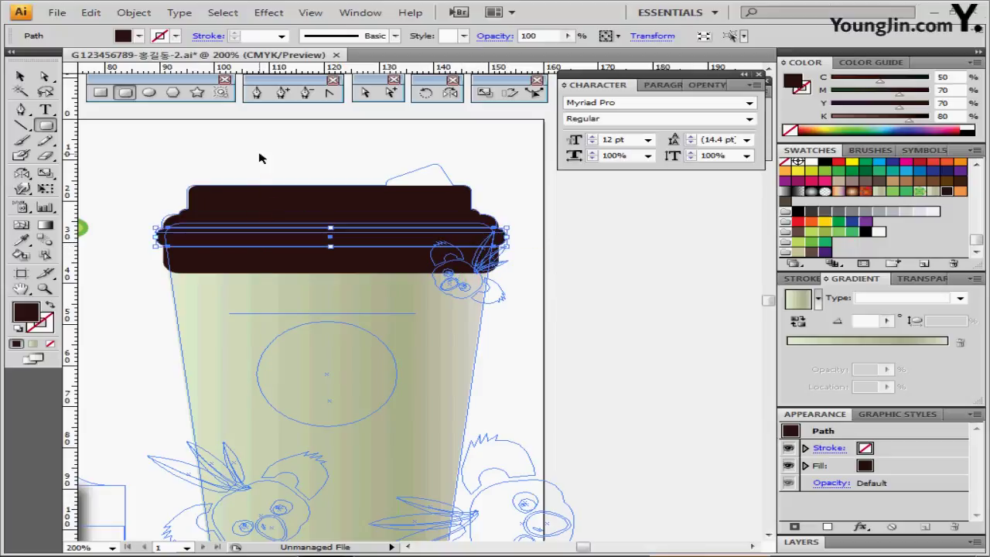
# Align the cup body and all the dark brown lid shapes on their horizontal centres
pyautogui.click(246, 174)
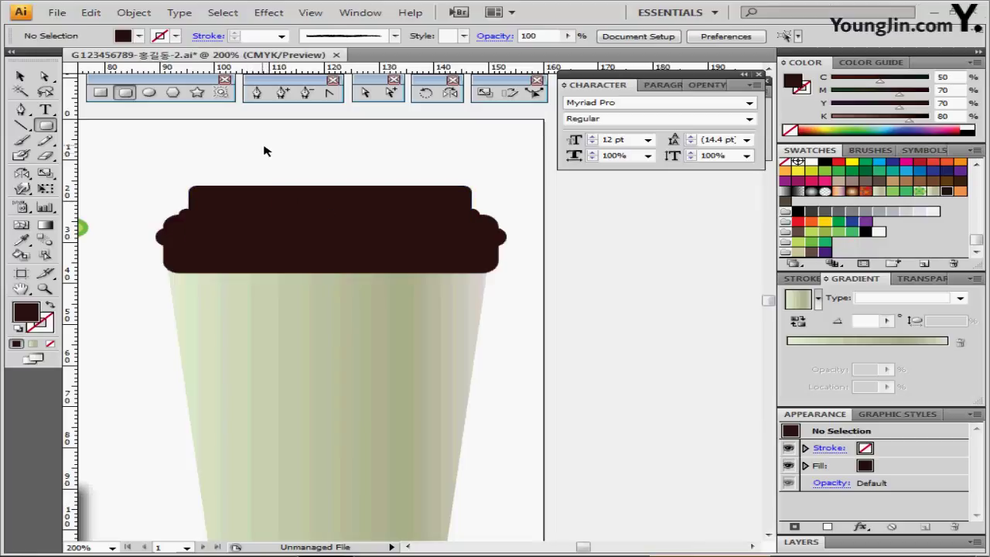
pyautogui.moveTo(263, 147); pyautogui.dragTo(316, 265)
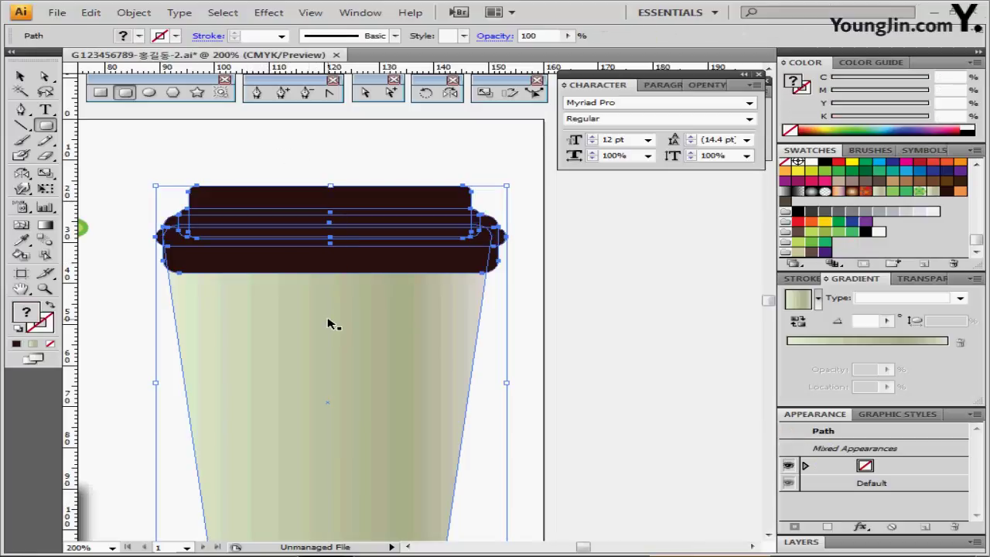
pyautogui.moveTo(255, 151); pyautogui.dragTo(320, 358)
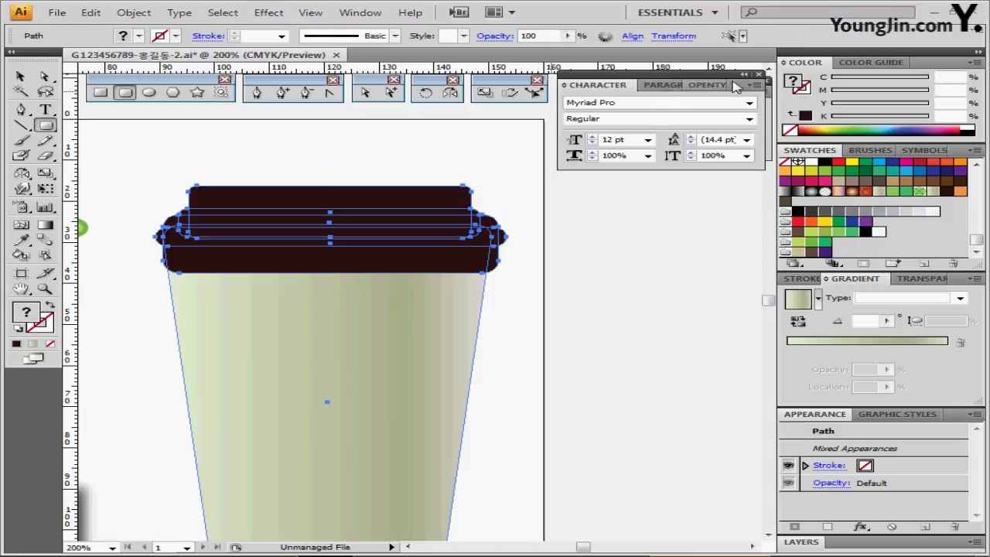
pyautogui.click(758, 75)
pyautogui.click(645, 92)
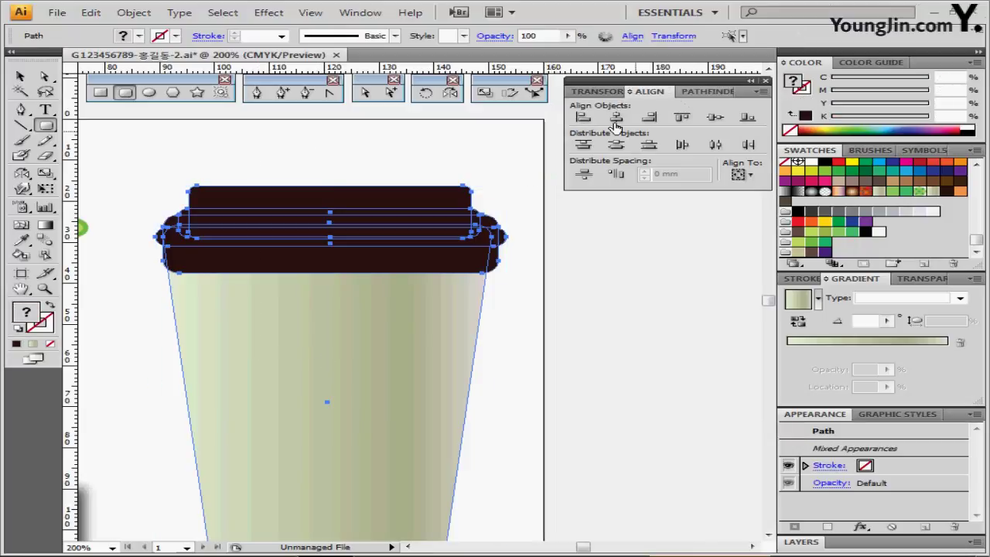
pyautogui.click(616, 117)
pyautogui.click(616, 118)
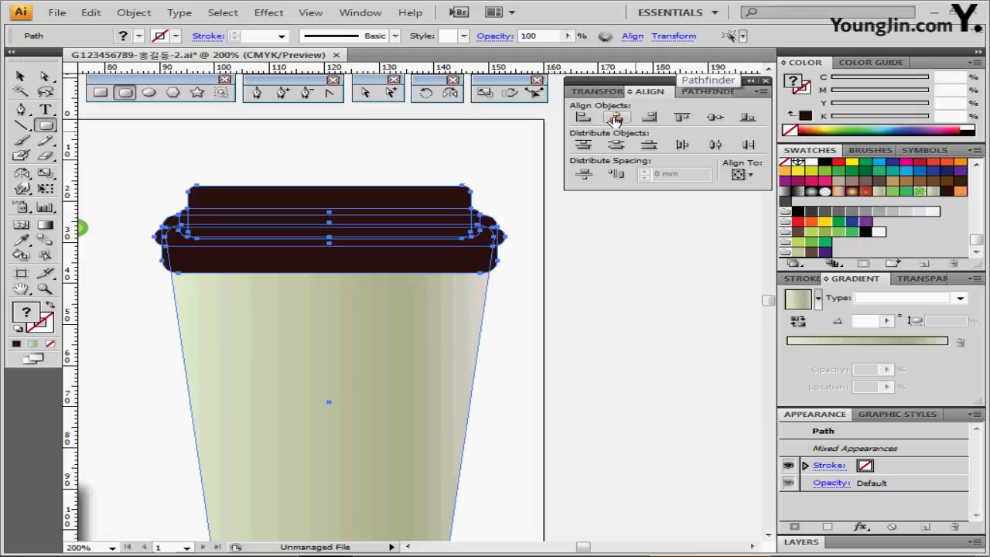
pyautogui.hotkey('ctrl', 'shift', 'a')
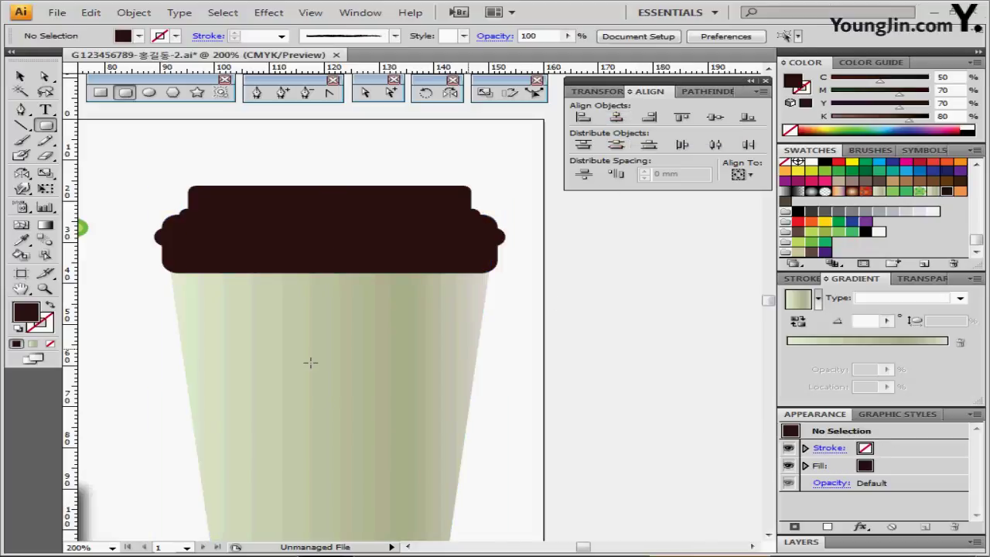
# Draw a small dark brown rounded rectangle straddling the lid's upper edge near its right end, over the tab outline
pyautogui.moveTo(244, 338); pyautogui.dragTo(274, 340)
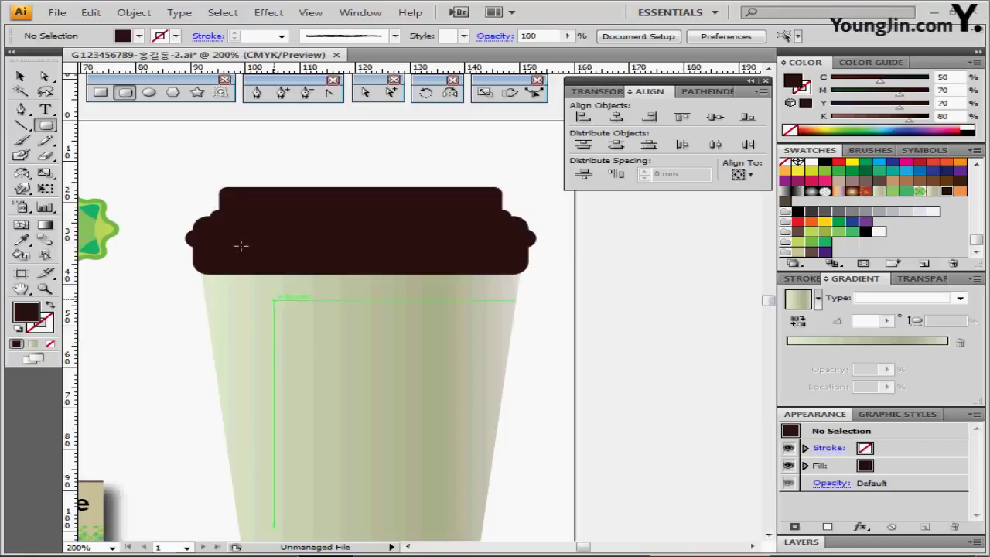
pyautogui.hotkey('ctrl', ';')
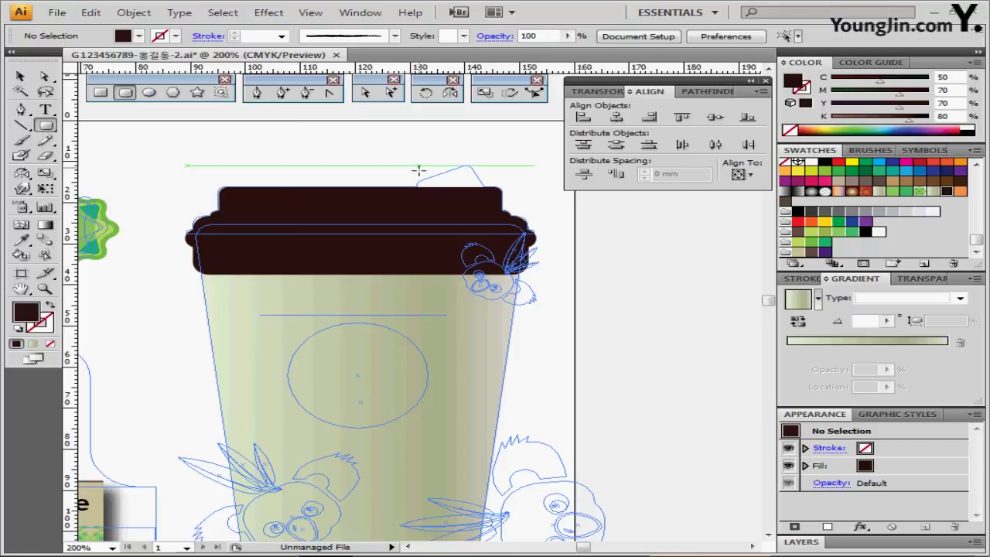
pyautogui.moveTo(419, 167); pyautogui.dragTo(482, 192)
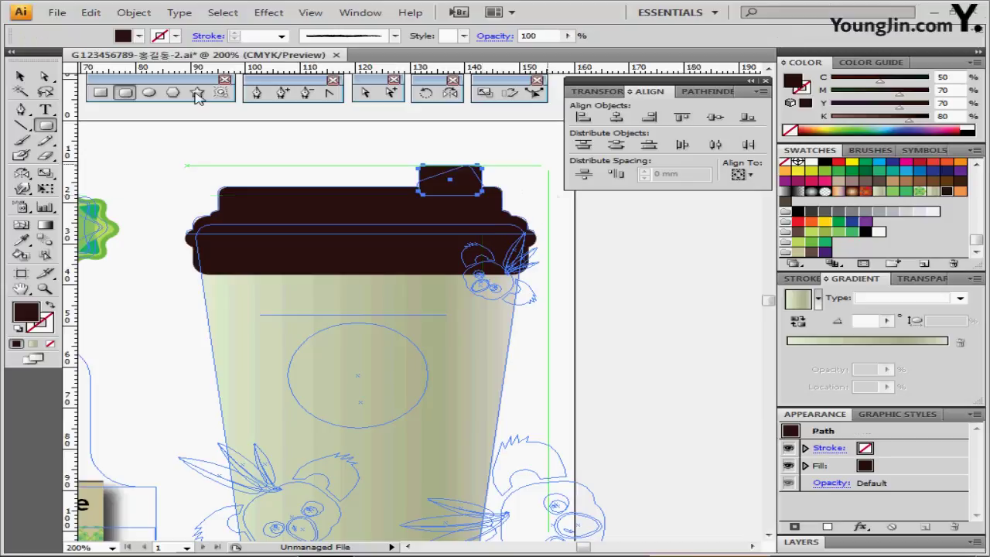
# Rotate the small rounded rectangle by 25° and fit it onto the tilted tab outline on the lid
pyautogui.doubleClick(427, 94)
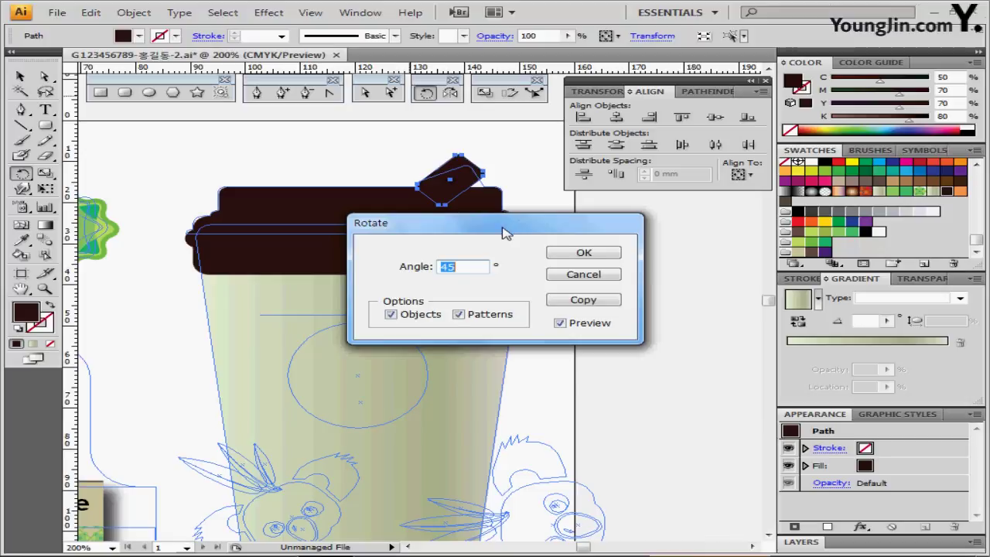
pyautogui.moveTo(504, 232); pyautogui.dragTo(477, 259)
pyautogui.write('25')
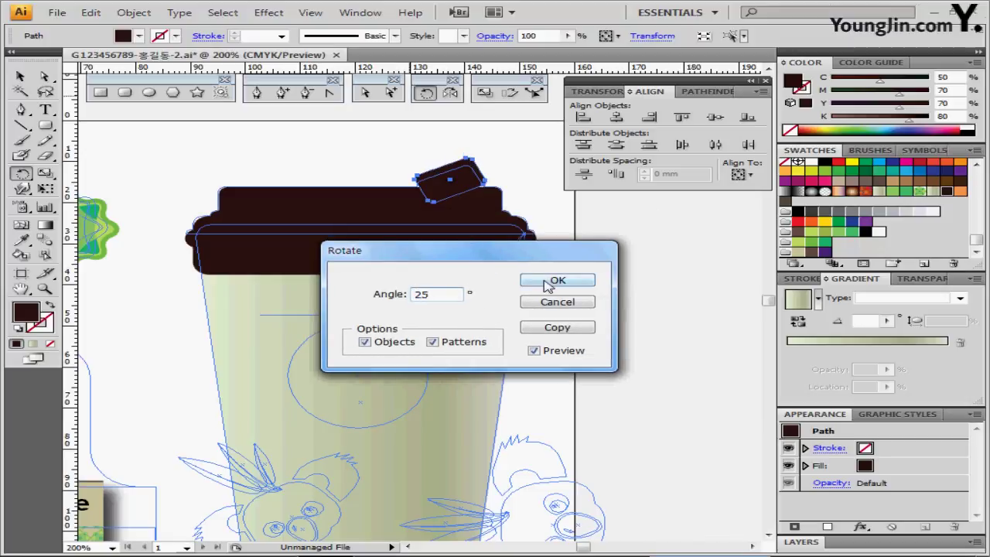
pyautogui.click(548, 284)
pyautogui.moveTo(454, 185); pyautogui.dragTo(480, 178)
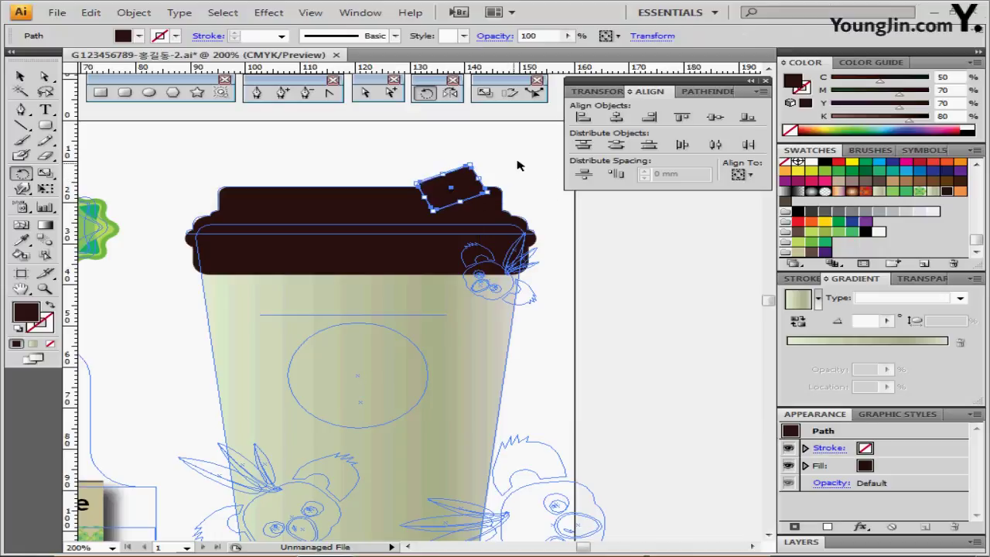
pyautogui.keyDown('ctrl'); pyautogui.click(518, 161); pyautogui.keyUp('ctrl')
pyautogui.keyDown('ctrl'); pyautogui.click(466, 180); pyautogui.keyUp('ctrl')
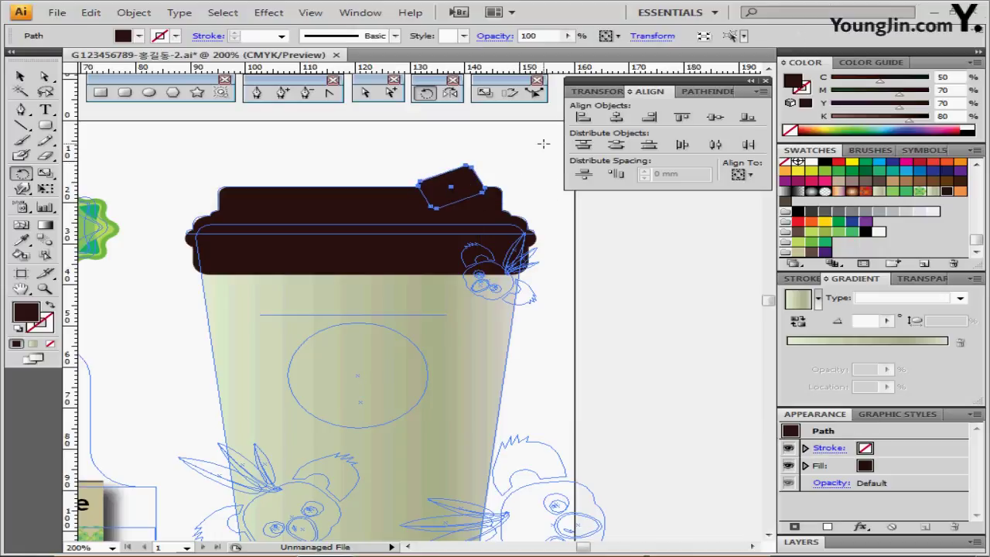
pyautogui.hotkey('ctrl', 'z')
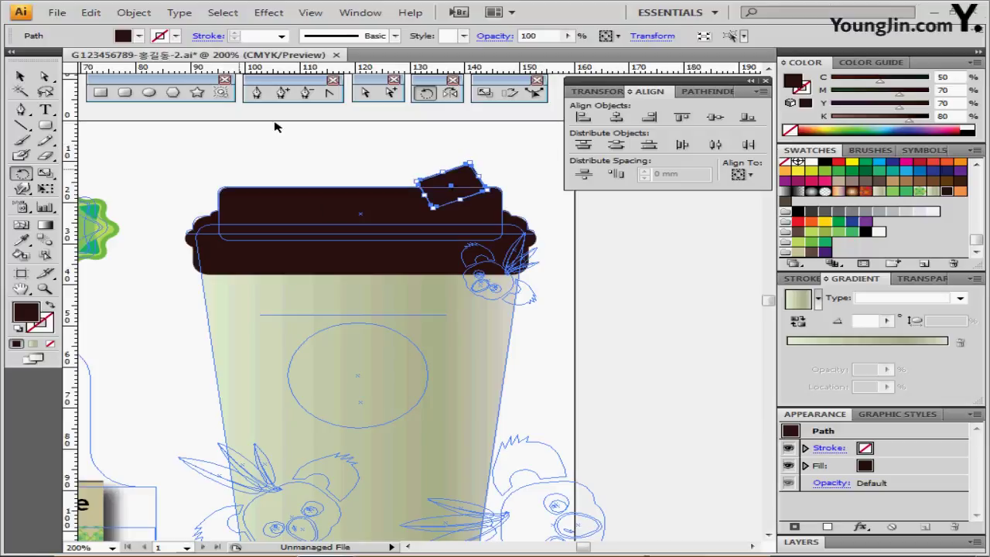
# Unite all the lid's rounded rectangles and the tilted tab into a single shape
pyautogui.keyDown('ctrl'); pyautogui.click(296, 209); pyautogui.keyUp('ctrl')
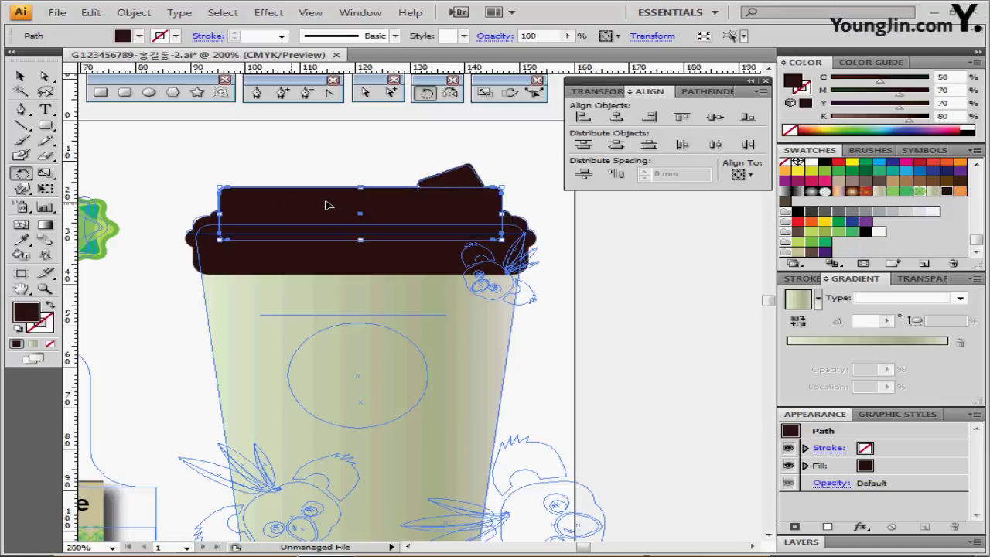
pyautogui.moveTo(280, 153); pyautogui.dragTo(442, 249)
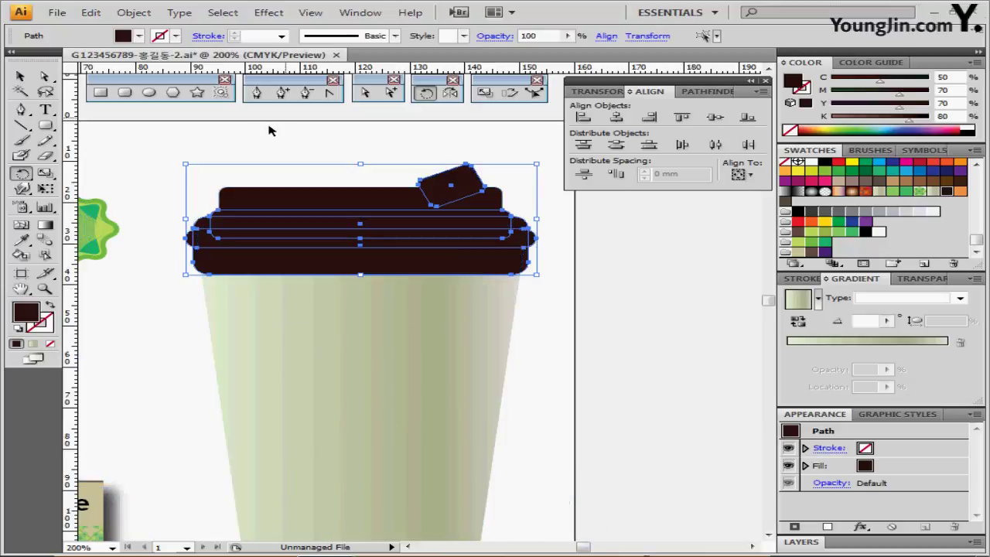
pyautogui.click(710, 91)
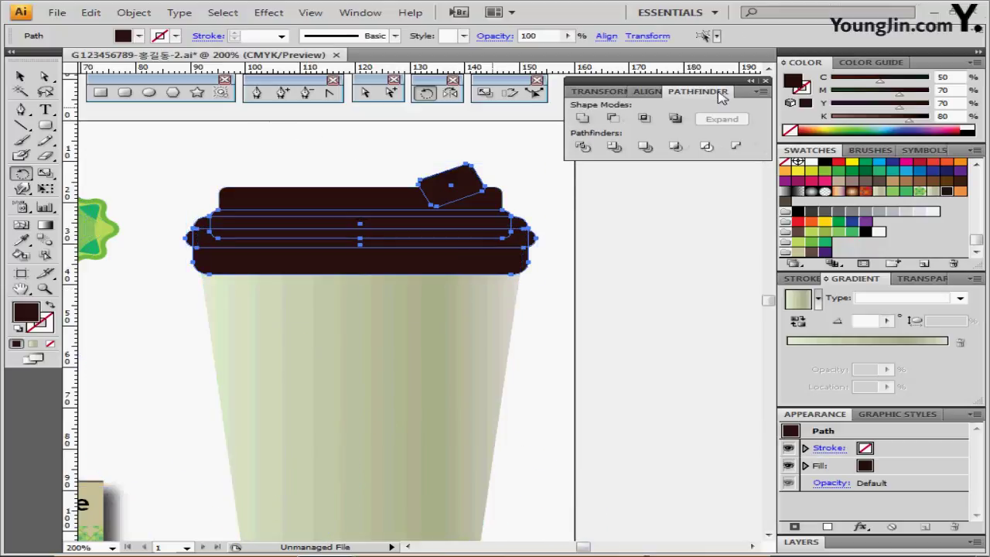
pyautogui.click(582, 120)
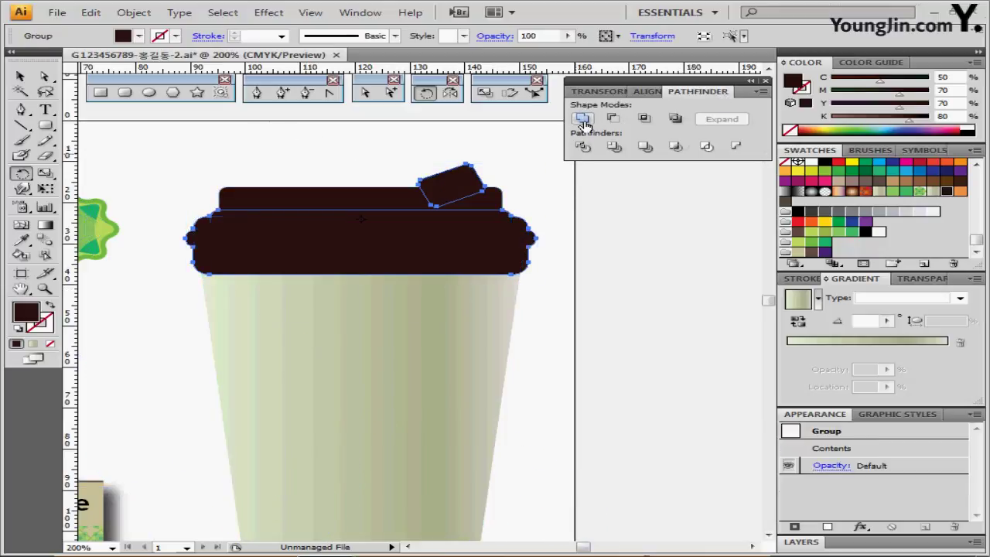
pyautogui.hotkey('ctrl', 'z')
pyautogui.keyDown('ctrl'); pyautogui.keyDown('shift'); pyautogui.click(273, 190); pyautogui.keyUp('shift'); pyautogui.keyUp('ctrl')
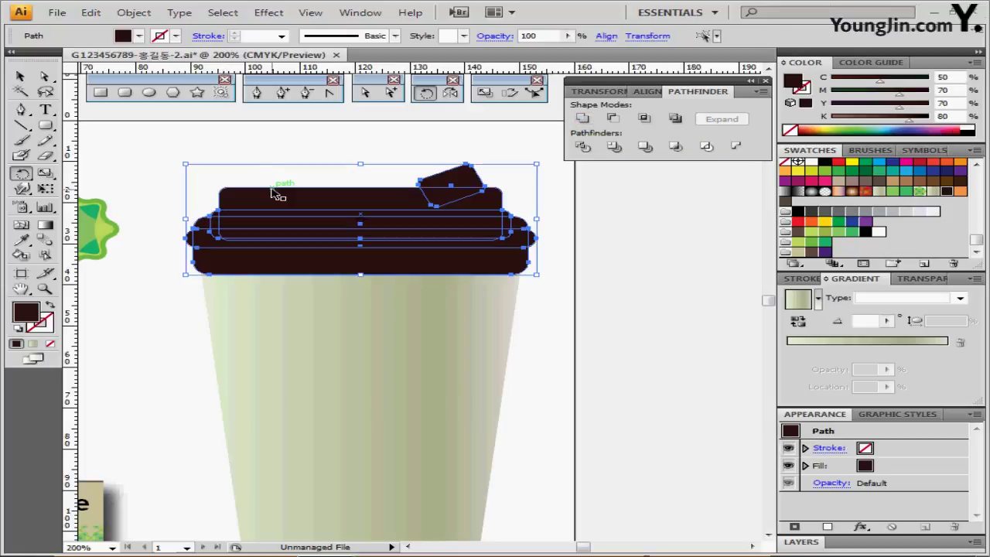
pyautogui.click(583, 120)
pyautogui.click(583, 120)
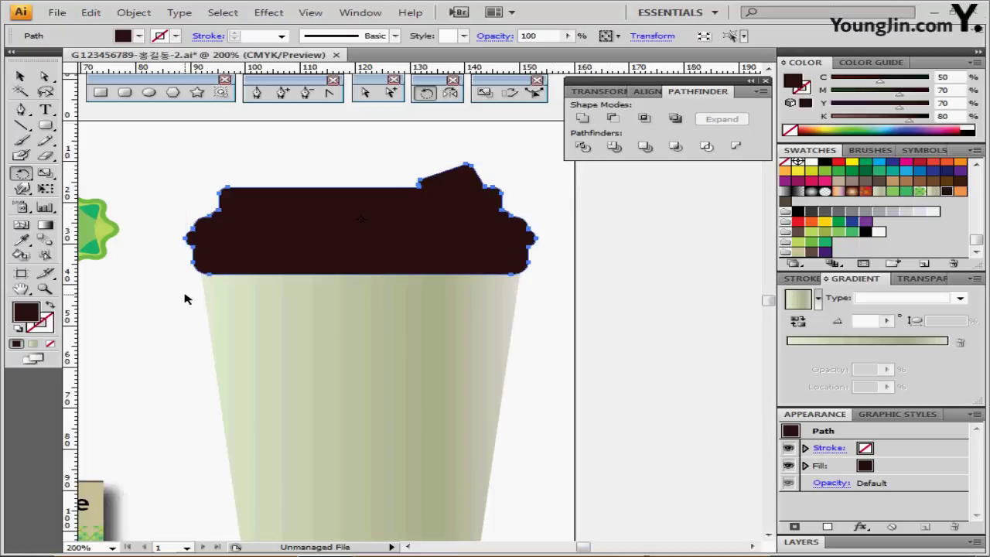
# Draw a rectangle wider than the lid over its lower half and fill it with the orange swatch M35 Y85
pyautogui.press('v')
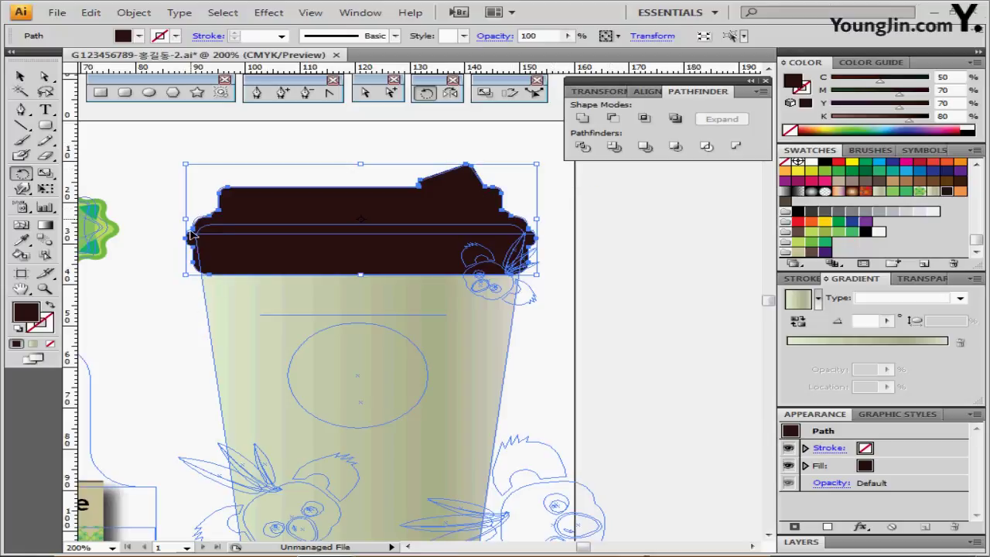
pyautogui.press('m')
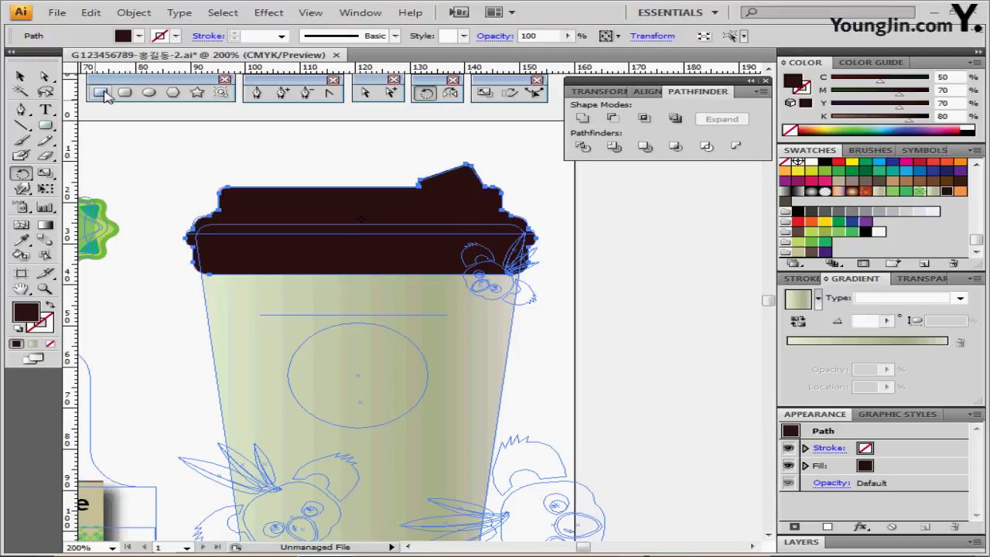
pyautogui.hotkey('ctrl', 'shift', 'a')
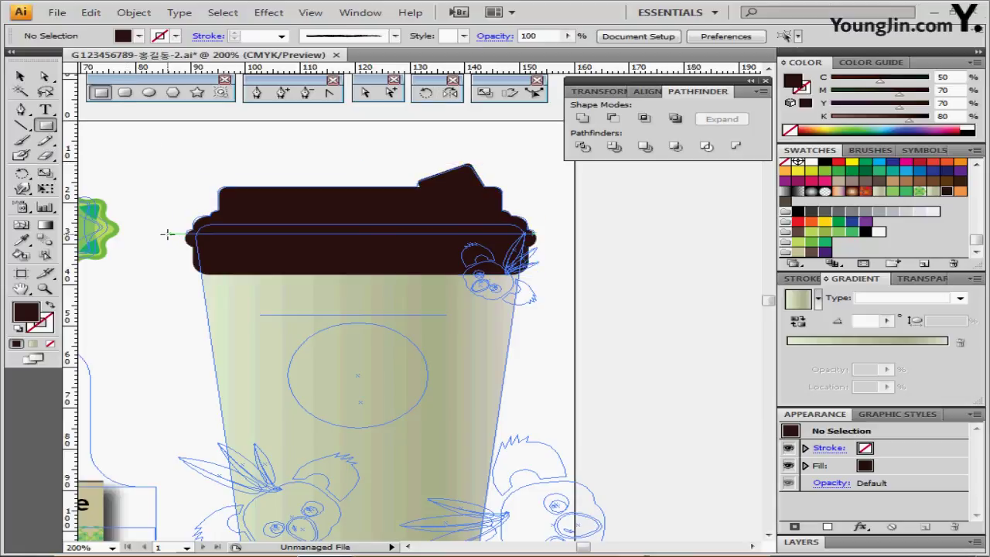
pyautogui.moveTo(167, 234); pyautogui.dragTo(565, 287)
pyautogui.click(788, 173)
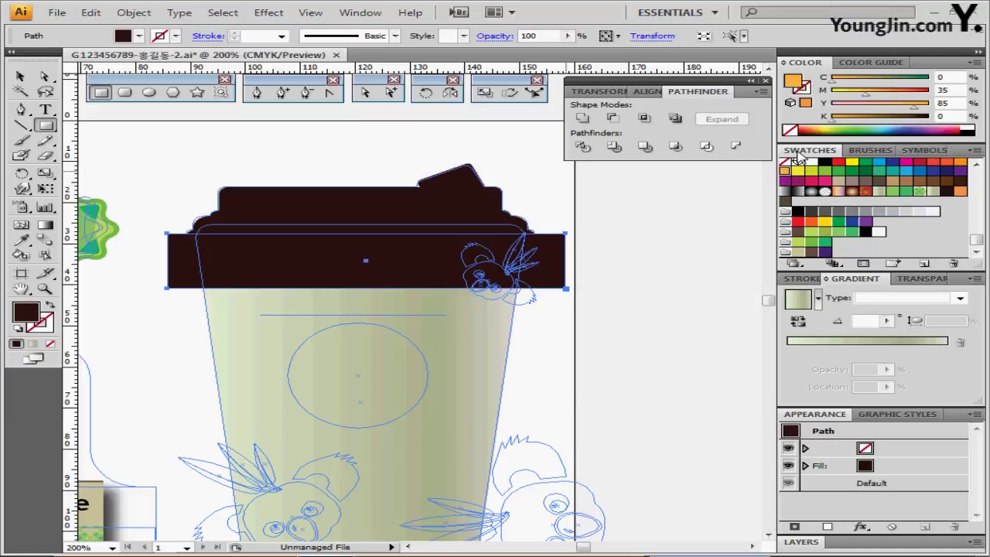
# Subtract the orange rectangle from the lid to give it a straight lower edge
pyautogui.press('v')
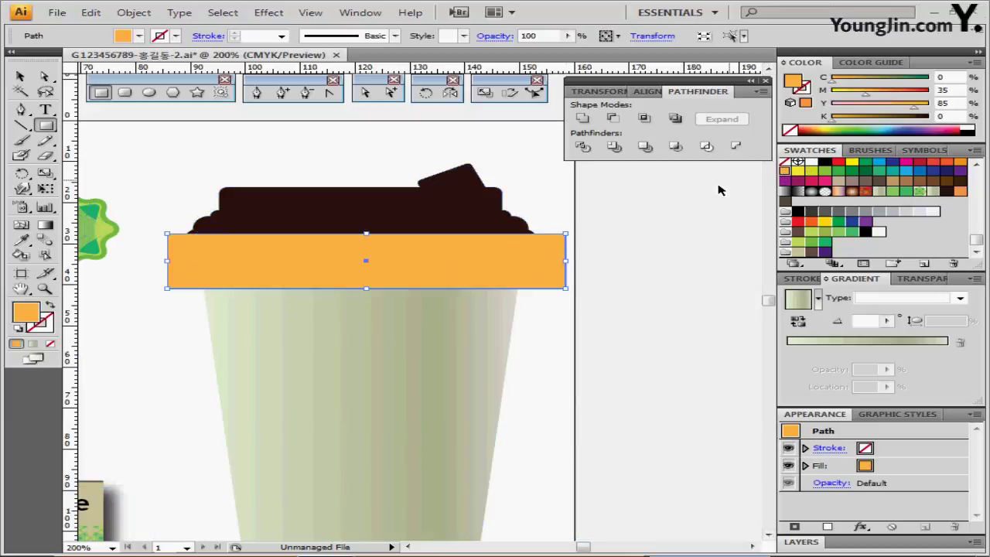
pyautogui.keyDown('shift'); pyautogui.click(418, 220); pyautogui.keyUp('shift')
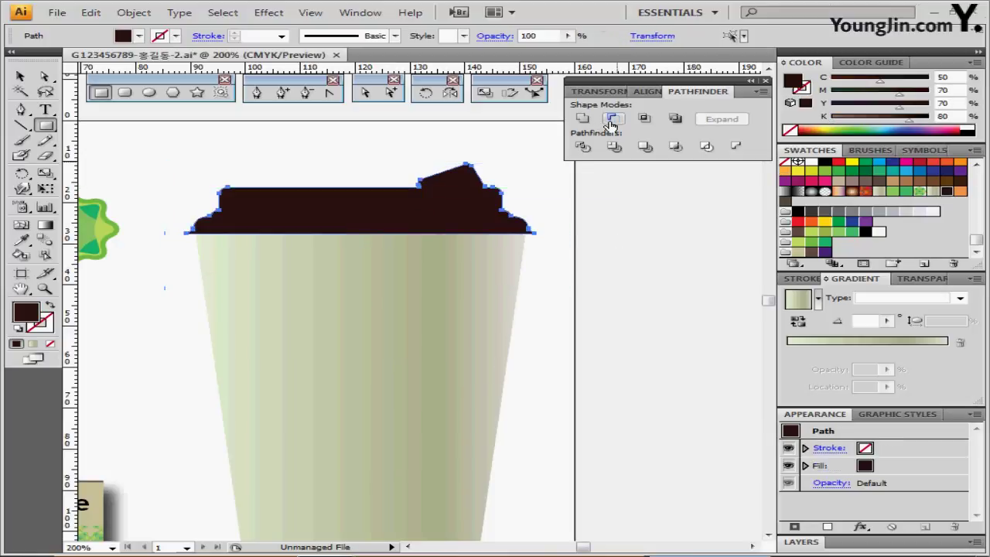
pyautogui.click(613, 119)
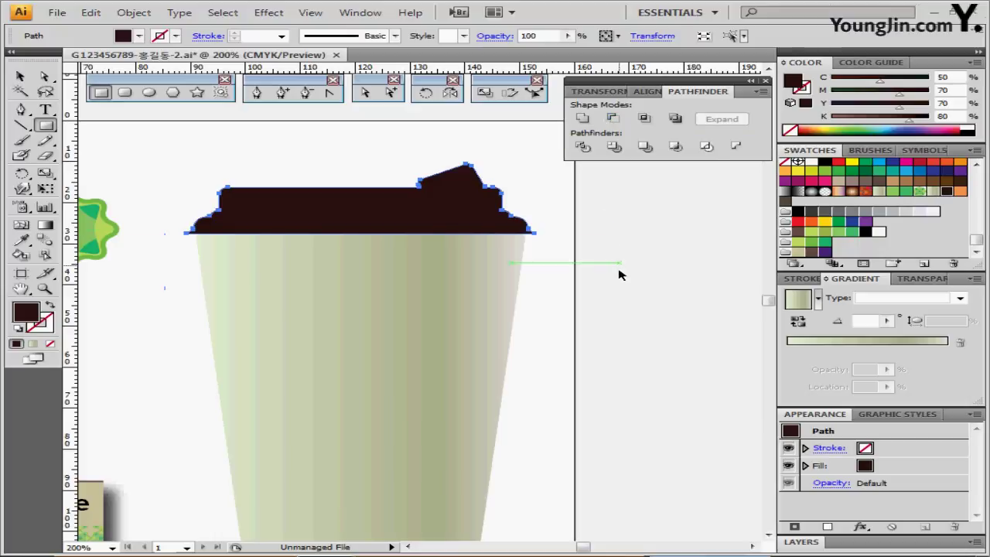
pyautogui.click(593, 301)
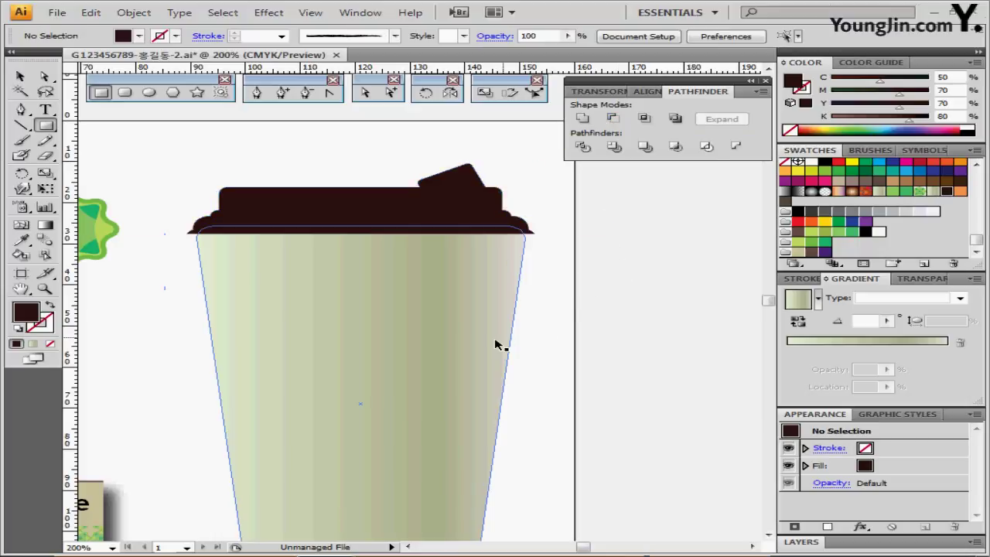
# Enter isolation mode on the shopping bag group to access the emblem's purple ellipse
pyautogui.moveTo(471, 344); pyautogui.dragTo(471, 290)
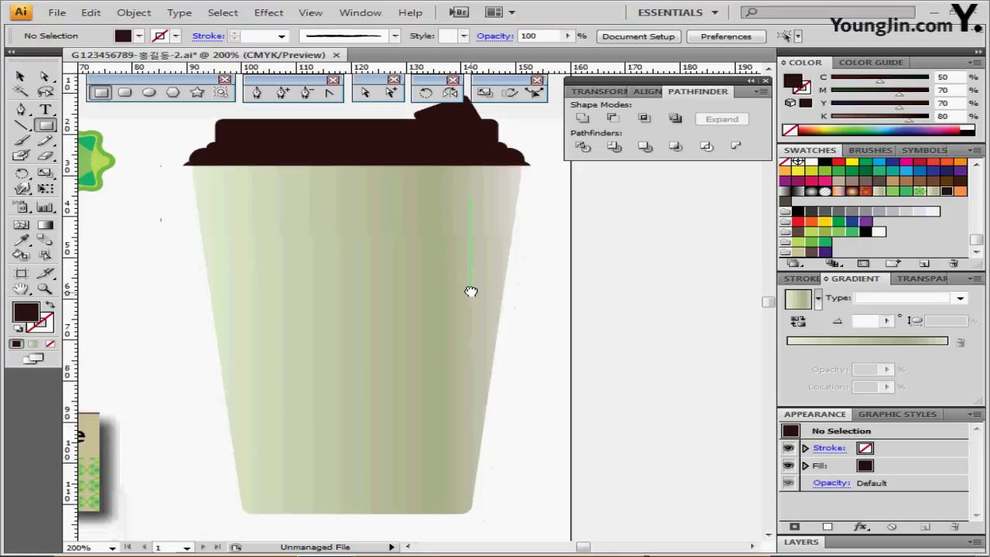
pyautogui.keyDown('ctrl'); pyautogui.keyDown('alt'); pyautogui.click(439, 334); pyautogui.keyUp('alt'); pyautogui.keyUp('ctrl')
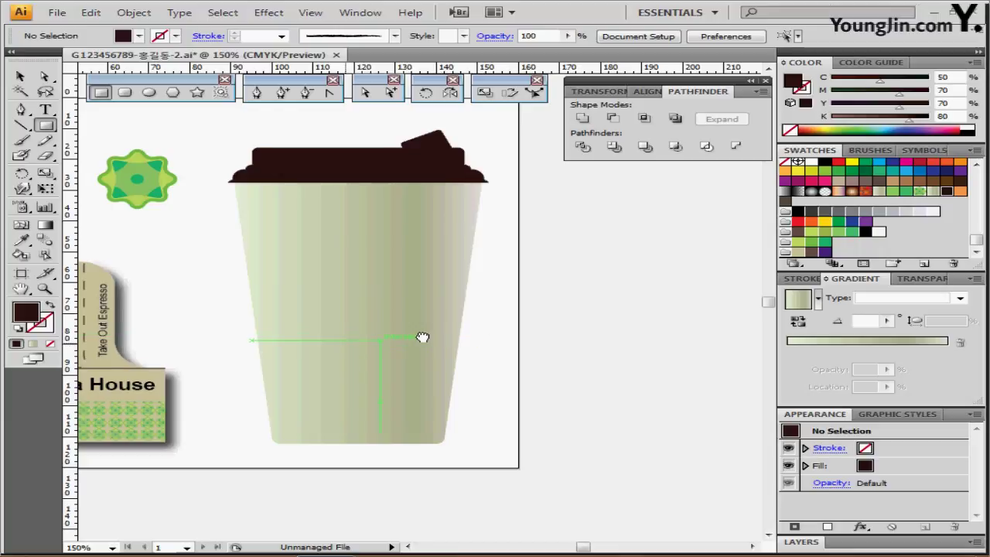
pyautogui.moveTo(422, 337); pyautogui.dragTo(485, 321)
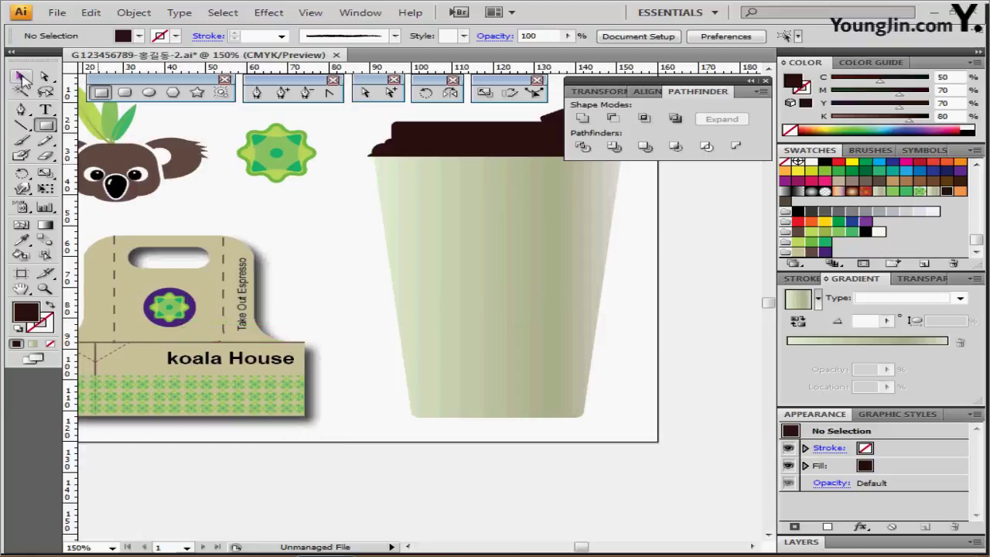
pyautogui.click(20, 75)
pyautogui.click(178, 329)
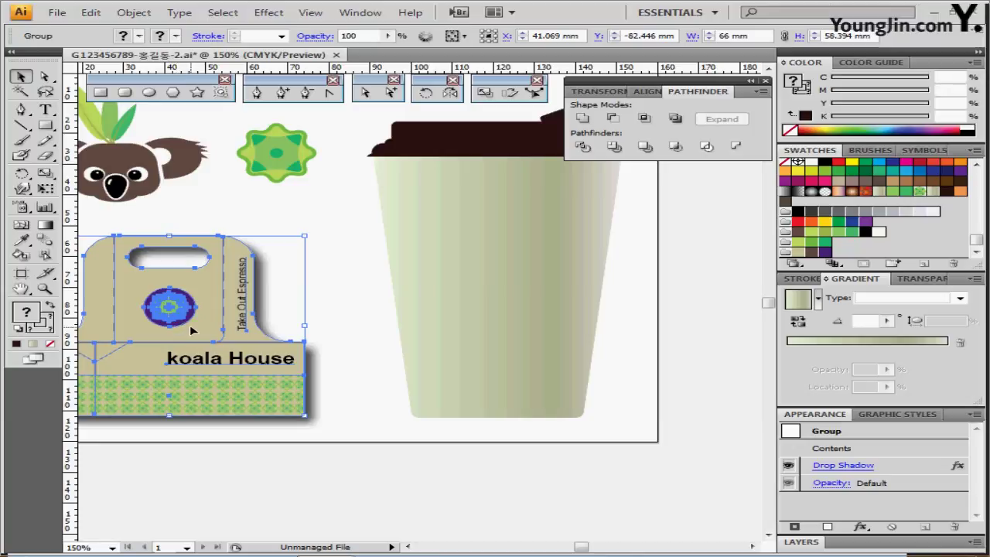
pyautogui.doubleClick(185, 326)
pyautogui.click(186, 326)
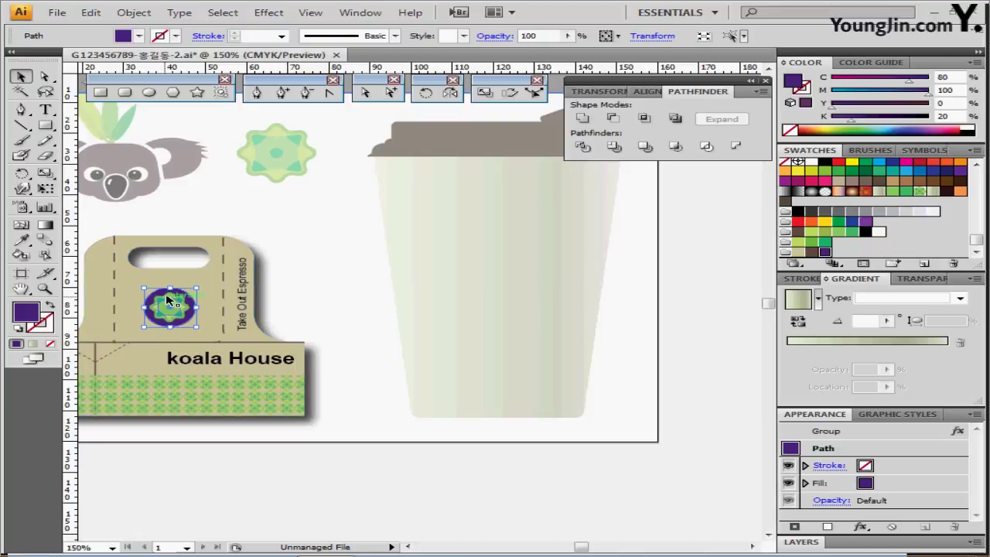
# Copy the bag's emblem with its purple ellipse and place the copy on the upper middle of the cup body
pyautogui.hotkey('ctrl', 'y')
pyautogui.moveTo(132, 281); pyautogui.dragTo(195, 328)
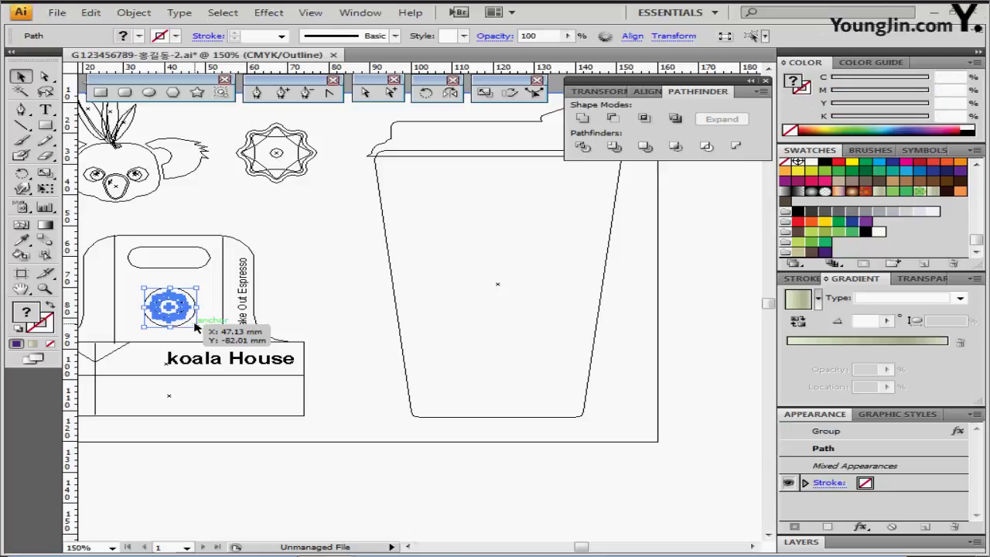
pyautogui.hotkey('ctrl', 'y')
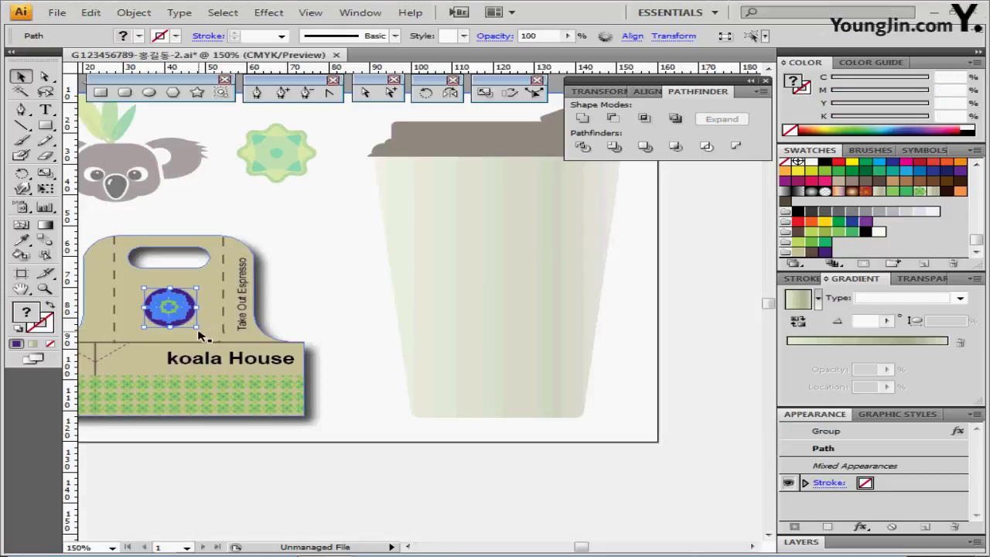
pyautogui.press('ctrl')
pyautogui.hotkey('ctrl', 'shift', 'b')
pyautogui.press('Escape')
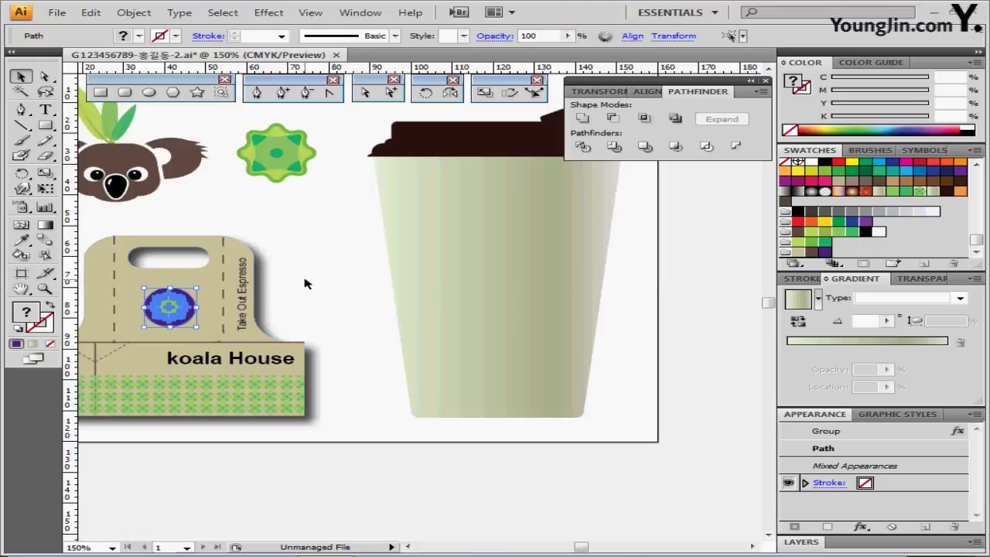
pyautogui.hotkey('ctrl', 'v')
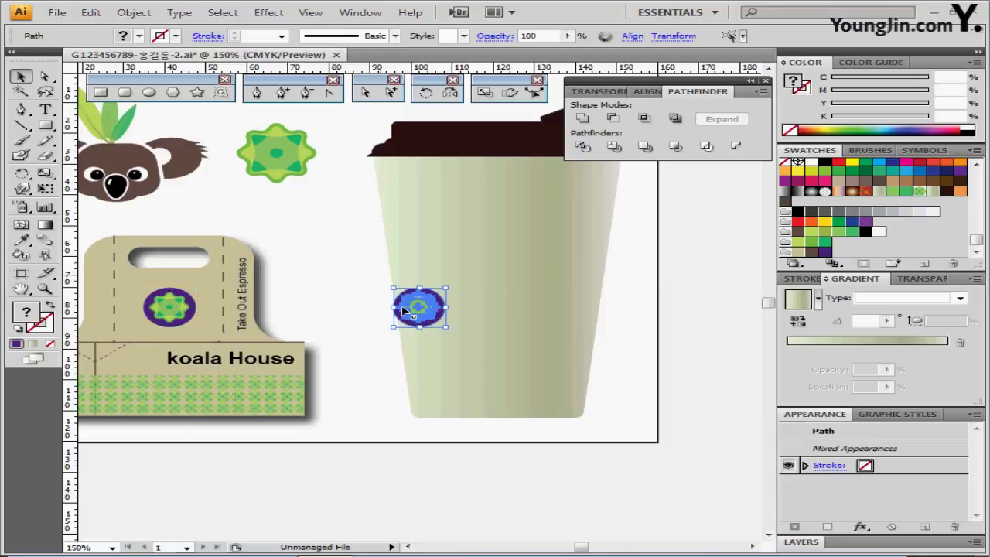
pyautogui.moveTo(418, 307); pyautogui.dragTo(493, 249)
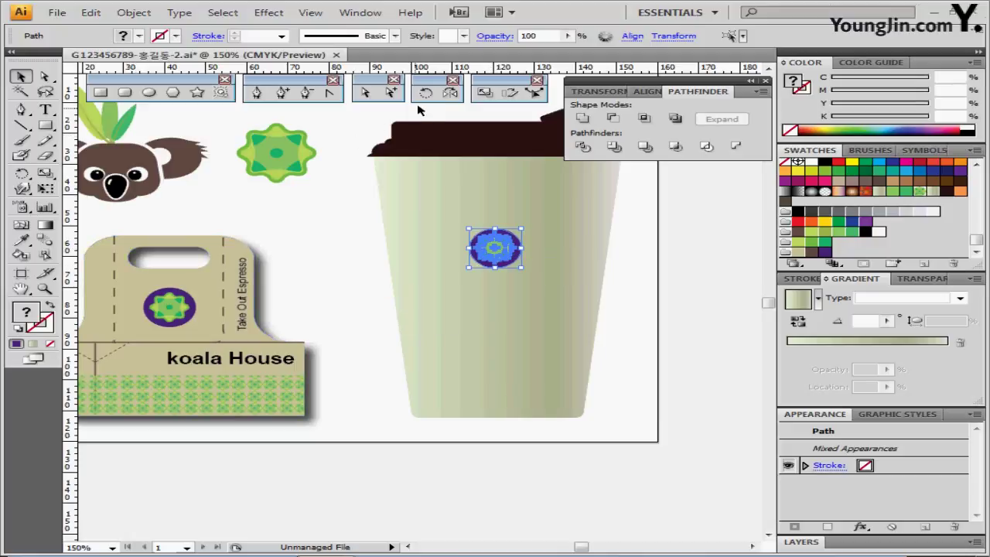
# Scale the copied emblem on the cup uniformly to 180%
pyautogui.doubleClick(485, 94)
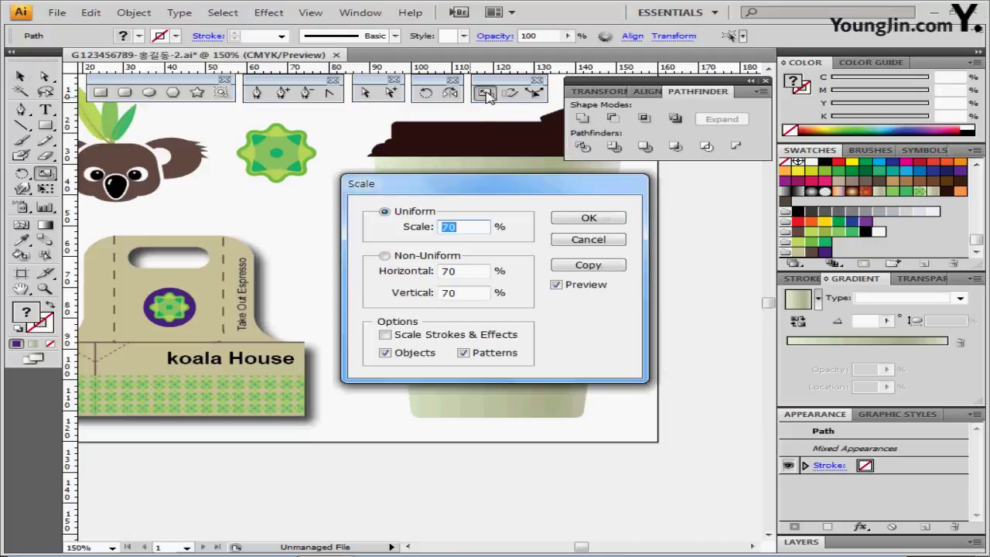
pyautogui.write('180')
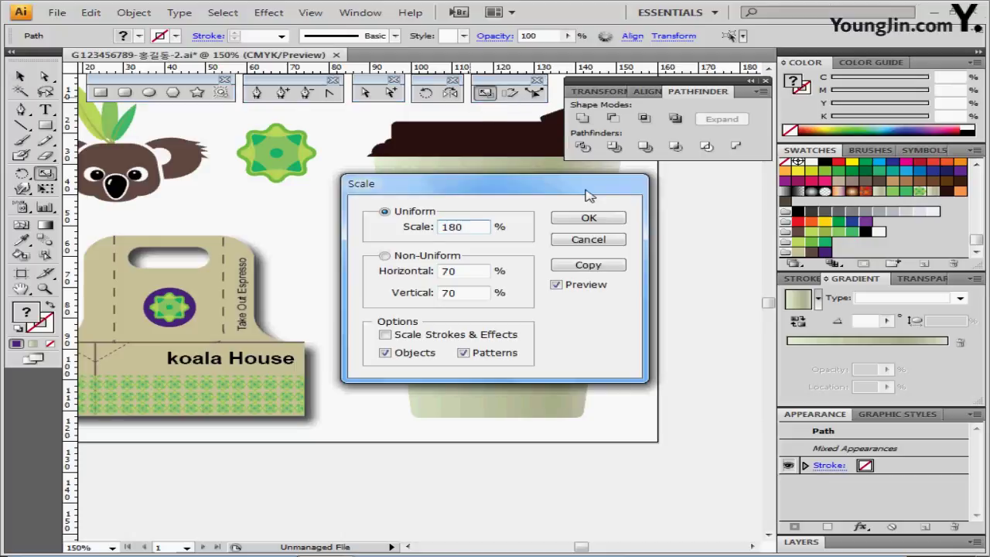
pyautogui.click(584, 217)
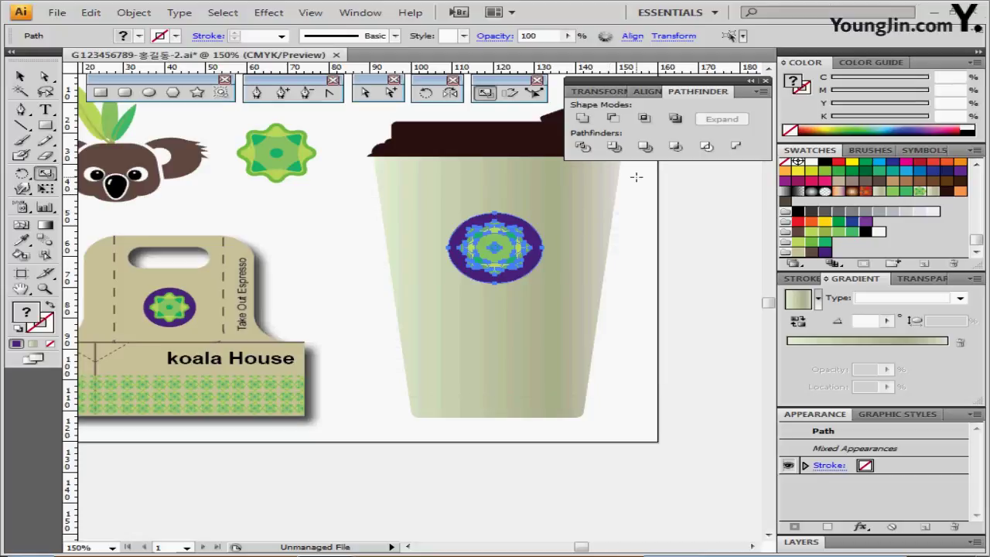
# Fill the dark green four-cornered shape in the cup's emblem with the orange swatch M50 Y80
pyautogui.press('ctrl')
pyautogui.keyDown('ctrl'); pyautogui.click(475, 275); pyautogui.keyUp('ctrl')
pyautogui.keyDown('ctrl'); pyautogui.click(478, 277); pyautogui.keyUp('ctrl')
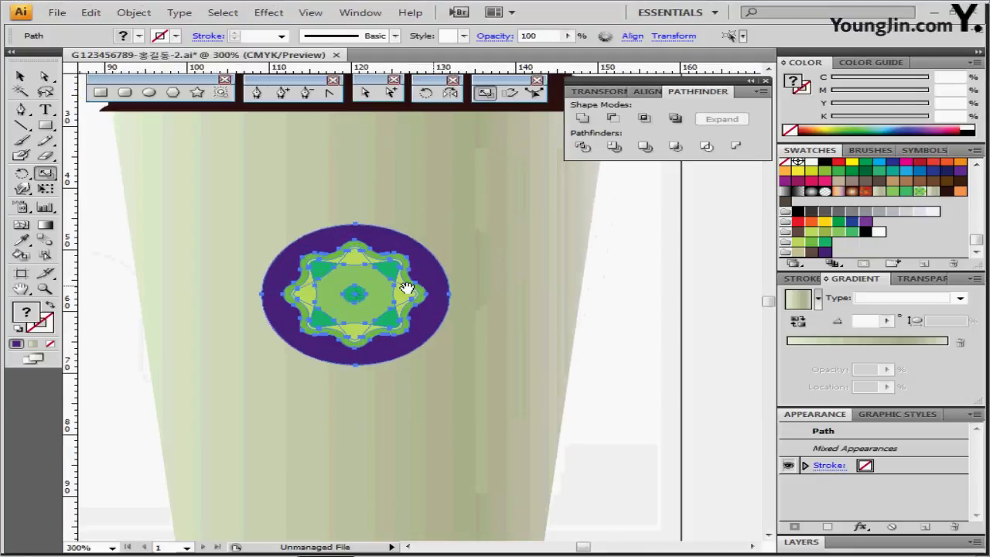
pyautogui.moveTo(406, 287); pyautogui.dragTo(410, 260)
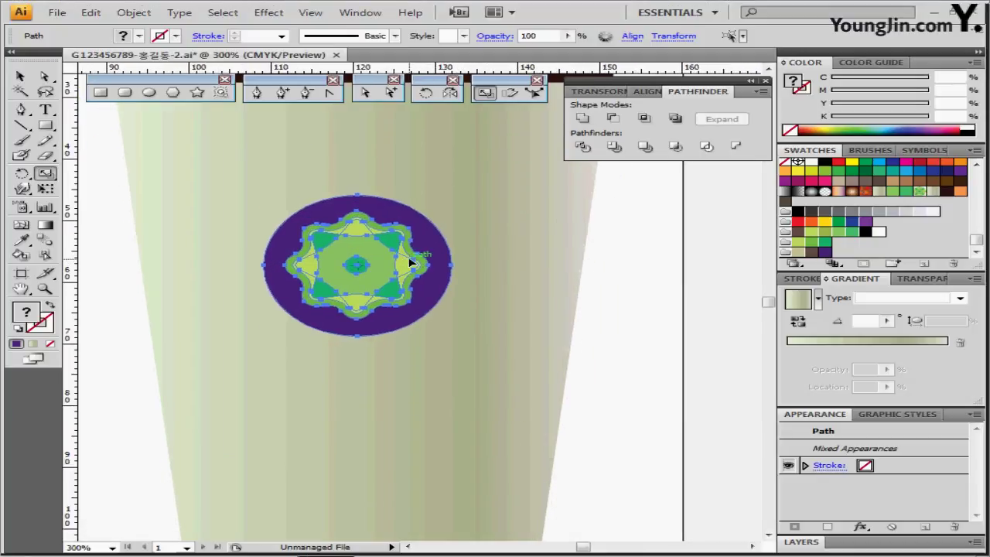
pyautogui.click(611, 334)
pyautogui.press('ctrl')
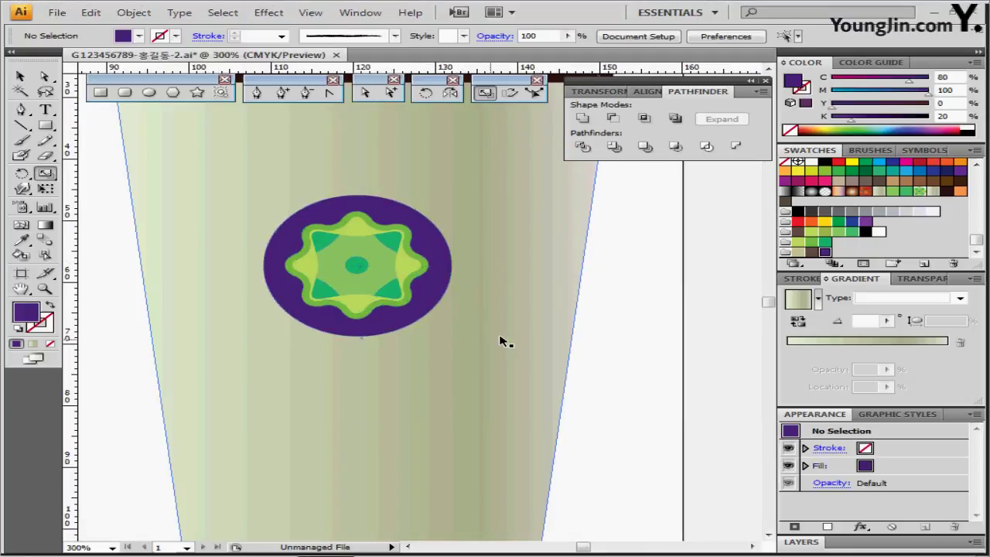
pyautogui.click(358, 236)
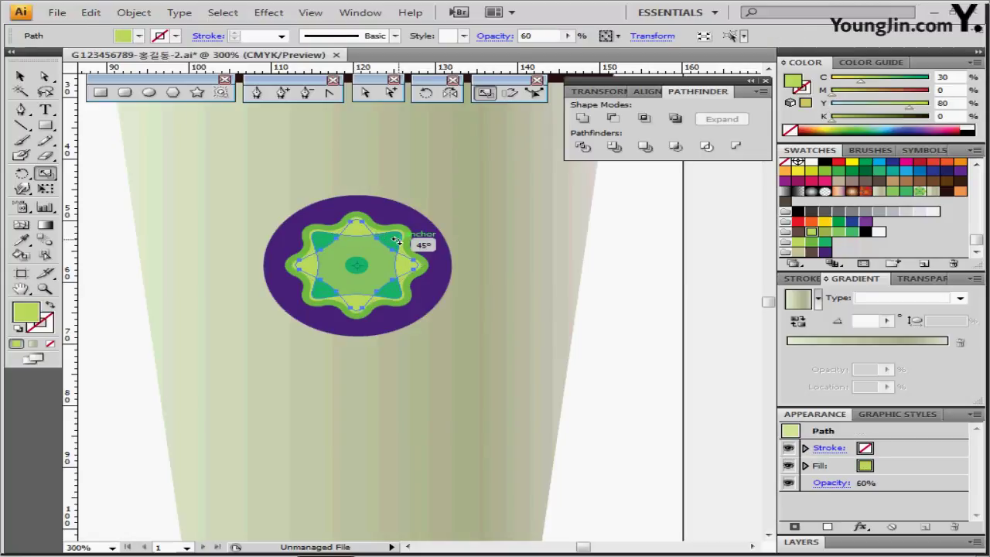
pyautogui.keyDown('ctrl'); pyautogui.click(476, 232); pyautogui.keyUp('ctrl')
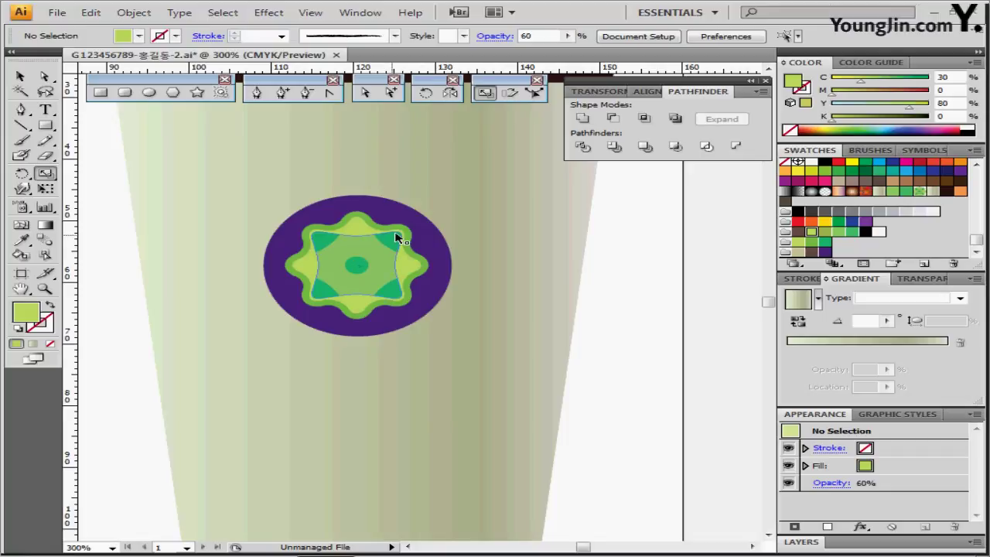
pyautogui.click(397, 238)
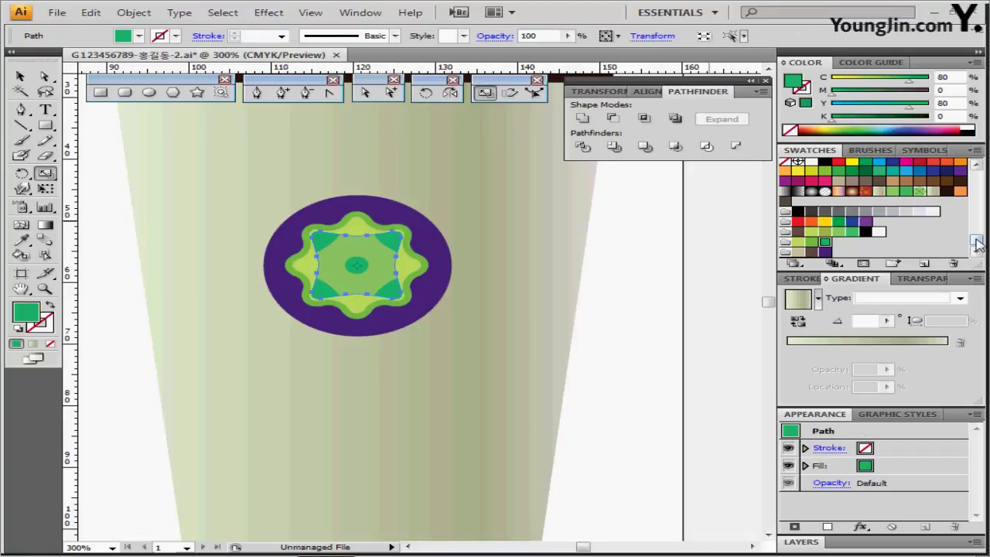
pyautogui.click(960, 192)
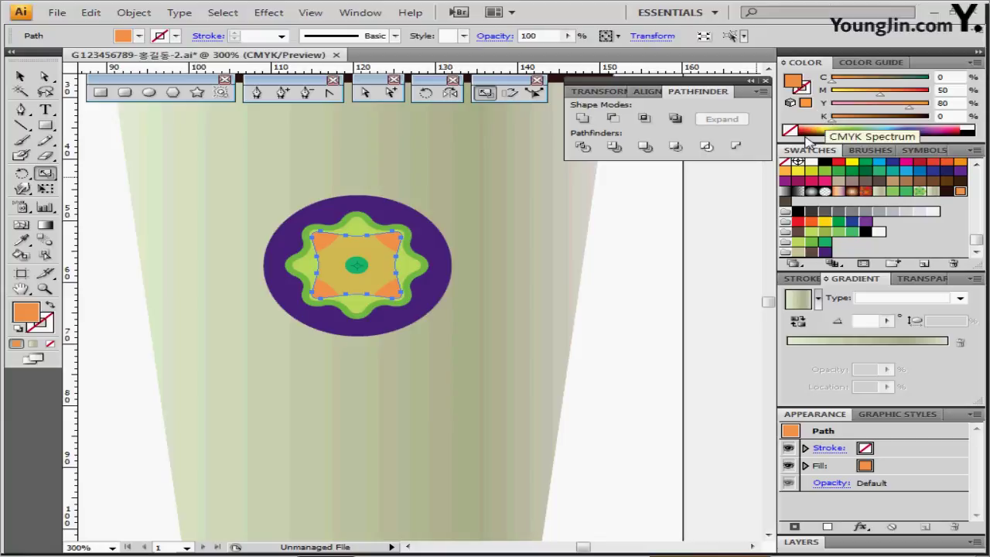
# Examine the fill colour of the ellipse behind the emblem on the finished sample cup
pyautogui.click(419, 269)
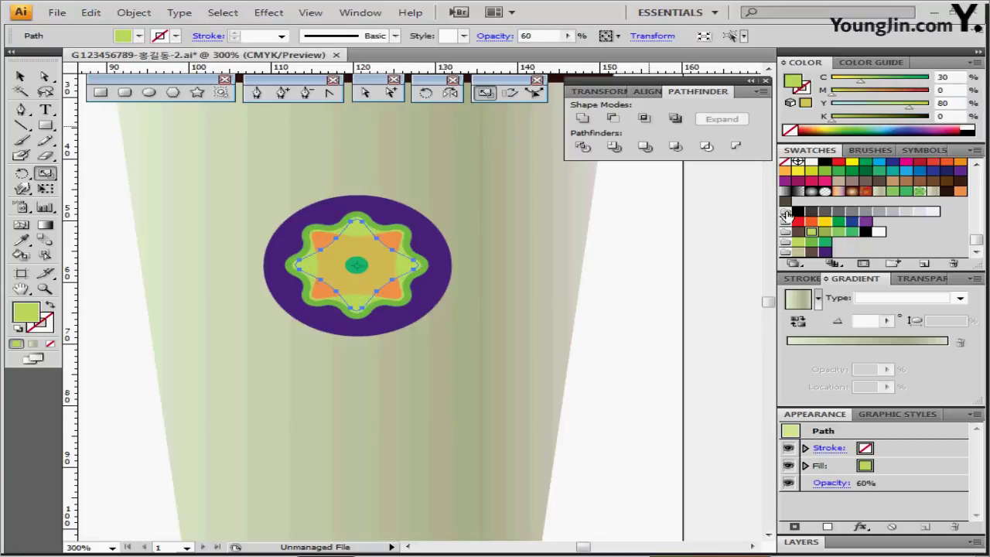
pyautogui.keyDown('ctrl'); pyautogui.keyDown('alt'); pyautogui.click(317, 332); pyautogui.keyUp('alt'); pyautogui.keyUp('ctrl')
pyautogui.keyDown('ctrl'); pyautogui.keyDown('alt'); pyautogui.click(318, 326); pyautogui.keyUp('alt'); pyautogui.keyUp('ctrl')
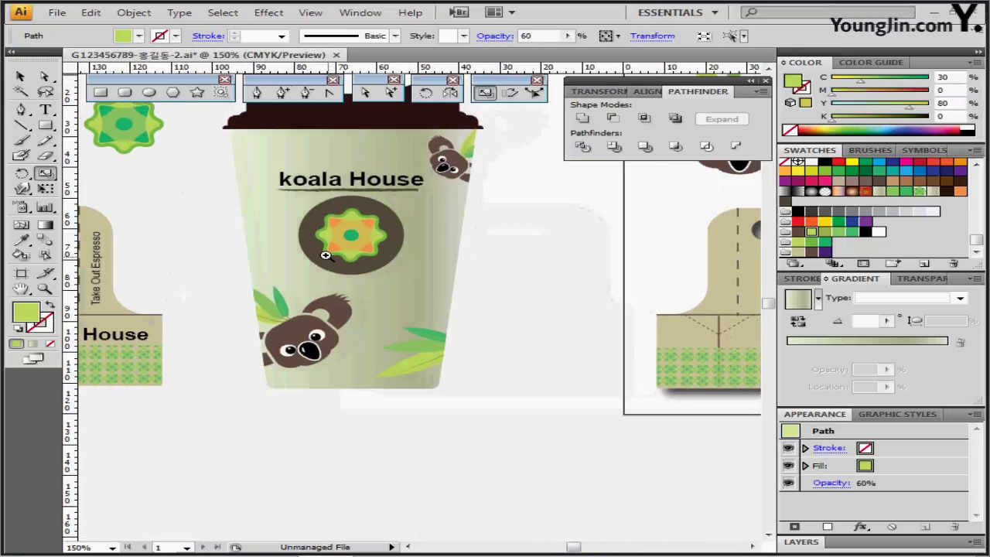
pyautogui.keyDown('ctrl'); pyautogui.click(387, 255); pyautogui.keyUp('ctrl')
pyautogui.keyDown('ctrl'); pyautogui.click(384, 254); pyautogui.keyUp('ctrl')
pyautogui.keyDown('ctrl'); pyautogui.click(561, 321); pyautogui.keyUp('ctrl')
pyautogui.moveTo(420, 323); pyautogui.dragTo(378, 294)
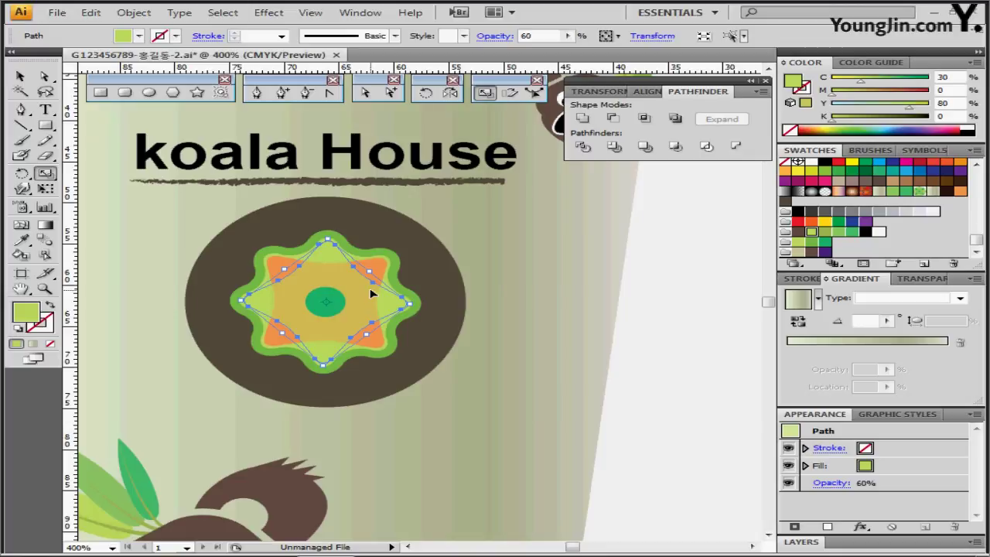
pyautogui.click(419, 244)
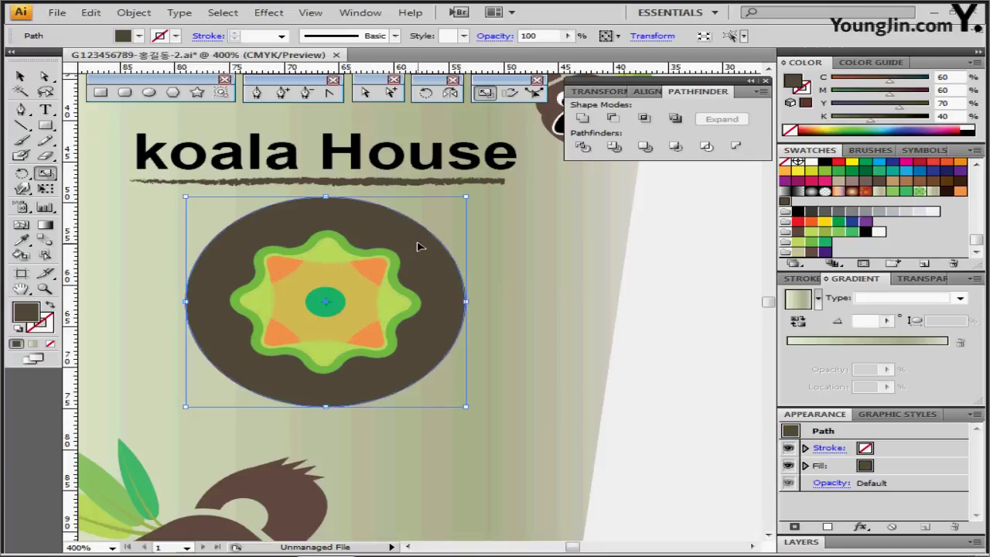
pyautogui.hotkey('ctrl', 'space')
pyautogui.hotkey('ctrl', 'alt', 'space')
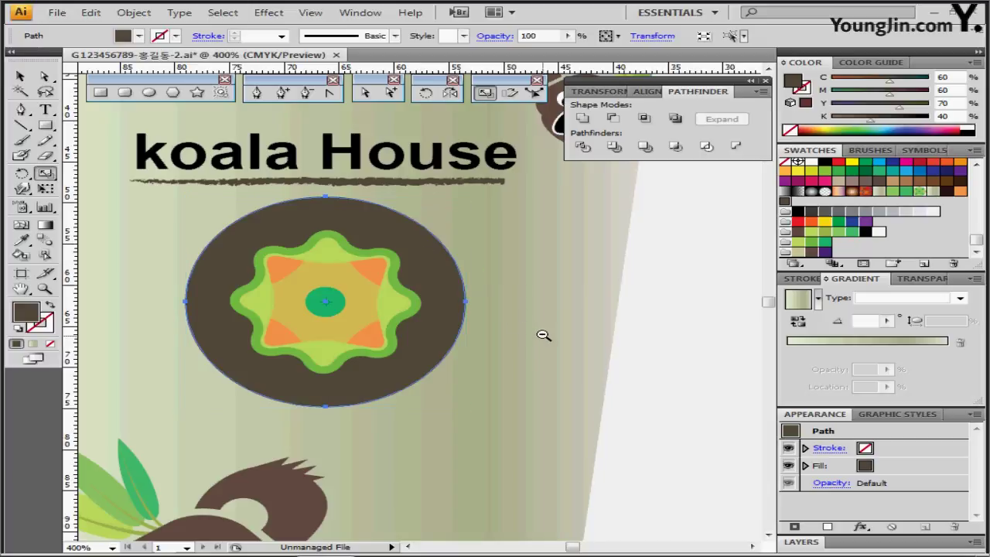
# Fill the purple ellipse behind the new cup's emblem with the dark brown swatch C60 M60 Y70 K40
pyautogui.keyDown('ctrl'); pyautogui.keyDown('alt'); pyautogui.click(543, 335); pyautogui.keyUp('alt'); pyautogui.keyUp('ctrl')
pyautogui.moveTo(358, 332); pyautogui.dragTo(280, 315)
pyautogui.moveTo(642, 333); pyautogui.dragTo(279, 309)
pyautogui.moveTo(502, 304); pyautogui.dragTo(249, 316)
pyautogui.moveTo(638, 289); pyautogui.dragTo(391, 304)
pyautogui.click(394, 301)
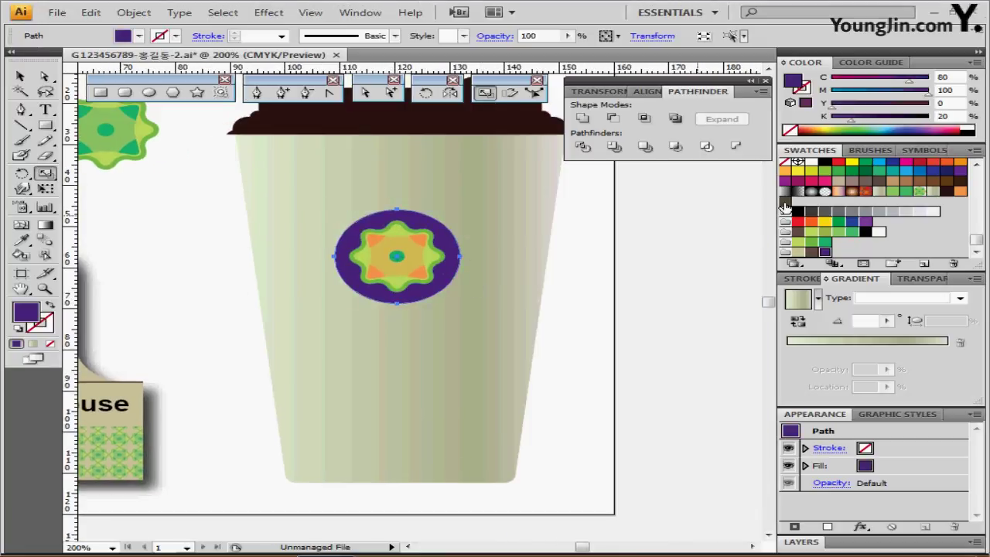
pyautogui.click(785, 203)
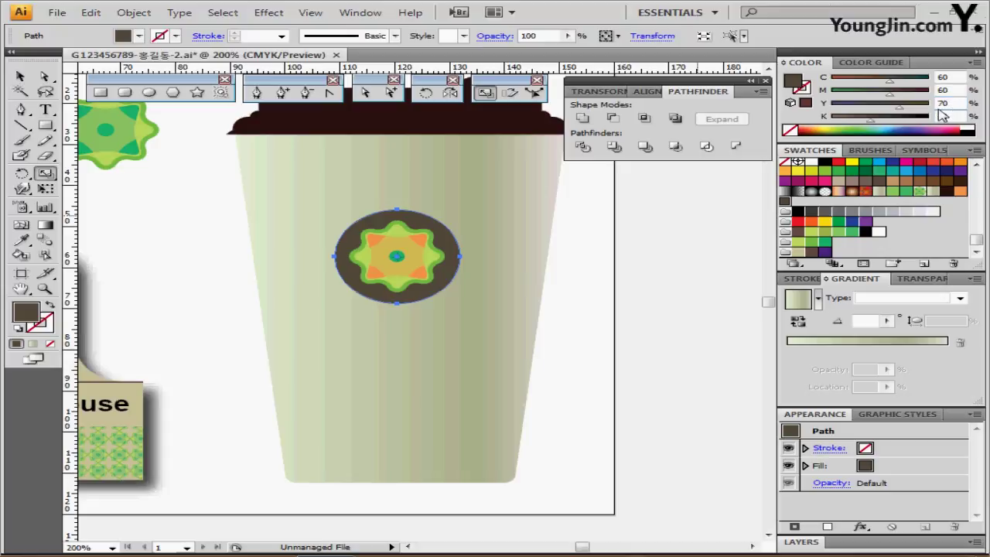
# Copy the koala House text from inside the bag's group and leave group isolation
pyautogui.moveTo(679, 245); pyautogui.dragTo(613, 255)
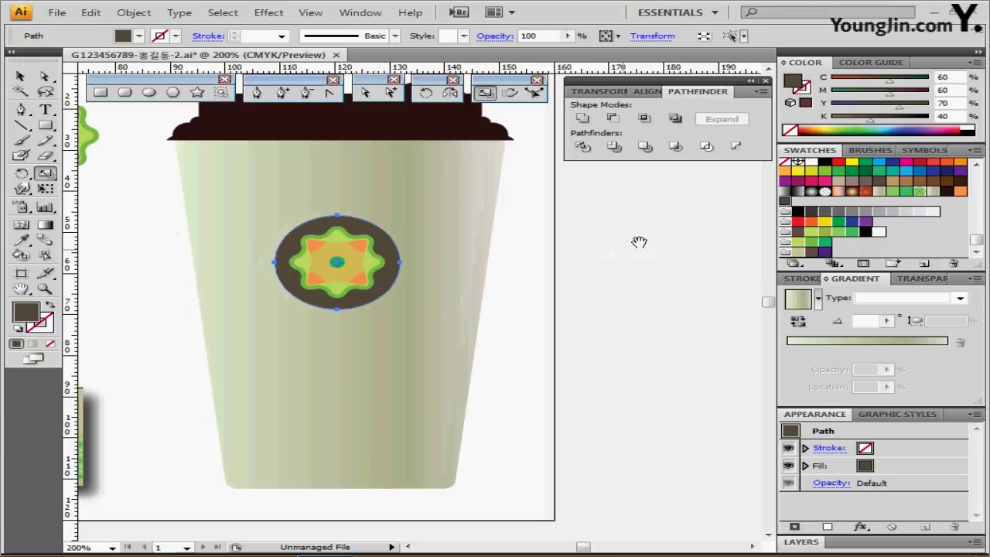
pyautogui.press('ctrl')
pyautogui.keyDown('ctrl'); pyautogui.click(703, 304); pyautogui.keyUp('ctrl')
pyautogui.moveTo(413, 371); pyautogui.dragTo(536, 363)
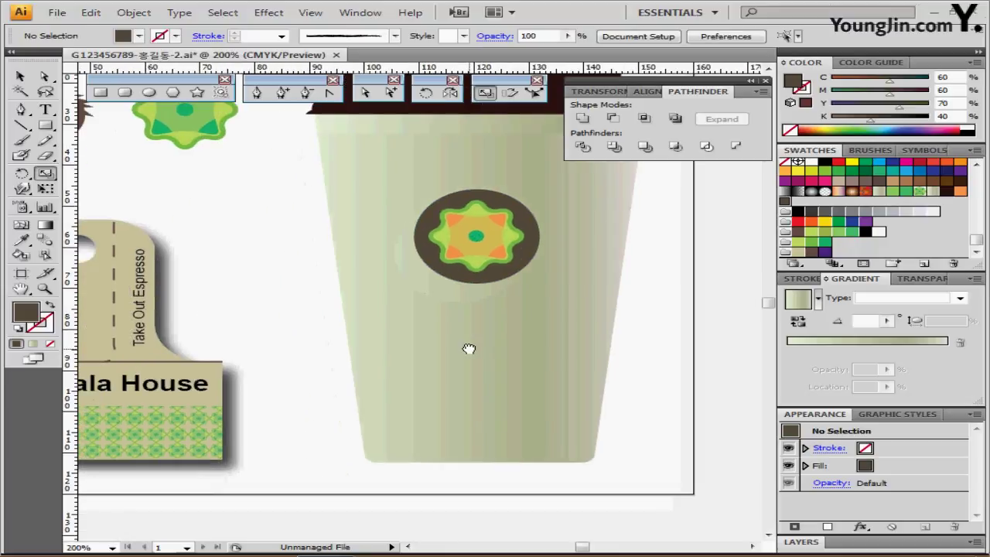
pyautogui.moveTo(469, 349); pyautogui.dragTo(506, 321)
pyautogui.moveTo(410, 342); pyautogui.dragTo(466, 328)
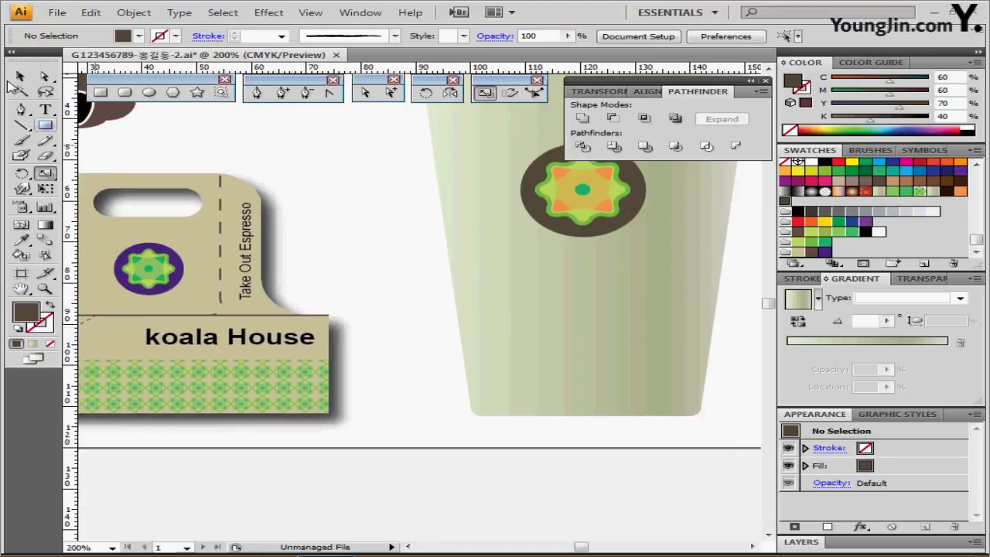
pyautogui.click(20, 76)
pyautogui.click(193, 356)
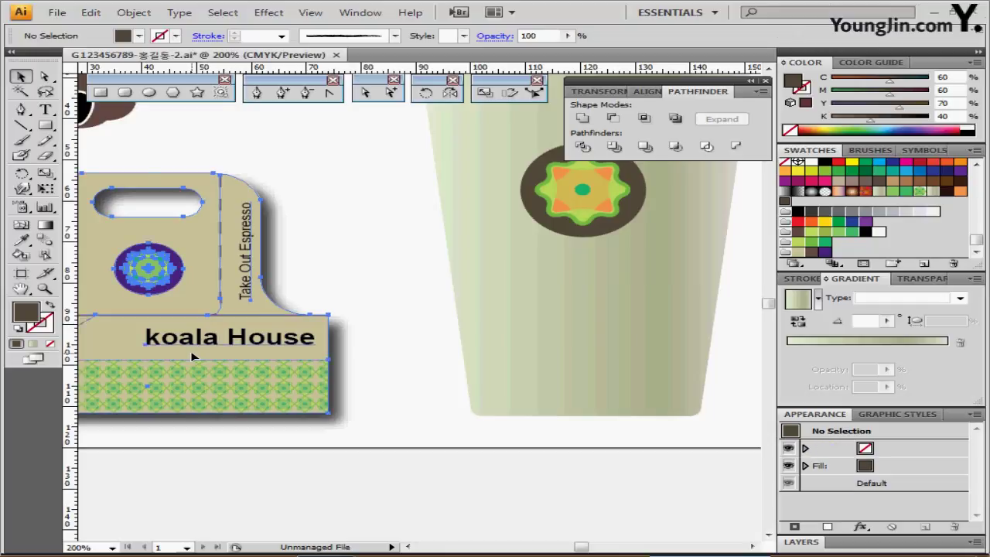
pyautogui.doubleClick(193, 353)
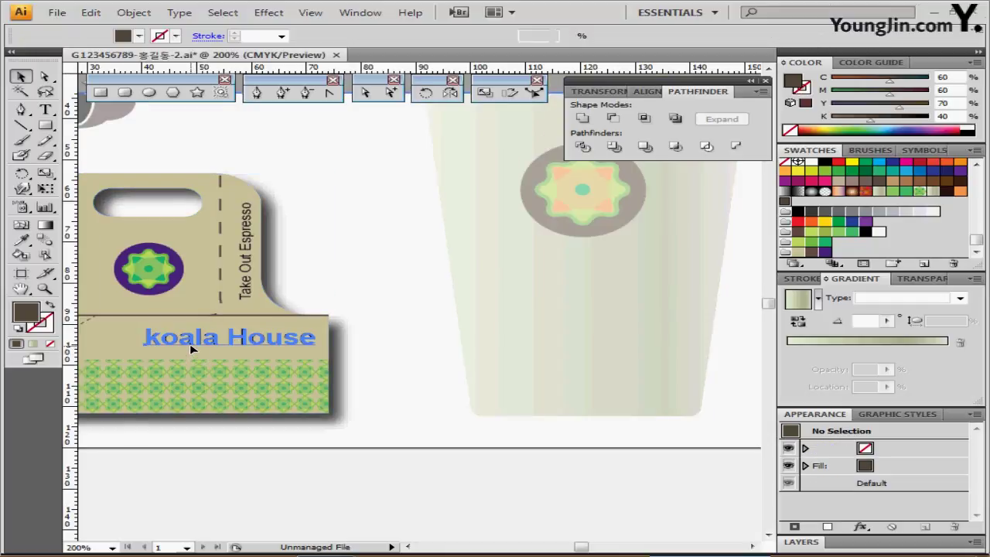
pyautogui.click(192, 349)
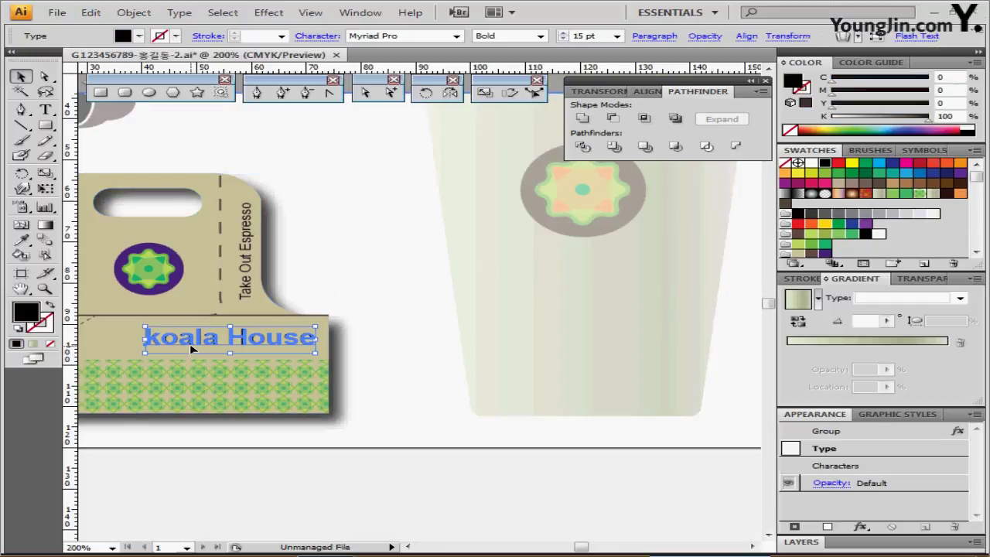
pyautogui.doubleClick(193, 350)
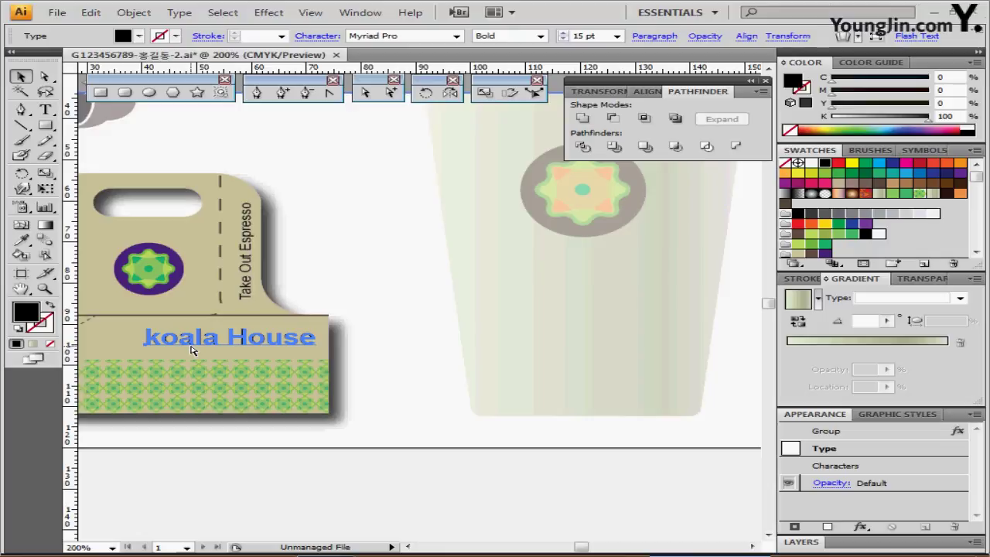
pyautogui.doubleClick(338, 252)
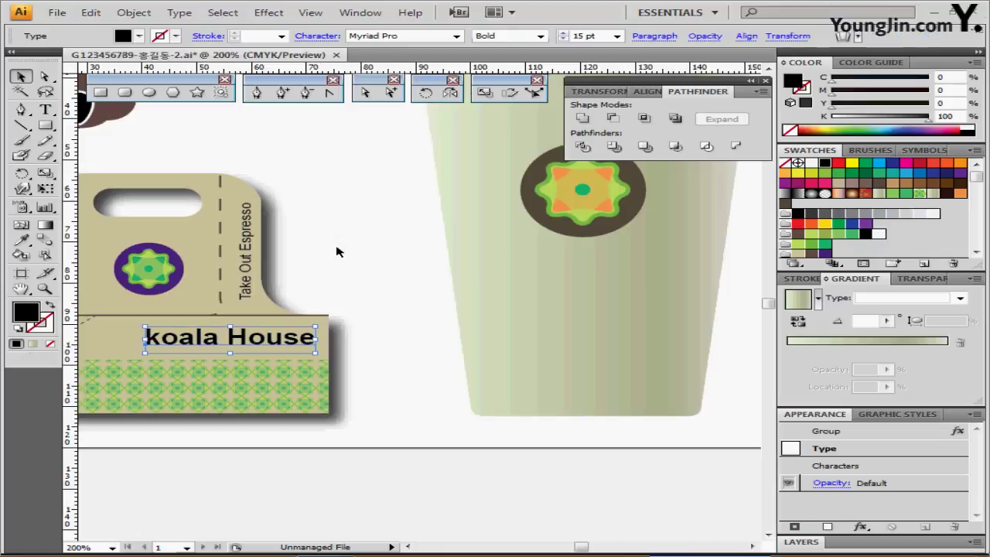
# Paste the koala House text onto the cup and place it above the emblem
pyautogui.moveTo(353, 239); pyautogui.dragTo(239, 285)
pyautogui.hotkey('ctrl', 'v')
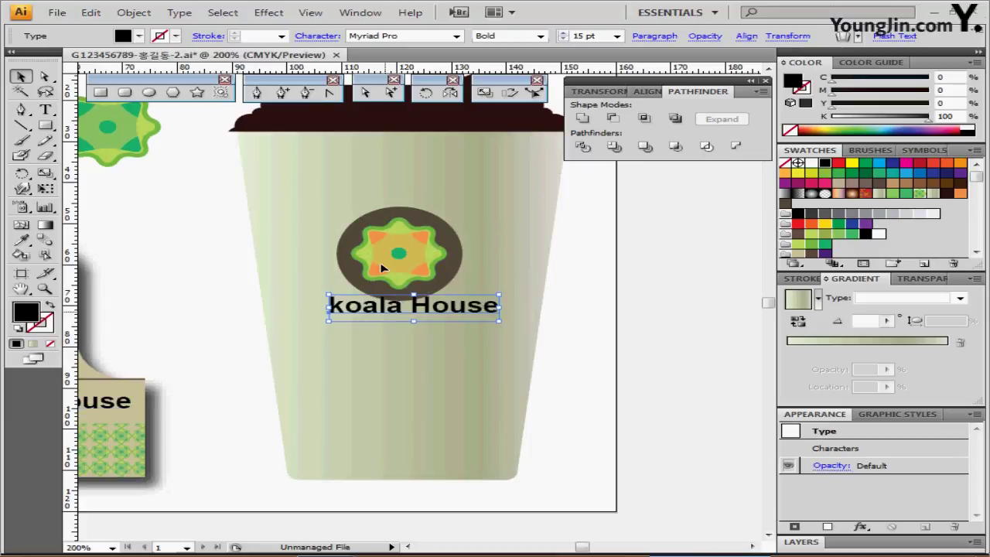
pyautogui.moveTo(392, 305); pyautogui.dragTo(383, 196)
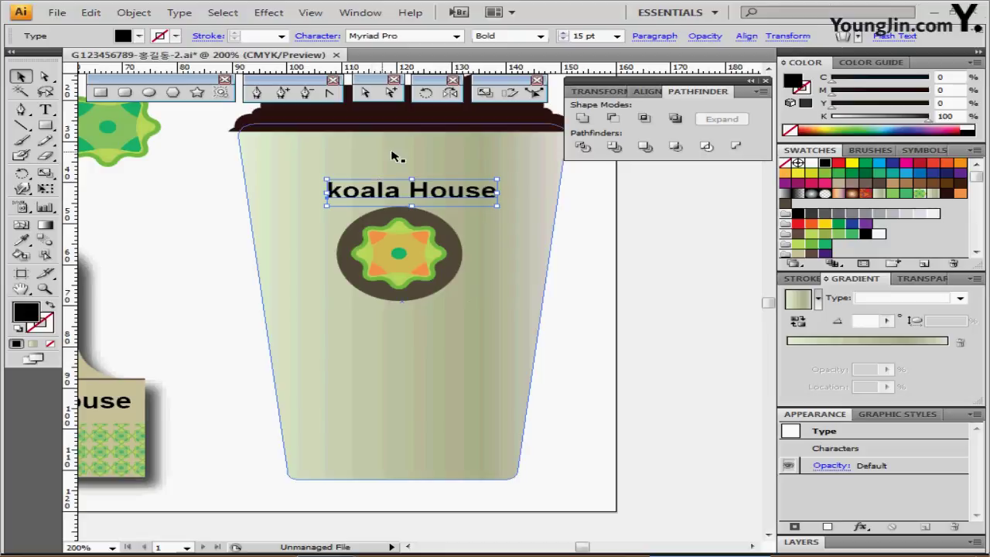
# Enlarge the cup's koala House text to 17 pt and recentre it above the emblem
pyautogui.click(564, 33)
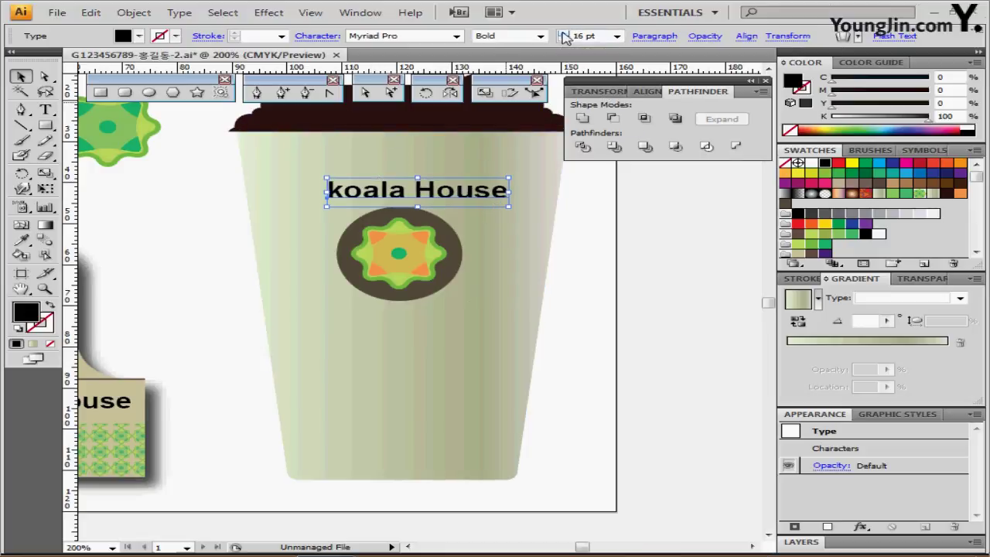
pyautogui.click(563, 34)
pyautogui.moveTo(455, 199); pyautogui.dragTo(430, 197)
pyautogui.moveTo(435, 195); pyautogui.dragTo(435, 194)
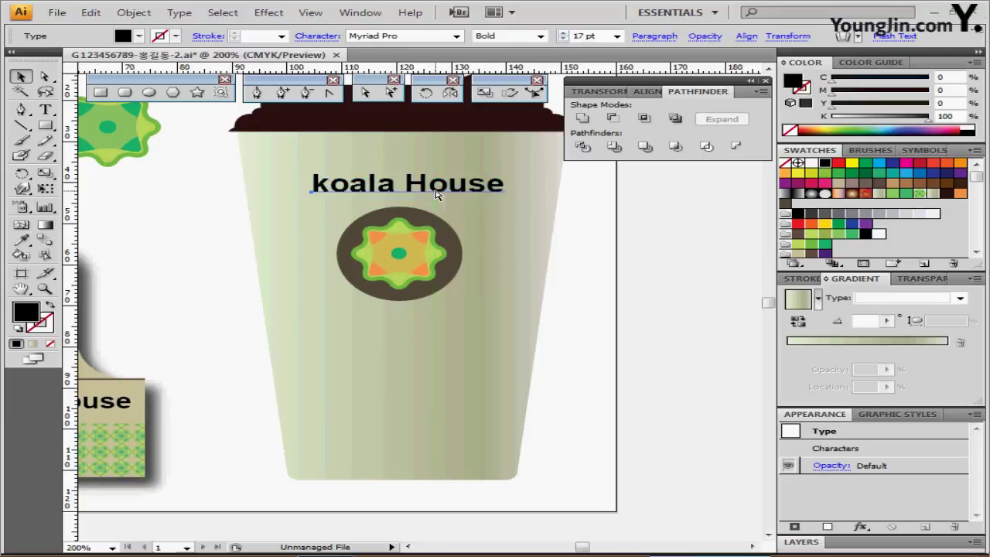
# In Outline view, nudge the whole emblem down until it sits inside the larger circle outline on the cup
pyautogui.hotkey('ctrl', 'y')
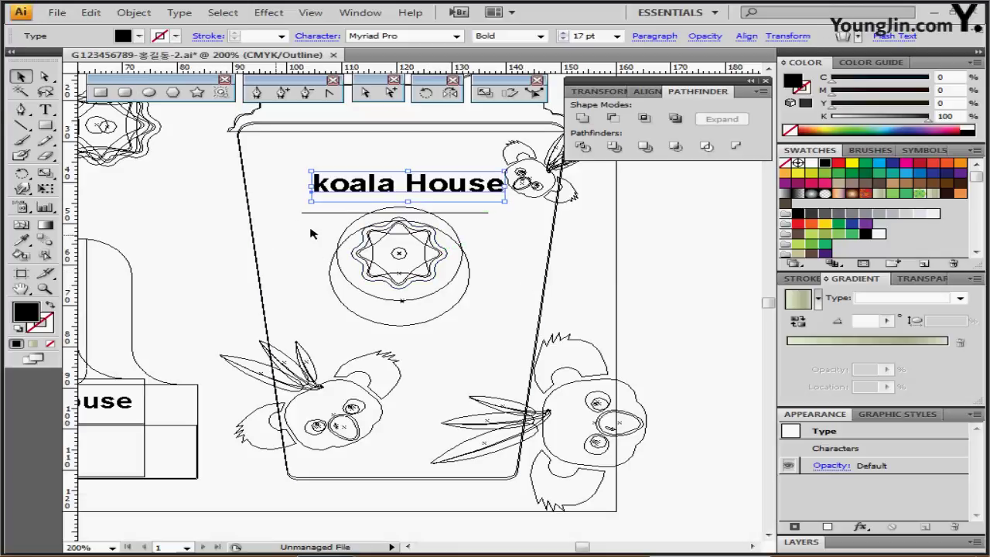
pyautogui.click(428, 286)
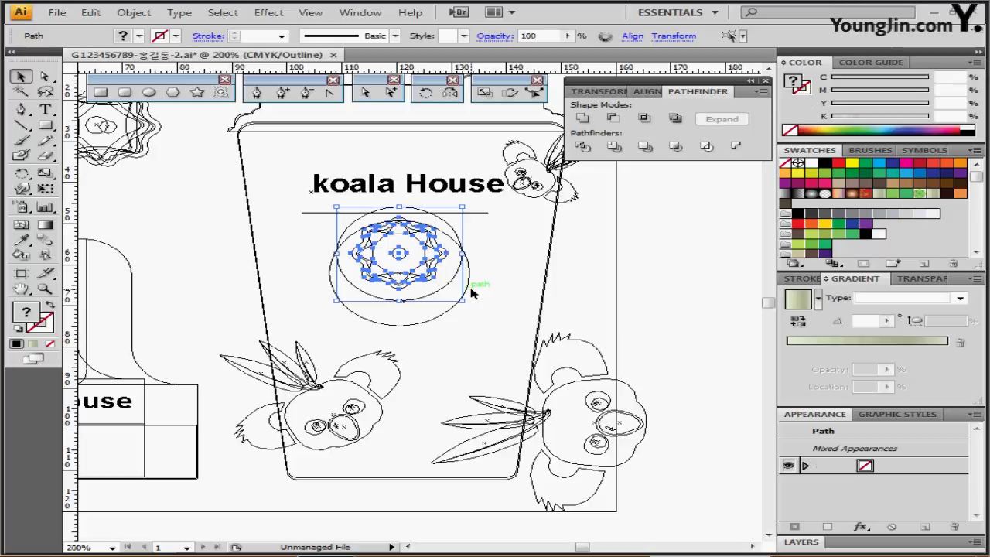
pyautogui.press('Down')
pyautogui.press('Down')
pyautogui.press('Down')
pyautogui.press('Down')
pyautogui.press('Down')
pyautogui.press('Down')
pyautogui.press('Down')
pyautogui.press('Down')
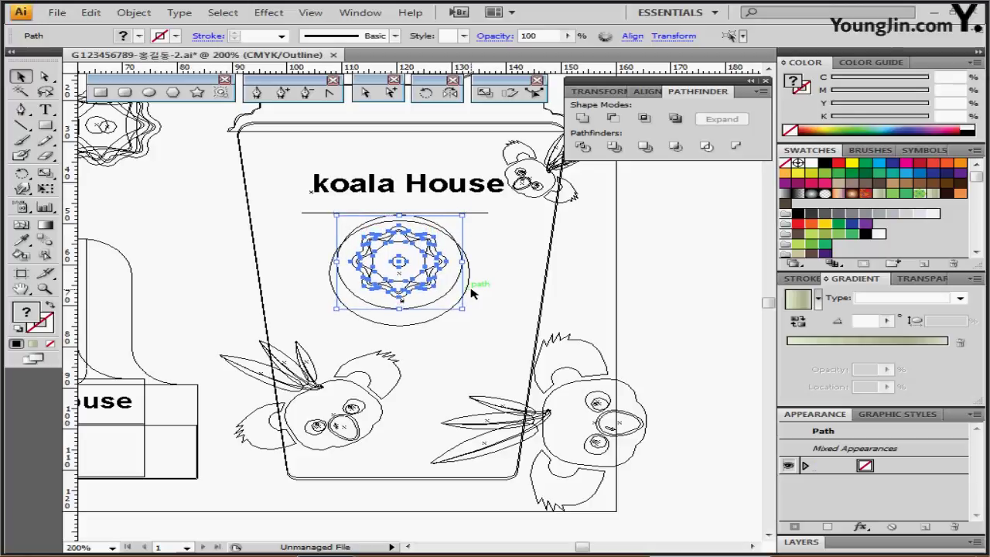
pyautogui.press('Down')
pyautogui.press('Down')
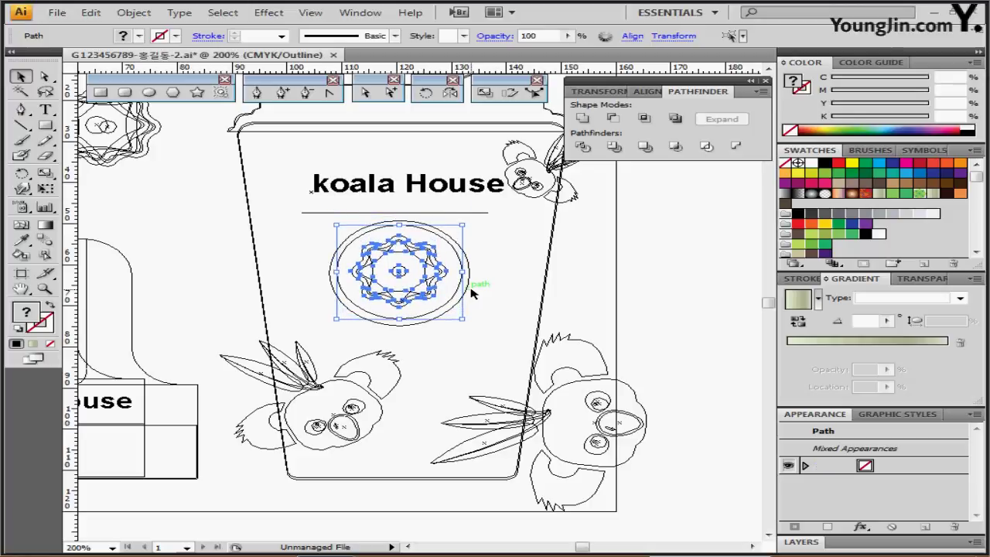
# Lower the koala House text to just above the emblem, return to Preview, and deselect it
pyautogui.click(498, 219)
pyautogui.moveTo(452, 196); pyautogui.dragTo(454, 209)
pyautogui.hotkey('ctrl', 'y')
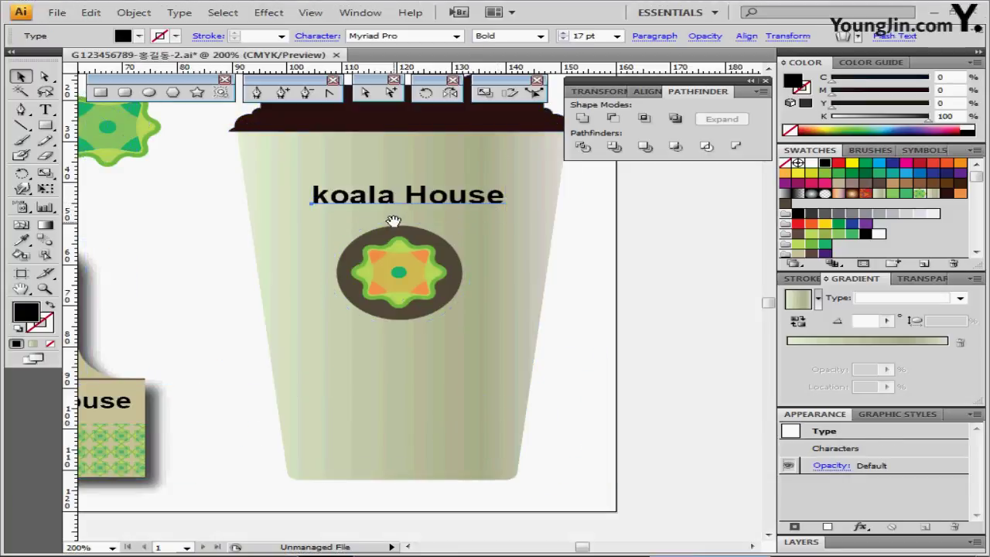
pyautogui.moveTo(398, 223); pyautogui.dragTo(375, 210)
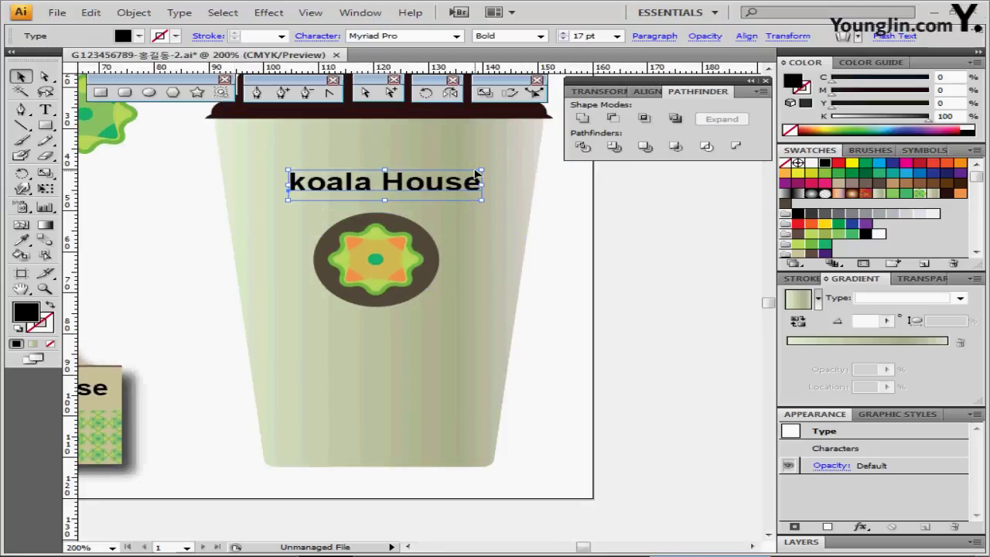
pyautogui.press('Down')
pyautogui.press('Down')
pyautogui.press('Down')
pyautogui.press('Down')
pyautogui.press('Down')
pyautogui.press('Down')
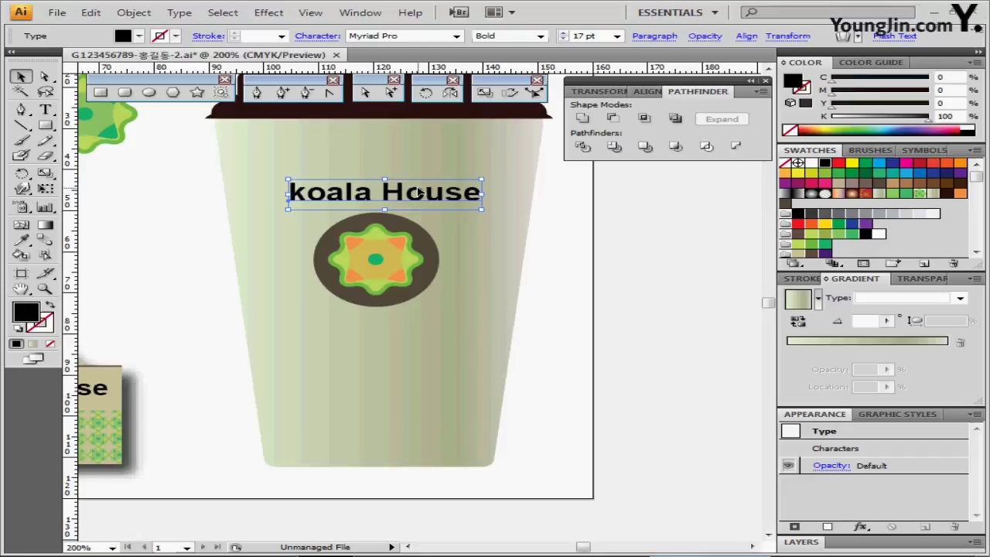
pyautogui.click(627, 200)
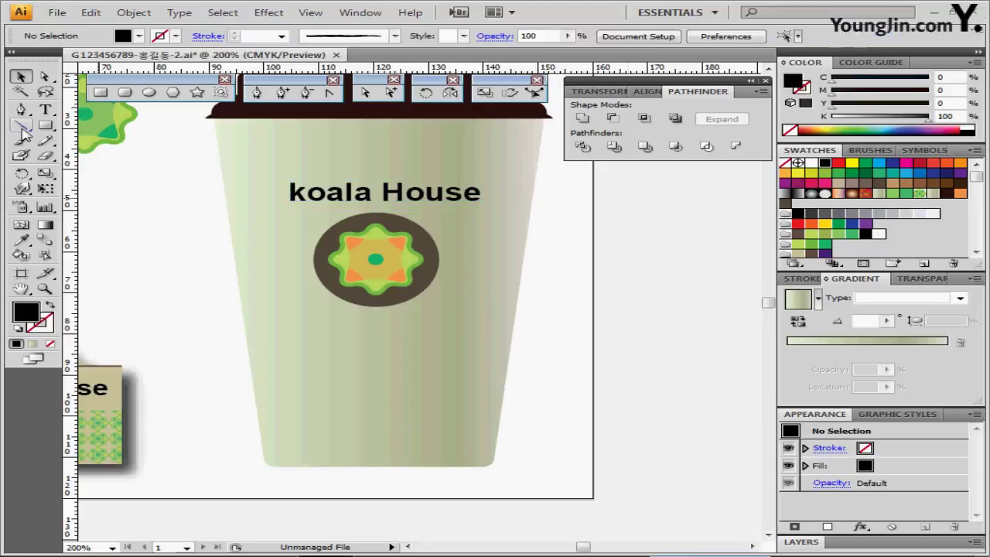
# Prepare the Line Segment tool with no fill and a 1 pt stroke in the dark brown swatch C60 M60 Y70 K40
pyautogui.click(22, 128)
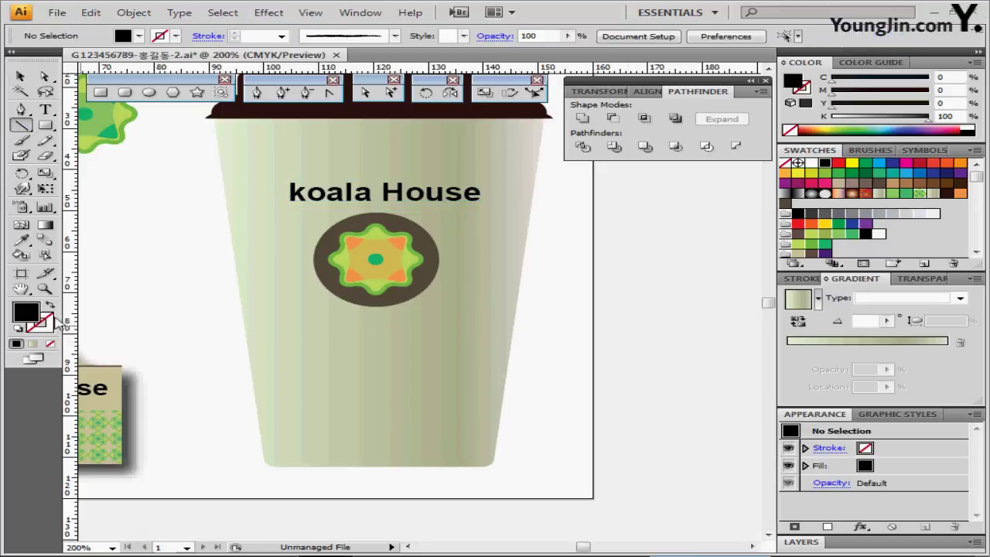
pyautogui.click(50, 307)
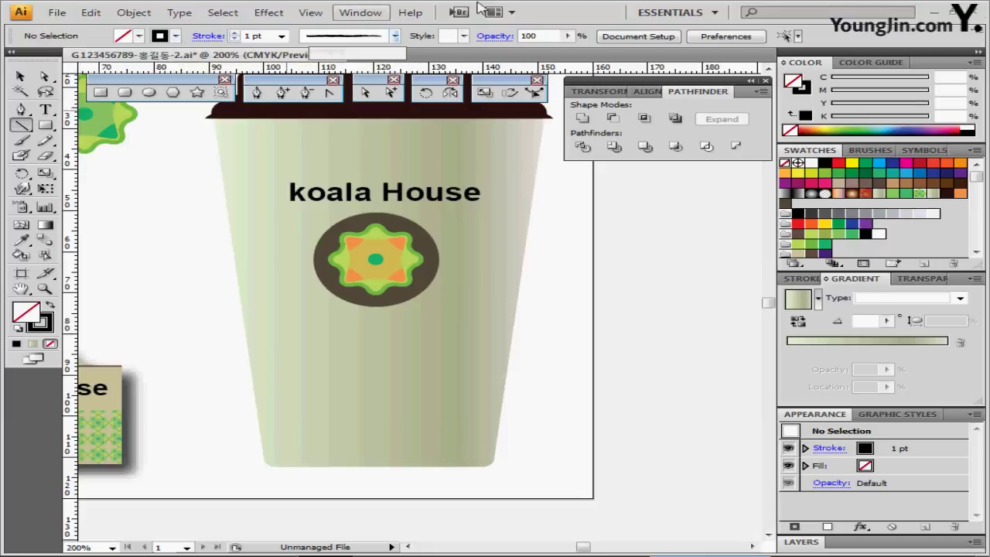
pyautogui.click(806, 99)
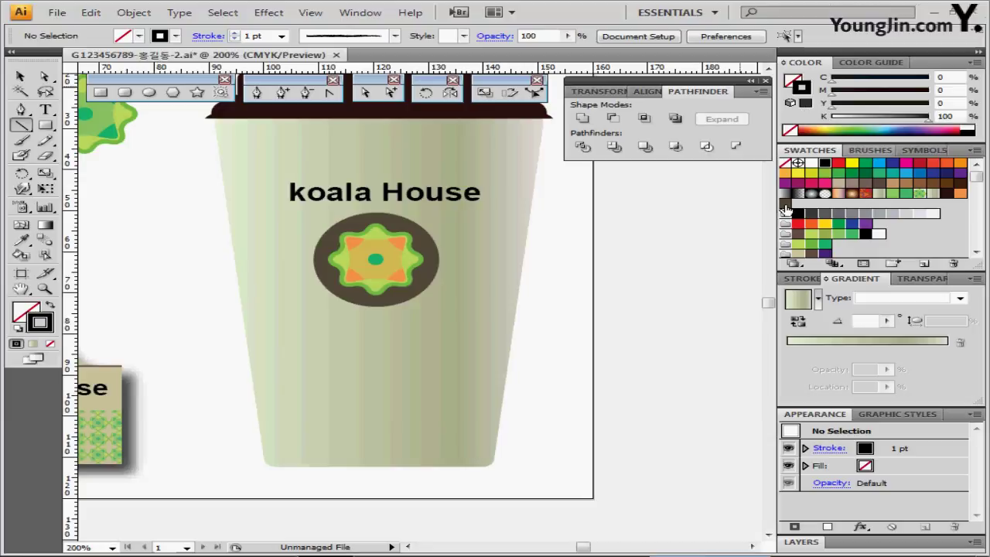
pyautogui.click(785, 205)
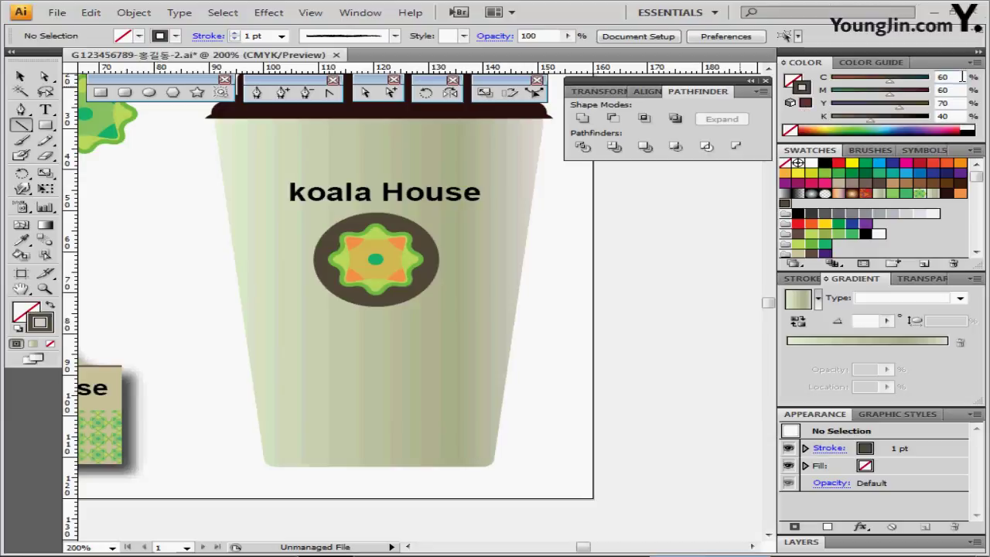
pyautogui.doubleClick(959, 76)
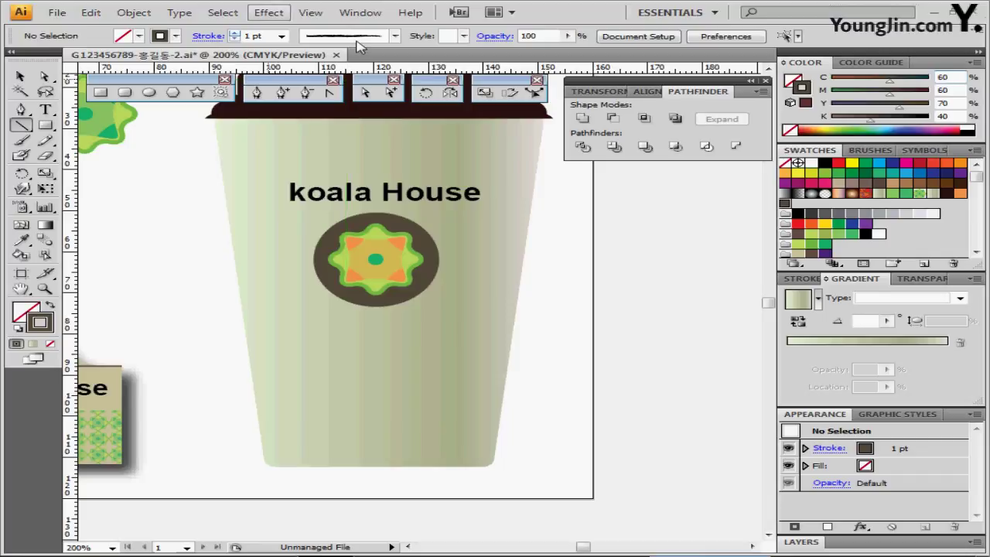
# Open the Artistic_ChalkCharcoalPencil brush library and place it beside the cup
pyautogui.click(394, 36)
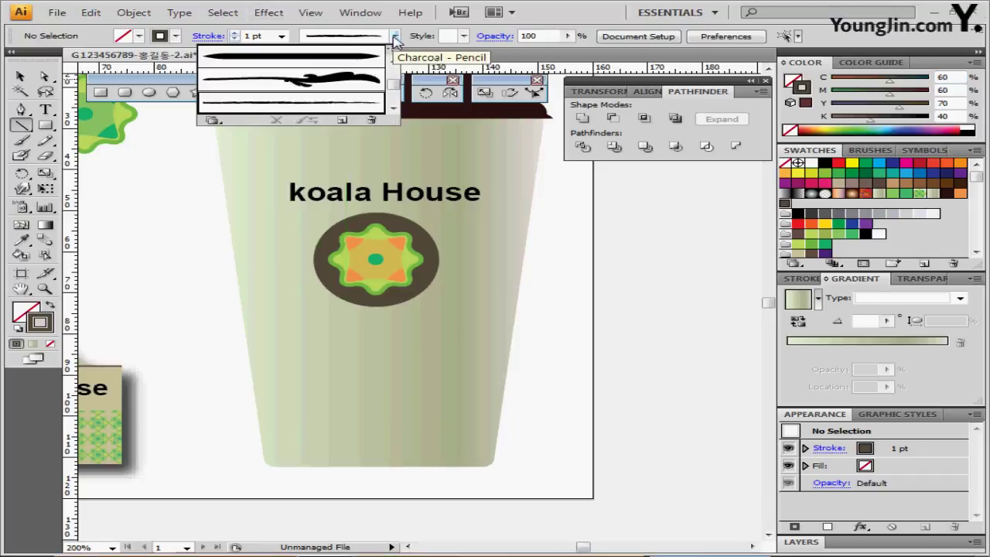
pyautogui.click(212, 120)
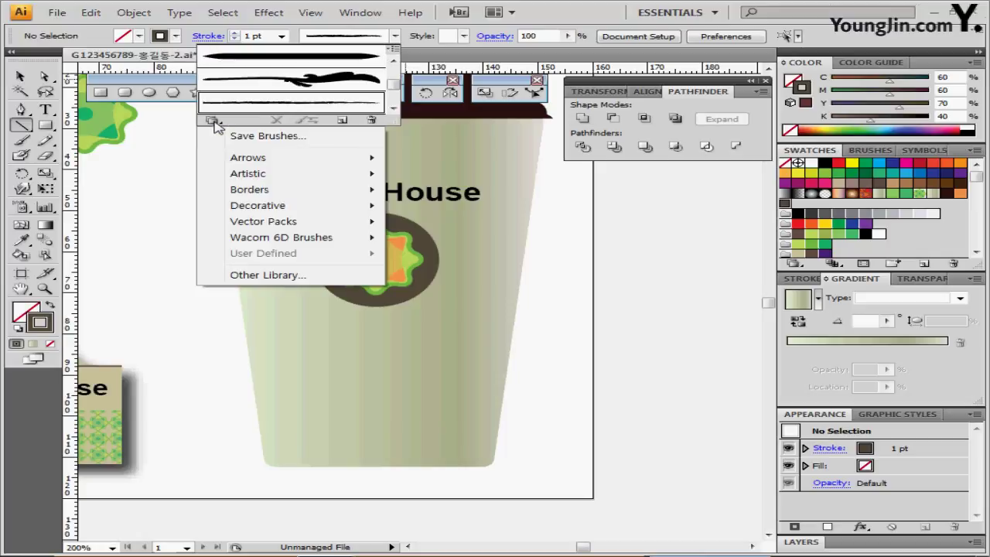
pyautogui.moveTo(274, 177)
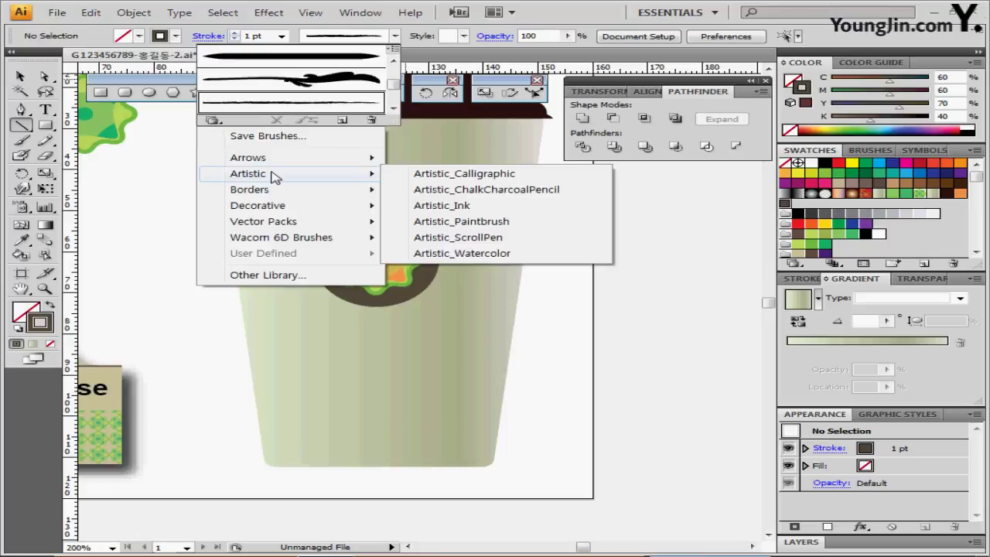
pyautogui.click(470, 189)
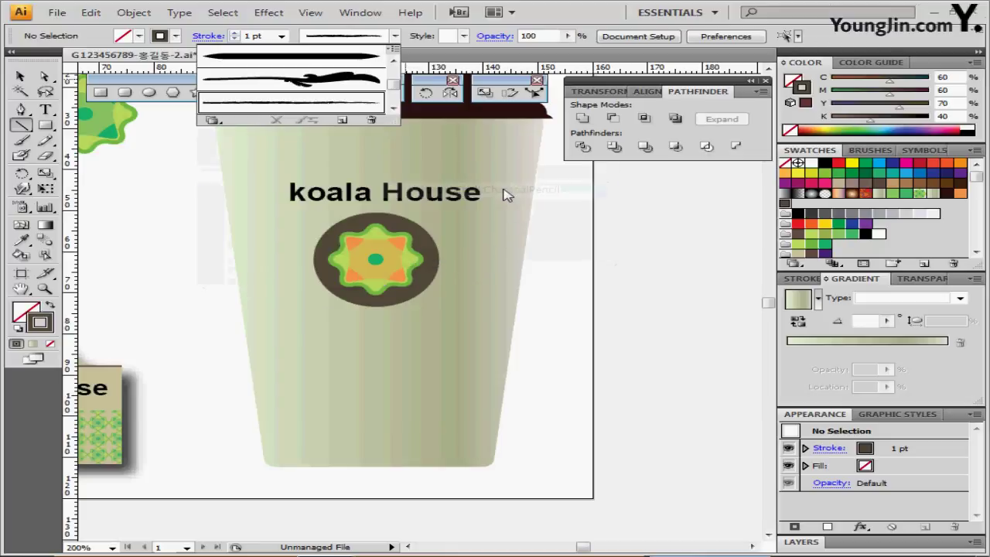
pyautogui.click(607, 233)
pyautogui.moveTo(604, 228); pyautogui.dragTo(622, 203)
# Show the brush library as thumbnails and return it to the list view
pyautogui.click(675, 213)
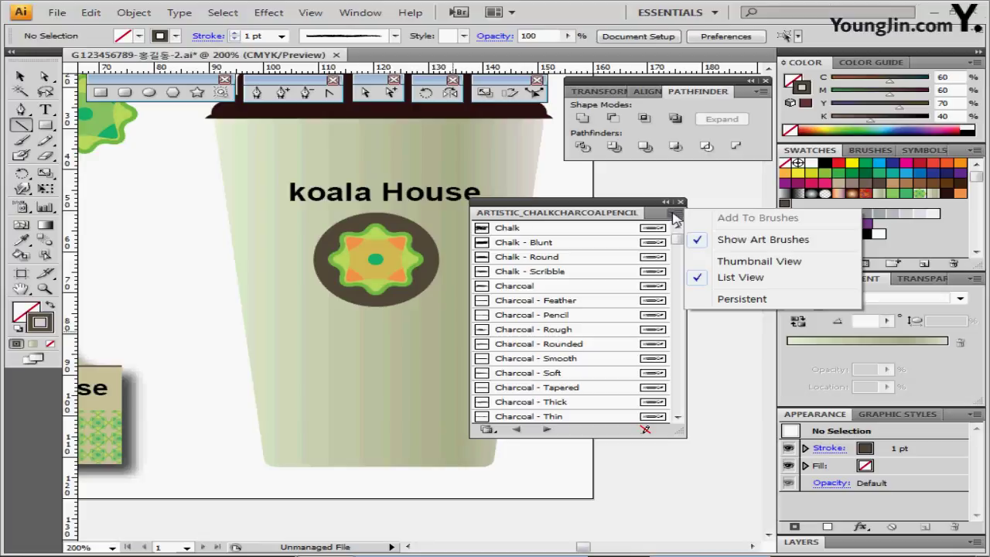
pyautogui.click(737, 262)
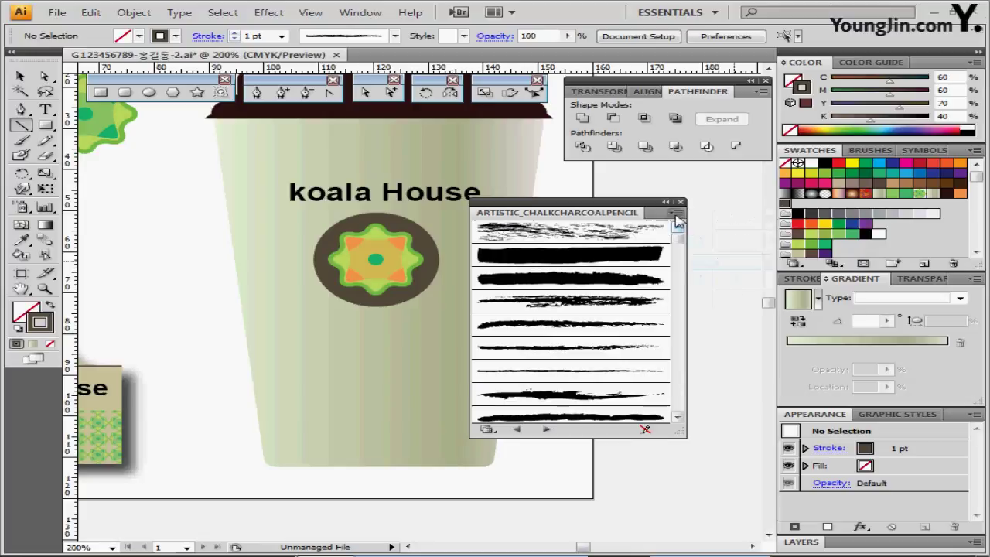
pyautogui.click(677, 219)
pyautogui.click(736, 279)
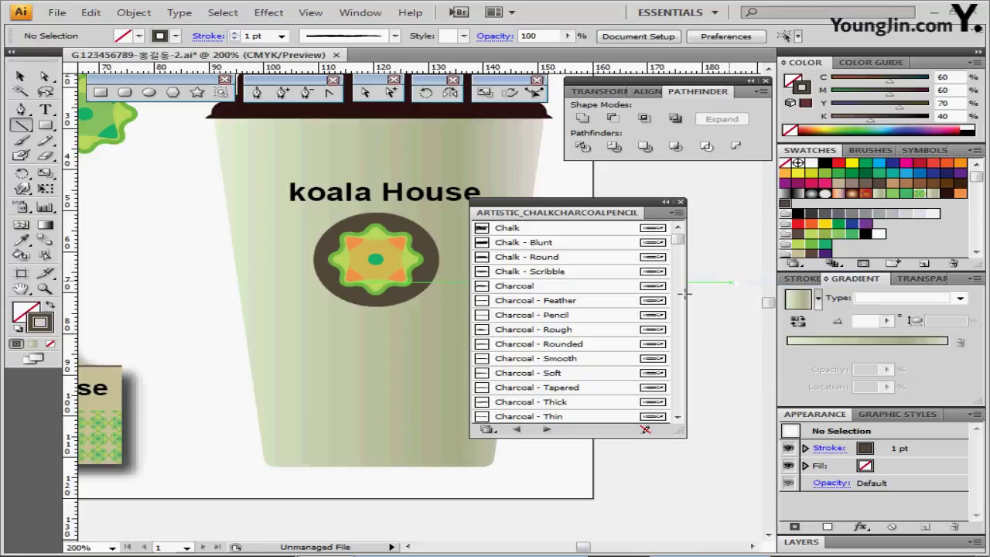
# Draw a horizontal line with the Charcoal - Pencil brush under the koala House text, extending past the text's left end
pyautogui.click(514, 317)
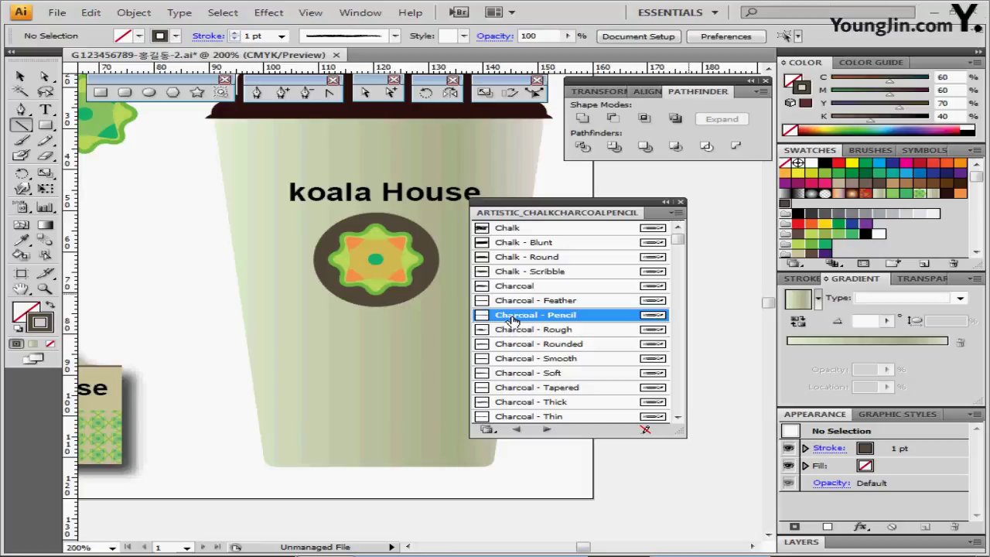
pyautogui.click(681, 202)
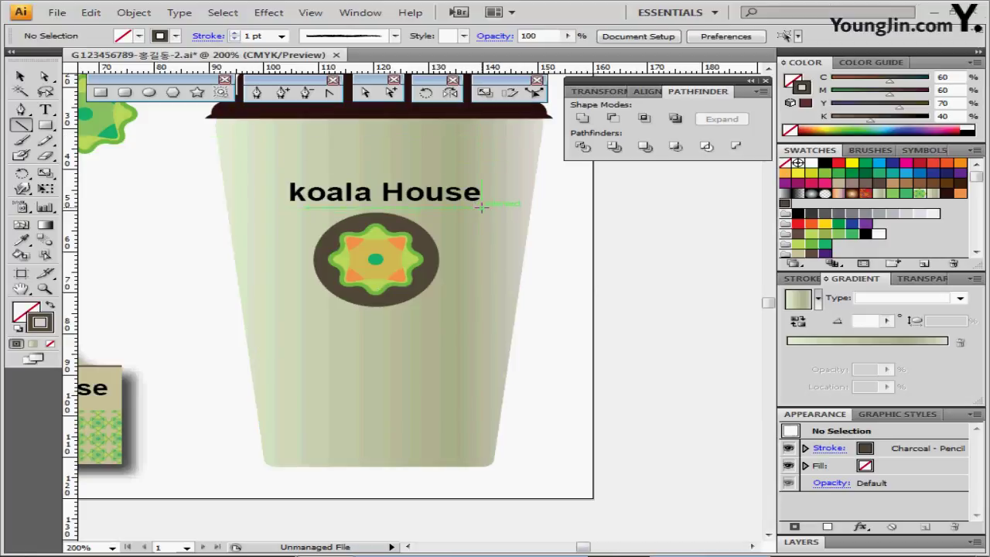
pyautogui.moveTo(481, 206); pyautogui.dragTo(269, 207)
pyautogui.keyDown('ctrl'); pyautogui.click(594, 254); pyautogui.keyUp('ctrl')
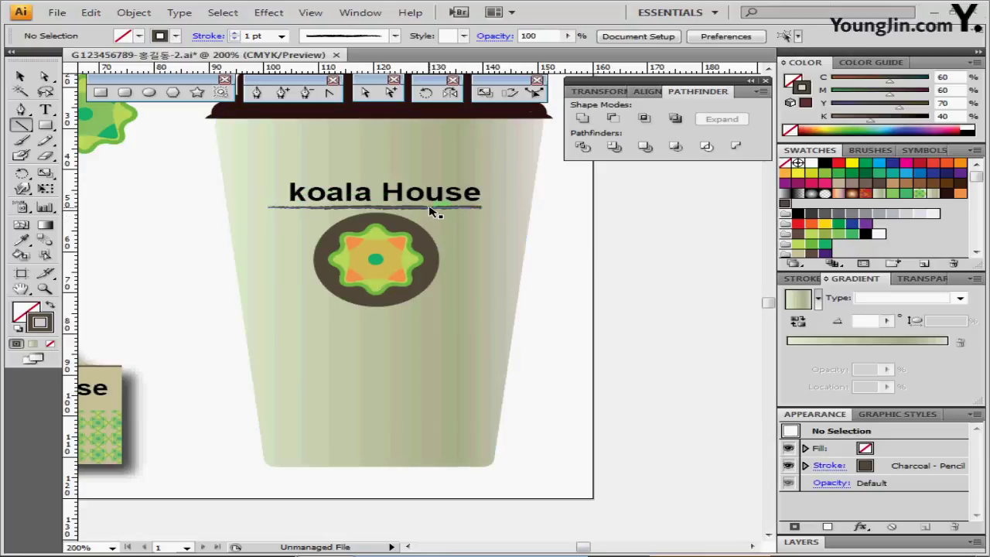
# Move the koala House text together with the brushed line up slightly above the emblem
pyautogui.keyDown('ctrl'); pyautogui.click(432, 209); pyautogui.keyUp('ctrl')
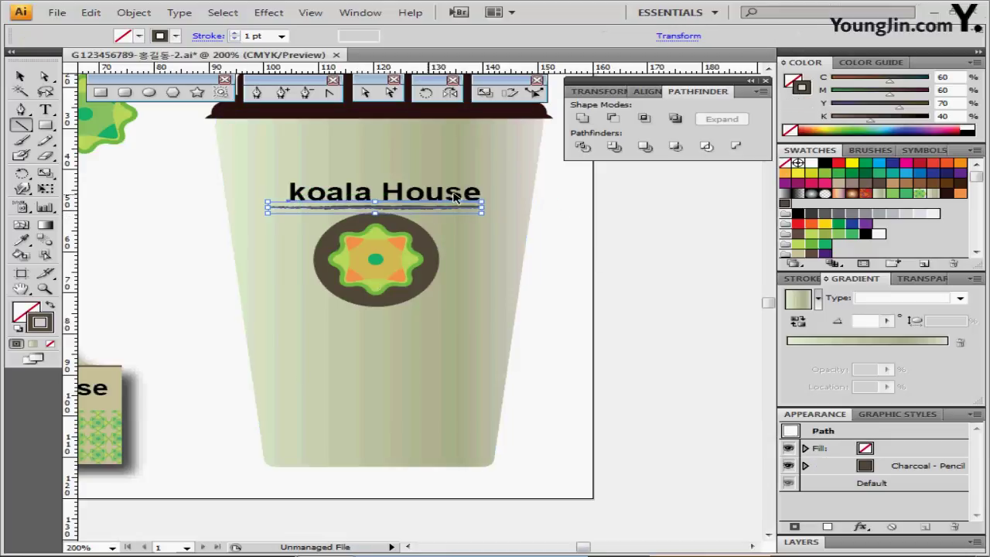
pyautogui.keyDown('ctrl'); pyautogui.keyDown('shift'); pyautogui.click(457, 194); pyautogui.keyUp('shift'); pyautogui.keyUp('ctrl')
pyautogui.press('Up')
pyautogui.press('Up')
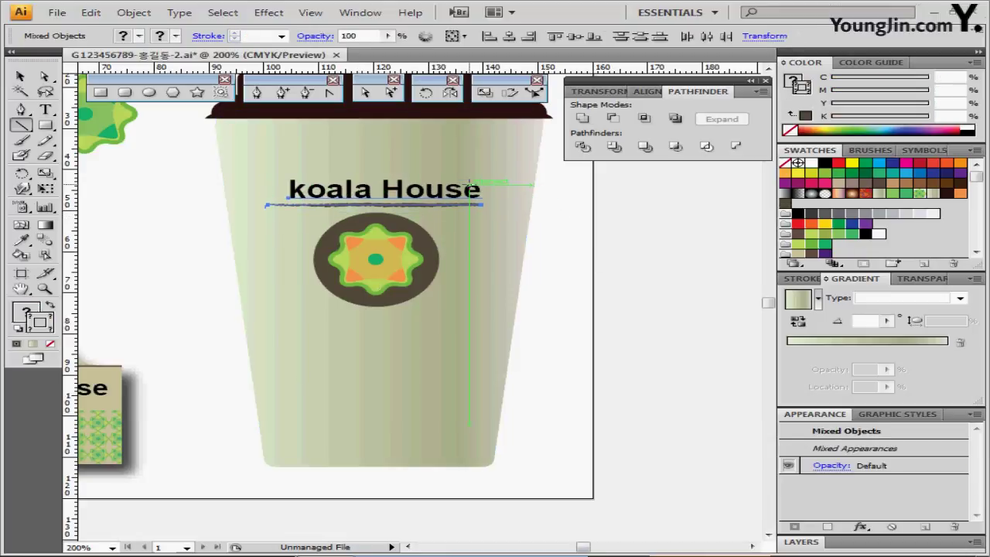
pyautogui.keyDown('ctrl'); pyautogui.click(556, 263); pyautogui.keyUp('ctrl')
pyautogui.hotkey('ctrl', 'shift', 'a')
# Try the Charcoal - Pencil brush on a trial line drawn above the koala House text and delete it
pyautogui.moveTo(272, 159); pyautogui.dragTo(490, 159)
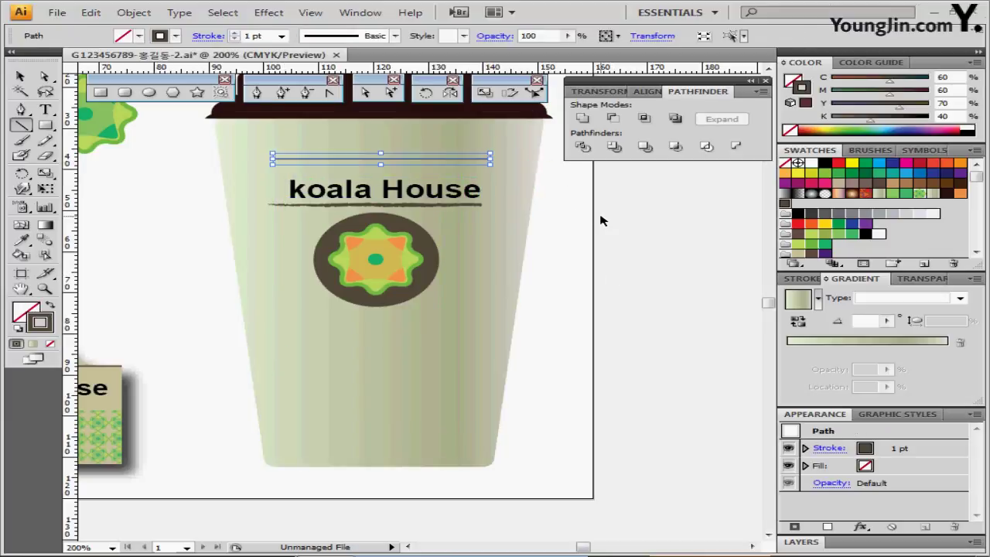
pyautogui.keyDown('ctrl'); pyautogui.click(599, 218); pyautogui.keyUp('ctrl')
pyautogui.keyDown('ctrl'); pyautogui.click(423, 161); pyautogui.keyUp('ctrl')
pyautogui.click(395, 36)
pyautogui.click(337, 108)
pyautogui.hotkey('ctrl', 'shift', 'a')
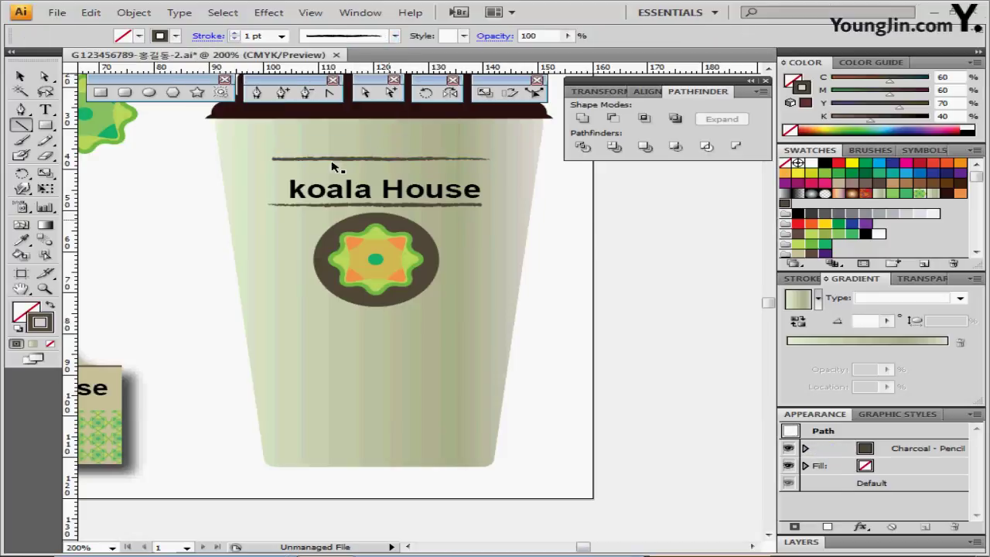
pyautogui.keyDown('ctrl'); pyautogui.click(306, 161); pyautogui.keyUp('ctrl')
pyautogui.press('Delete')
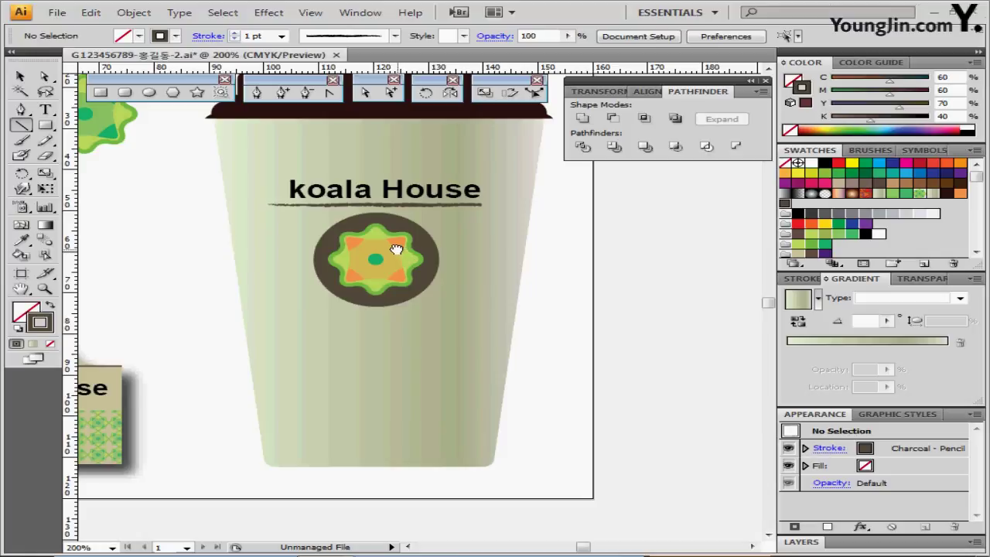
# Shorten the brushed line at its left end, keeping a small overhang before the koala House text
pyautogui.moveTo(400, 256); pyautogui.dragTo(386, 254)
pyautogui.keyDown('ctrl'); pyautogui.click(253, 197); pyautogui.keyUp('ctrl')
pyautogui.moveTo(252, 197); pyautogui.dragTo(265, 202)
pyautogui.keyDown('ctrl'); pyautogui.click(566, 260); pyautogui.keyUp('ctrl')
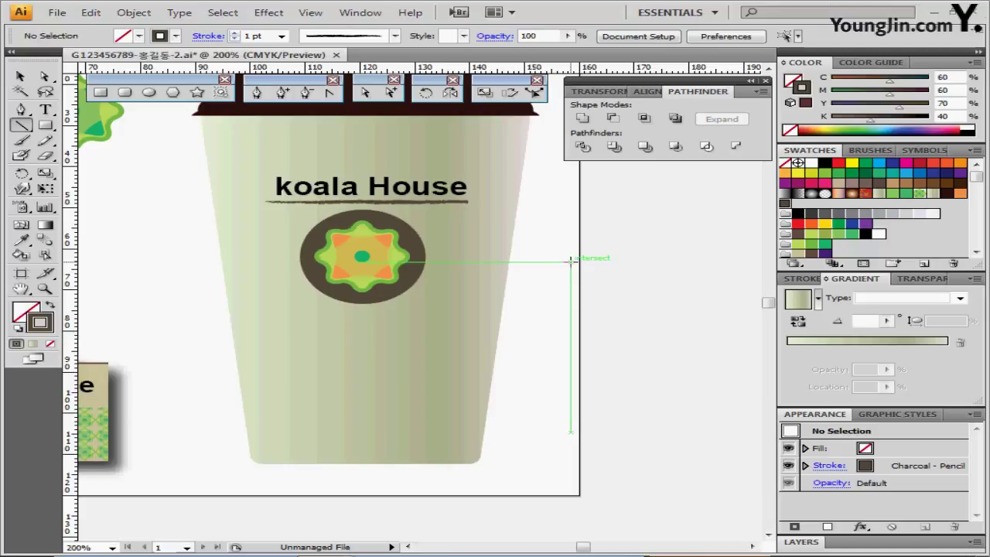
# Copy the koala face with its leaves and paste it near the cup
pyautogui.keyDown('ctrl'); pyautogui.keyDown('alt'); pyautogui.click(371, 359); pyautogui.keyUp('alt'); pyautogui.keyUp('ctrl')
pyautogui.moveTo(327, 232); pyautogui.dragTo(452, 286)
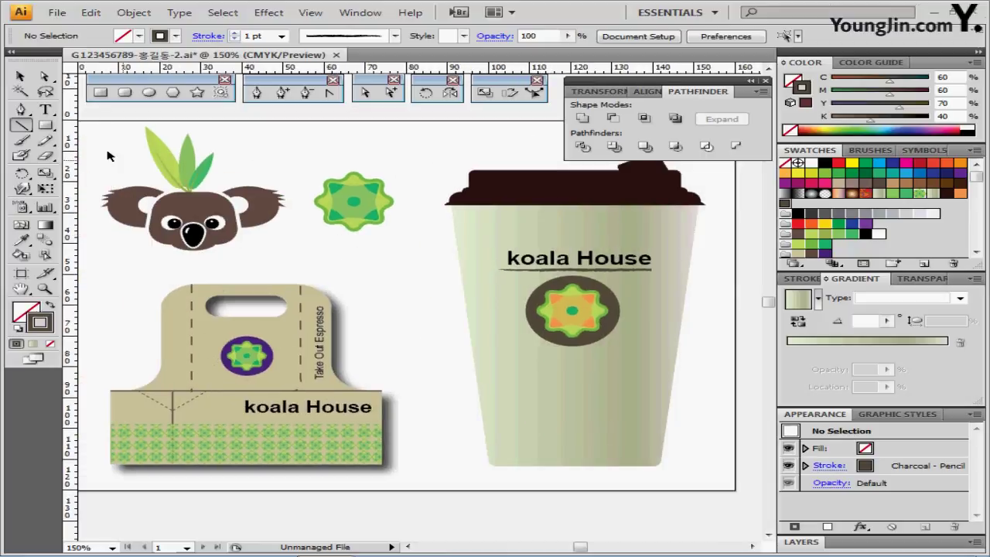
pyautogui.moveTo(106, 132); pyautogui.dragTo(276, 254)
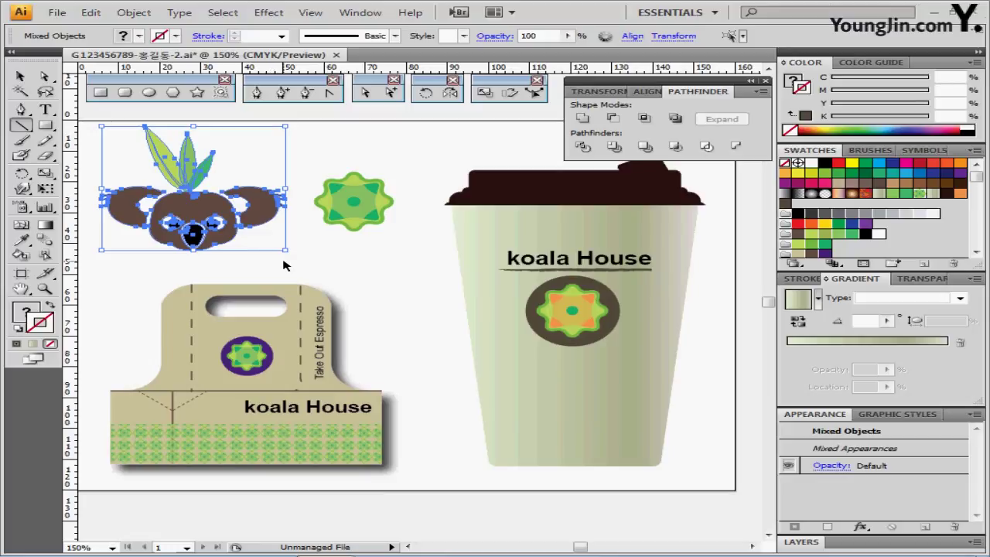
pyautogui.click(412, 290)
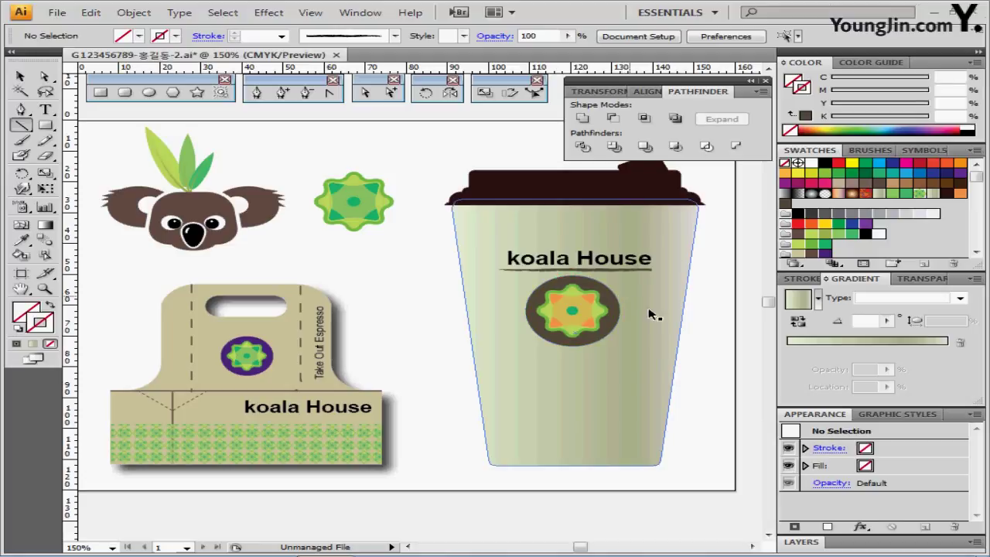
pyautogui.hotkey('ctrl', 'v')
pyautogui.moveTo(598, 380); pyautogui.dragTo(406, 296)
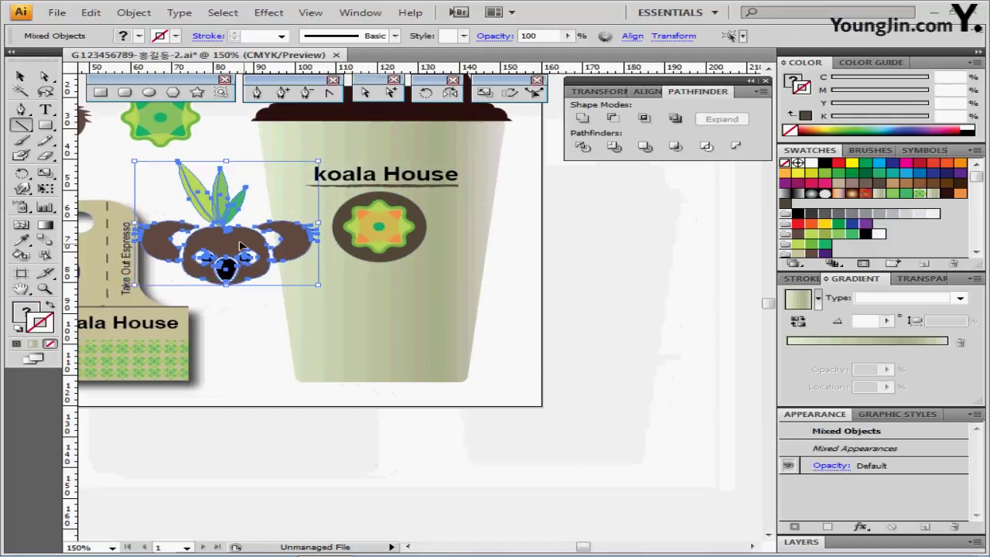
# Scale the pasted koala down, rotate it counterclockwise and place it across the cup's lower left edge
pyautogui.moveTo(240, 246); pyautogui.dragTo(481, 306)
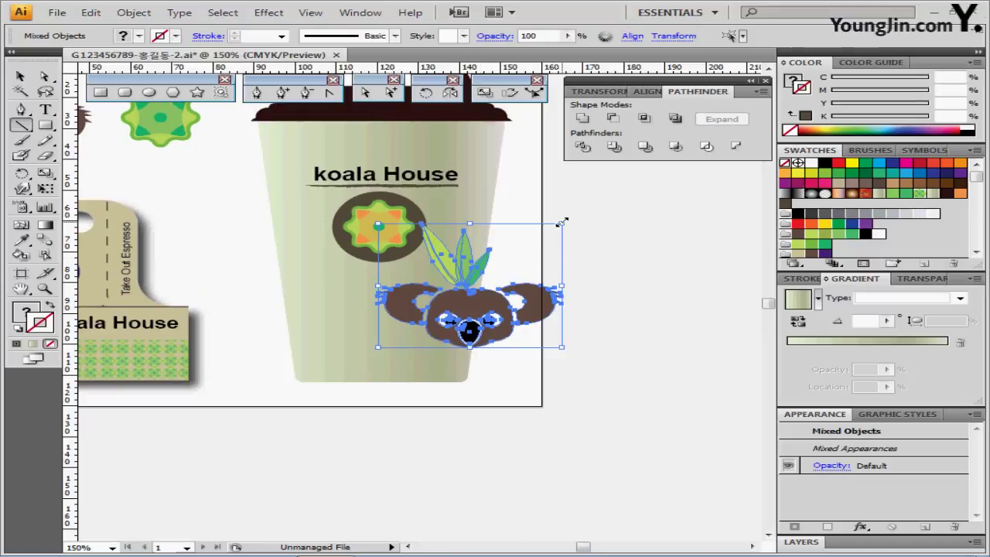
pyautogui.moveTo(562, 222); pyautogui.dragTo(468, 221)
pyautogui.moveTo(458, 309); pyautogui.dragTo(322, 330)
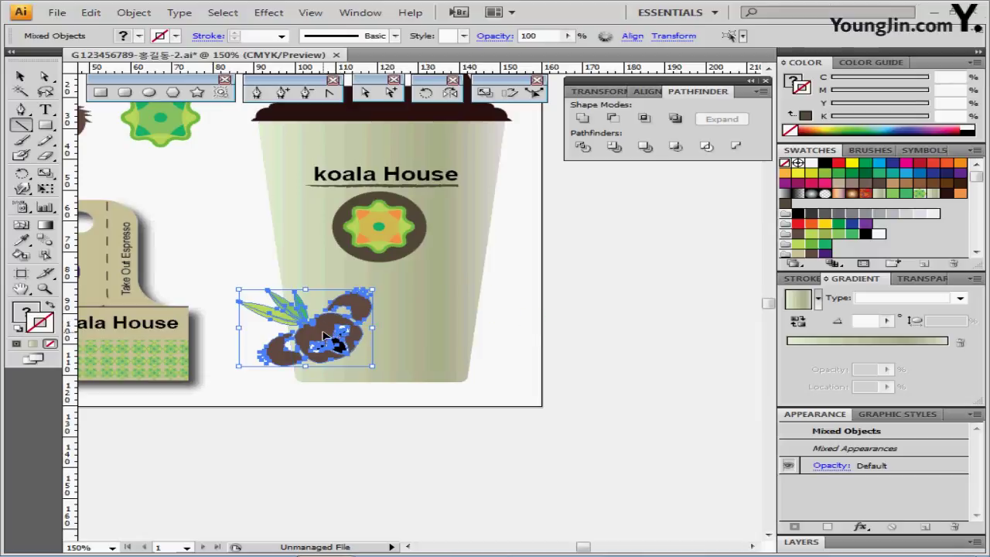
# Duplicate the tilted koala to the cup's lower right edge, rotate it onto its side and enlarge it slightly
pyautogui.moveTo(323, 334); pyautogui.dragTo(503, 333)
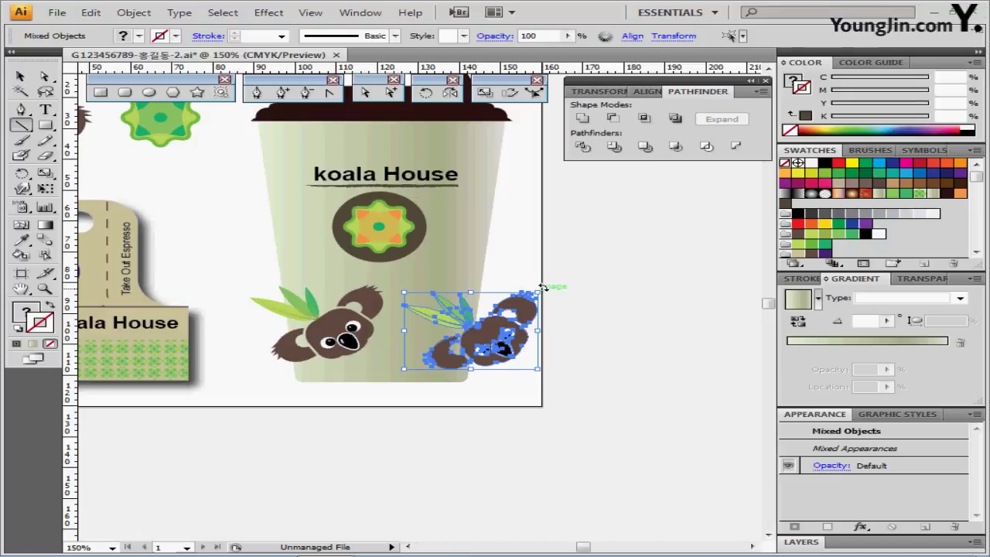
pyautogui.hotkey('ctrl', 'shift', 'b')
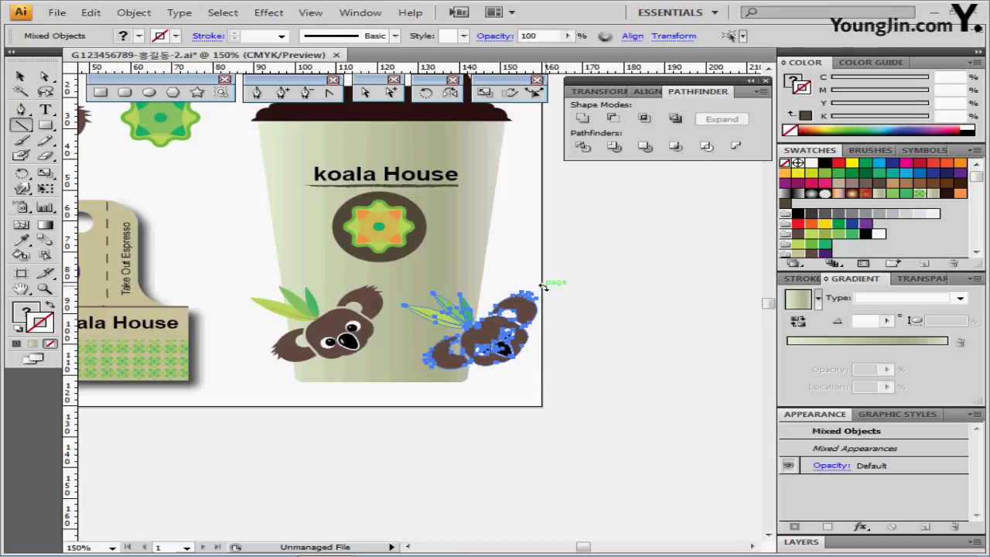
pyautogui.moveTo(544, 287); pyautogui.dragTo(478, 245)
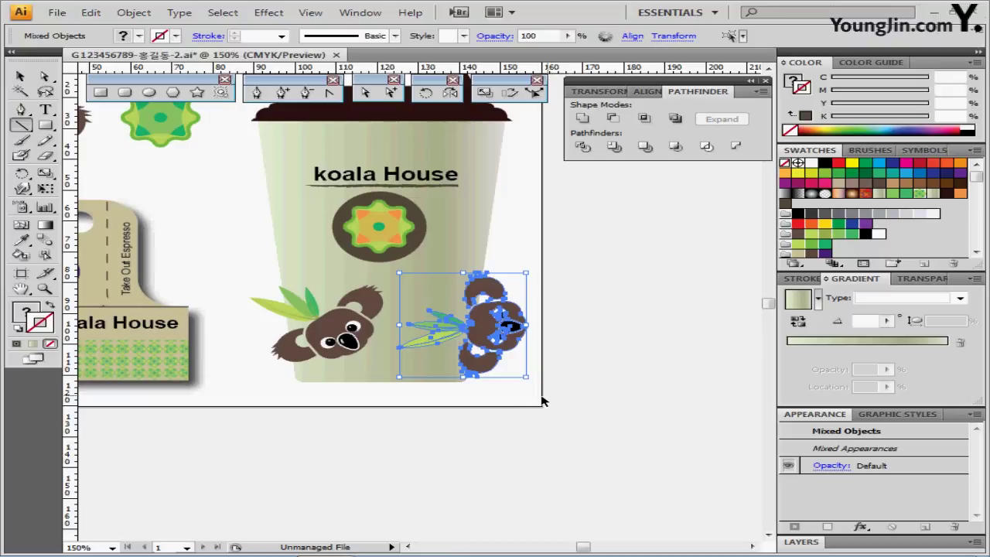
pyautogui.moveTo(502, 336); pyautogui.dragTo(512, 339)
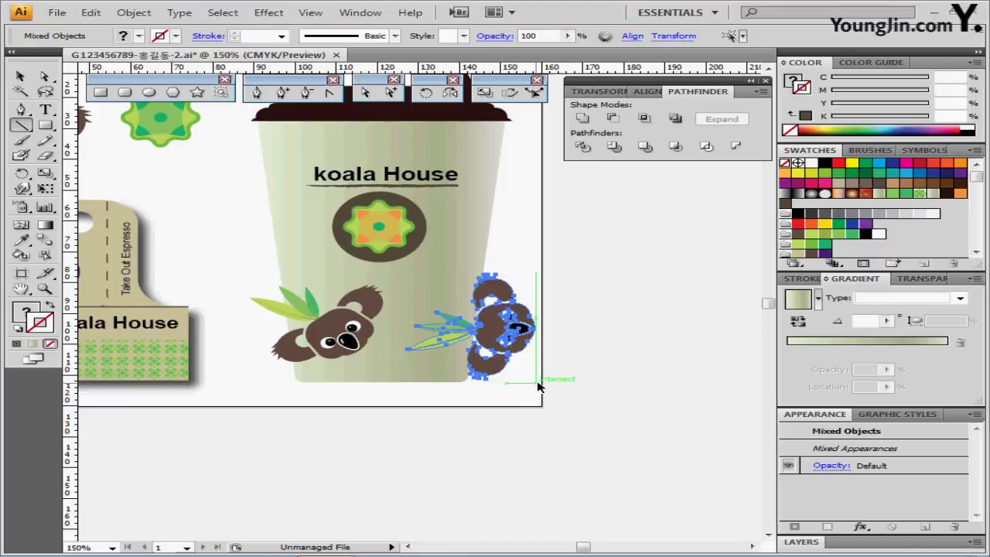
pyautogui.moveTo(534, 379); pyautogui.dragTo(544, 403)
pyautogui.moveTo(517, 346); pyautogui.dragTo(499, 348)
pyautogui.moveTo(497, 355); pyautogui.dragTo(499, 352)
# Duplicate the sideways koala from the lower right upward to the cup's upper right edge
pyautogui.moveTo(441, 274); pyautogui.dragTo(426, 354)
pyautogui.keyDown('ctrl'); pyautogui.click(326, 403); pyautogui.keyUp('ctrl')
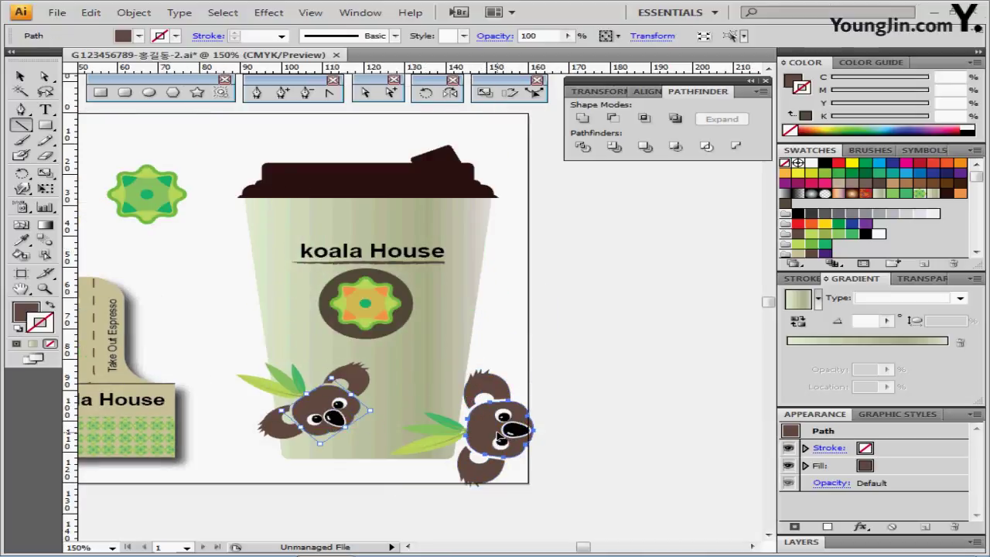
pyautogui.keyDown('ctrl'); pyautogui.click(518, 442); pyautogui.keyUp('ctrl')
pyautogui.keyDown('ctrl'); pyautogui.click(506, 430); pyautogui.keyUp('ctrl')
pyautogui.moveTo(623, 360); pyautogui.dragTo(454, 505)
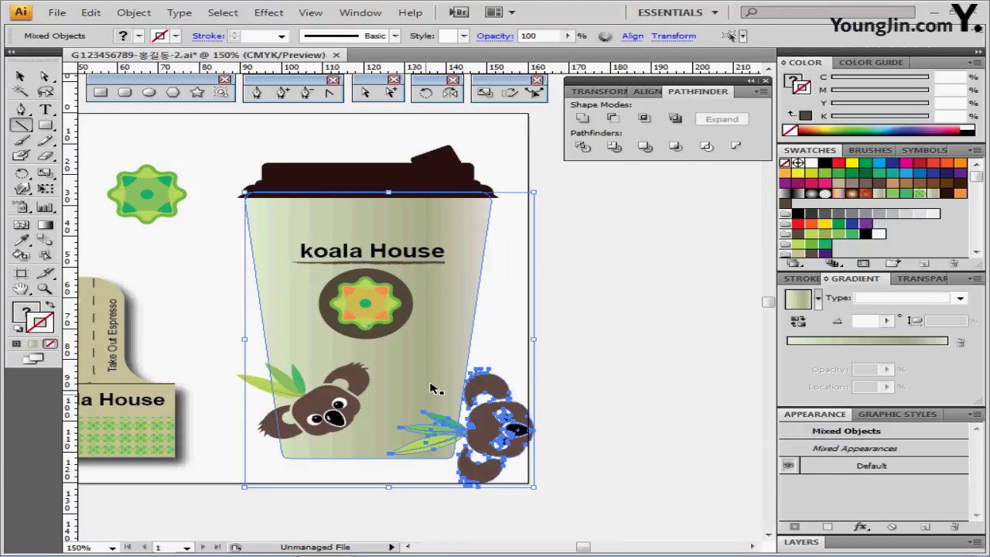
pyautogui.moveTo(508, 439); pyautogui.dragTo(498, 263)
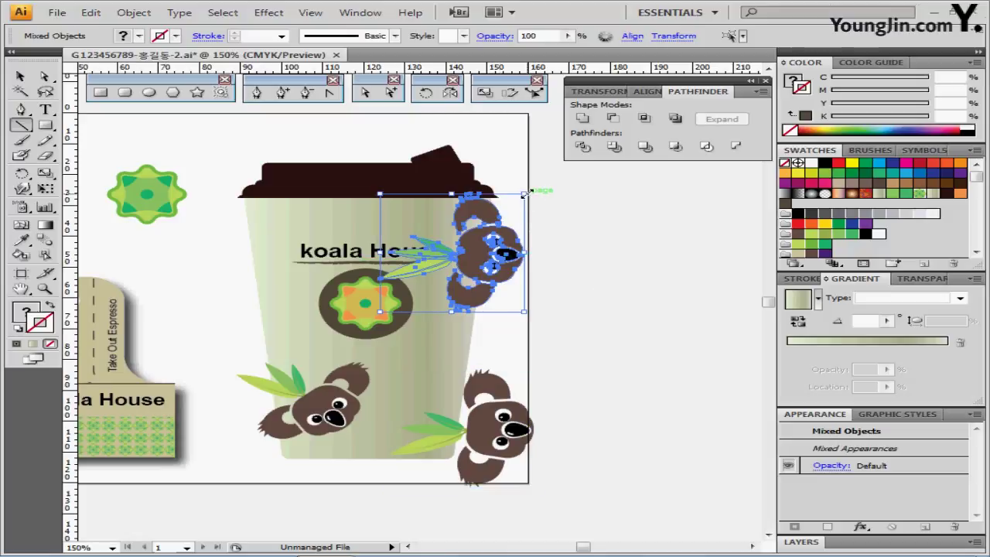
# Scale the upper koala down to a small size, rotate it to tilt clockwise and place it over the cup's upper right edge
pyautogui.moveTo(526, 195); pyautogui.dragTo(480, 246)
pyautogui.moveTo(449, 281); pyautogui.dragTo(480, 236)
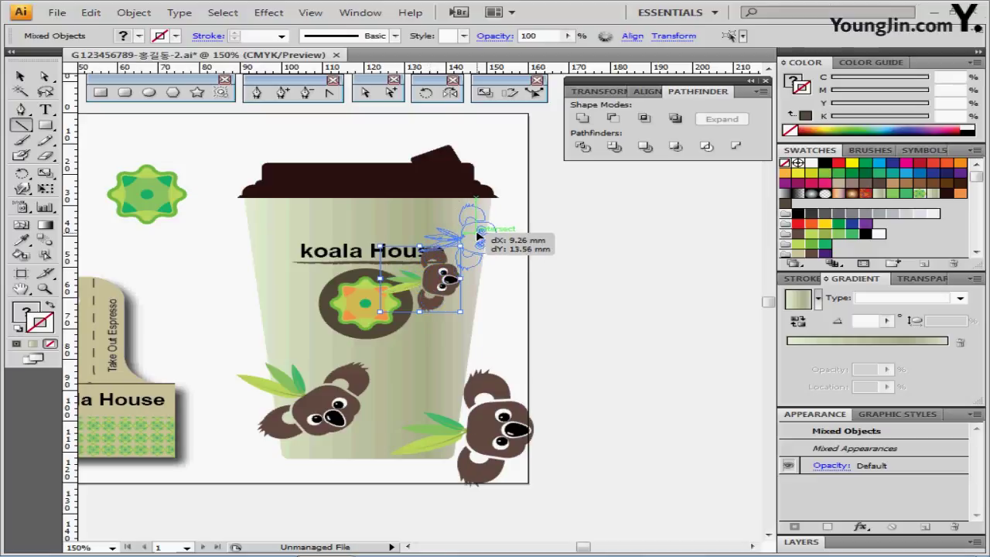
pyautogui.moveTo(481, 242); pyautogui.dragTo(480, 240)
pyautogui.moveTo(507, 201); pyautogui.dragTo(511, 250)
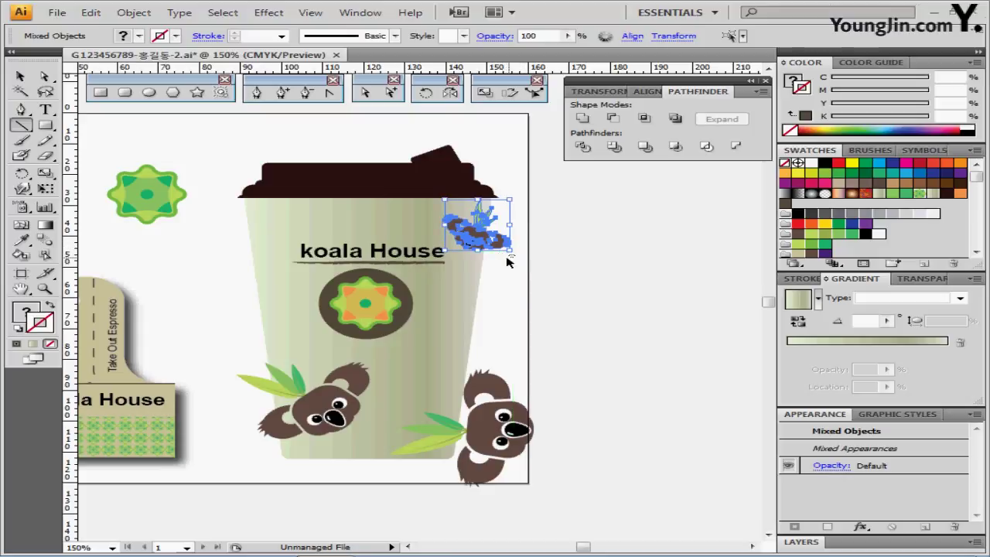
pyautogui.click(508, 261)
pyautogui.hotkey('ctrl', 'z')
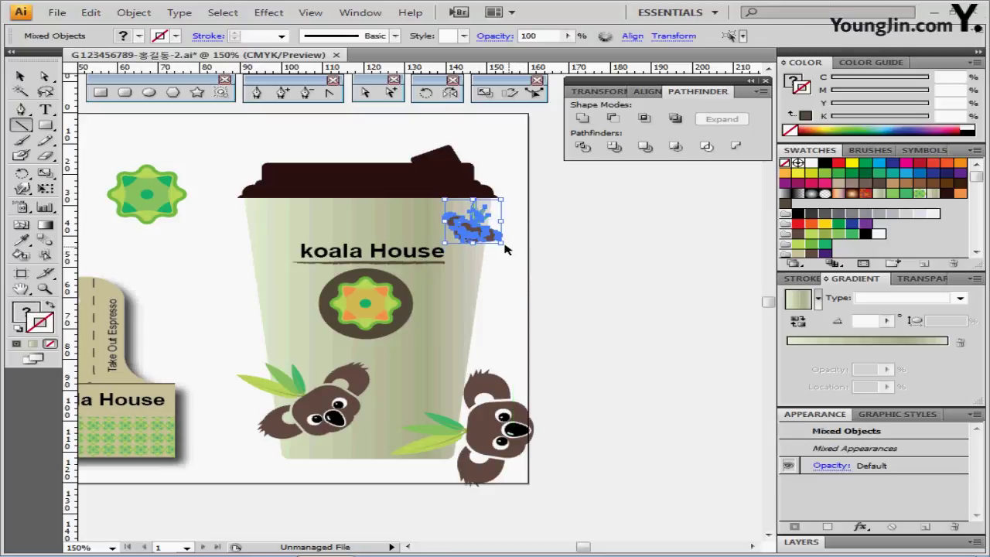
pyautogui.moveTo(503, 244)
pyautogui.mouseDown()
pyautogui.moveTo(517, 257)
pyautogui.moveTo(505, 249)
pyautogui.mouseUp()
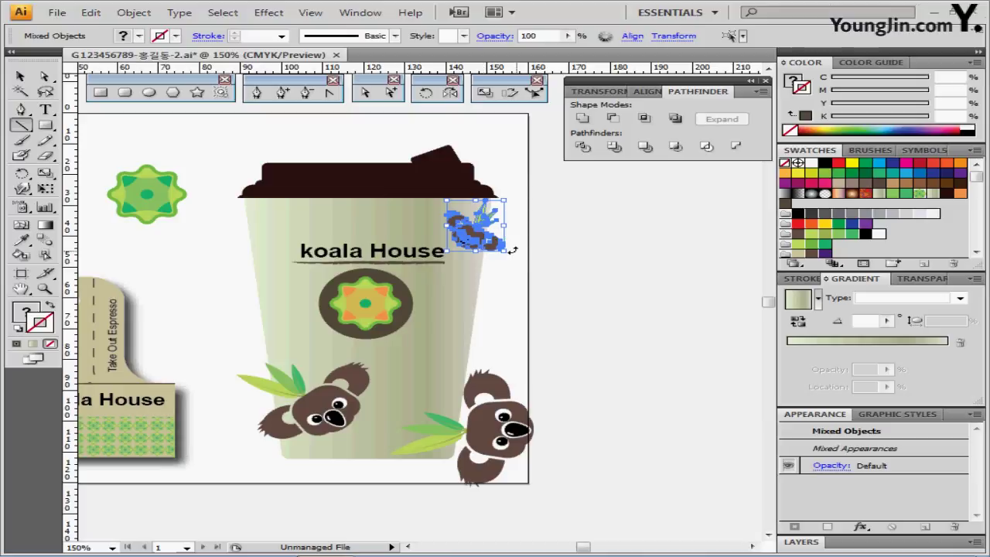
pyautogui.moveTo(506, 248); pyautogui.dragTo(507, 262)
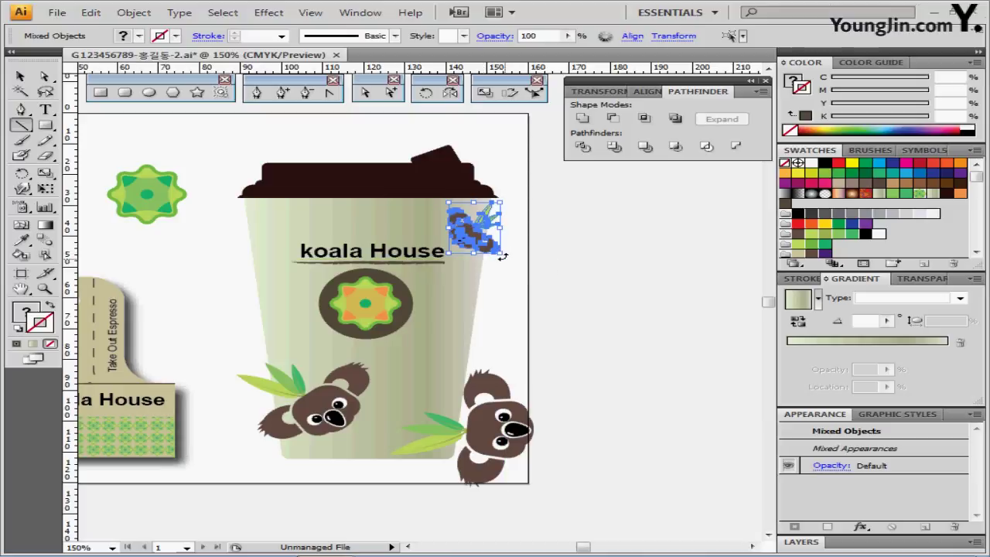
pyautogui.click(532, 287)
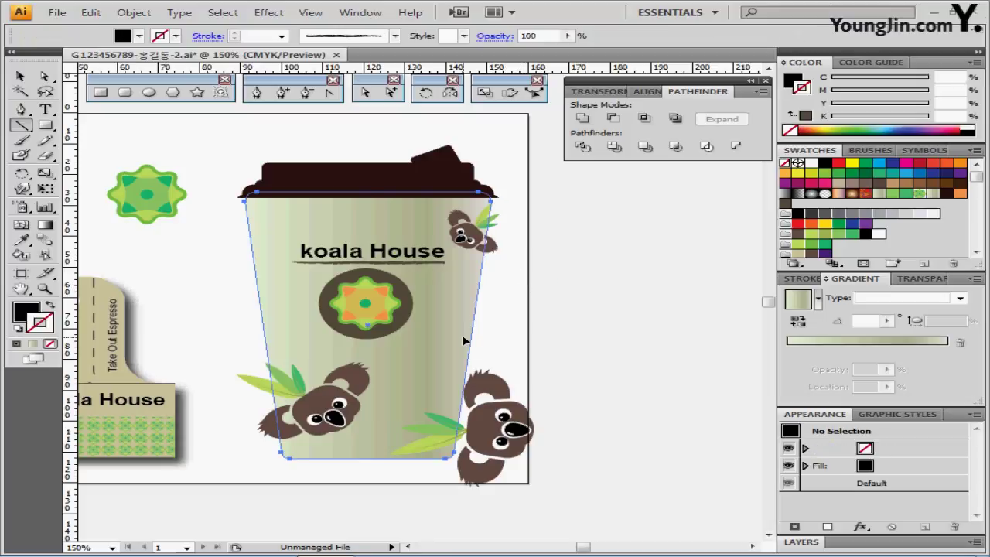
# Paste a copy of the cup body in front of the original and bring it to the front
pyautogui.click(464, 341)
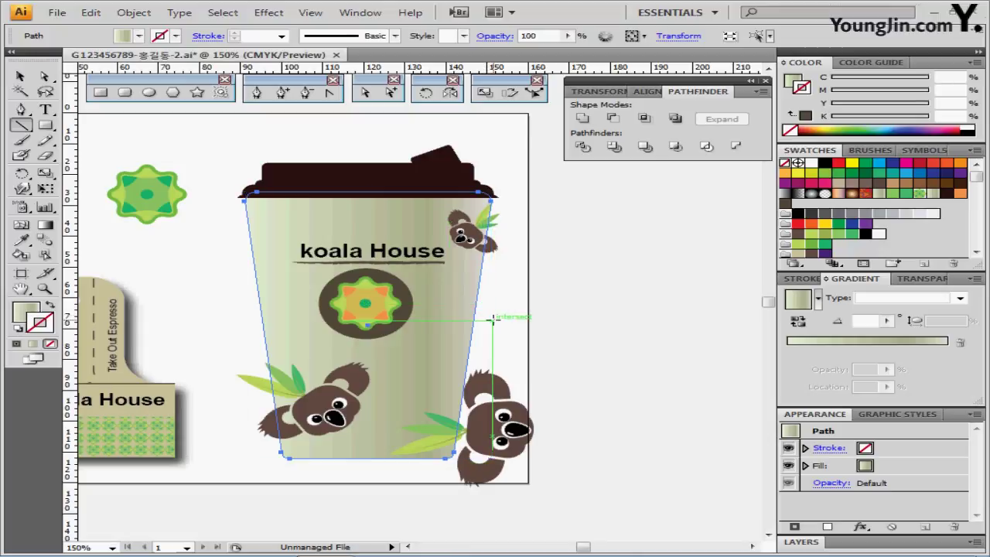
pyautogui.press('v')
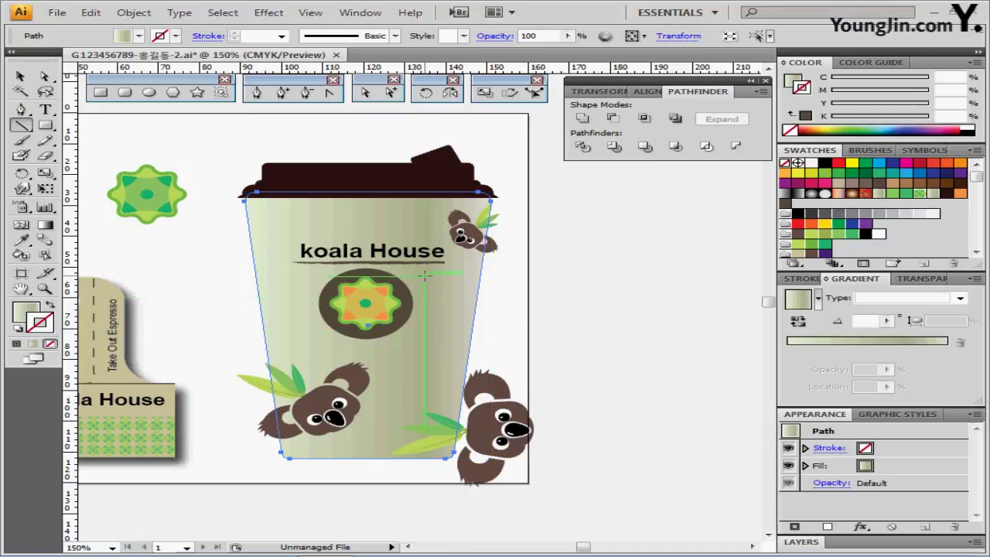
pyautogui.rightClick(426, 276)
pyautogui.moveTo(537, 469)
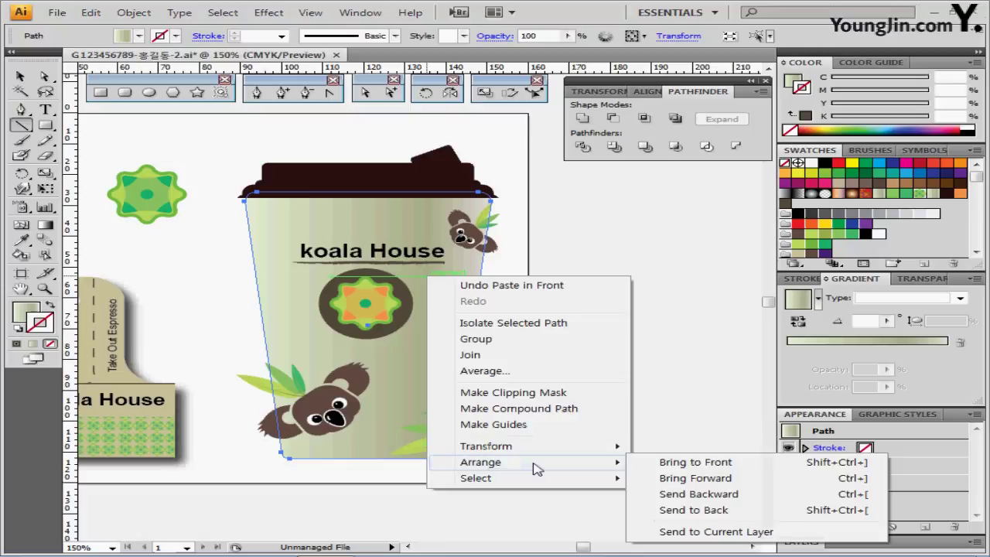
pyautogui.click(677, 462)
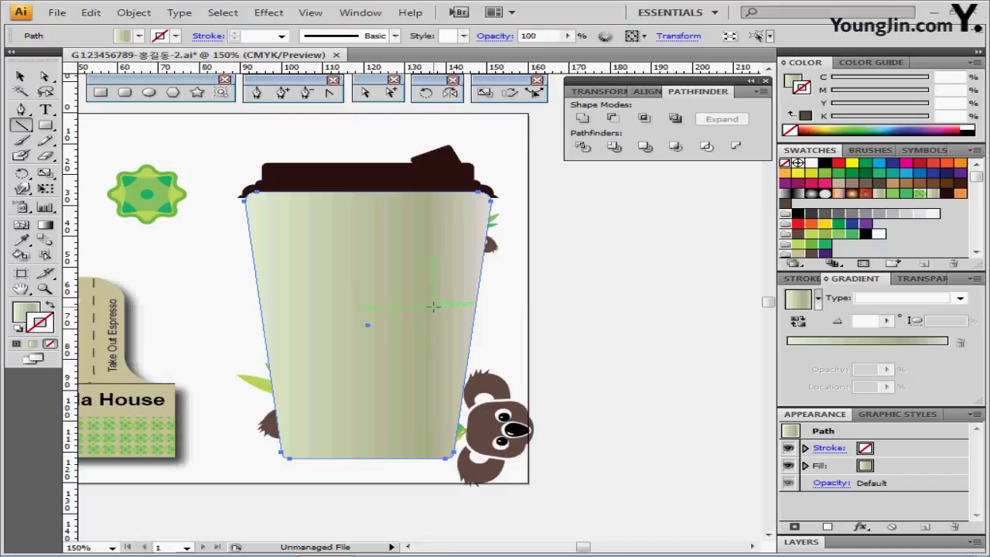
# Clip the koalas, text and emblem to the cup body copy with a clipping mask, leaving out the brushed line
pyautogui.press('v')
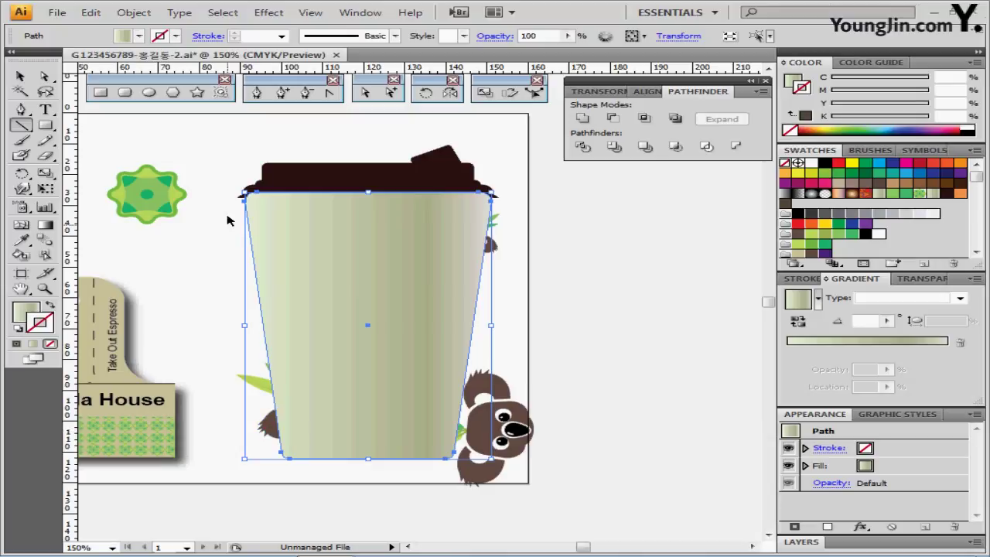
pyautogui.moveTo(231, 209); pyautogui.dragTo(517, 490)
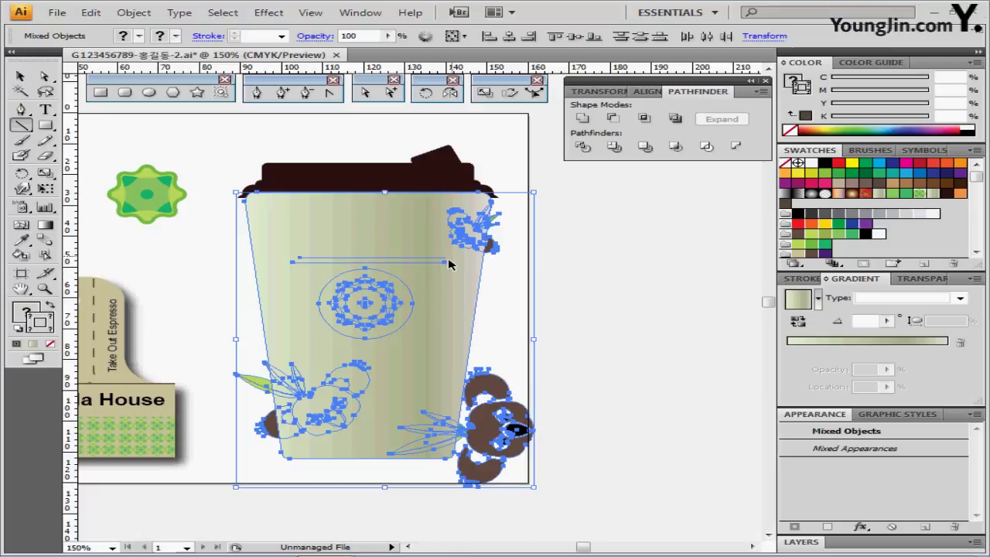
pyautogui.press('/')
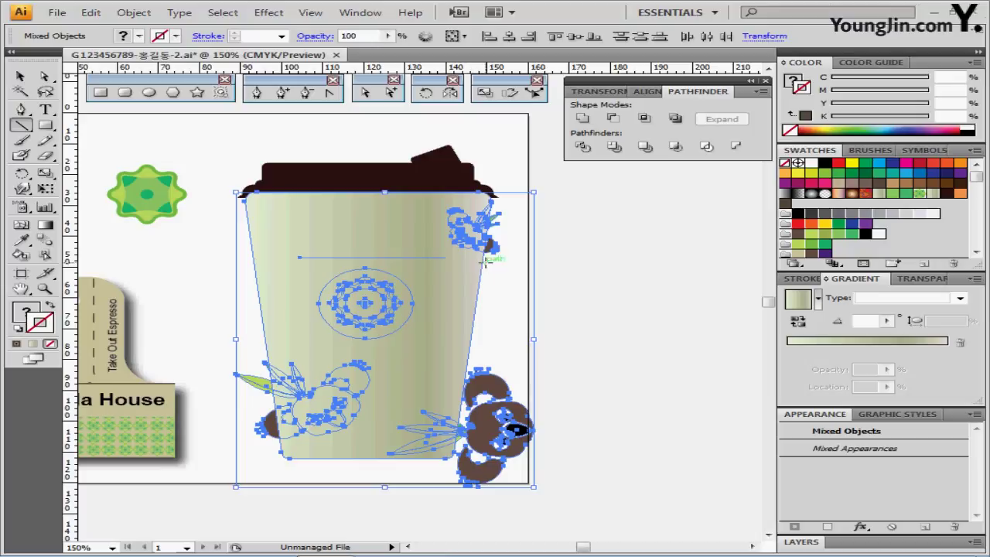
pyautogui.rightClick(354, 239)
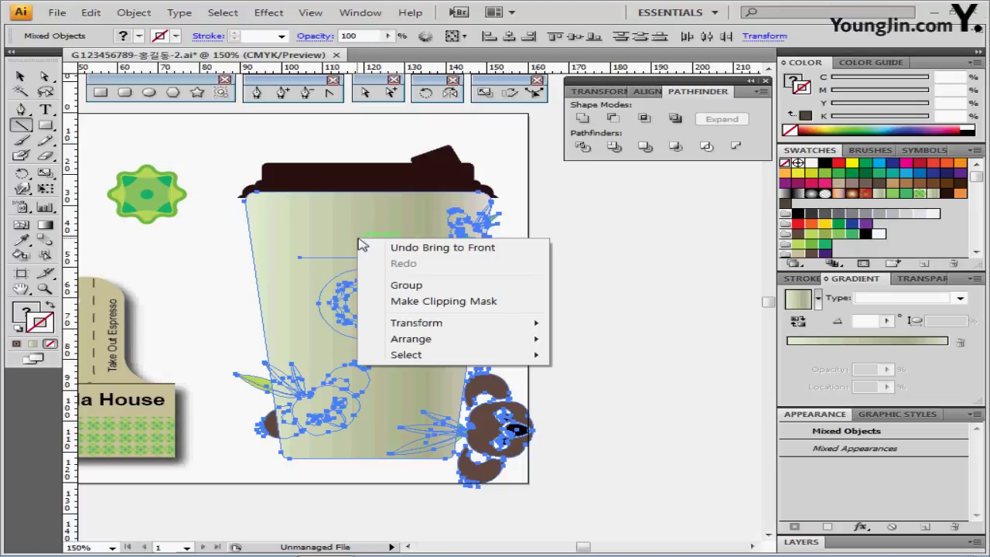
pyautogui.click(464, 302)
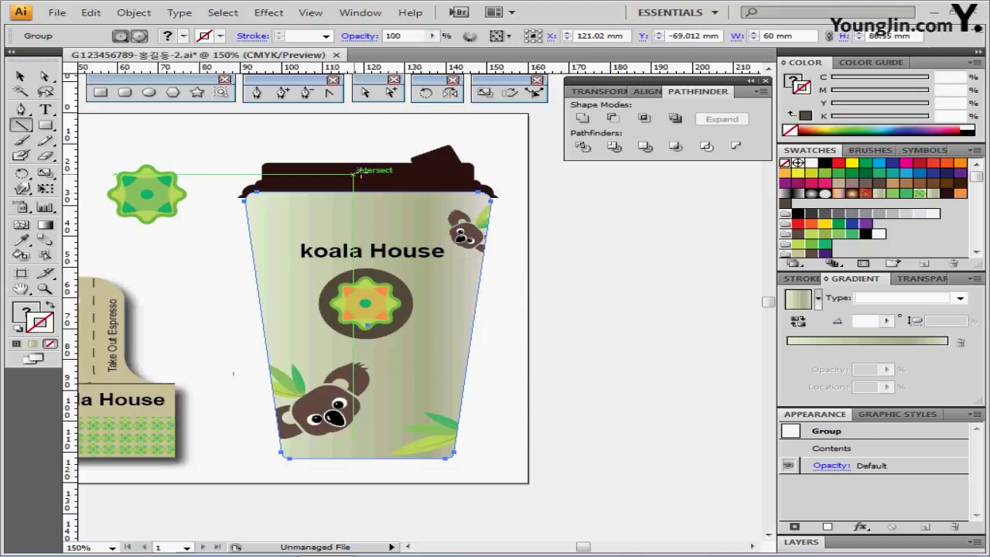
# Send the clipped cup group to the back of the stacking order and deselect it
pyautogui.press('ctrl')
pyautogui.rightClick(364, 258)
pyautogui.moveTo(447, 360)
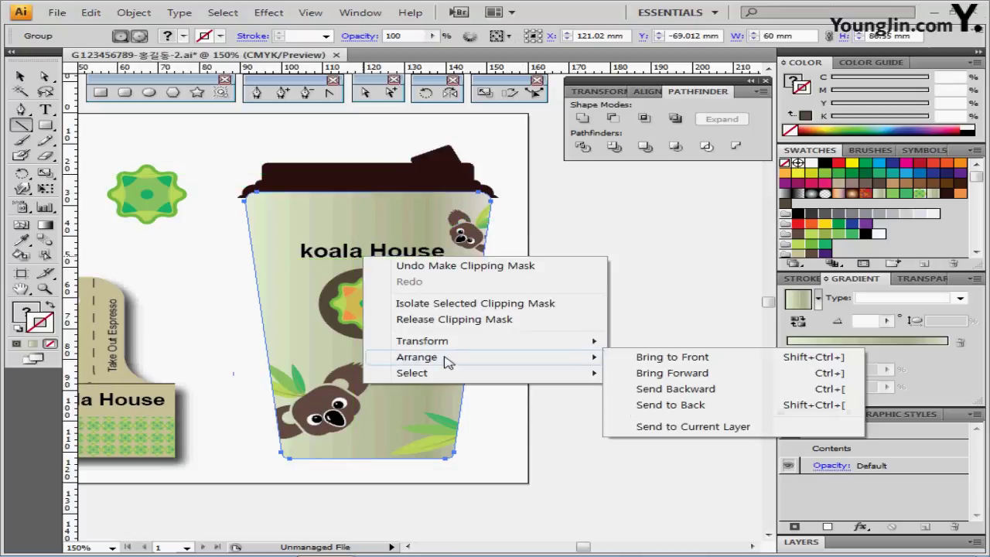
pyautogui.click(700, 405)
pyautogui.click(569, 281)
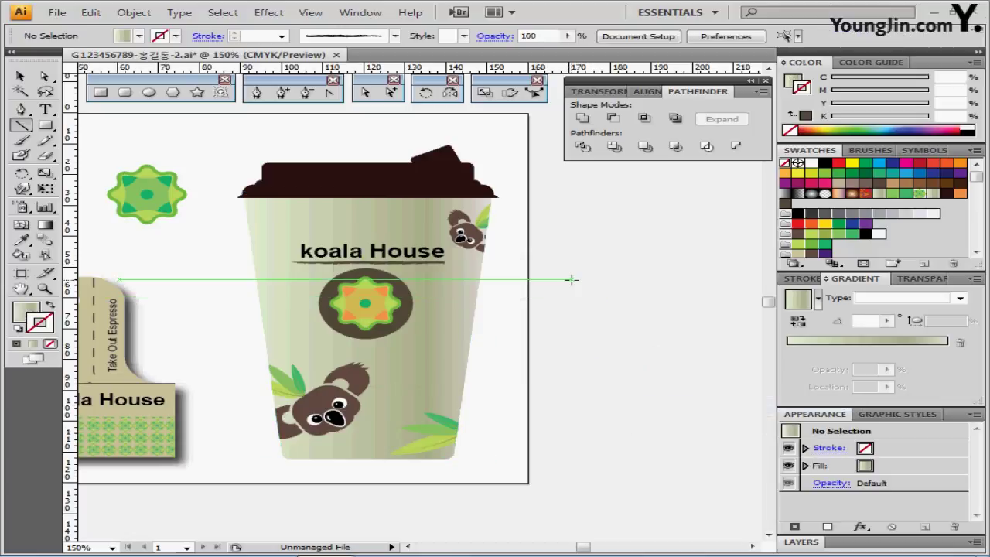
# Fit the whole artboard in the window and collapse the Pathfinder panel group to review the finished artwork
pyautogui.keyDown('ctrl'); pyautogui.keyDown('alt'); pyautogui.click(440, 294); pyautogui.keyUp('alt'); pyautogui.keyUp('ctrl')
pyautogui.moveTo(327, 310); pyautogui.dragTo(371, 245)
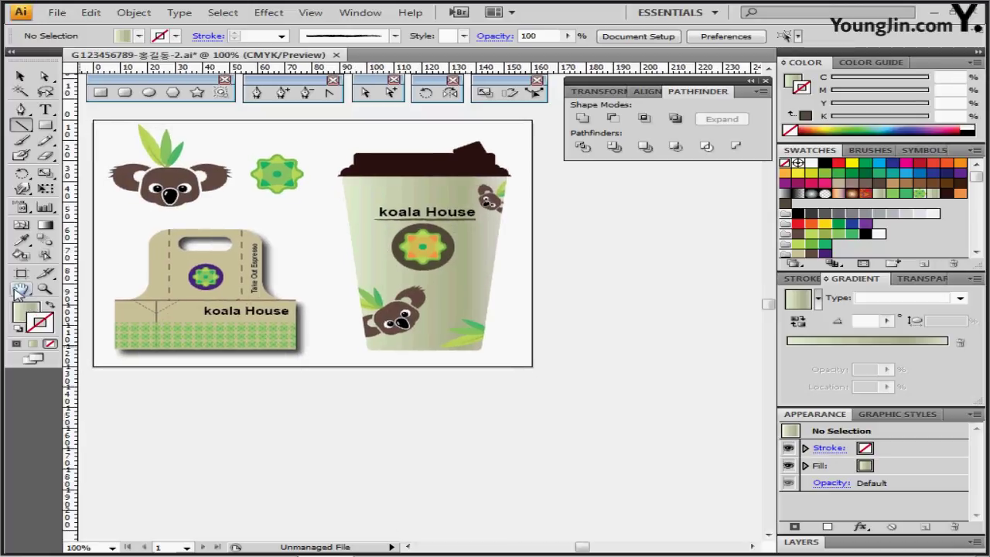
pyautogui.doubleClick(19, 291)
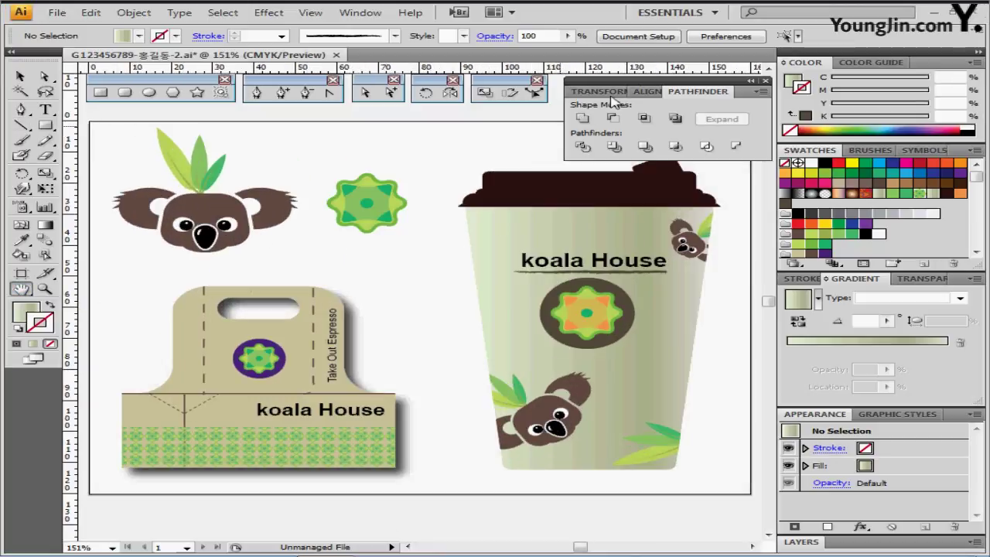
pyautogui.doubleClick(686, 94)
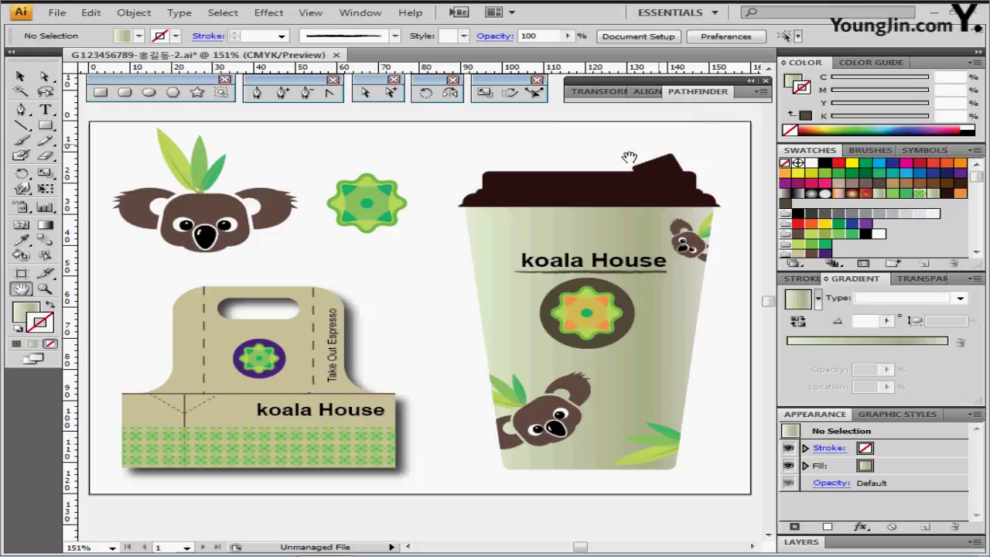